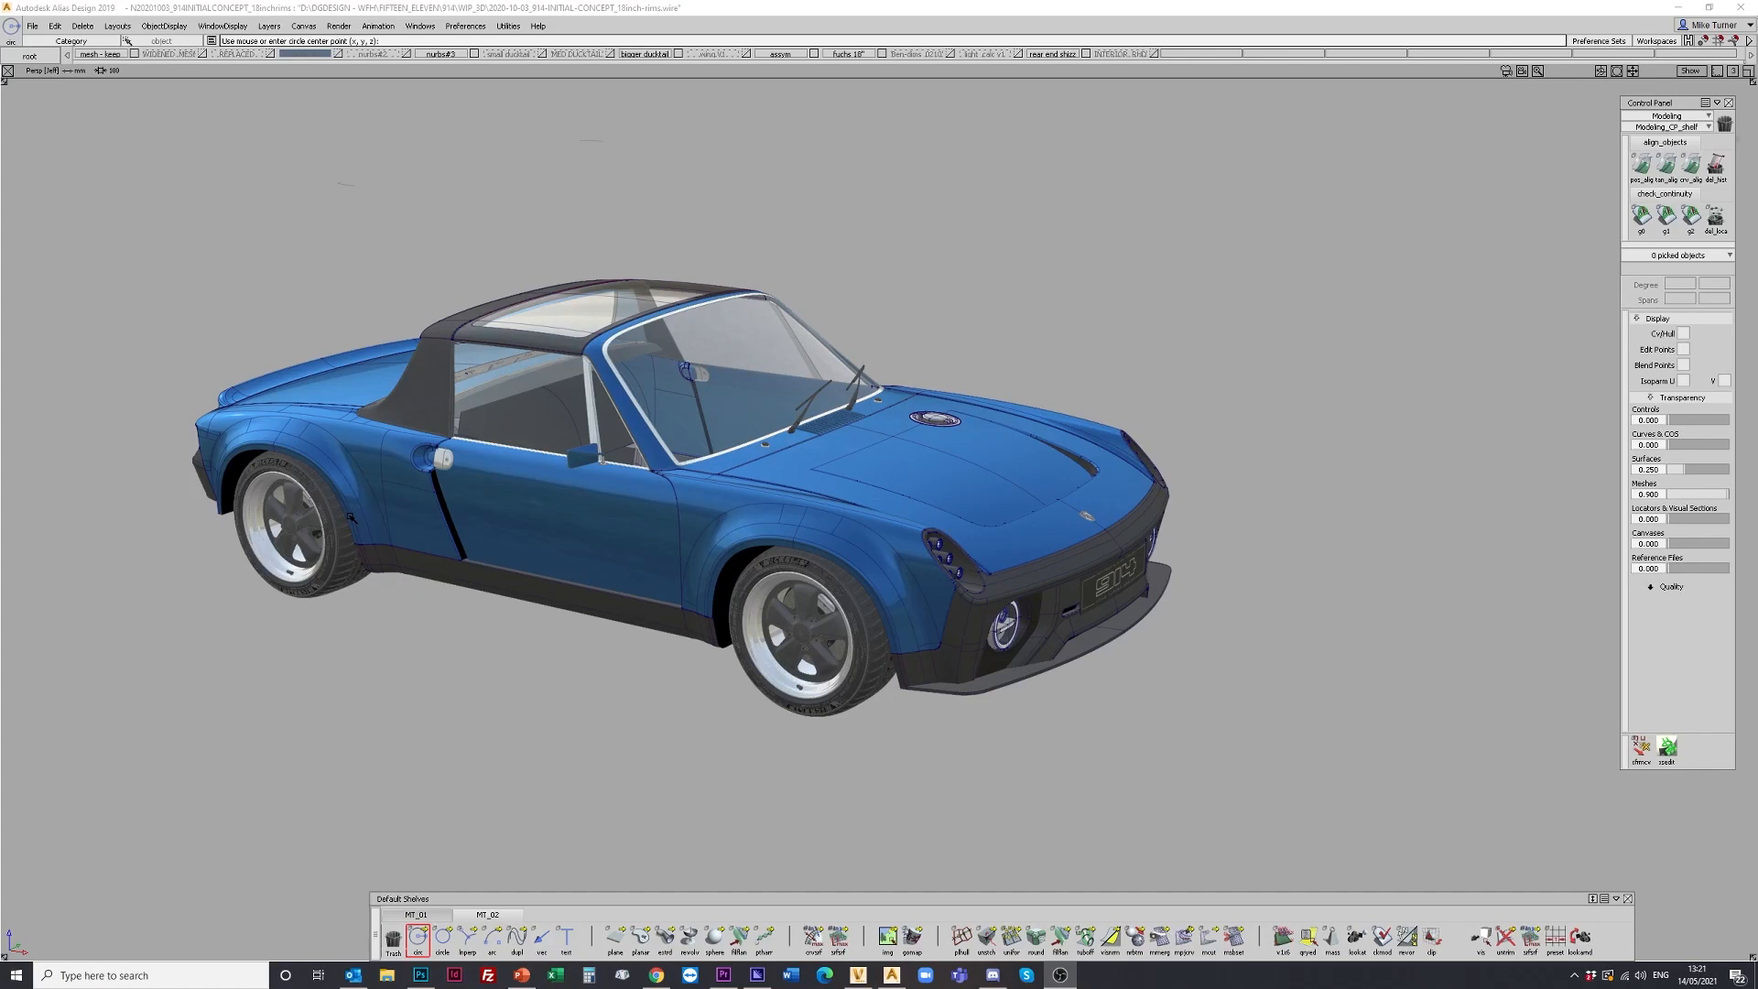
Pick all of the car model's geometry and show its surface normals with the visual normals tool.
{"action": "left_click_drag", "start_coordinate": [985, 528], "coordinate": [699, 505], "text": "alt+shift"}
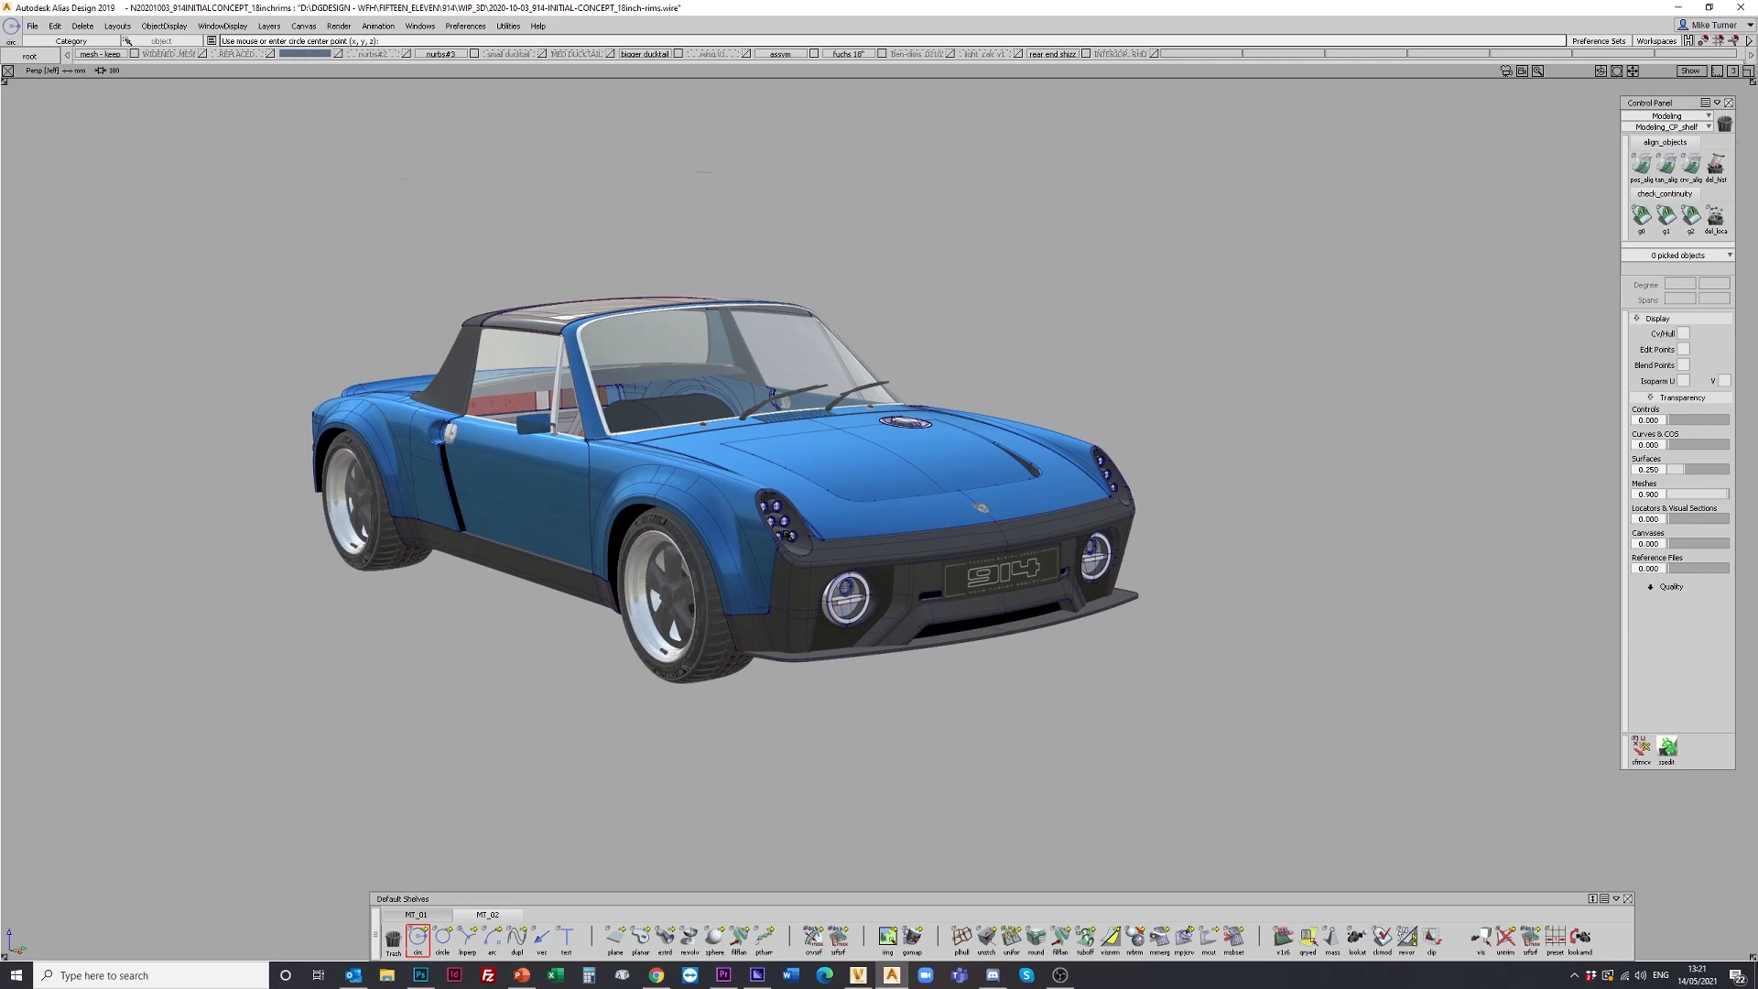
{"action": "left_click_drag", "start_coordinate": [907, 583], "coordinate": [912, 578], "text": "alt+shift"}
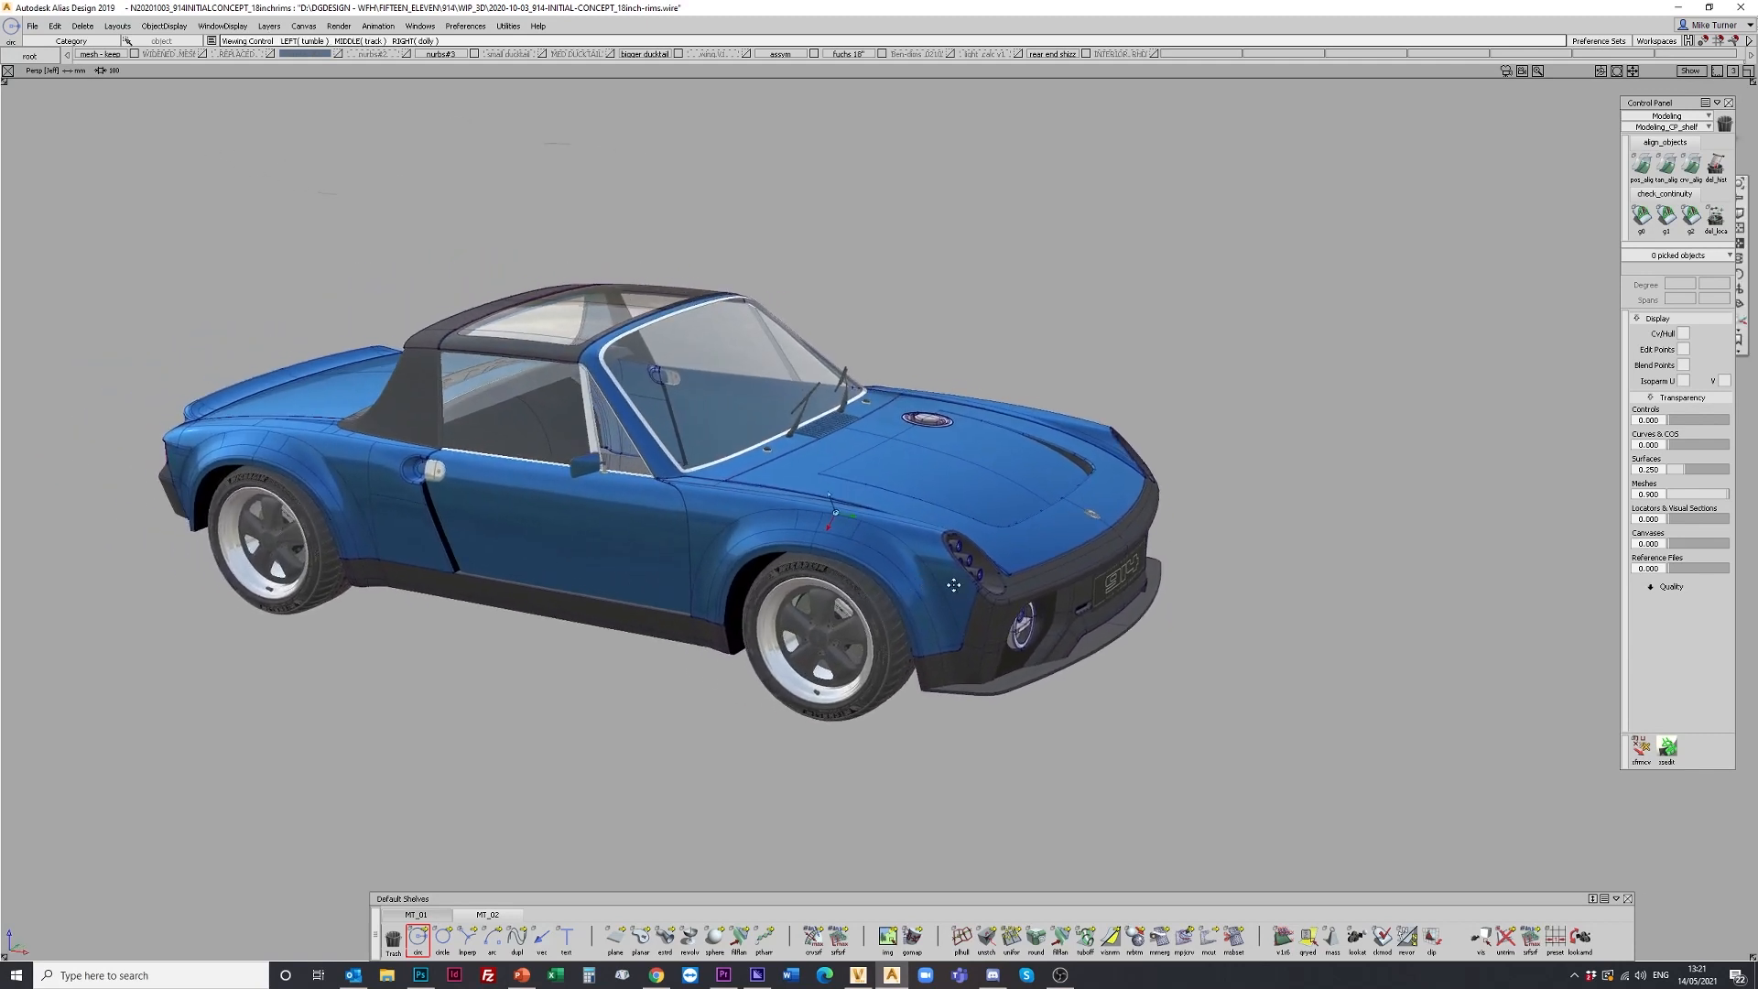
{"action": "left_click", "coordinate": [267, 616]}
{"action": "left_click_drag", "start_coordinate": [266, 617], "coordinate": [583, 596], "text": "alt+shift"}
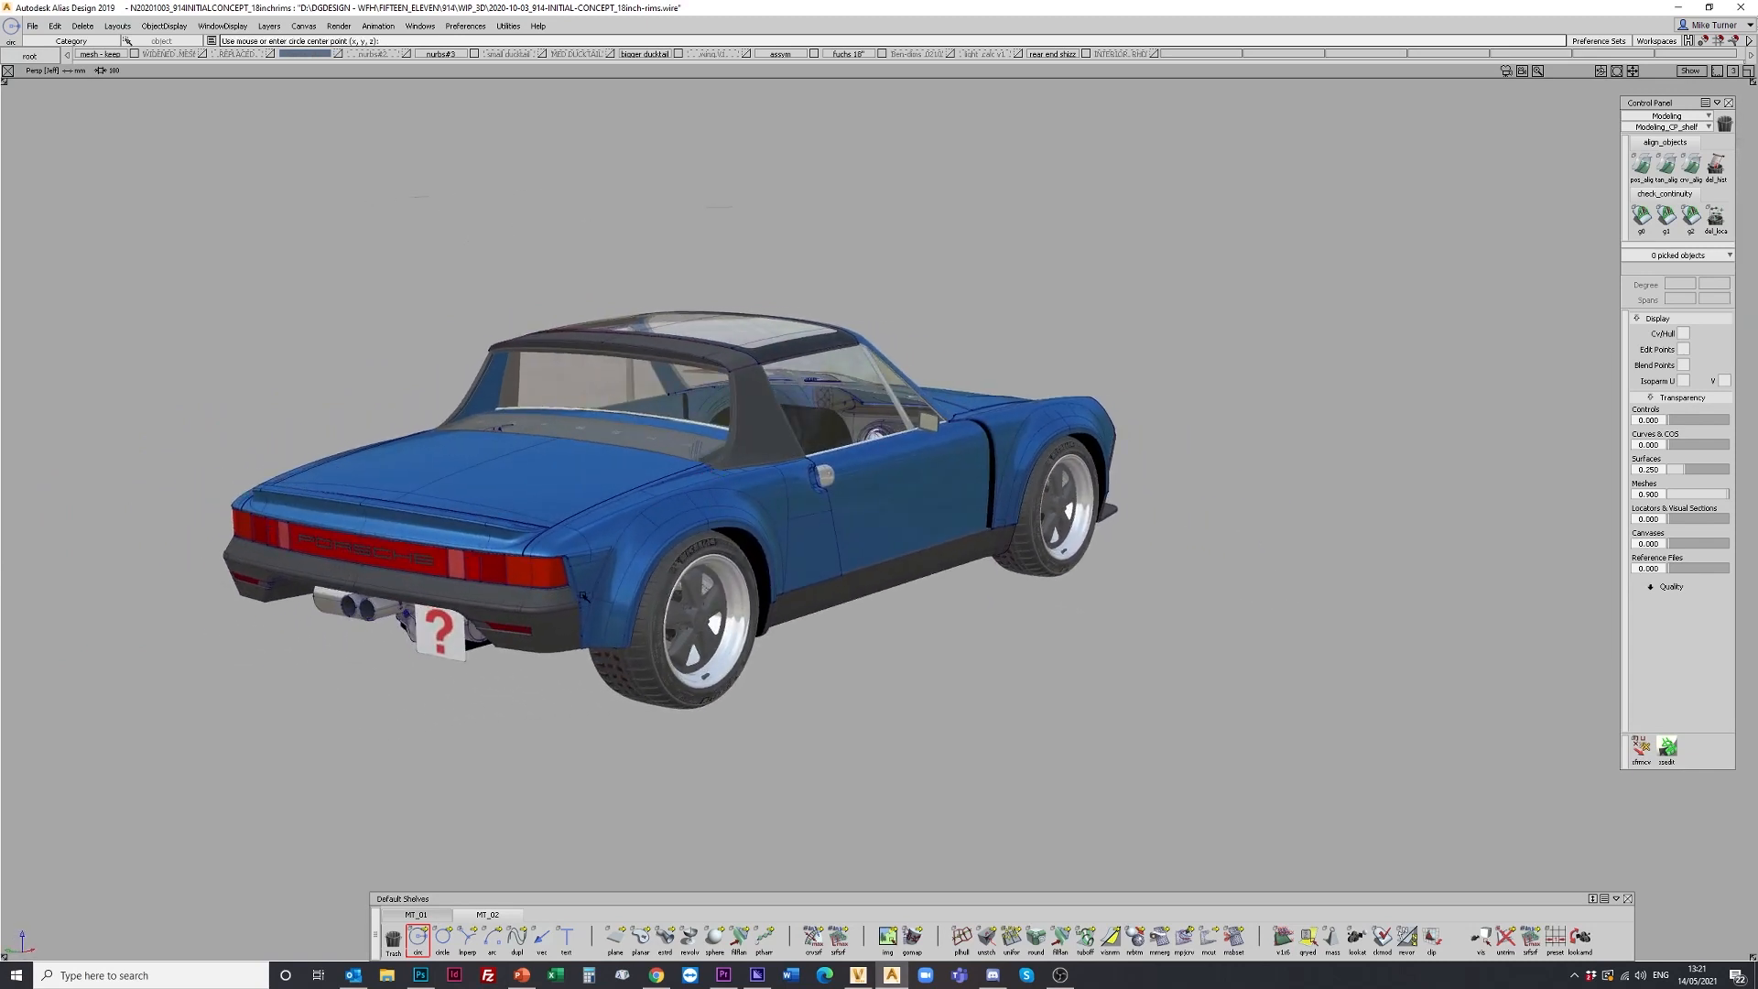
{"action": "left_click_drag", "start_coordinate": [588, 597], "coordinate": [549, 522], "text": "alt+shift"}
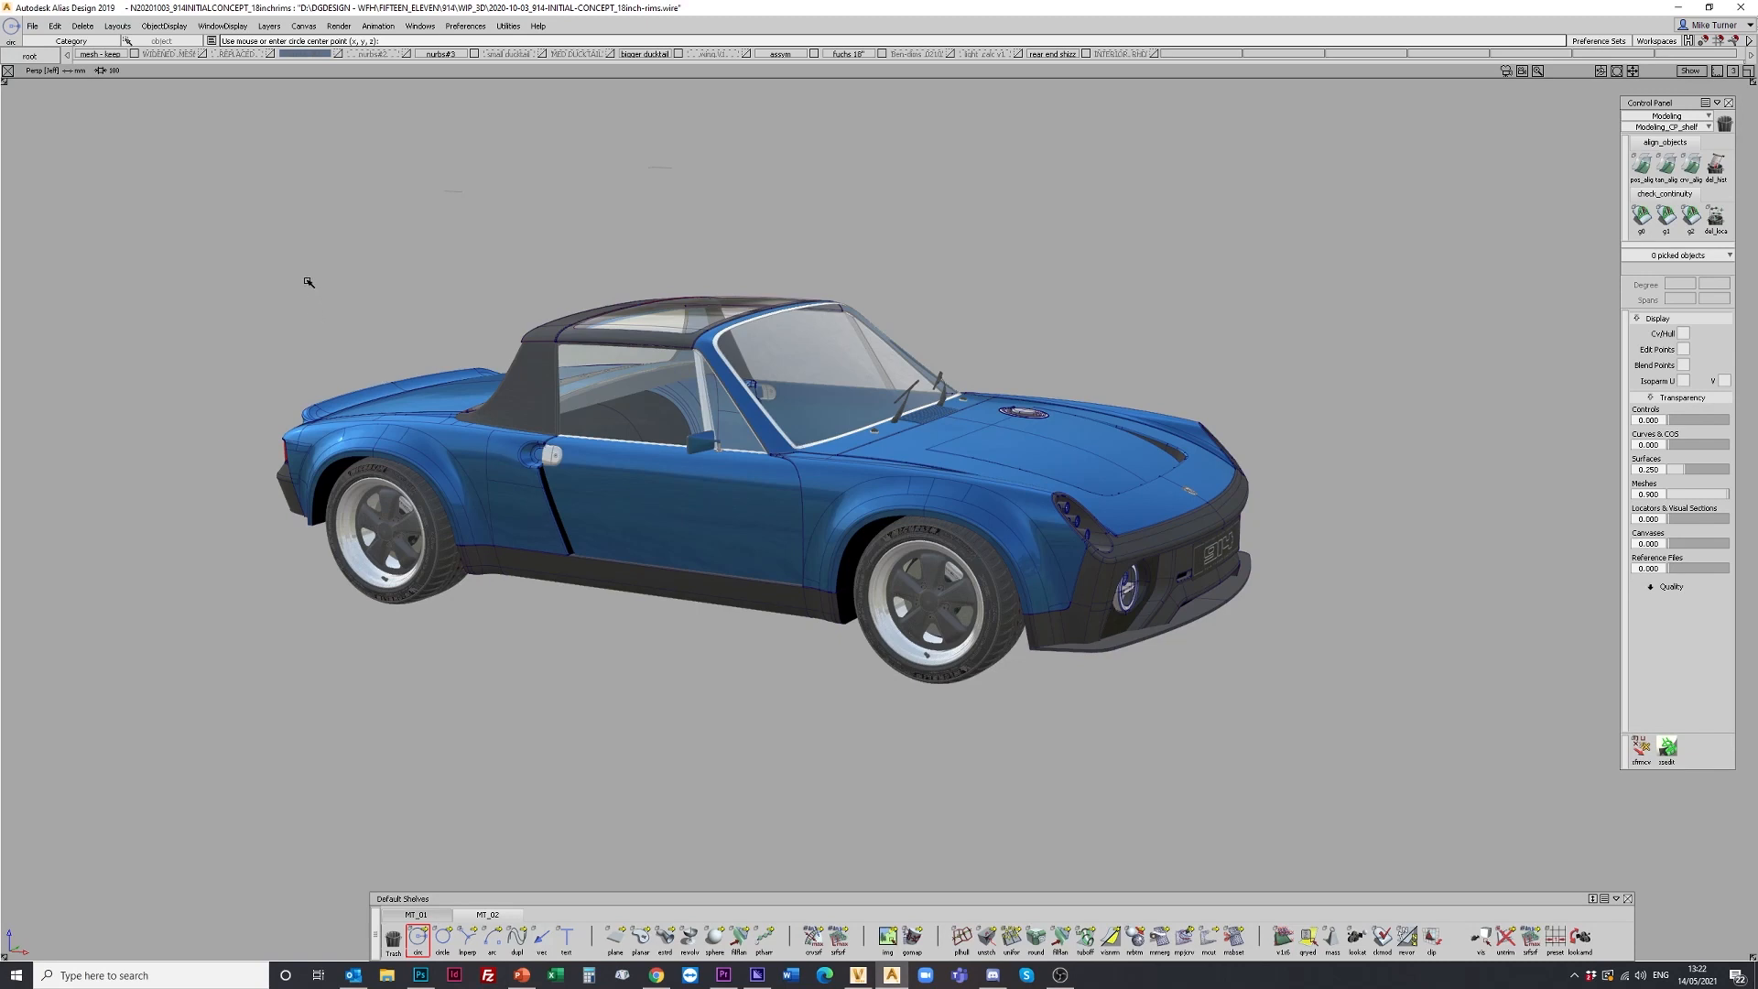
{"action": "left_click_drag", "start_coordinate": [280, 187], "coordinate": [280, 215], "text": "ctrl+shift"}
{"action": "left_click_drag", "start_coordinate": [187, 170], "coordinate": [1396, 874]}
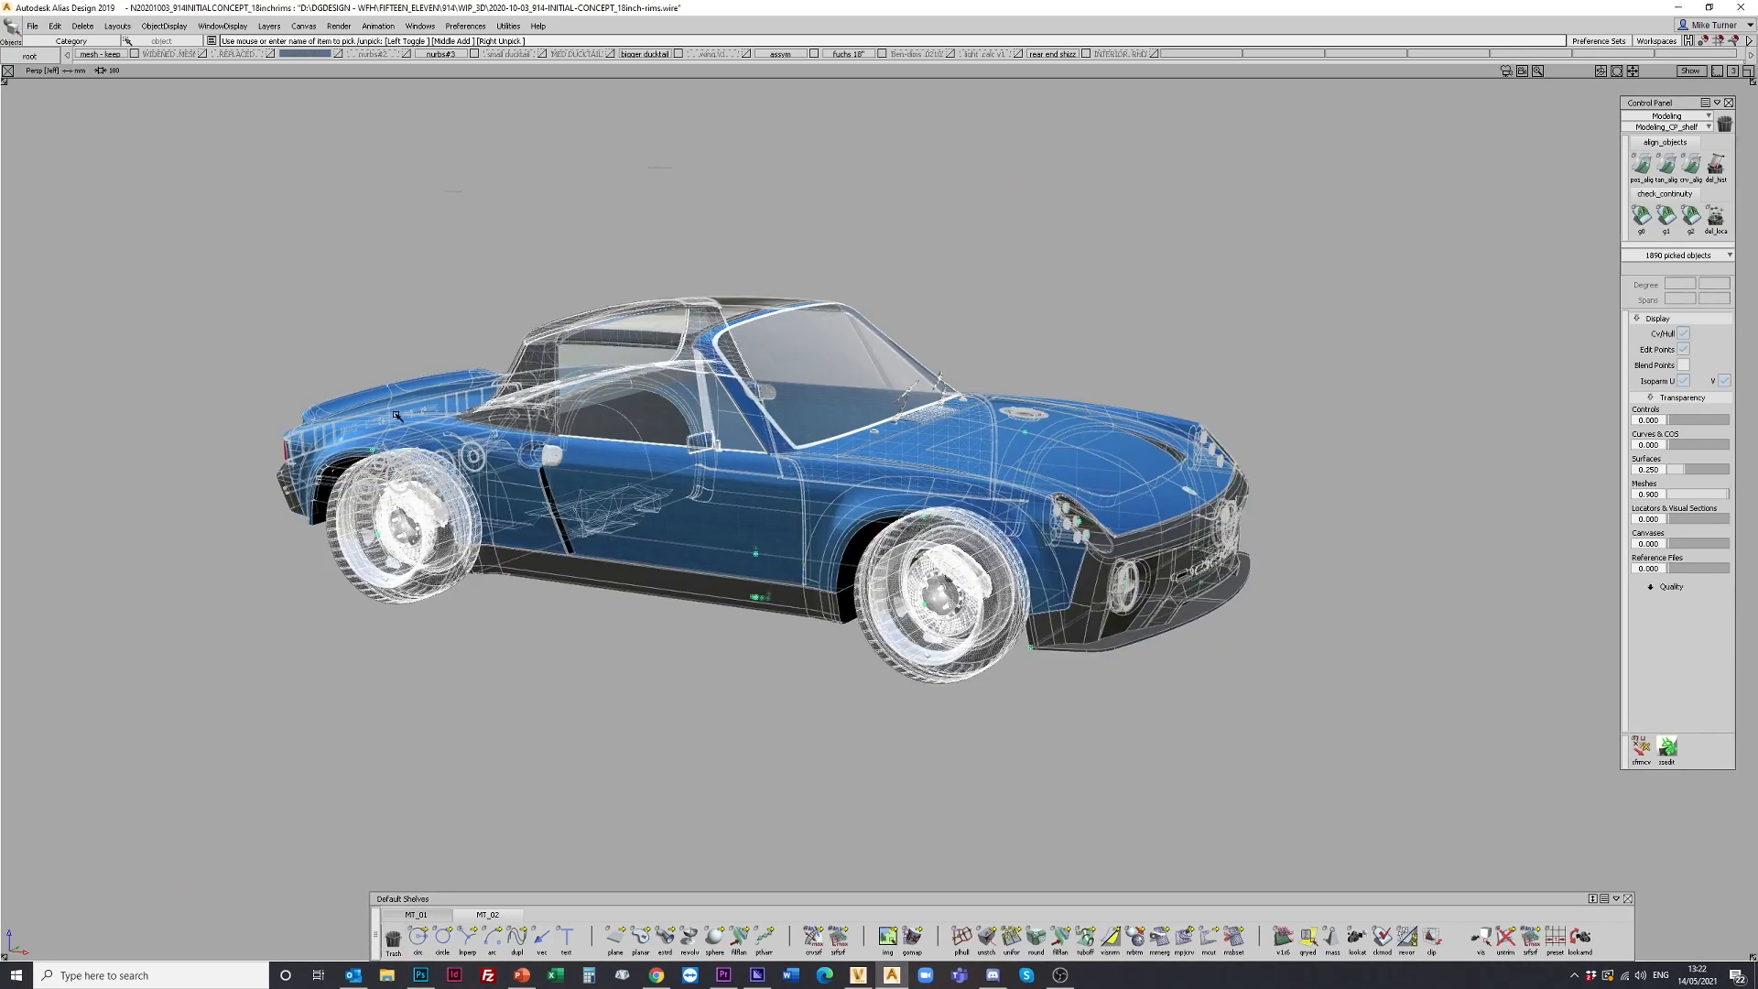
{"action": "left_click", "coordinate": [1108, 939]}
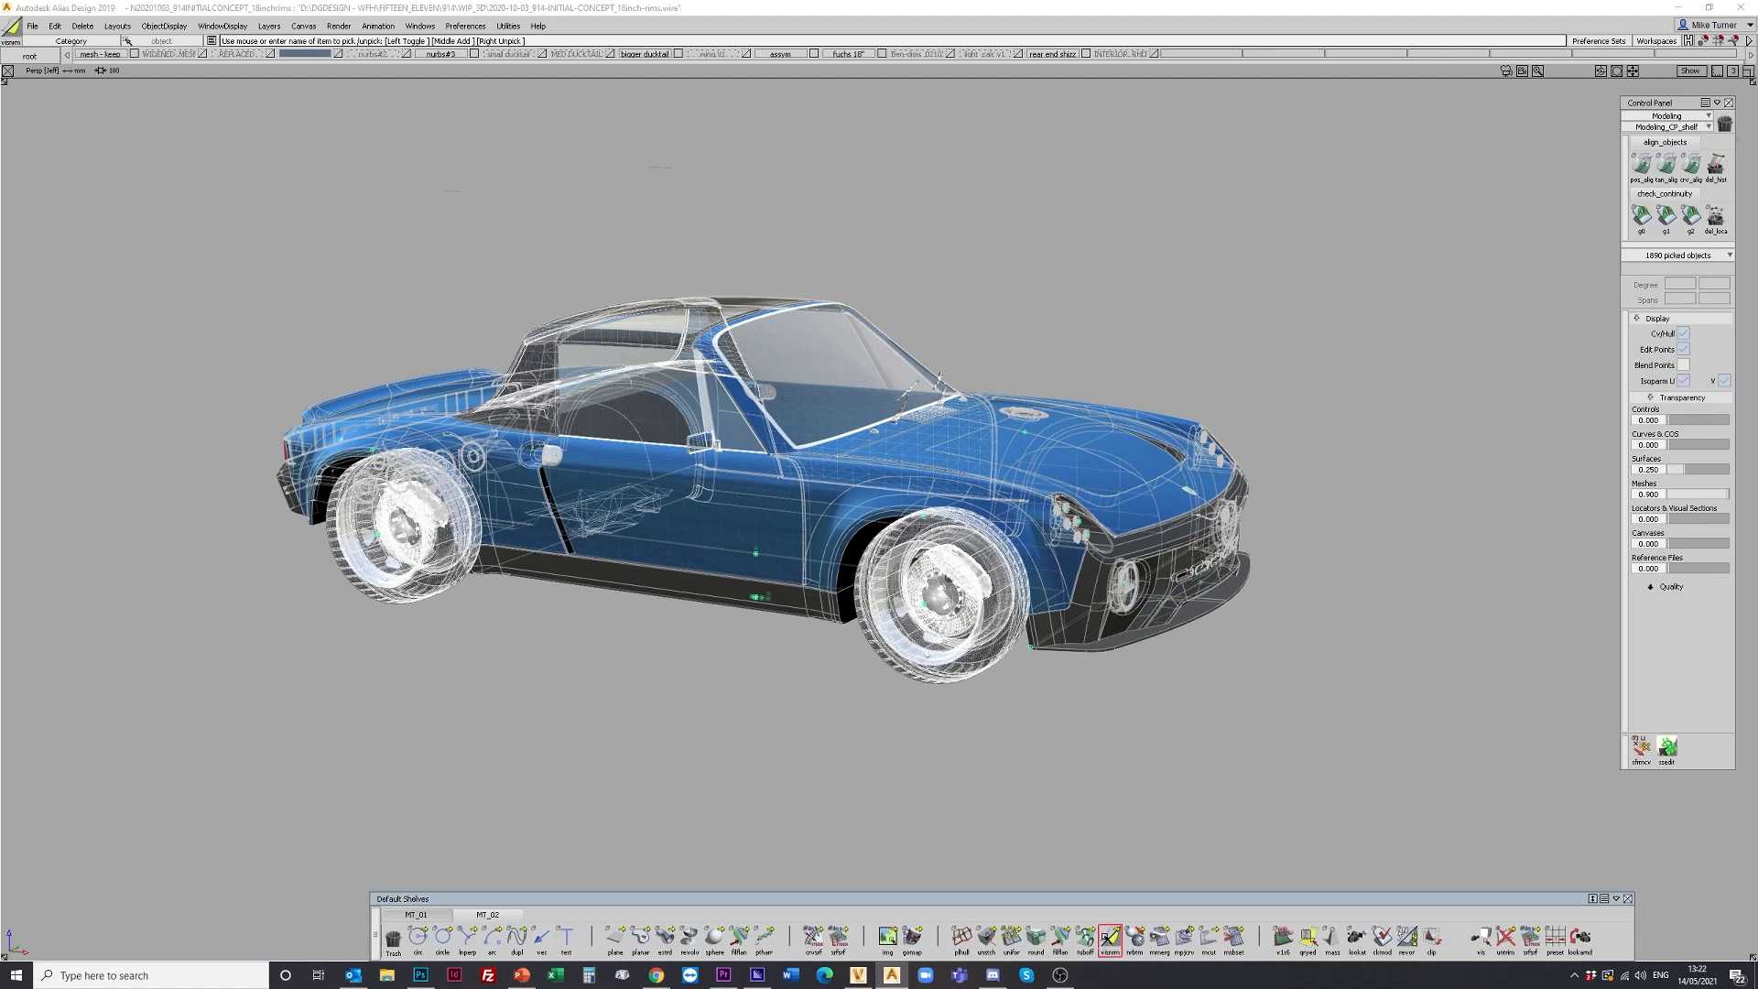
{"action": "mouse_move", "coordinate": [641, 577]}
{"action": "left_mouse_down", "text": "alt+shift"}
{"action": "mouse_move", "coordinate": [691, 584]}
{"action": "mouse_move", "coordinate": [573, 613]}
{"action": "mouse_move", "coordinate": [773, 597]}
{"action": "mouse_move", "coordinate": [781, 630]}
{"action": "mouse_move", "coordinate": [385, 570]}
{"action": "left_mouse_up", "text": "alt+shift"}
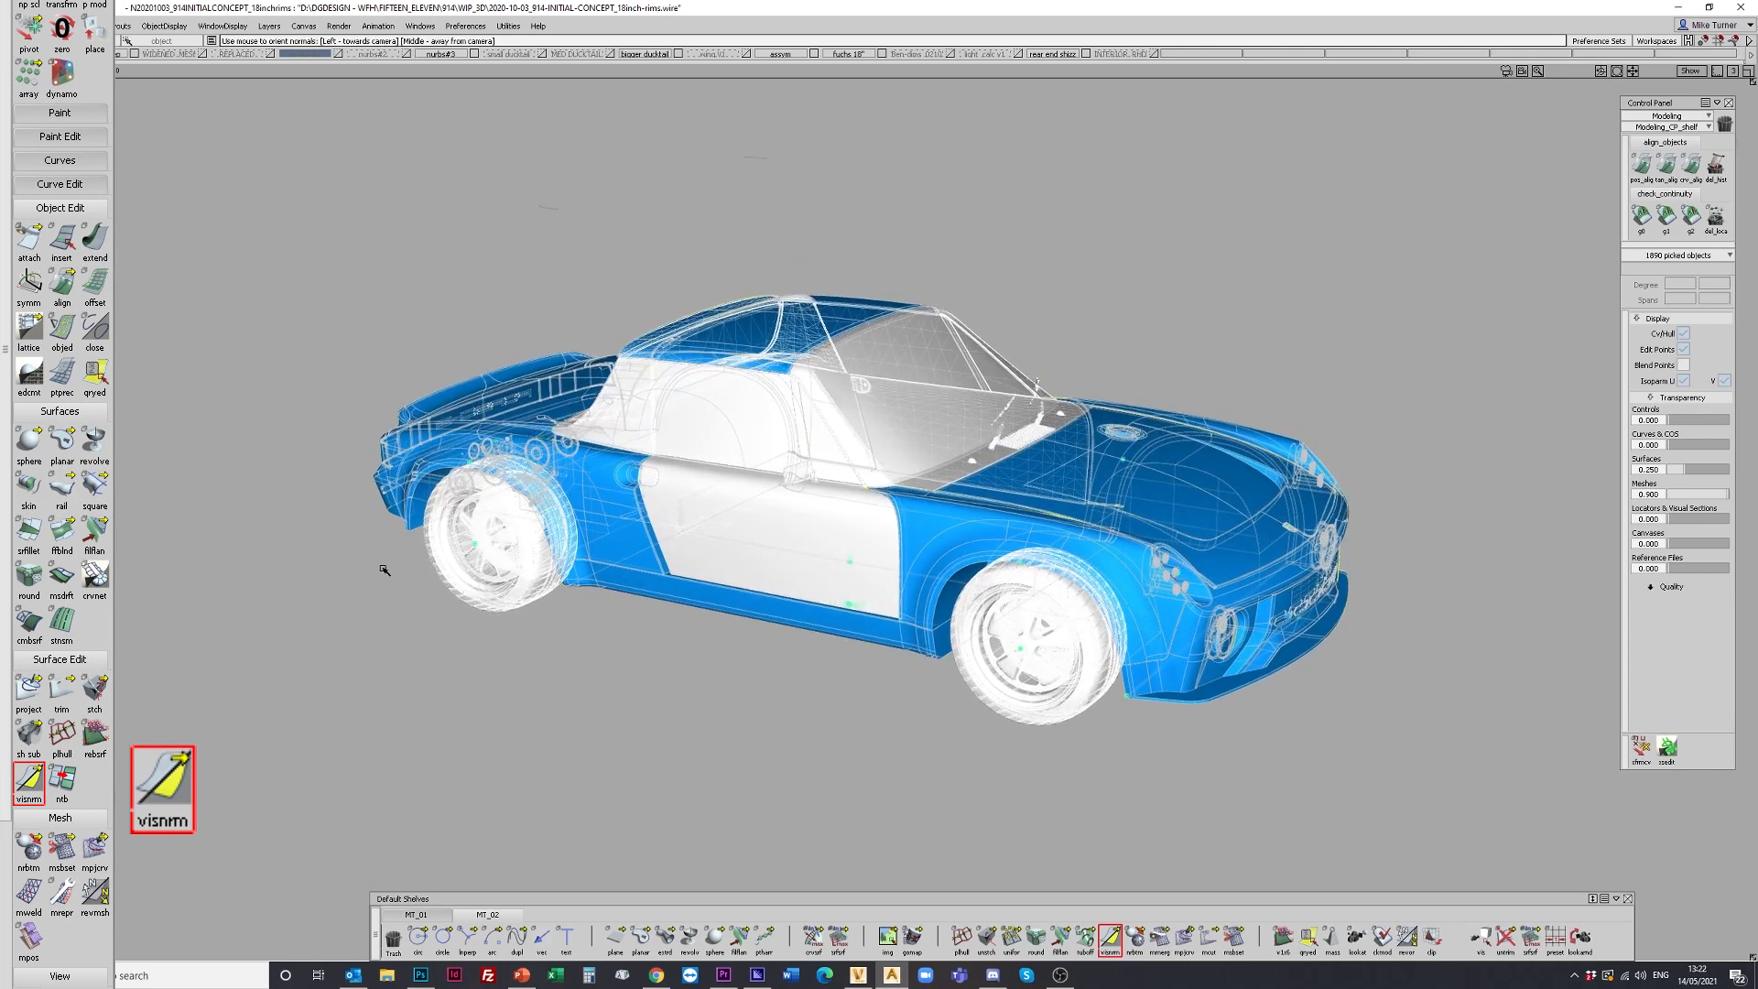
Try to zero the transforms of the picked car geometry, and delete the model's null nodes.
{"action": "right_click", "coordinate": [411, 203], "text": "ctrl+shift"}
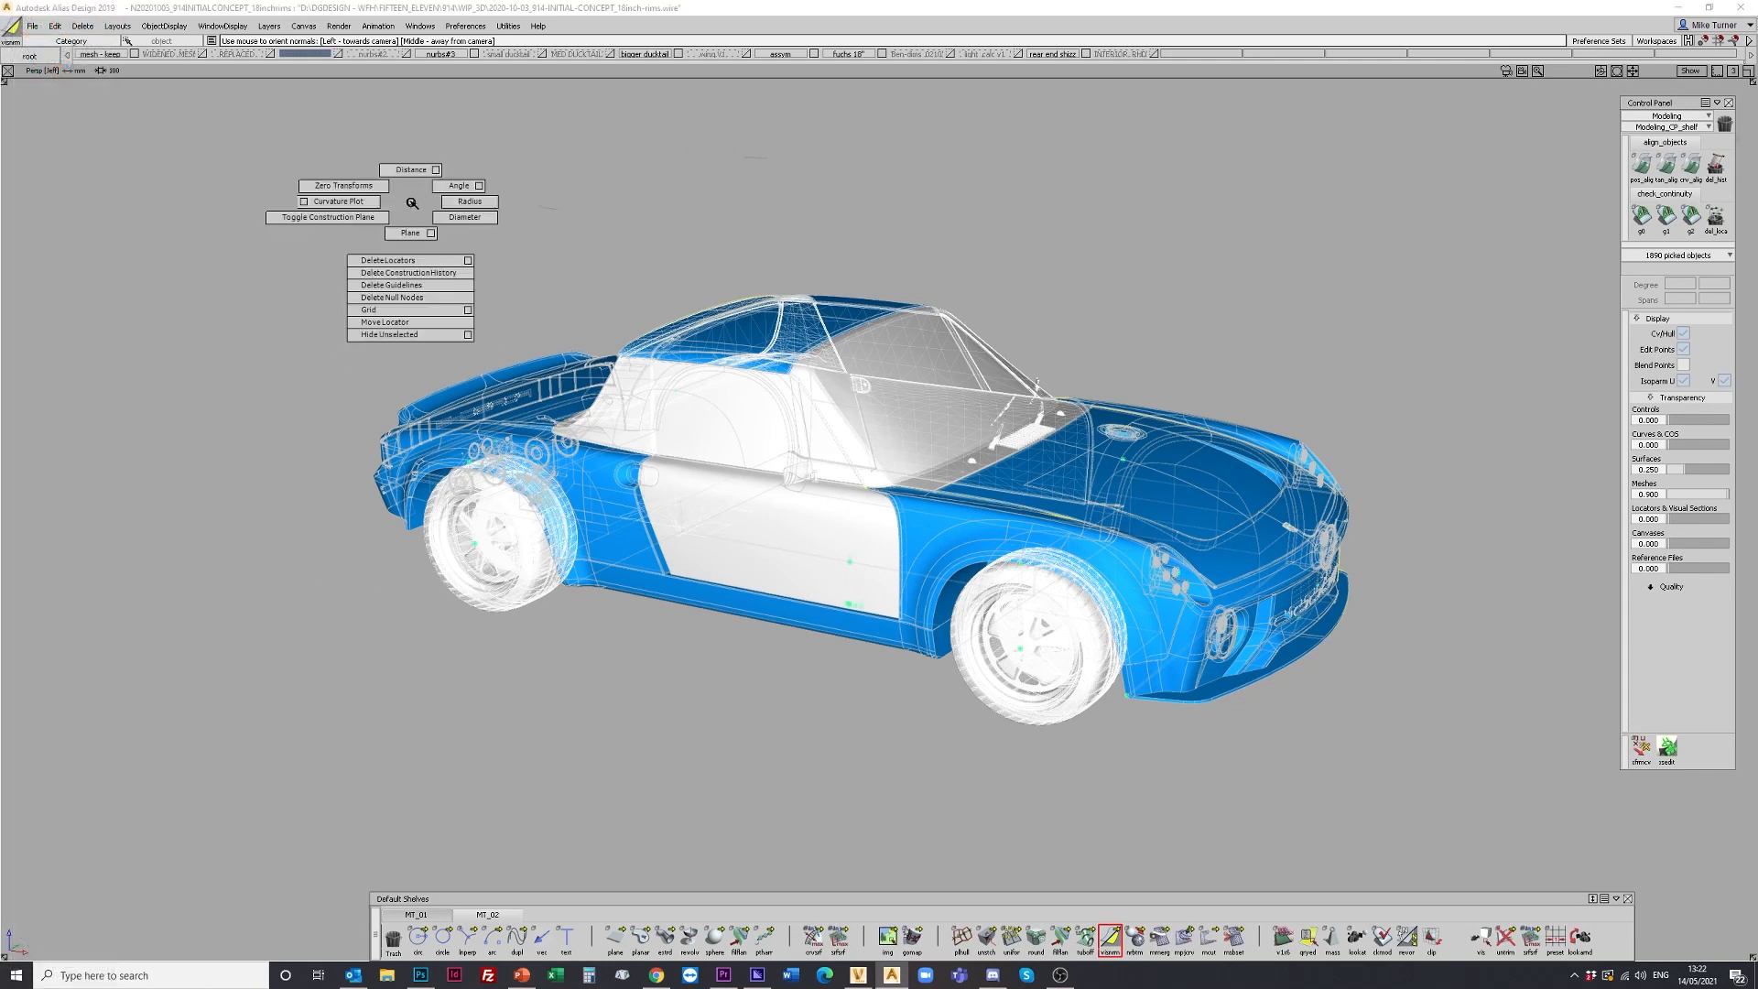
{"action": "left_click", "coordinate": [344, 186]}
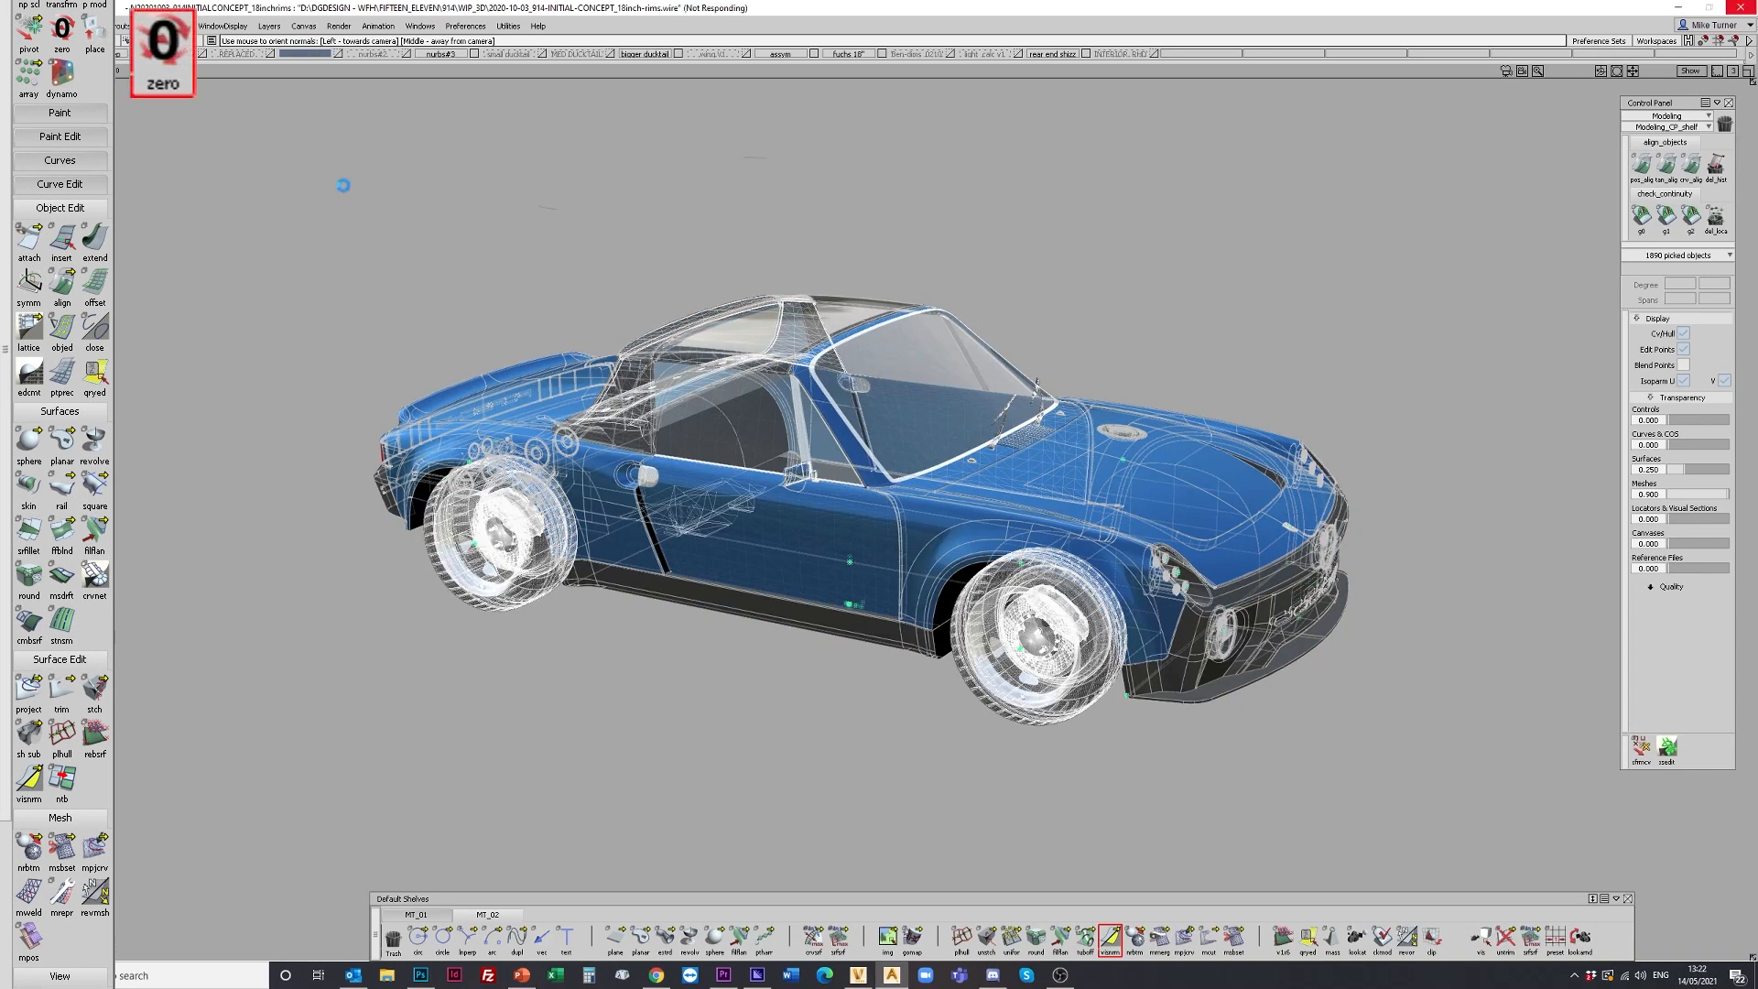
{"action": "left_click", "coordinate": [414, 216], "text": "ctrl+shift"}
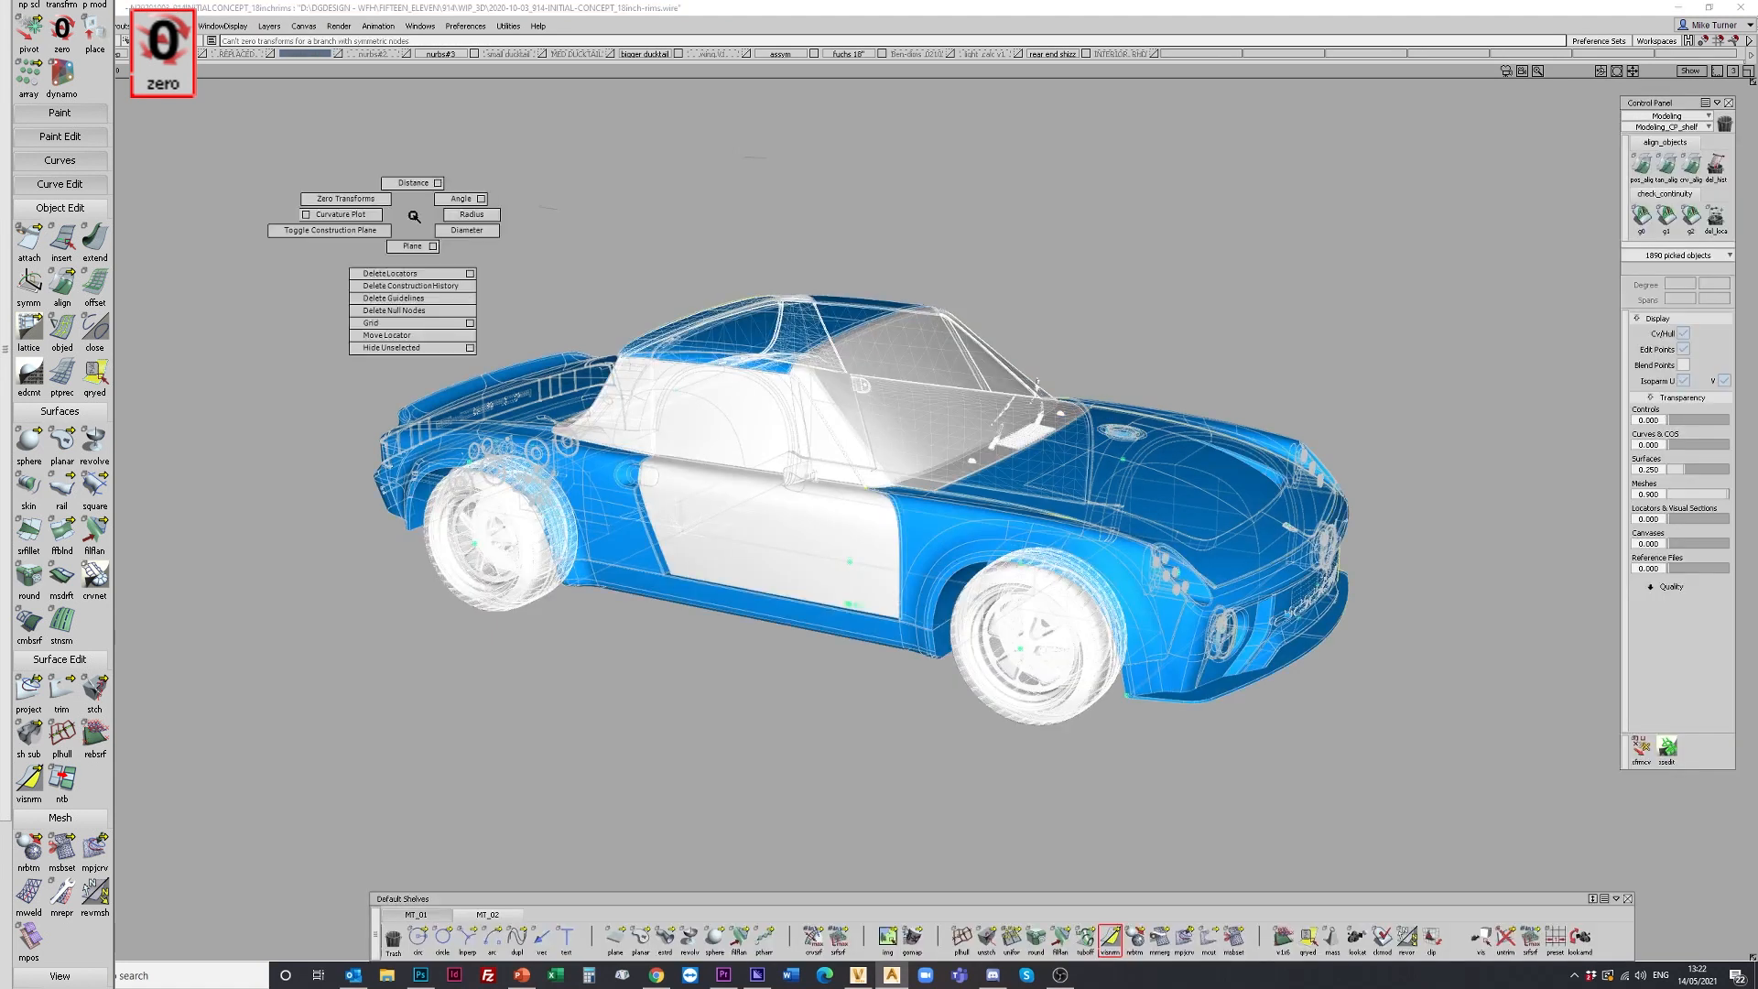
{"action": "left_click", "coordinate": [402, 312]}
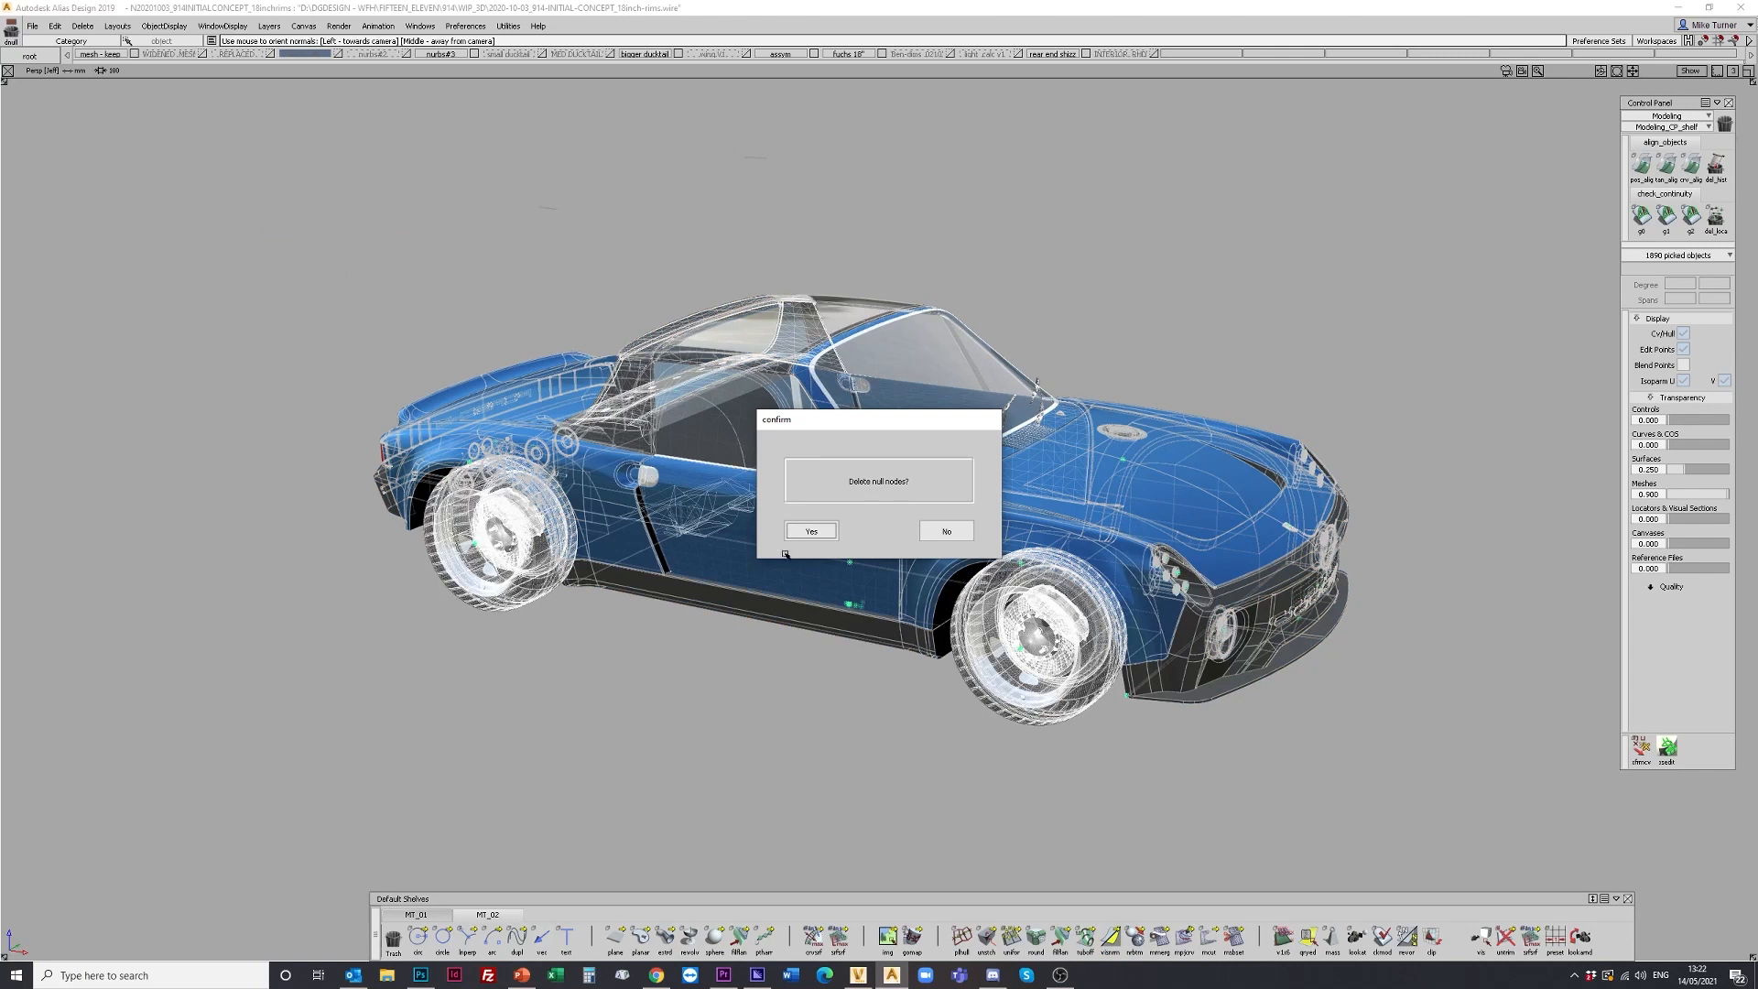
{"action": "left_click", "coordinate": [812, 531]}
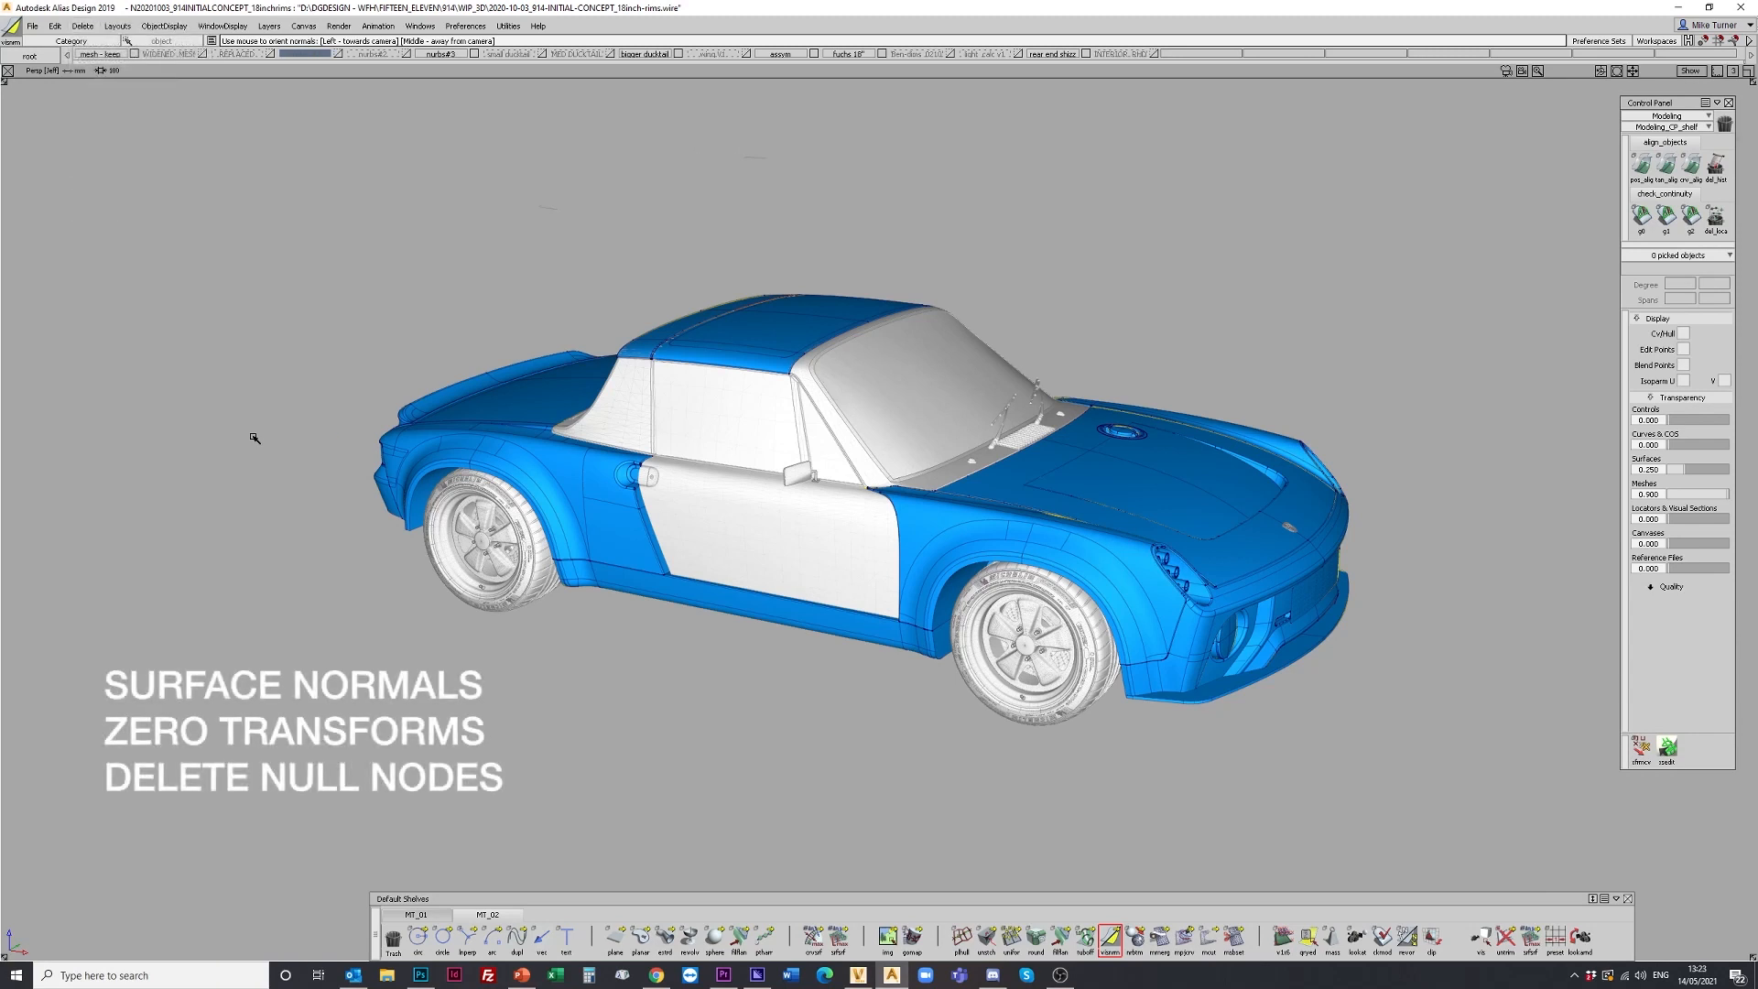
{"action": "middle_click_drag", "start_coordinate": [1023, 607], "coordinate": [870, 532], "text": "alt+shift"}
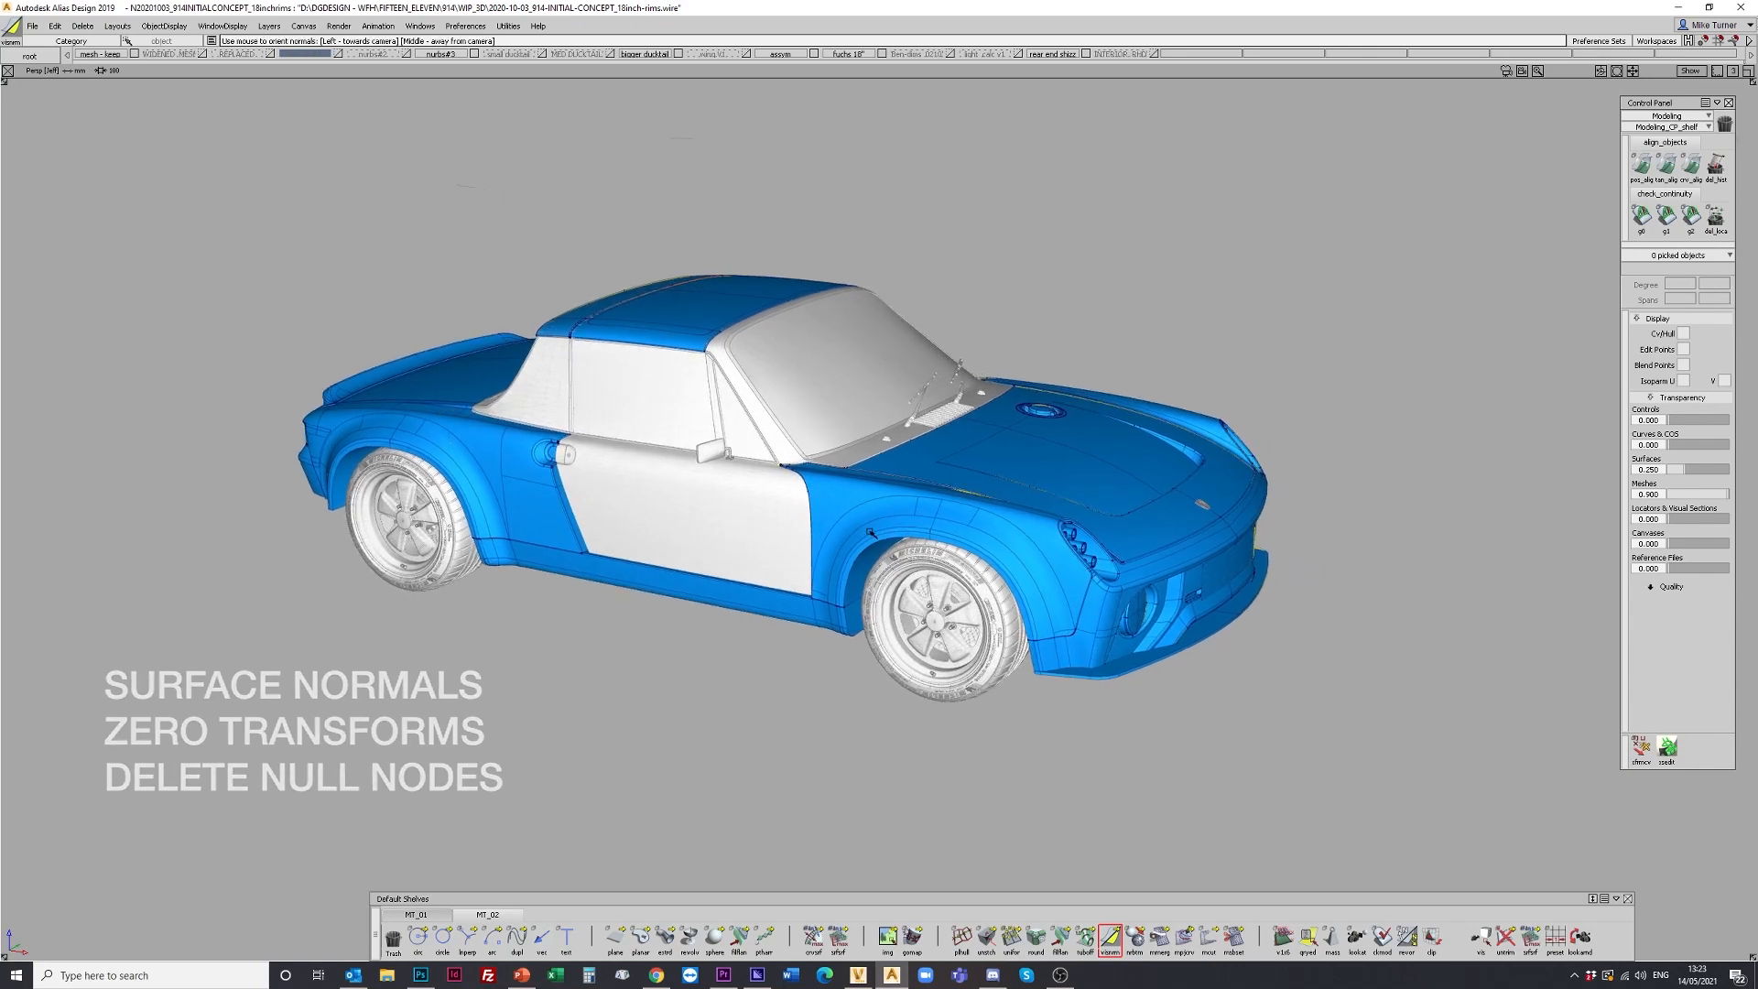
Switch to VRED Design and choose the wire file 2020-10-03_914-INITIAL-CONCEPT_for-vred-tutorial for import.
{"action": "left_click", "coordinate": [856, 976]}
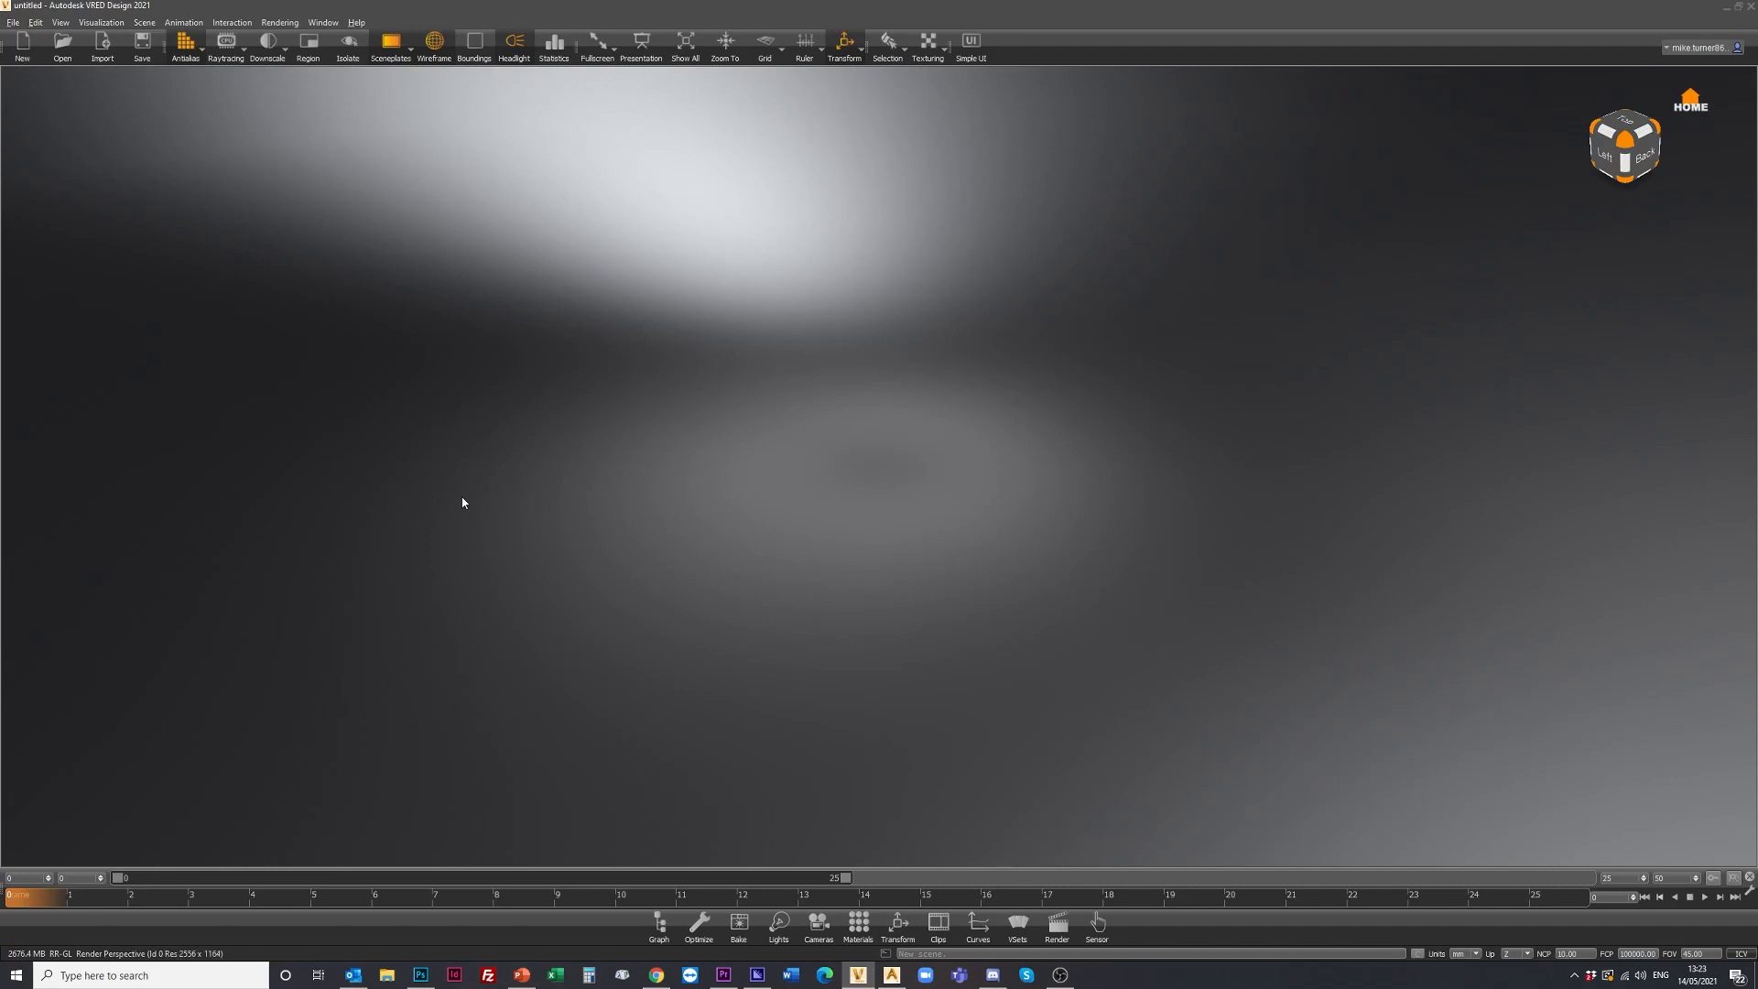
{"action": "left_click_drag", "start_coordinate": [800, 591], "coordinate": [748, 544]}
{"action": "left_click", "coordinate": [101, 44]}
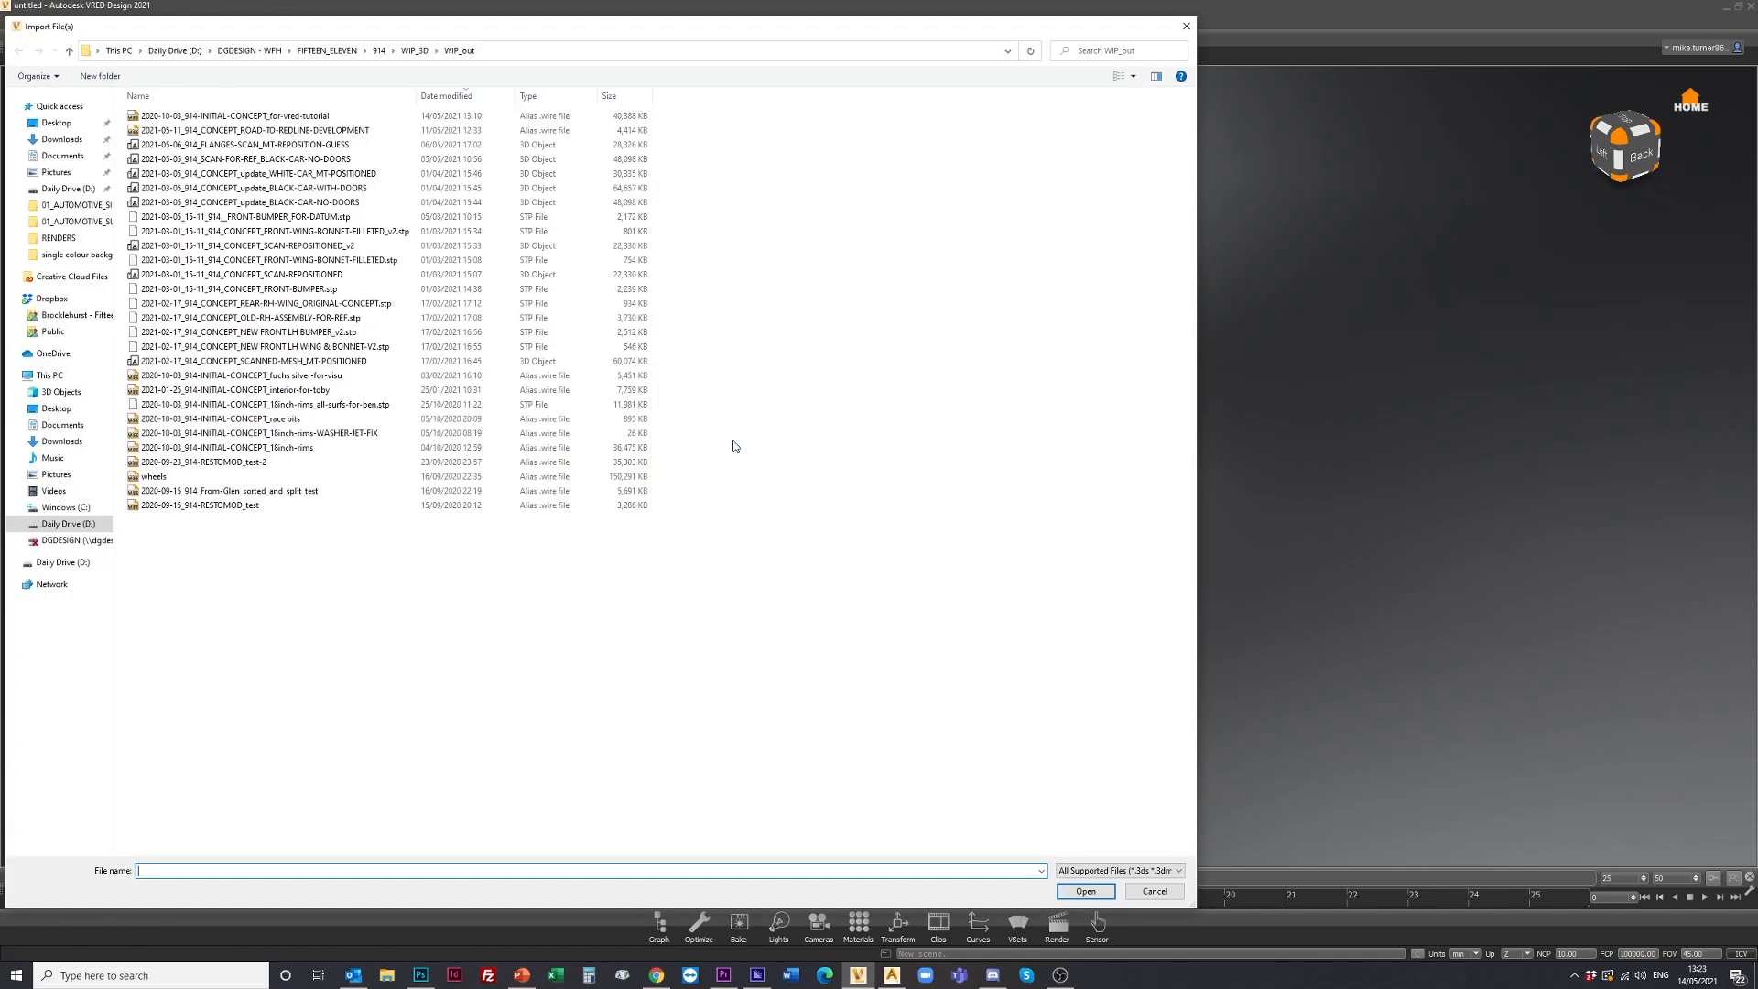
{"action": "left_click", "coordinate": [253, 117]}
{"action": "left_click", "coordinate": [1082, 892]}
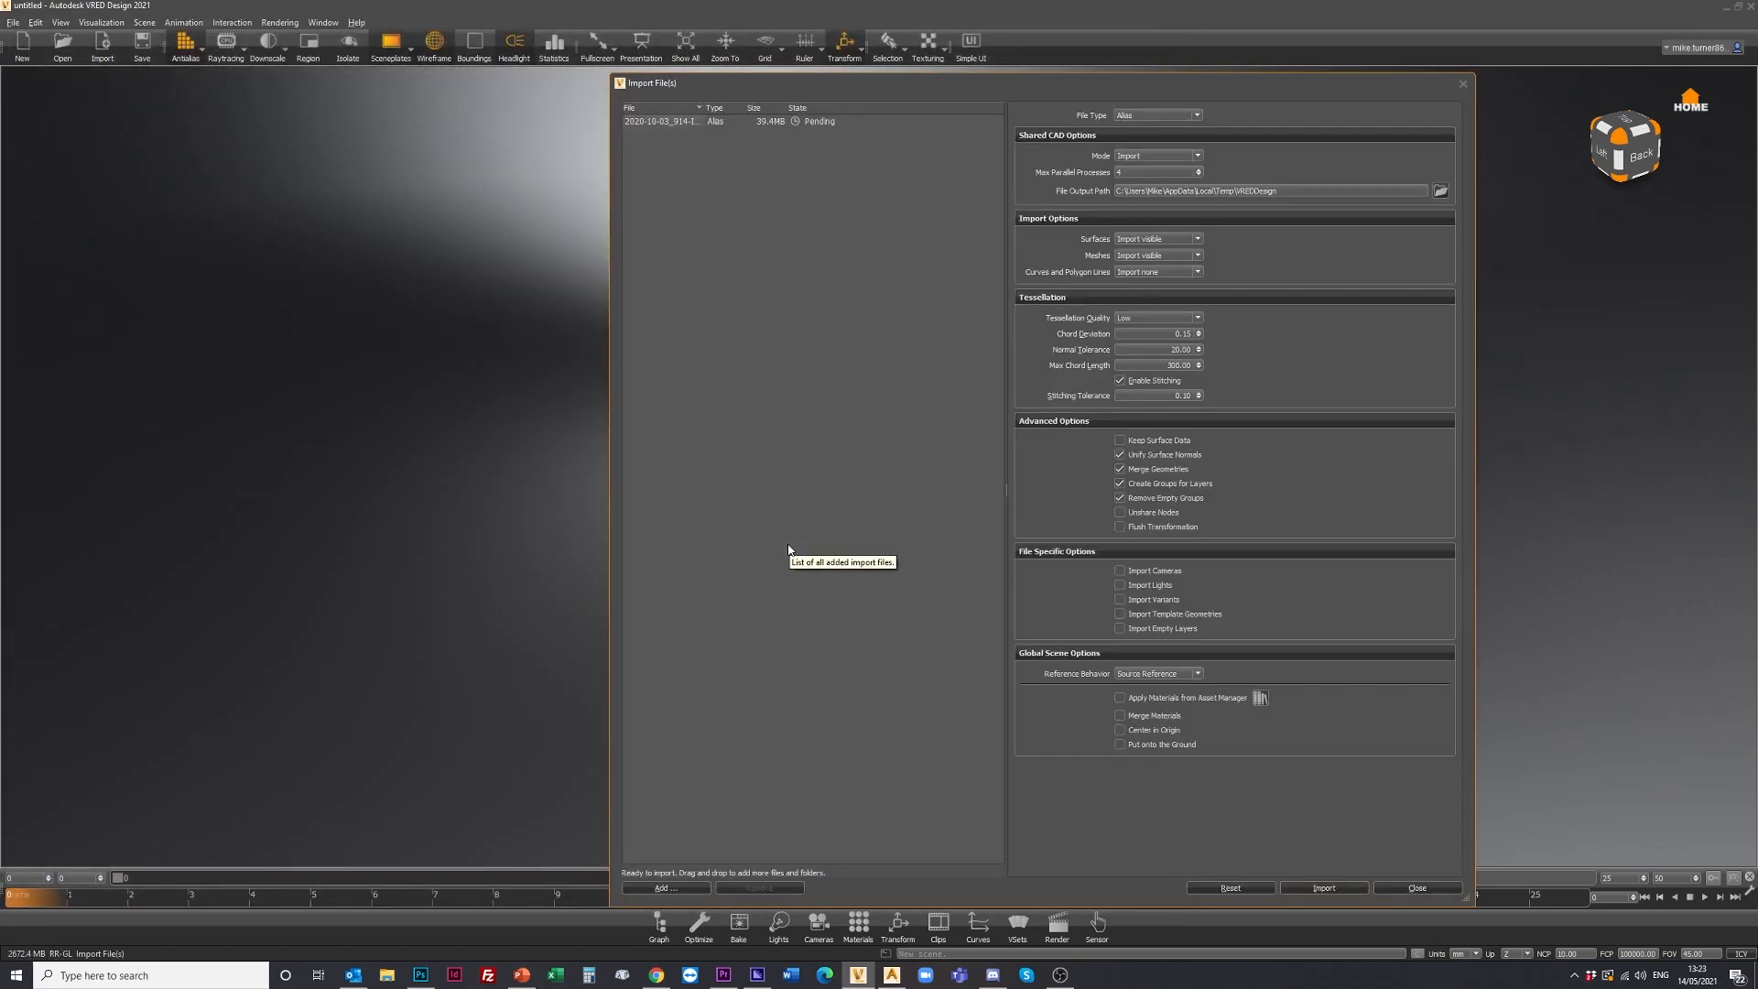
Import the Alias file with Low tessellation quality and Keep Surface Data off.
{"action": "left_click", "coordinate": [1196, 318]}
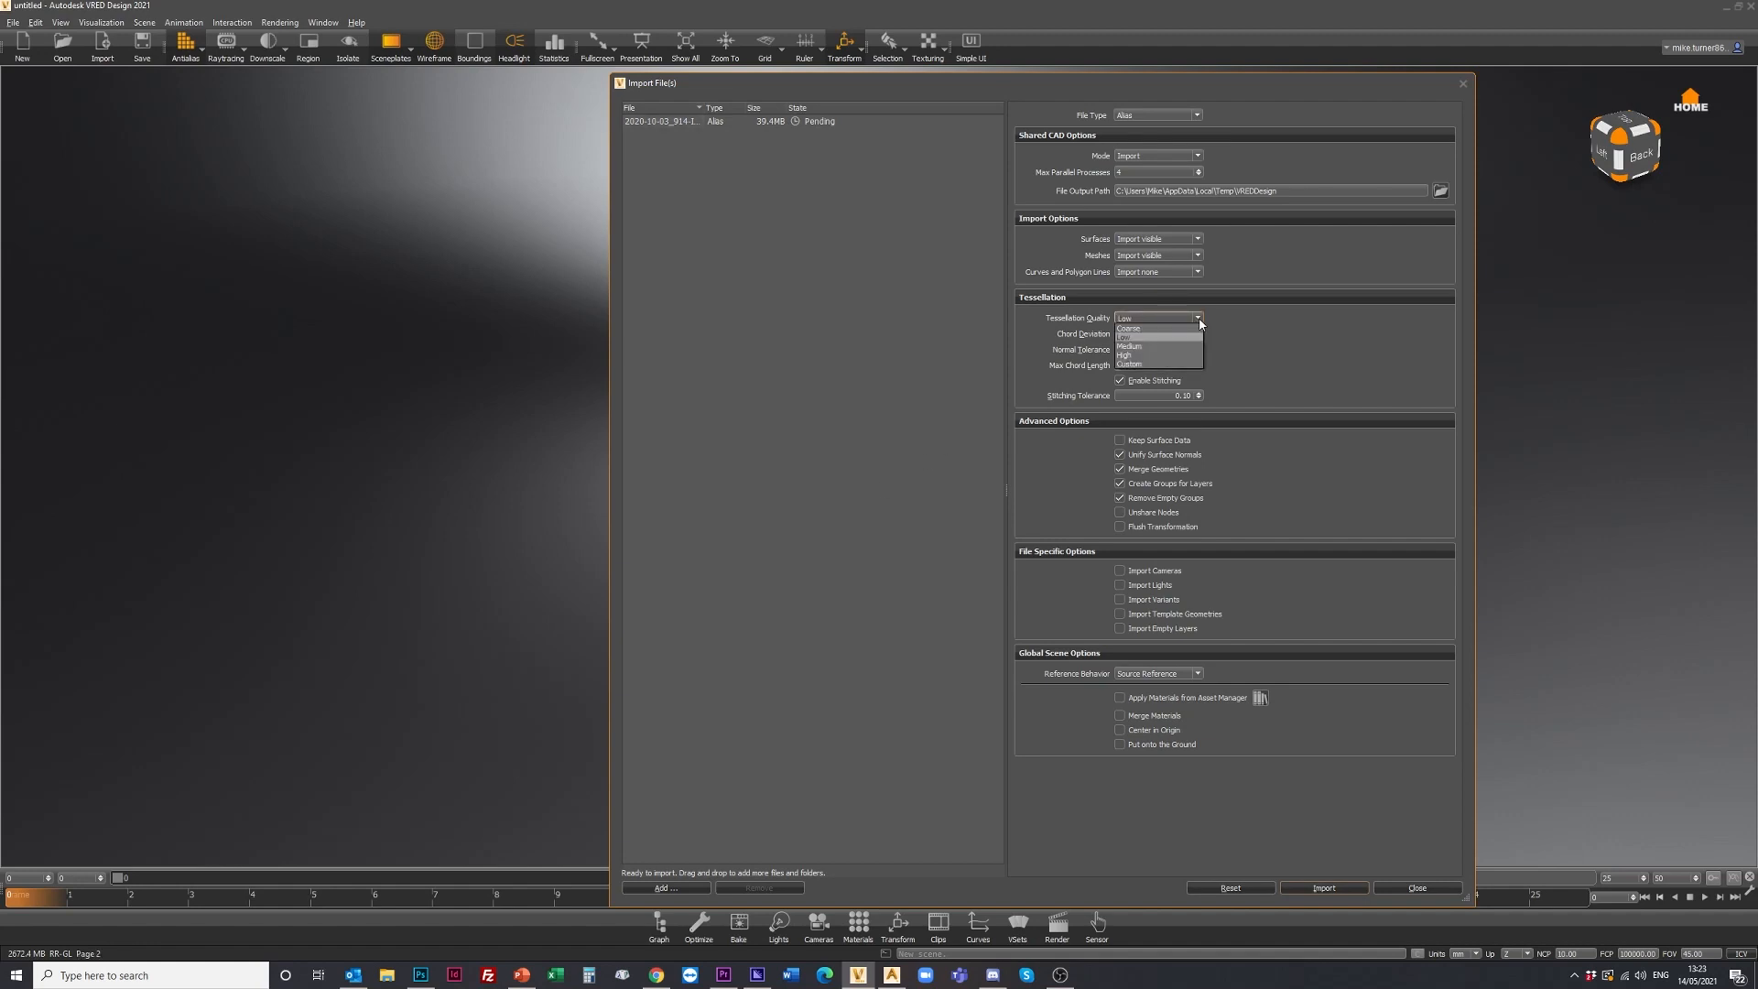
{"action": "left_click", "coordinate": [1125, 338]}
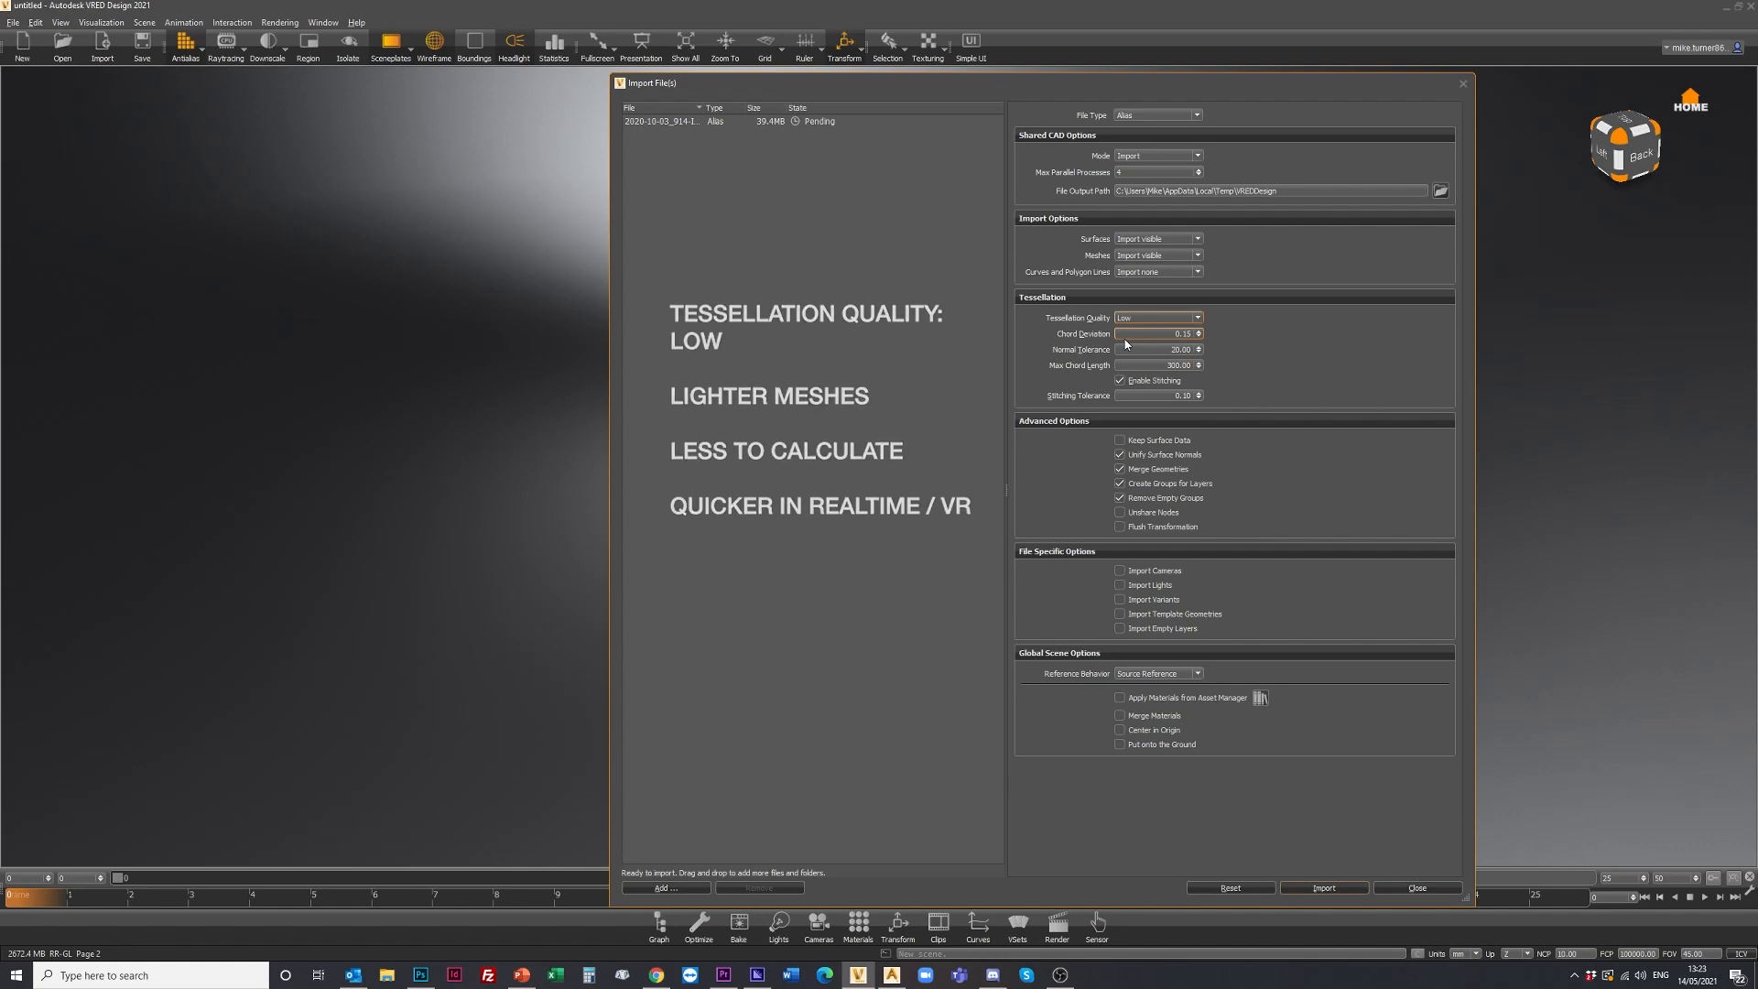
{"action": "left_click", "coordinate": [1119, 441]}
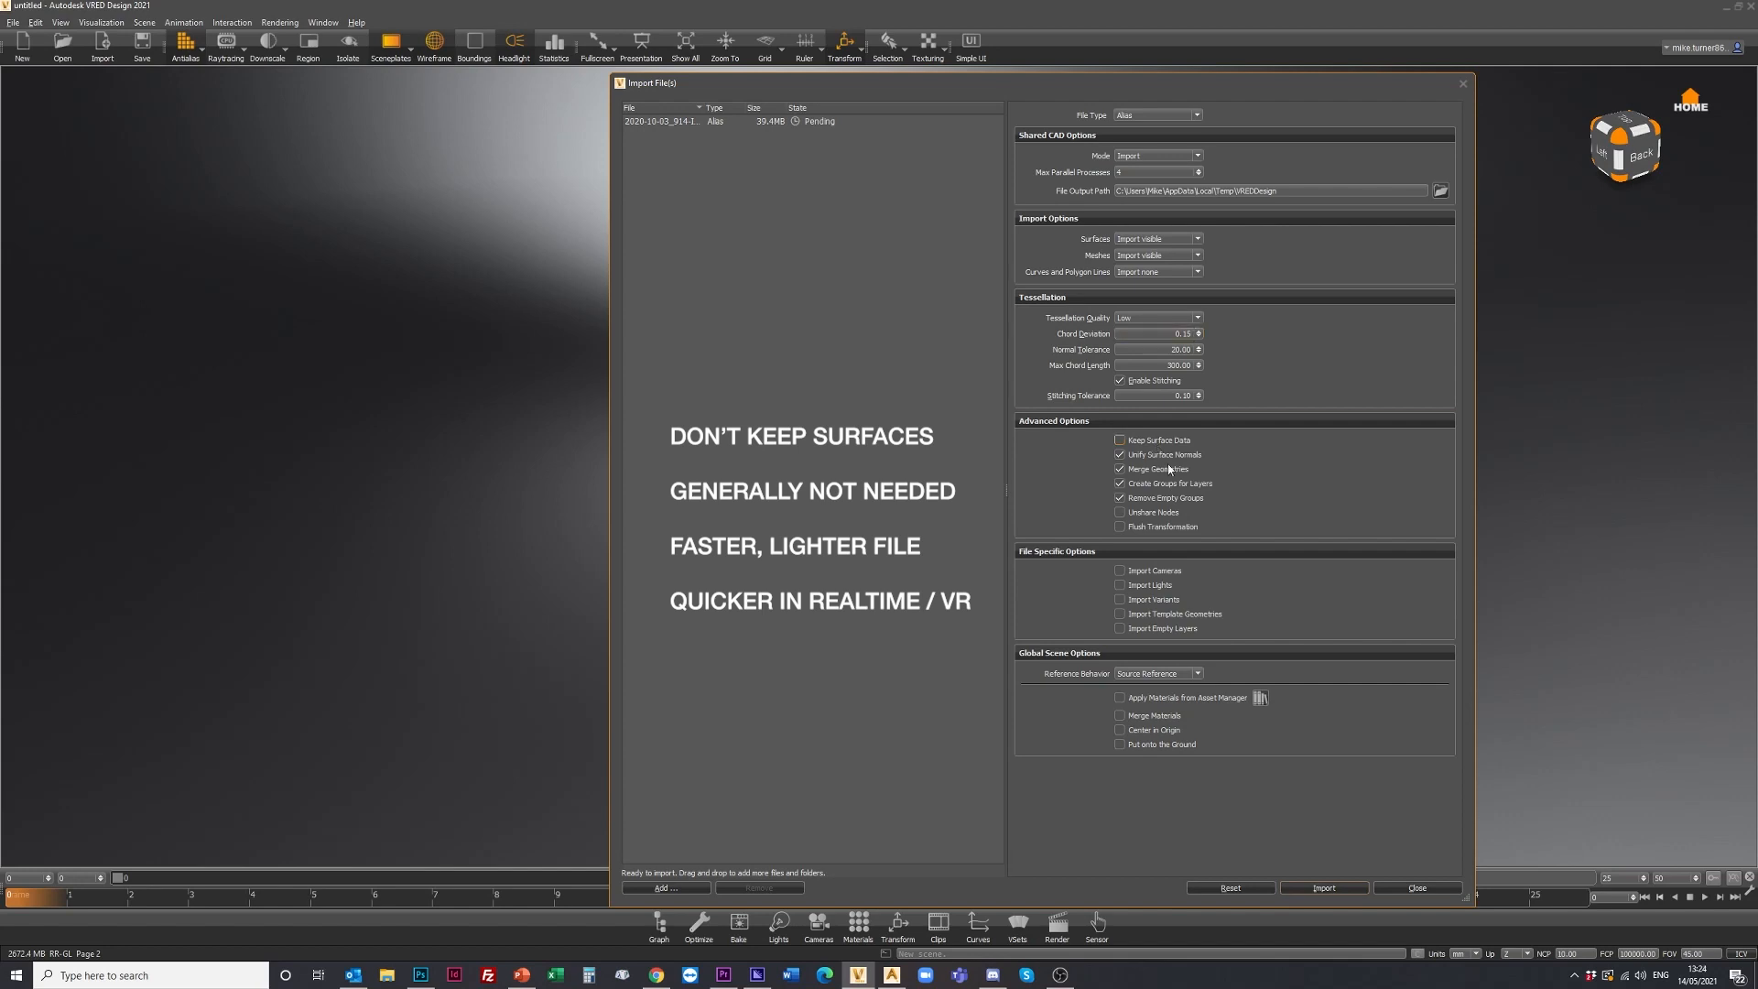
{"action": "left_click", "coordinate": [1316, 890]}
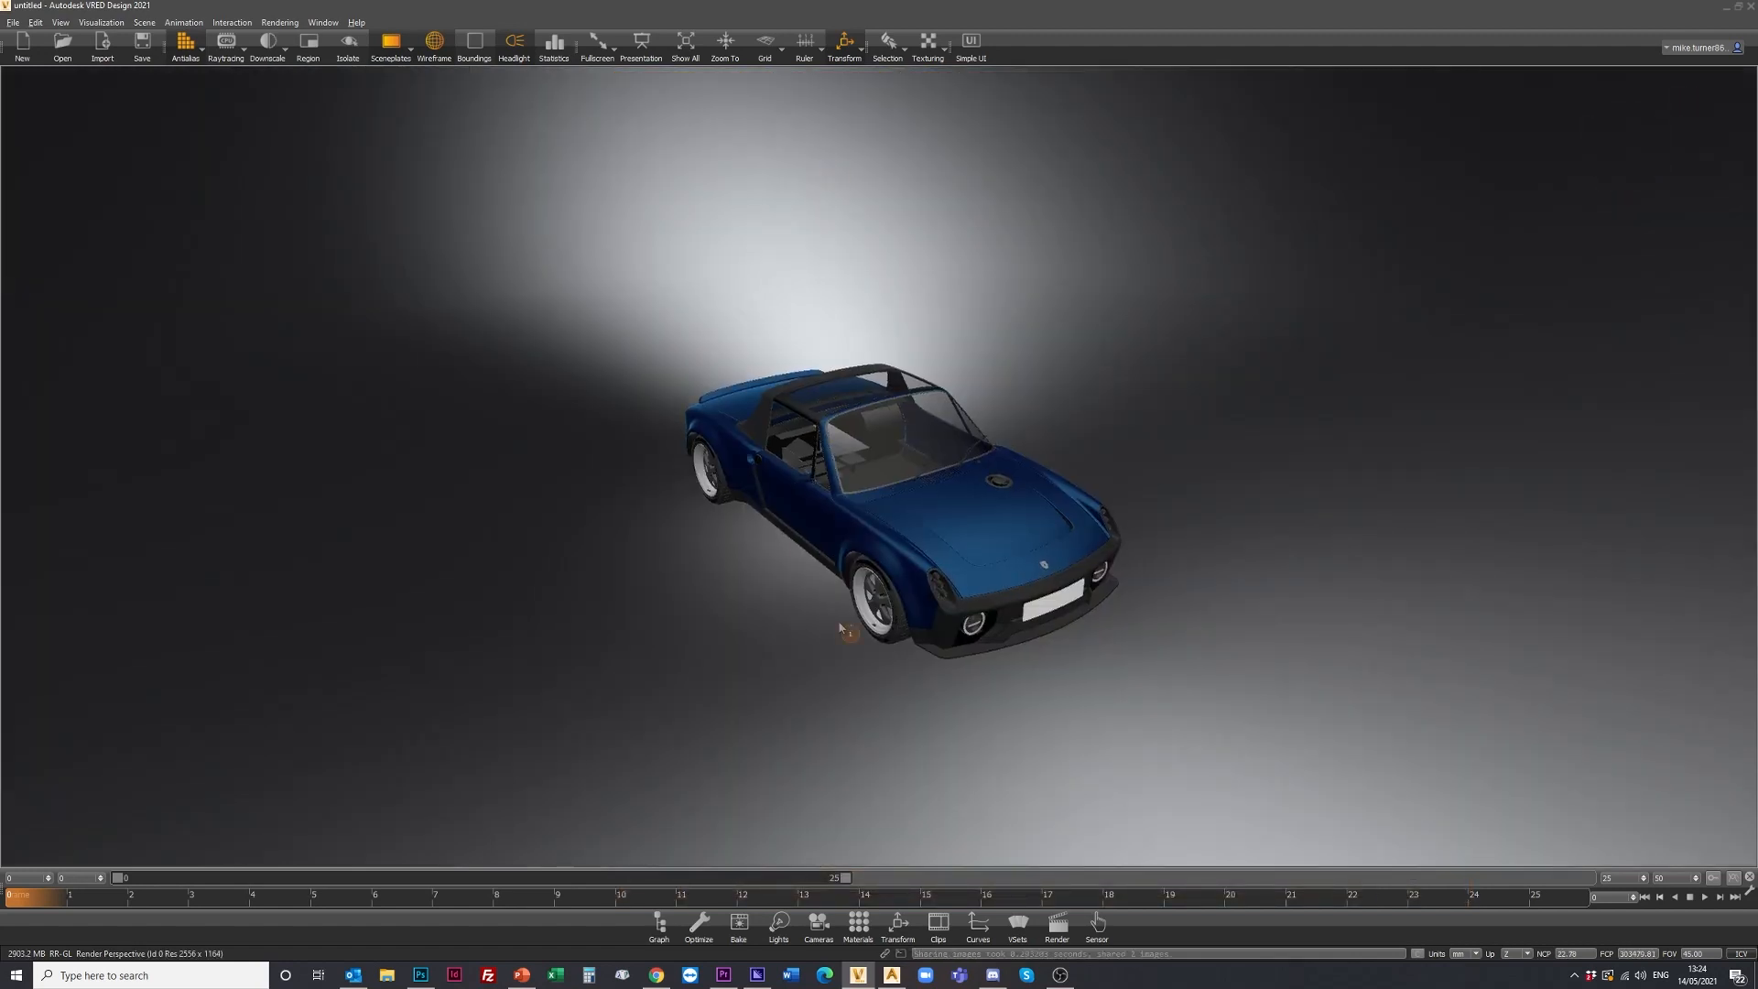
Create a directional light in the scene graph.
{"action": "left_click_drag", "start_coordinate": [1007, 539], "coordinate": [891, 550]}
{"action": "right_click_drag", "start_coordinate": [891, 549], "coordinate": [803, 600]}
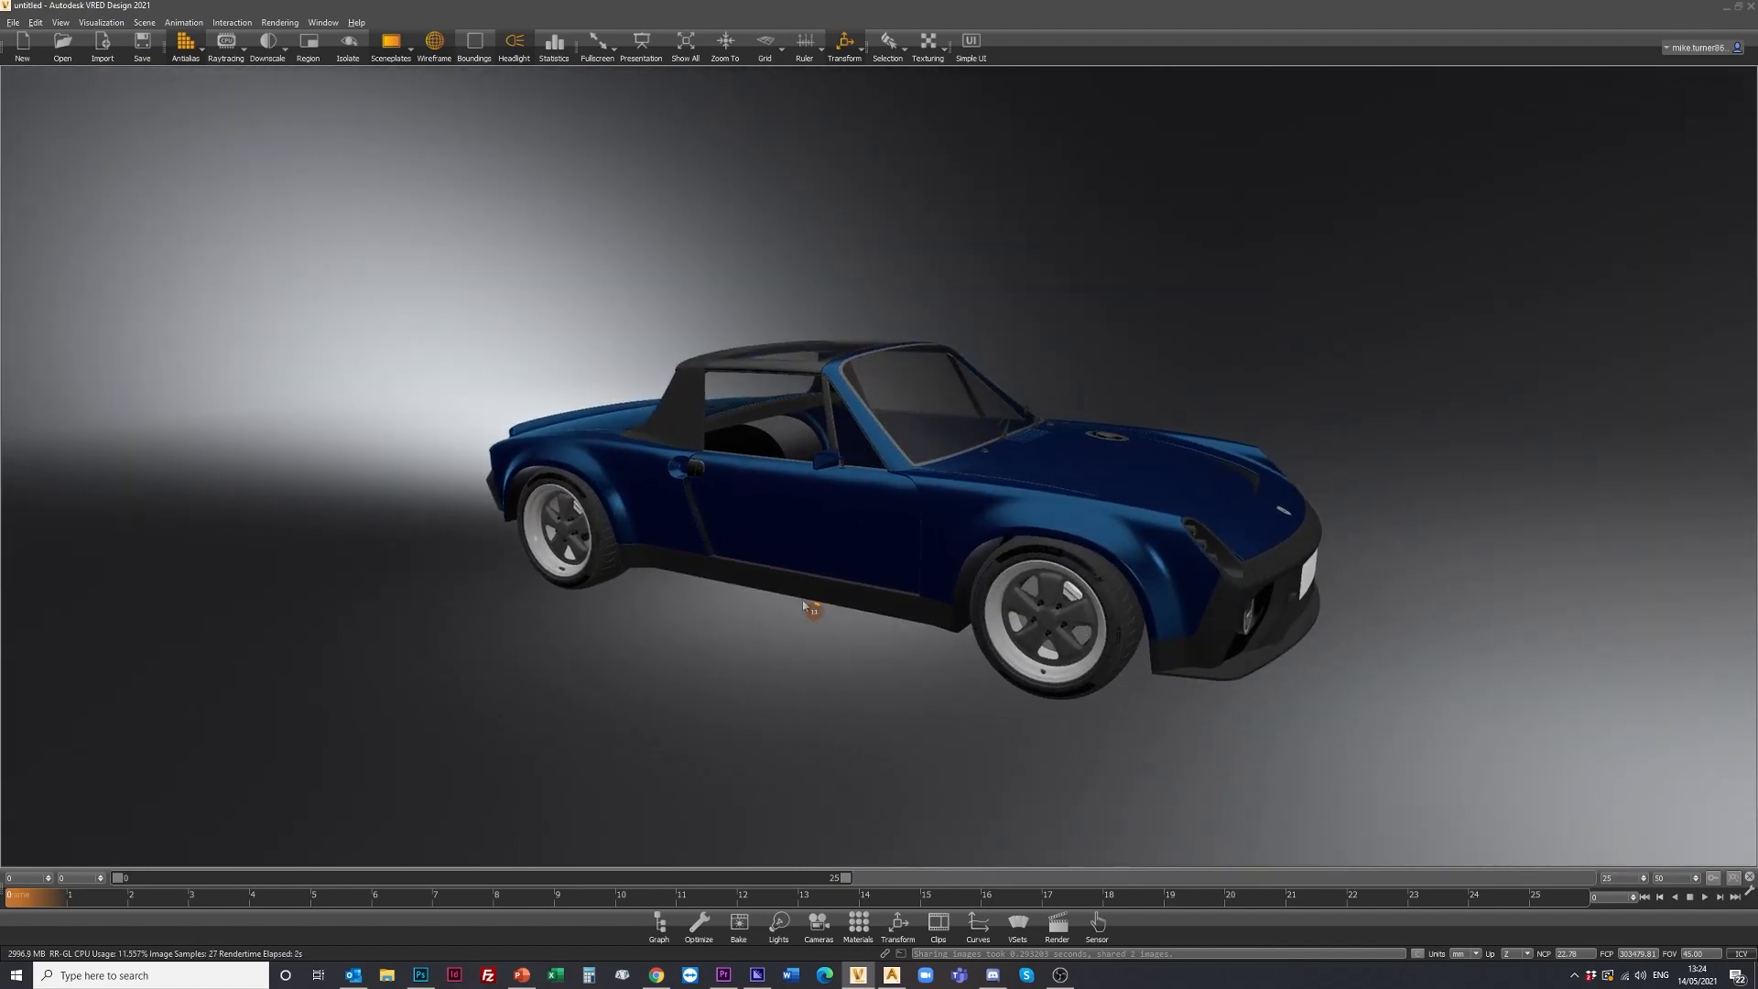
{"action": "left_click", "coordinate": [658, 925]}
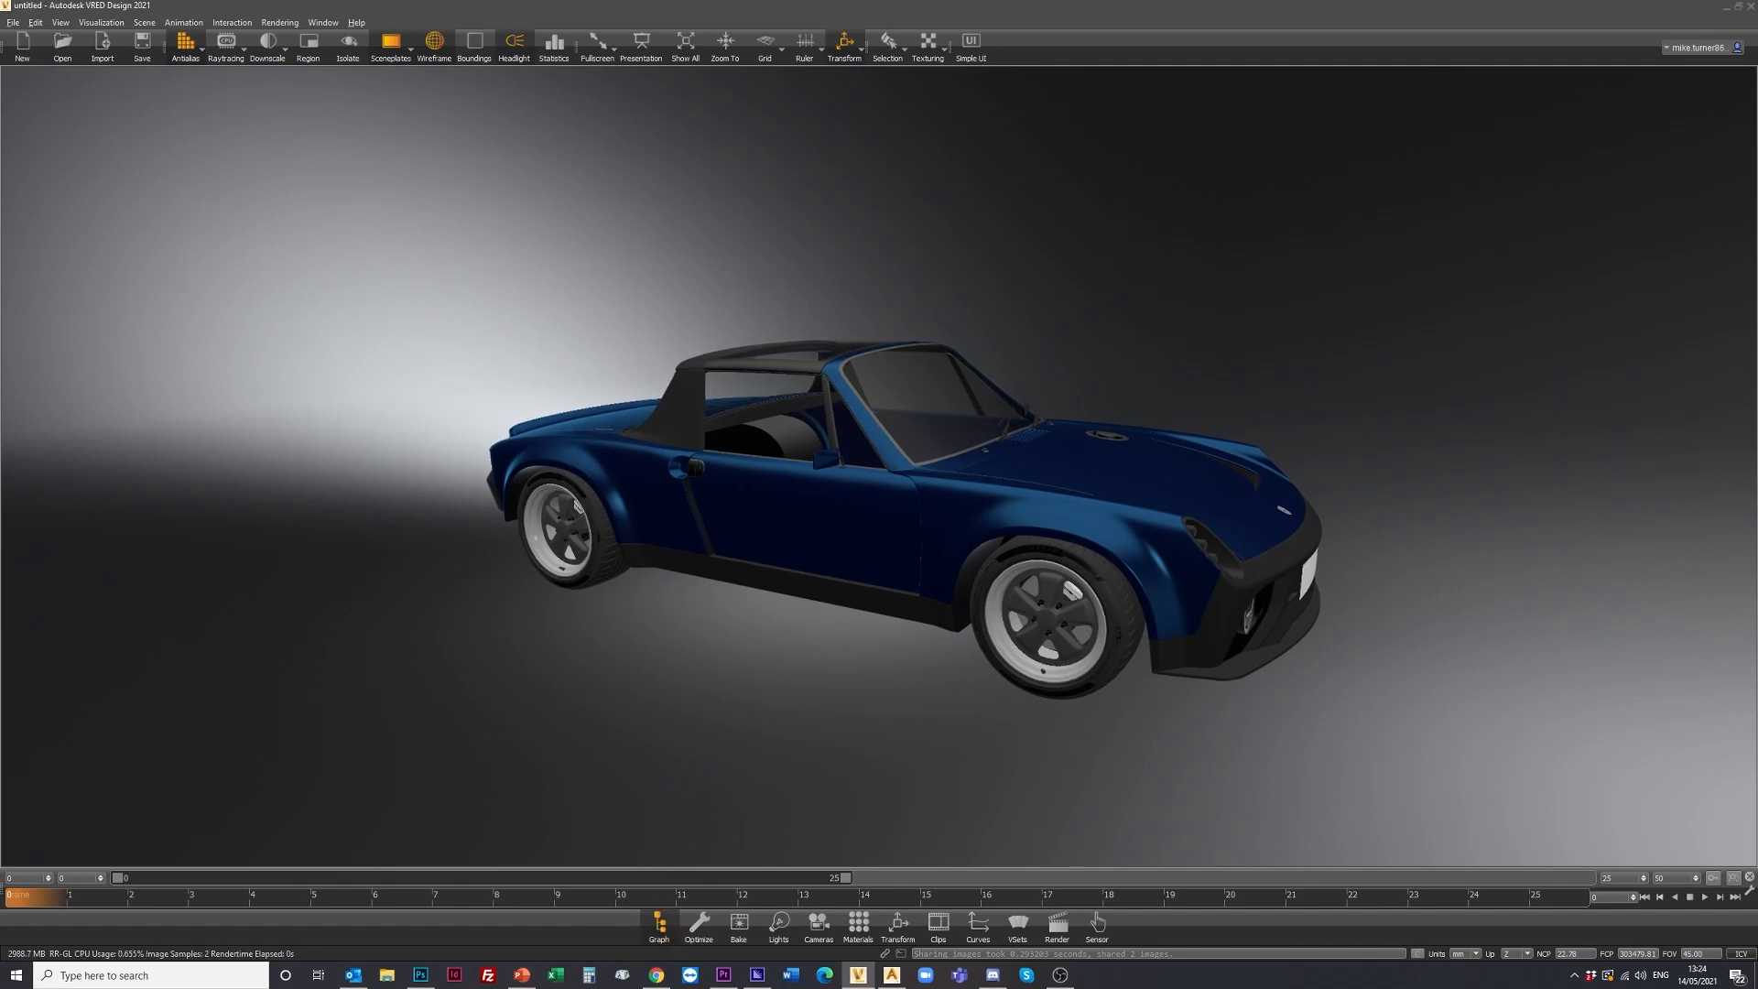
{"action": "right_click", "coordinate": [332, 373]}
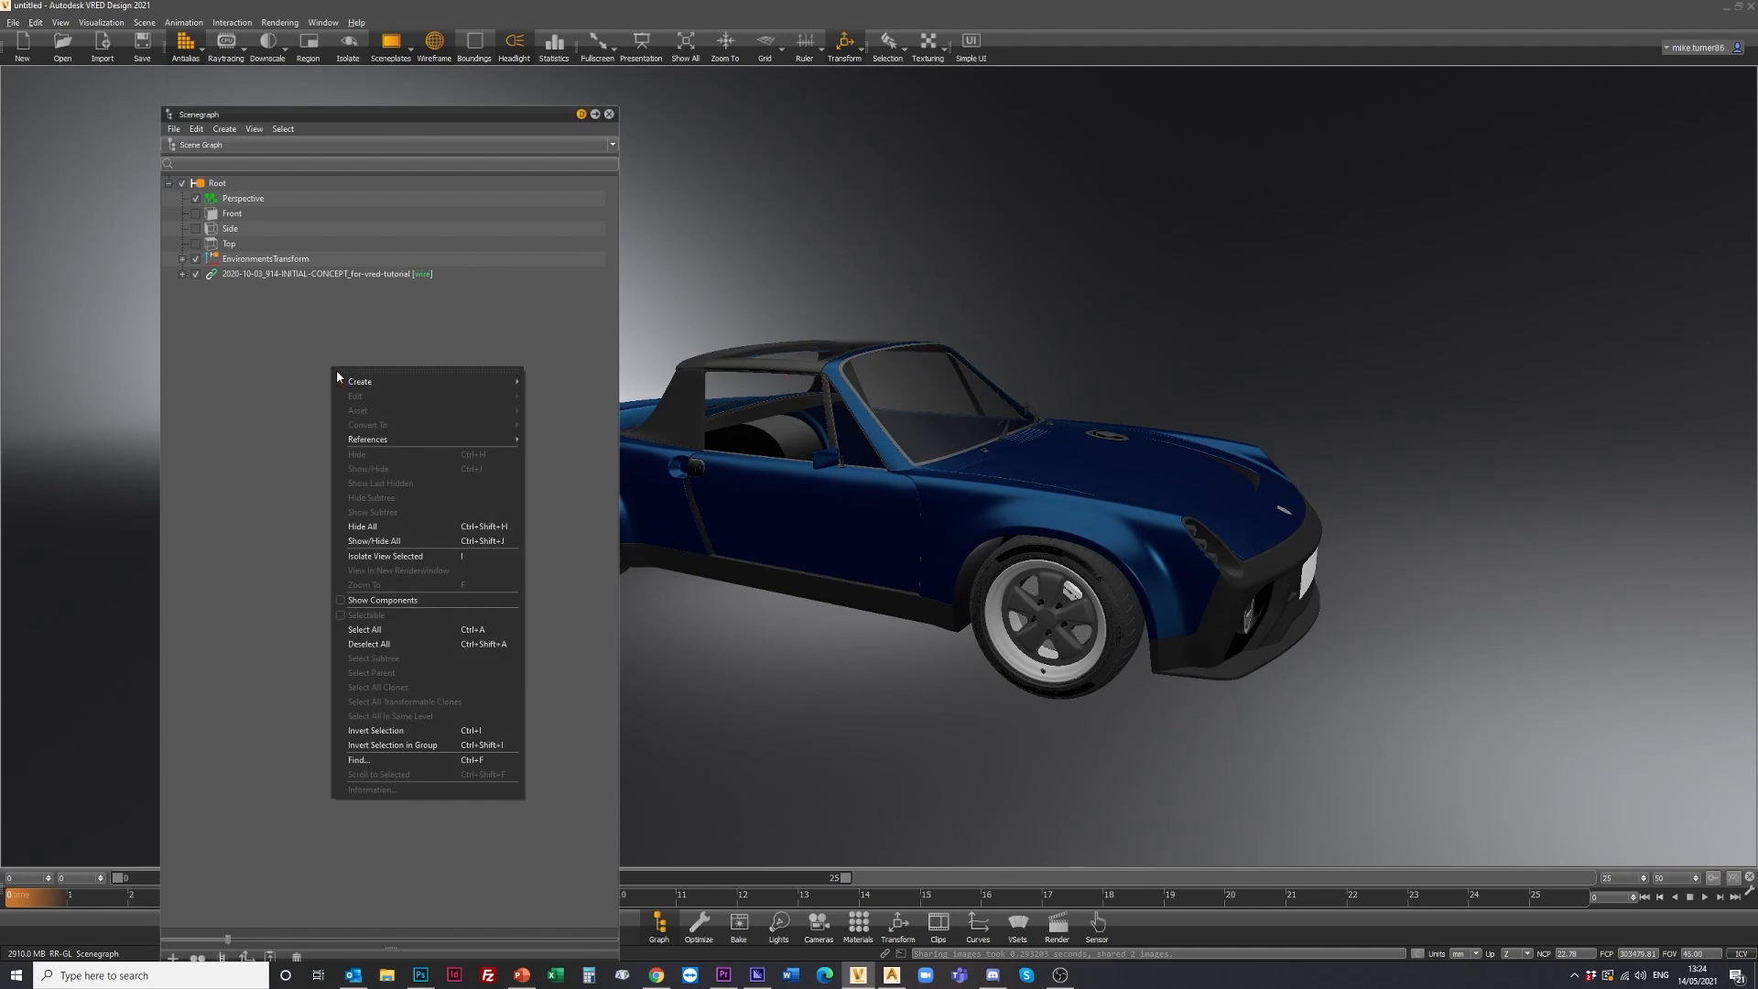
{"action": "mouse_move", "coordinate": [375, 383]}
{"action": "mouse_move", "coordinate": [597, 397]}
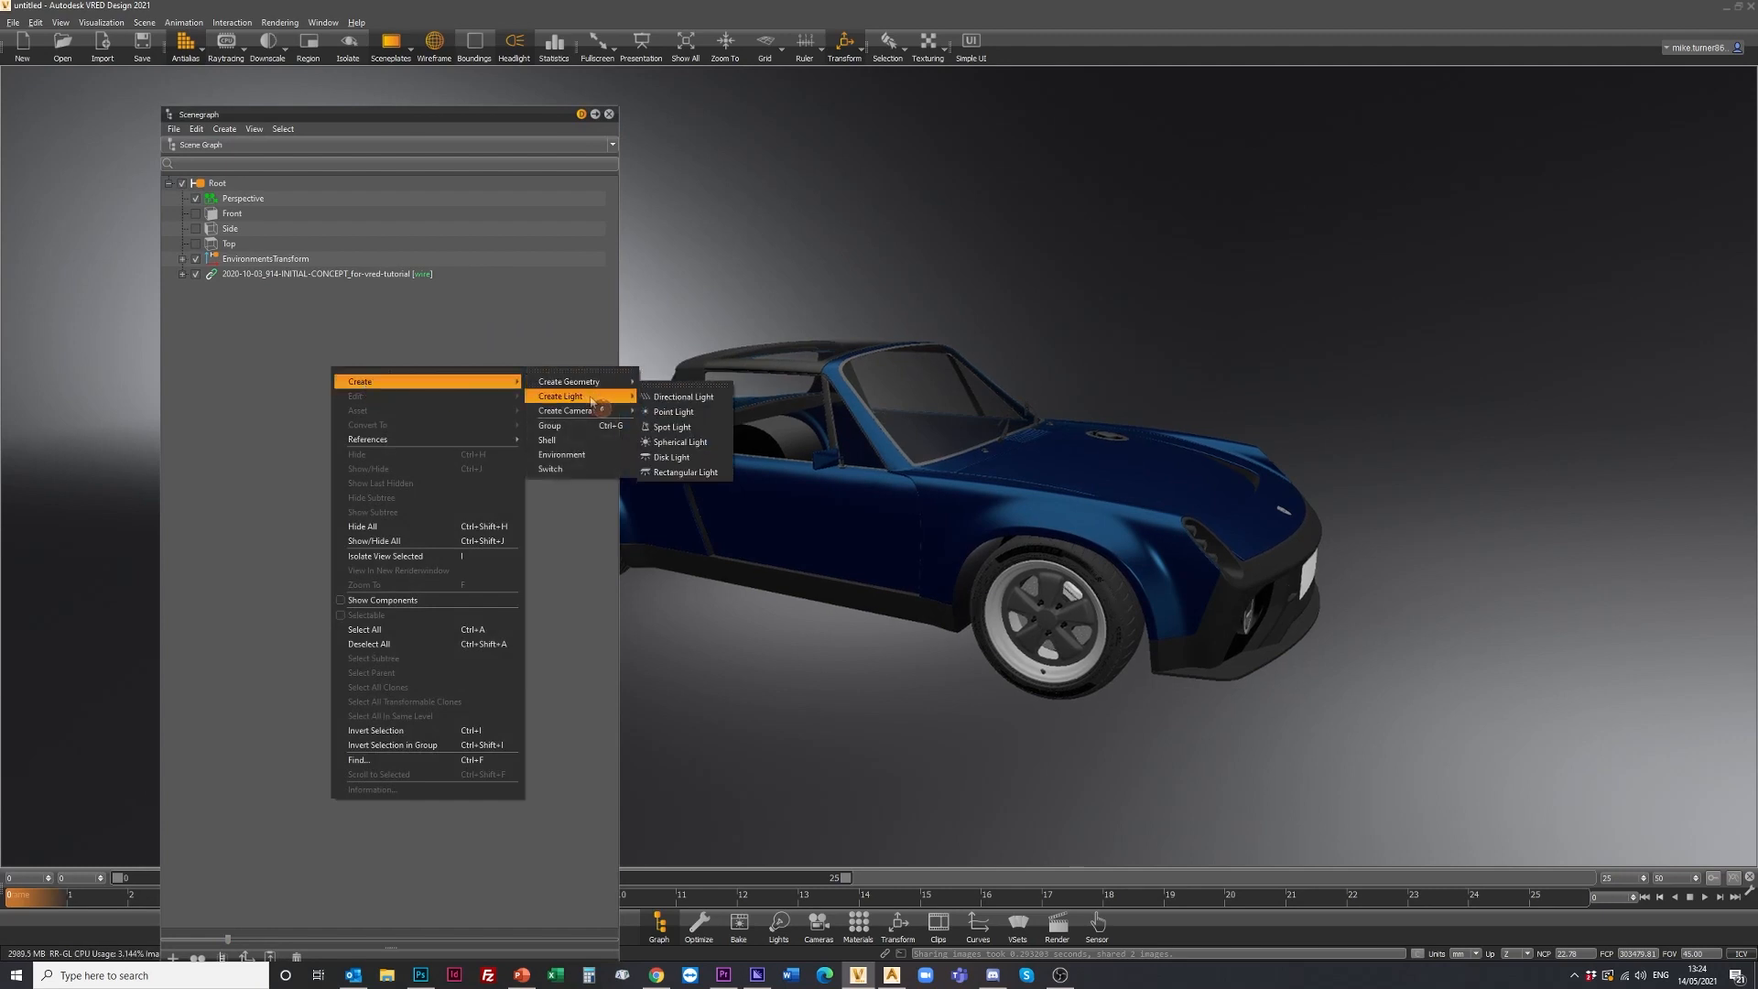
{"action": "left_click", "coordinate": [682, 397]}
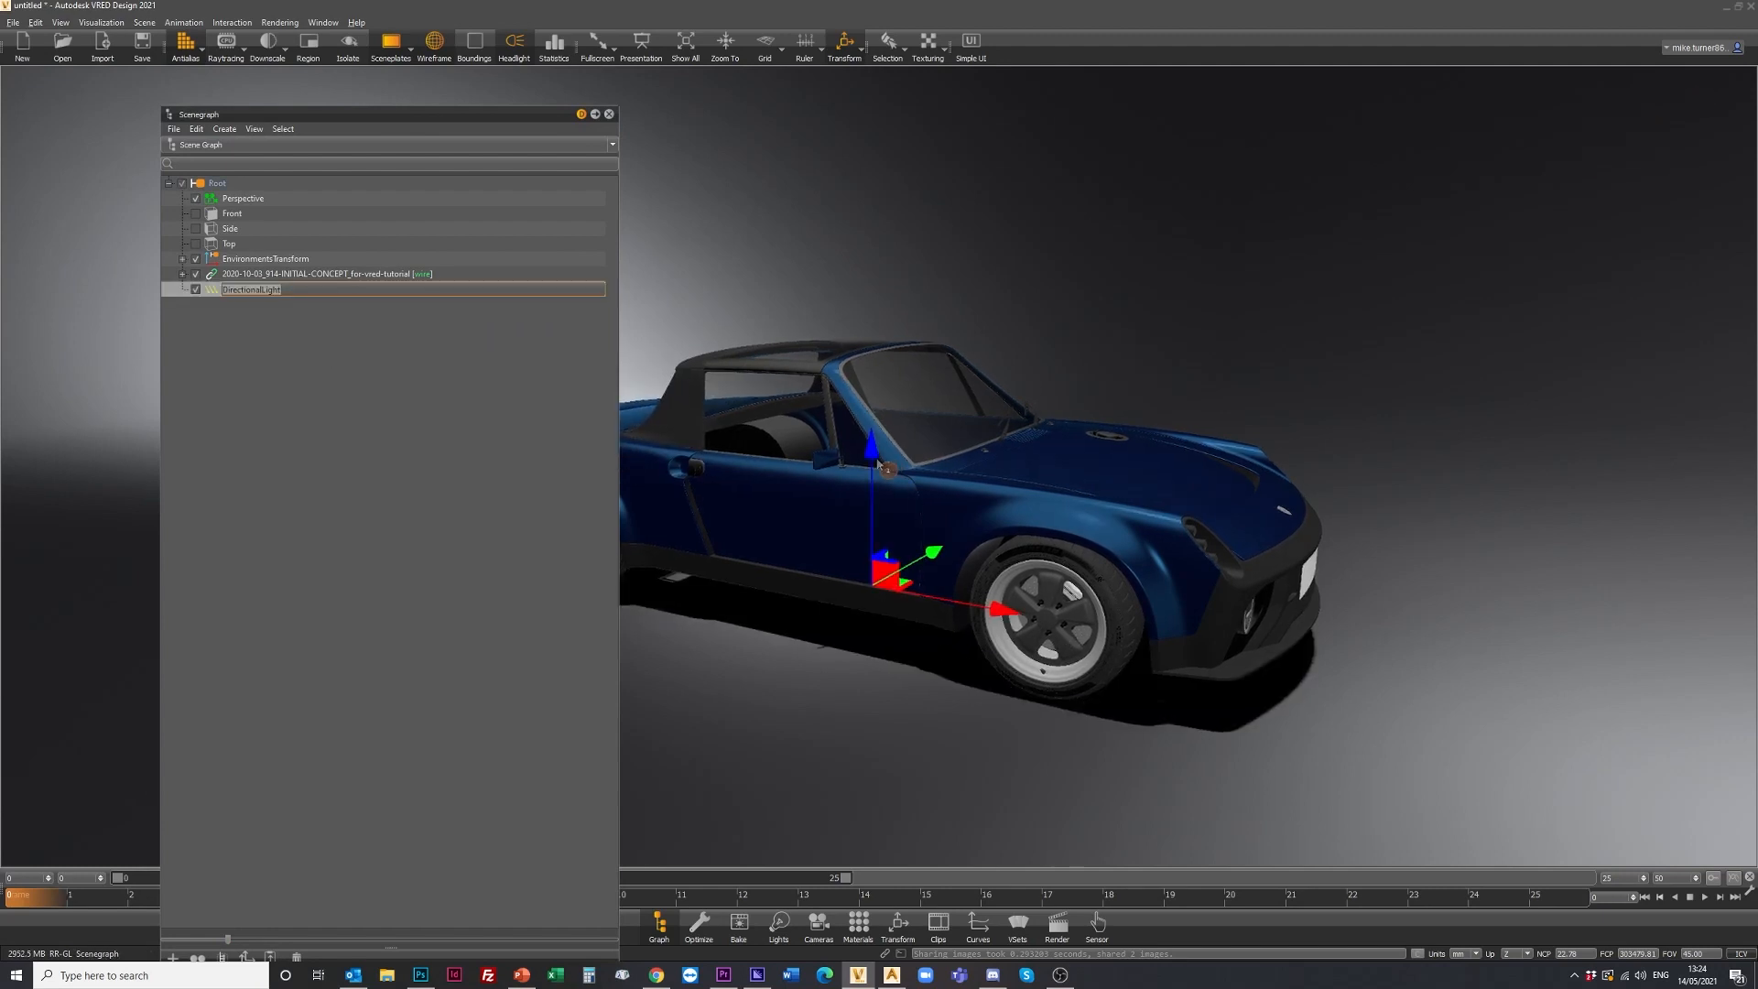
Move the directional light up above the car and toward its front, and rotate it about -38° in X and 52° in Y.
{"action": "left_click_drag", "start_coordinate": [871, 453], "coordinate": [957, 85]}
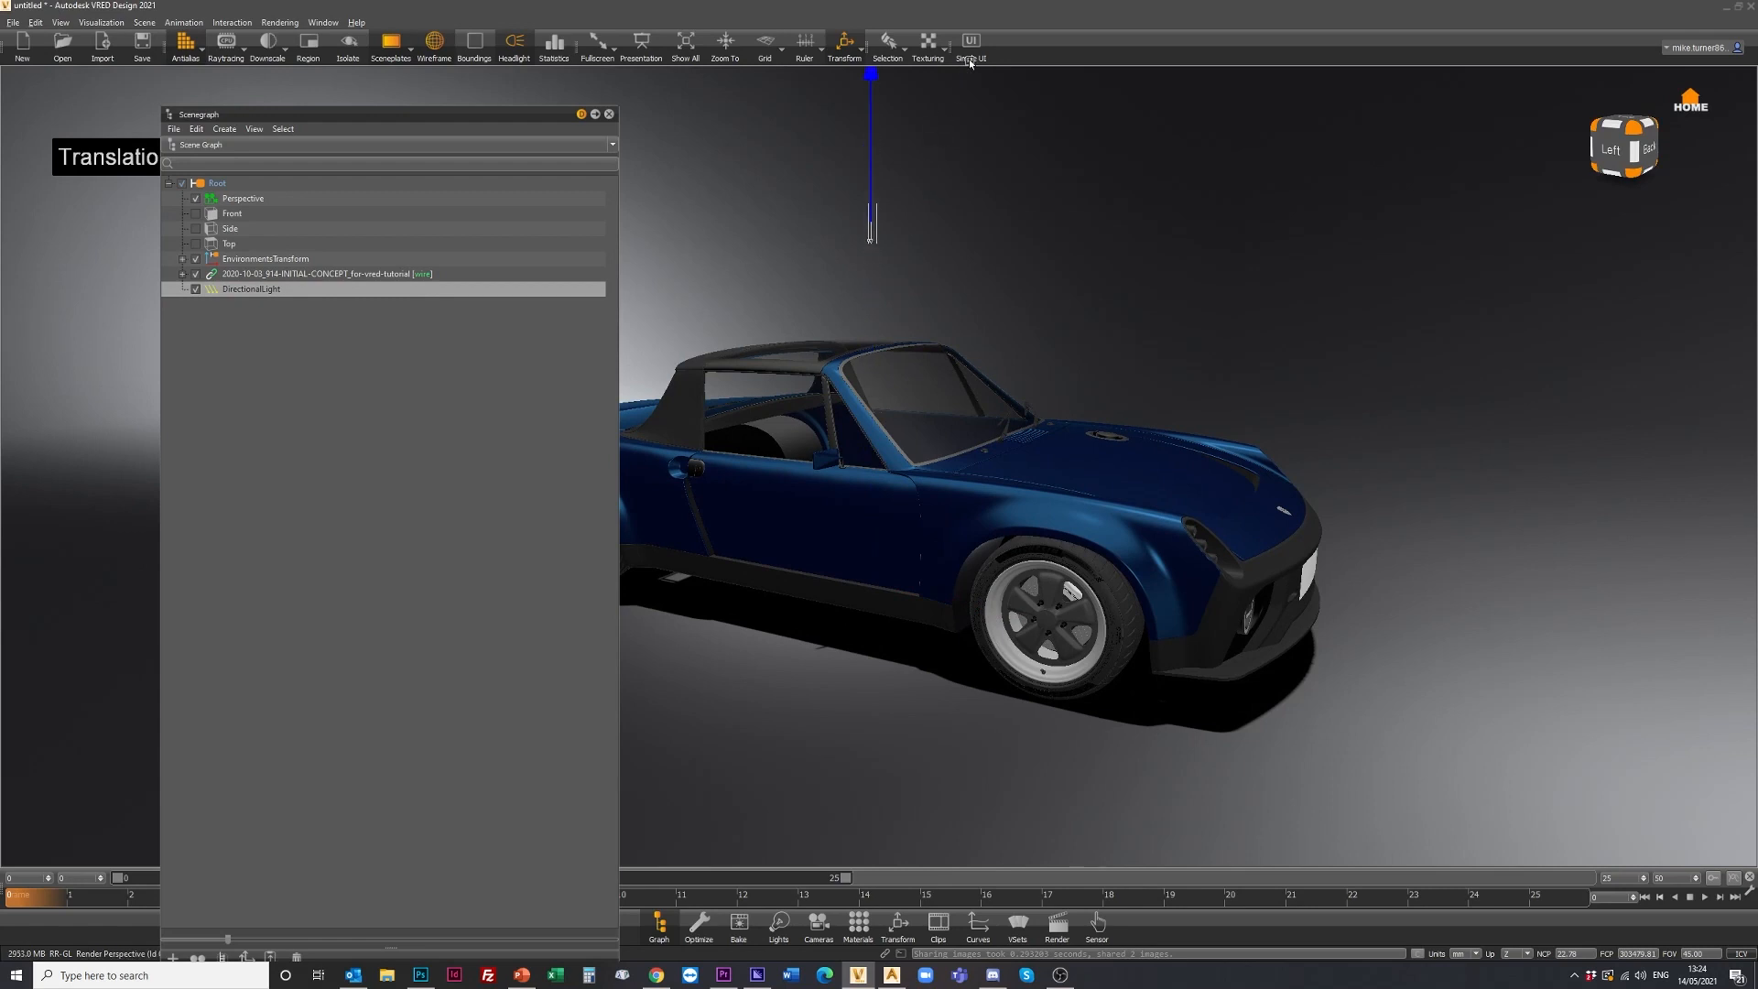
{"action": "left_click_drag", "start_coordinate": [930, 212], "coordinate": [1319, 244]}
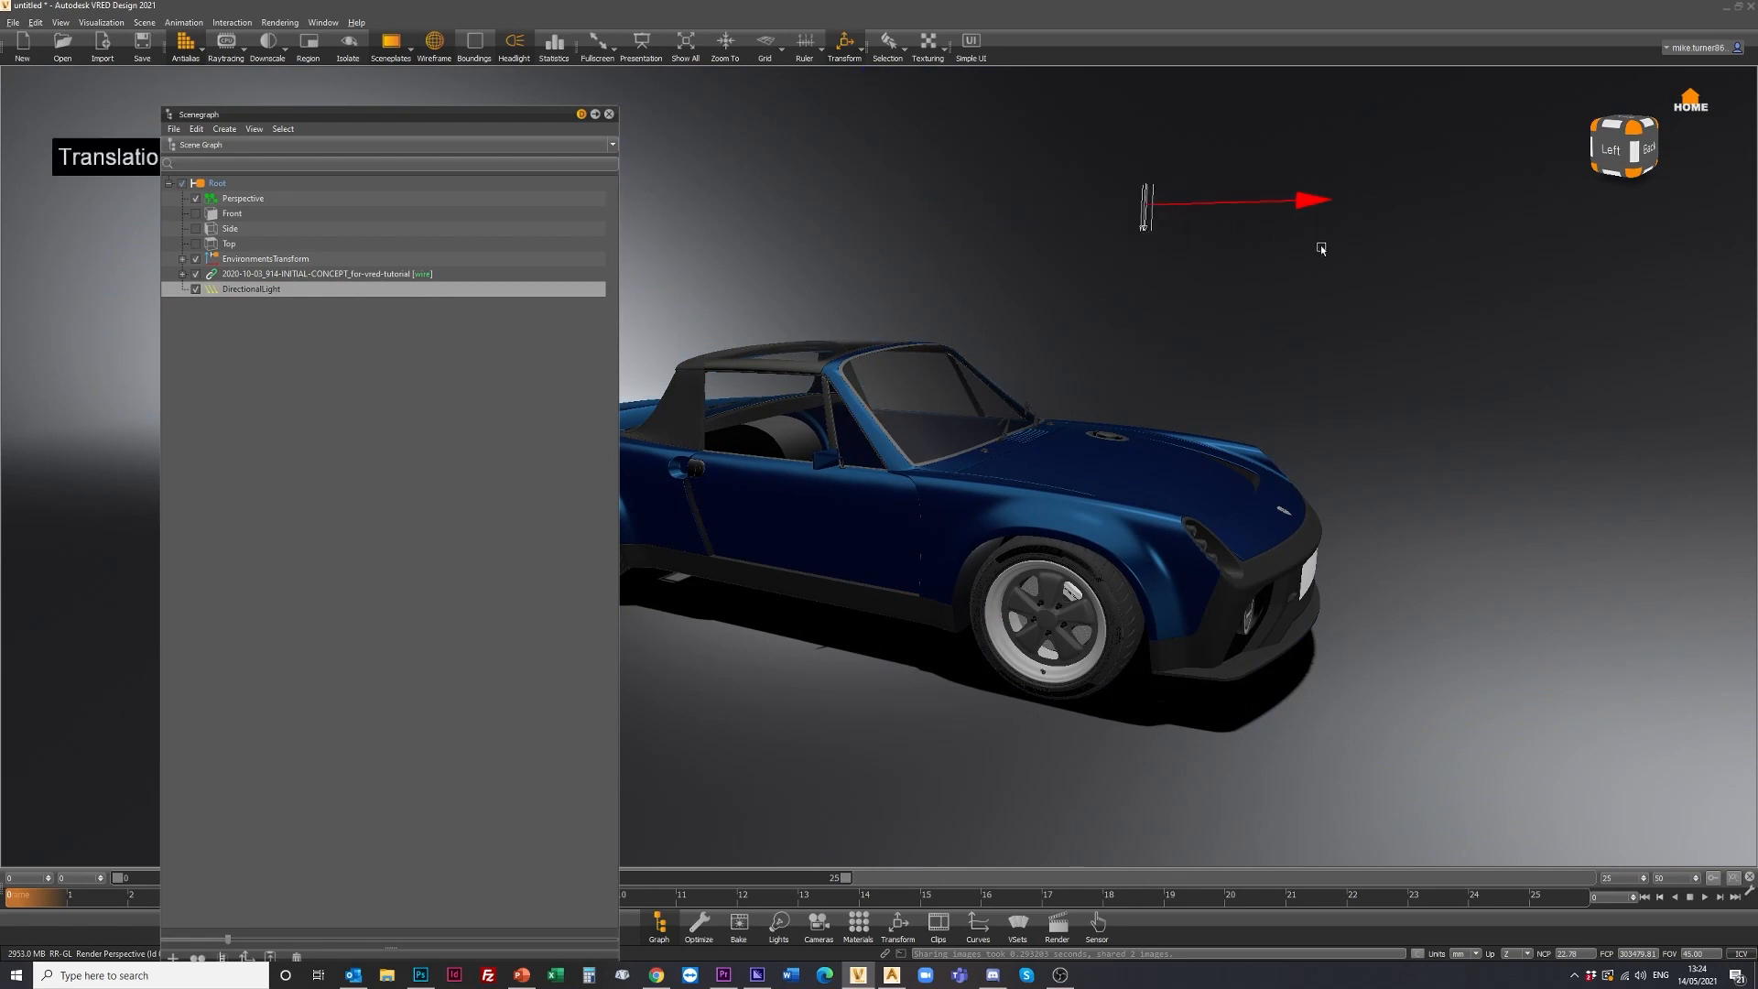
{"action": "left_click", "coordinate": [901, 926]}
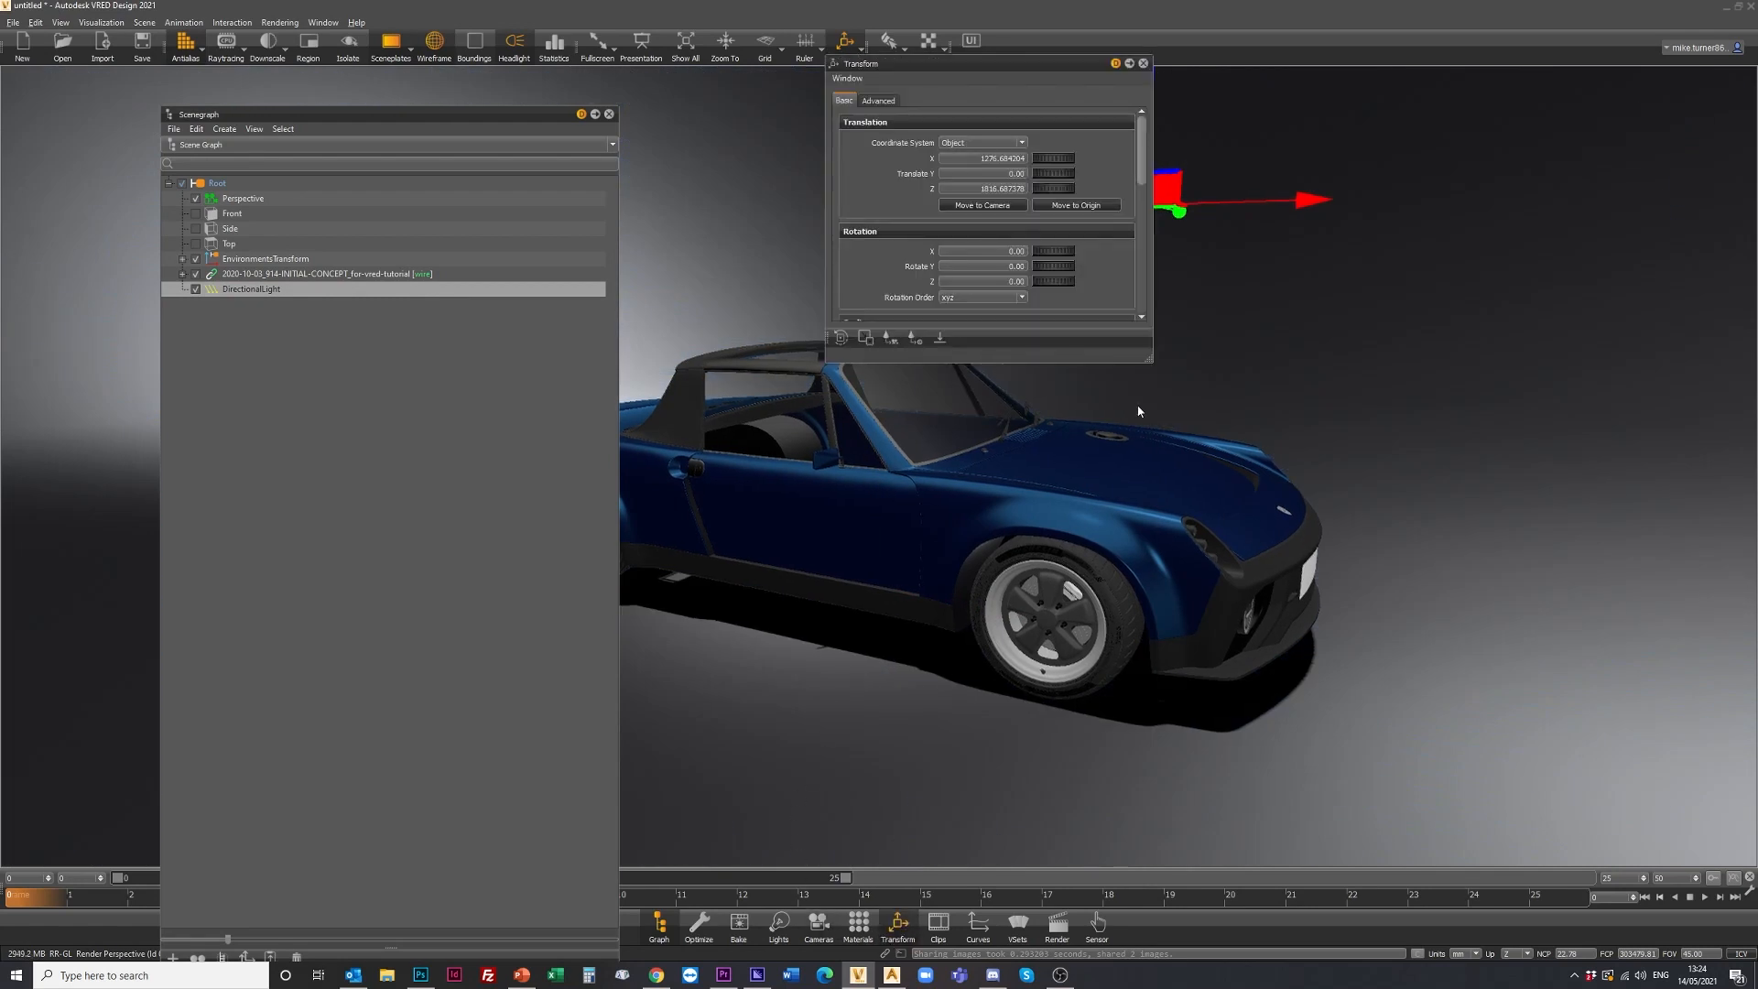
{"action": "mouse_move", "coordinate": [1047, 268]}
{"action": "left_mouse_down"}
{"action": "mouse_move", "coordinate": [1082, 272]}
{"action": "mouse_move", "coordinate": [1025, 258]}
{"action": "left_mouse_up"}
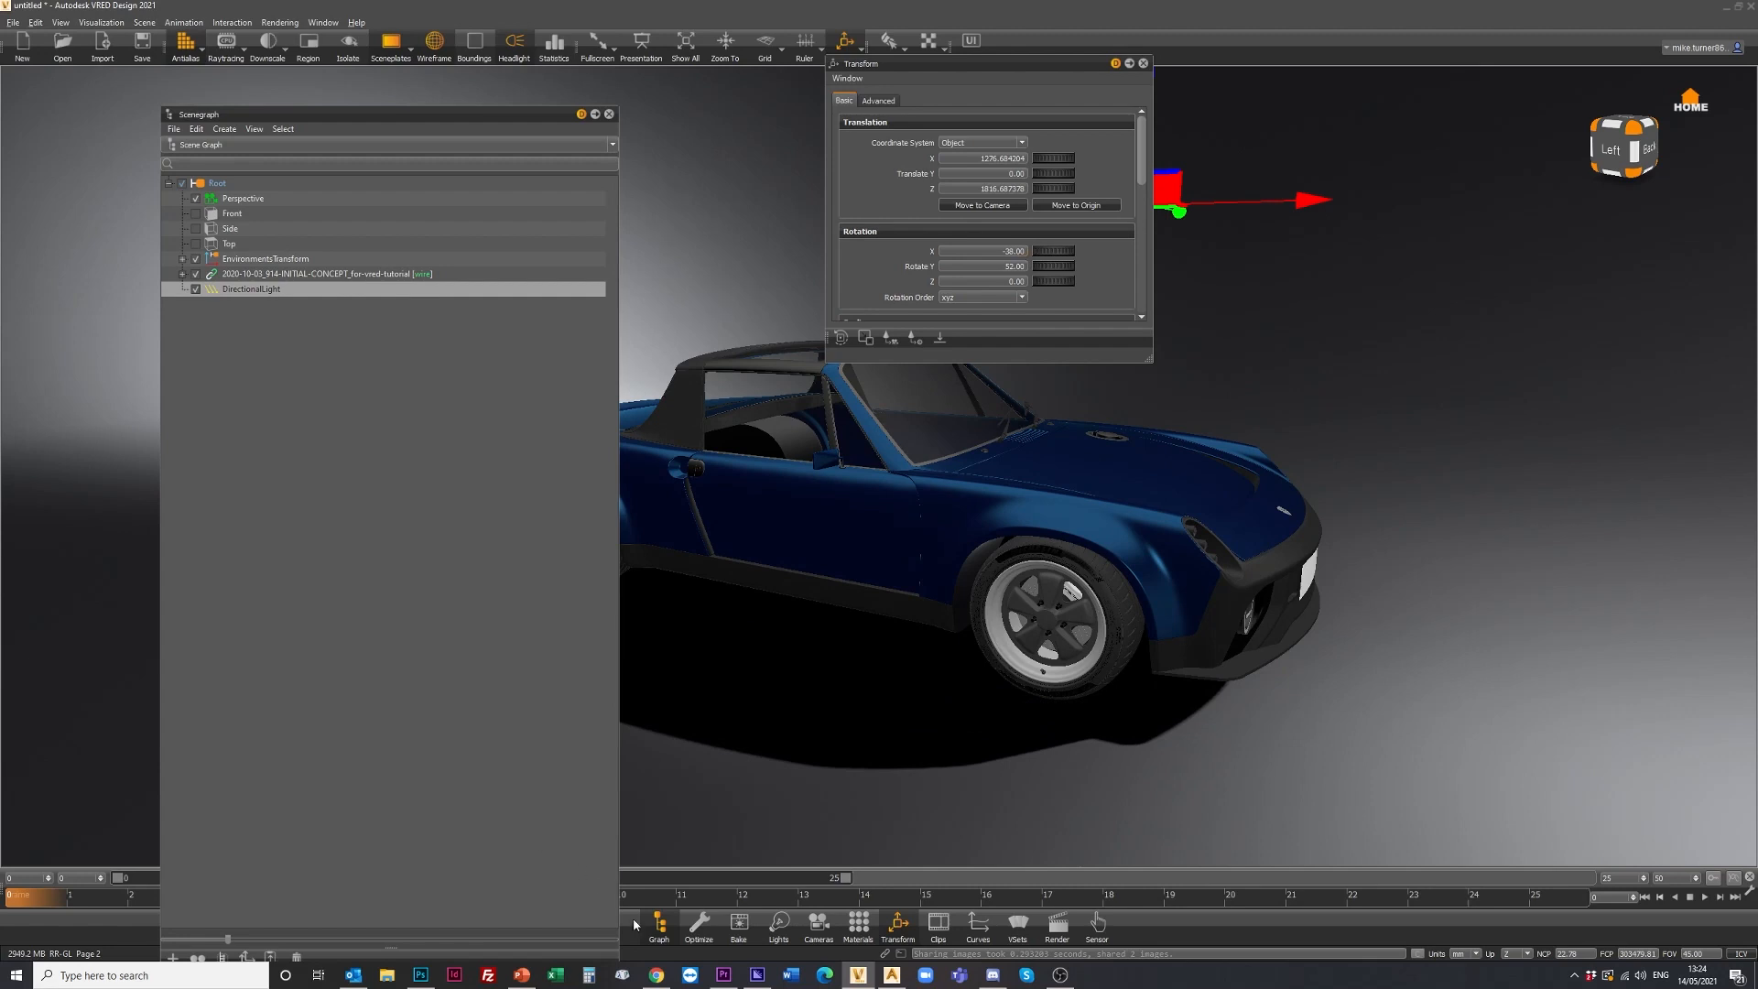
{"action": "left_click", "coordinate": [1144, 65]}
Set the directional light's intensity to 0 in the Light Editor.
{"action": "left_click_drag", "start_coordinate": [1186, 481], "coordinate": [736, 549]}
{"action": "left_click", "coordinate": [781, 926]}
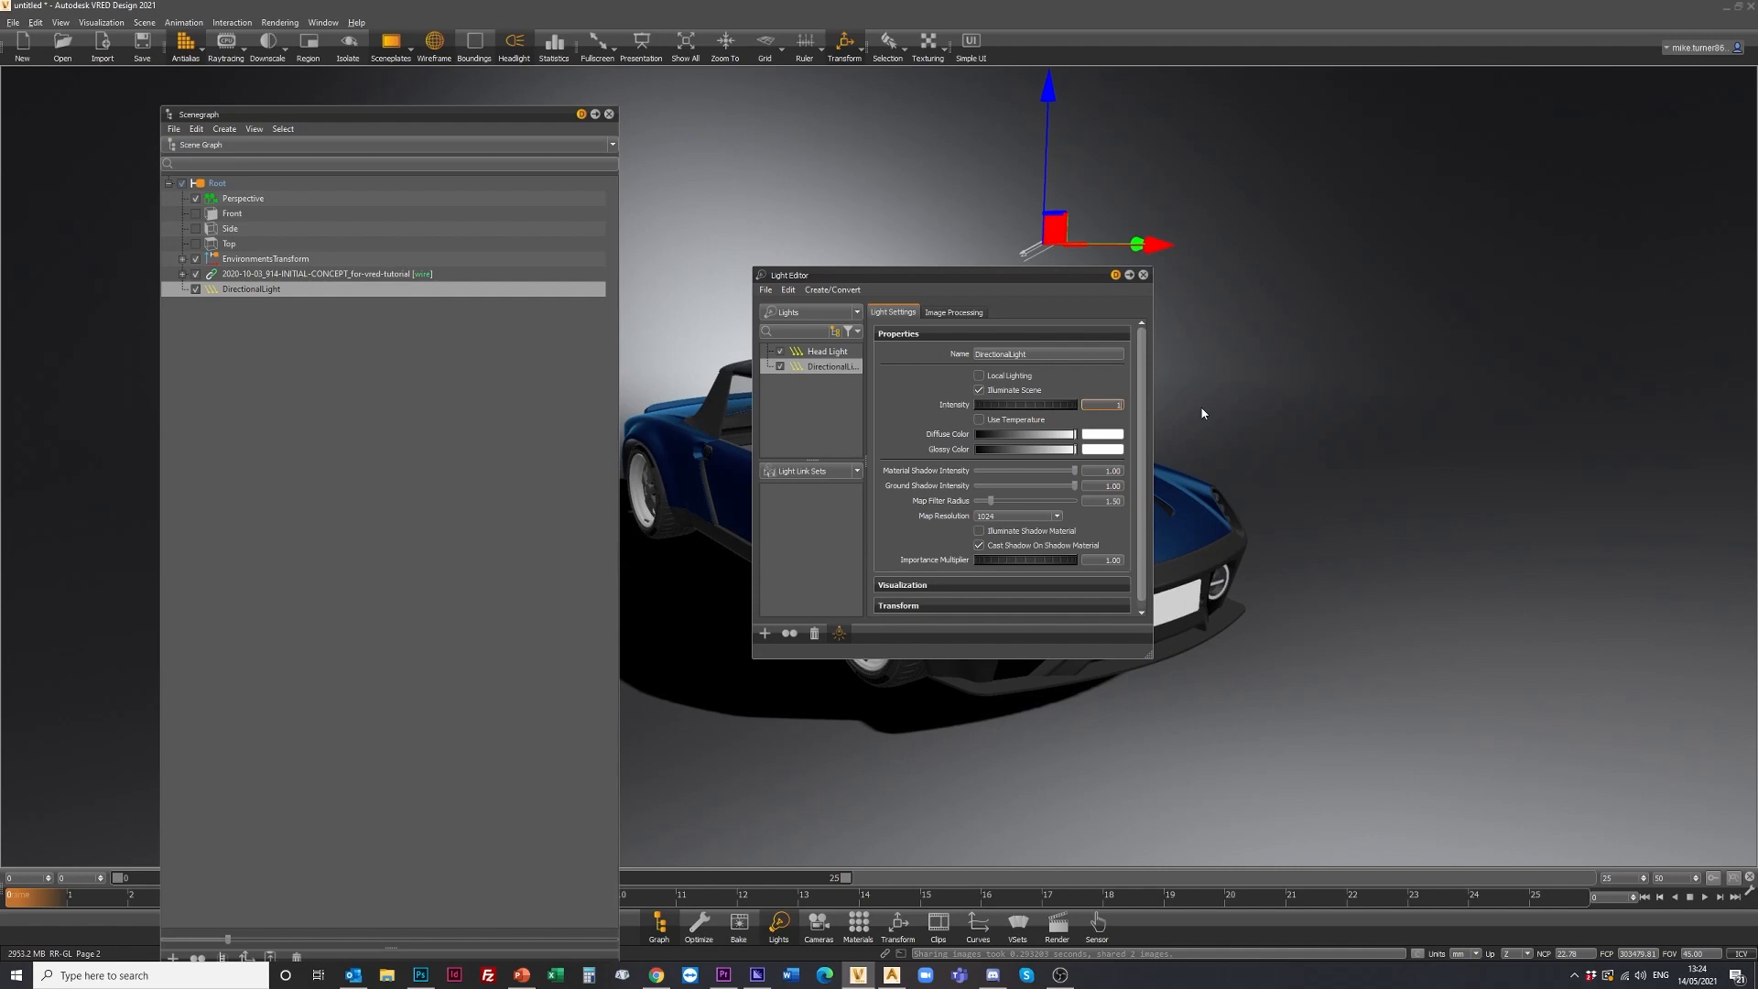
{"action": "type", "text": "0"}
{"action": "key", "text": "Return"}
{"action": "left_click", "coordinate": [1143, 275]}
Examine the car and its cast shadow from the front and side, and expand the imported car's node in the scene graph.
{"action": "left_click_drag", "start_coordinate": [1026, 439], "coordinate": [928, 553]}
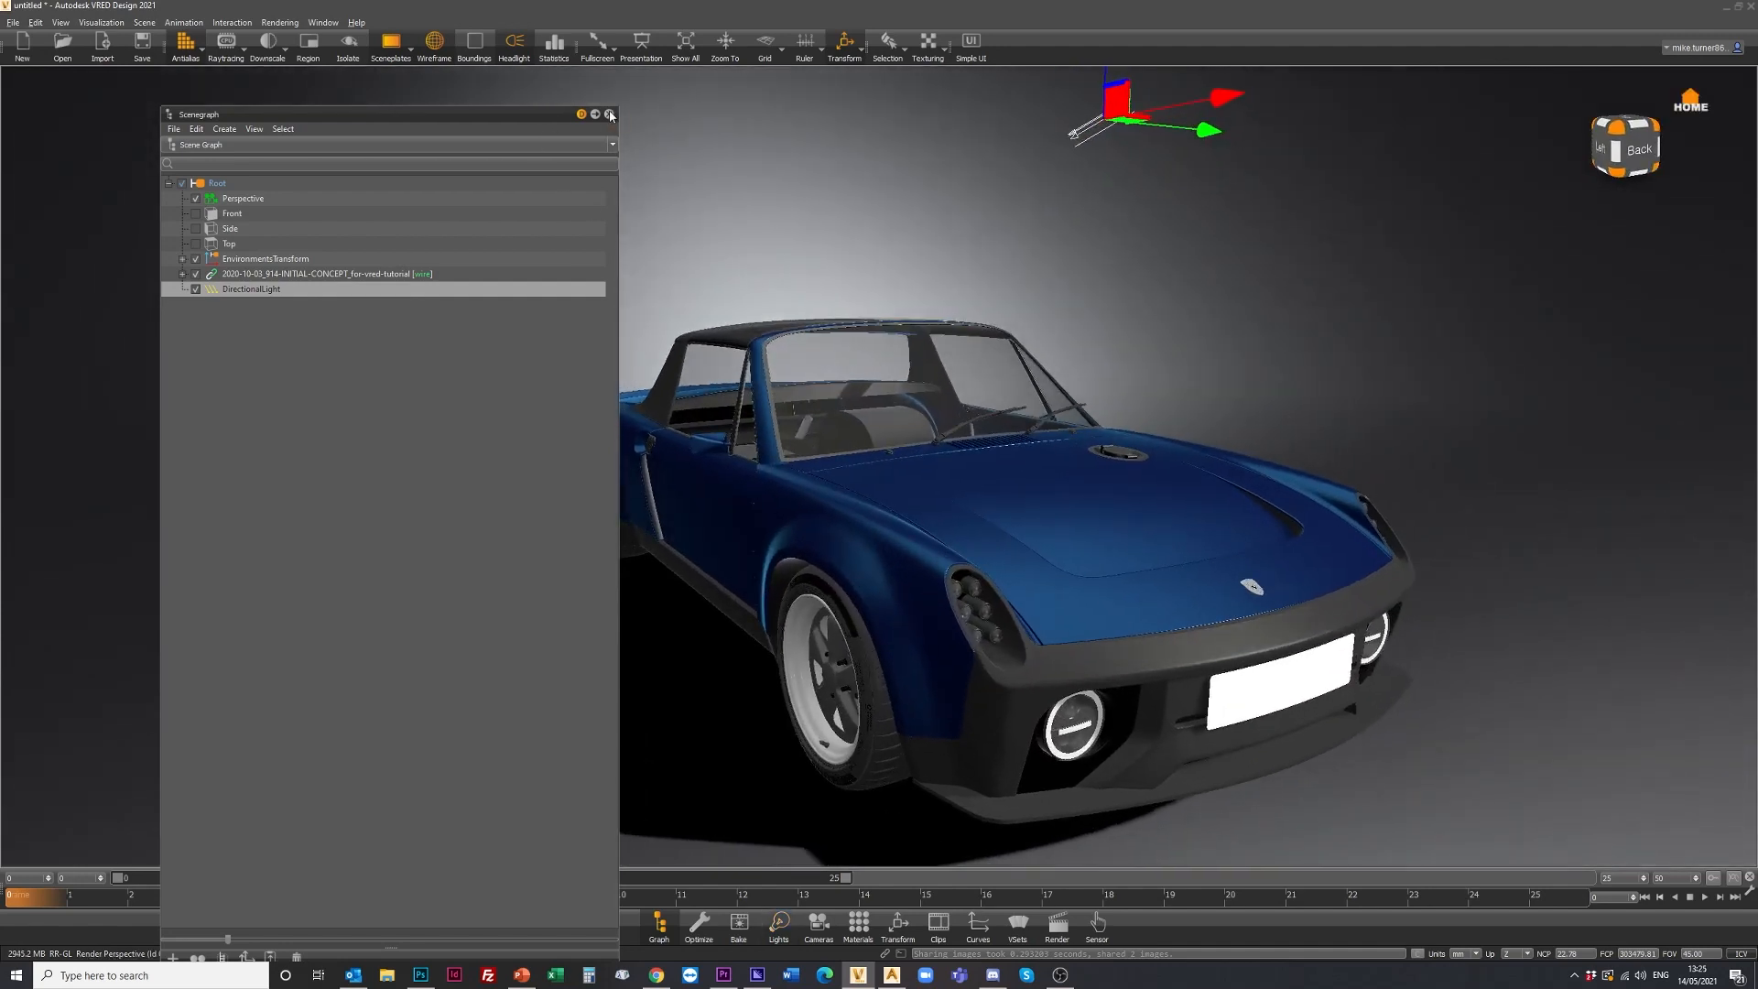
{"action": "left_click", "coordinate": [610, 116]}
{"action": "scroll", "coordinate": [718, 639], "scroll_direction": "down", "scroll_amount": 3}
{"action": "left_click_drag", "start_coordinate": [806, 677], "coordinate": [945, 528]}
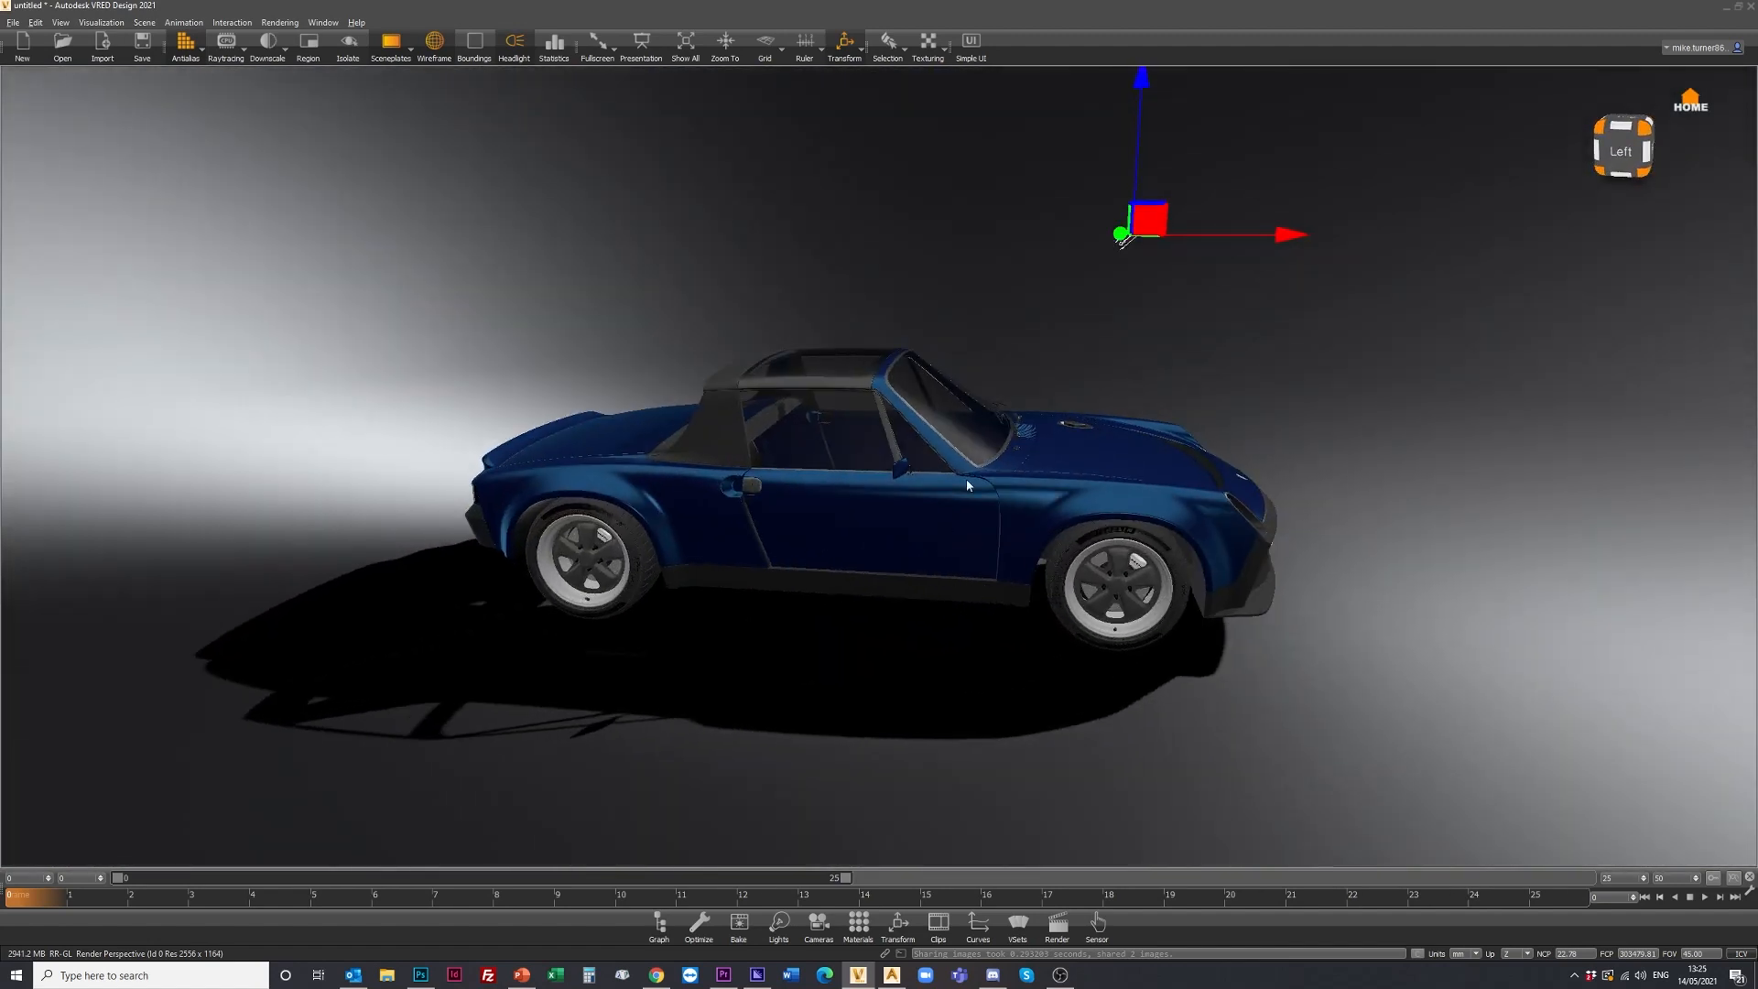
{"action": "scroll", "coordinate": [945, 528], "scroll_direction": "up", "scroll_amount": 2}
{"action": "left_click", "coordinate": [658, 924]}
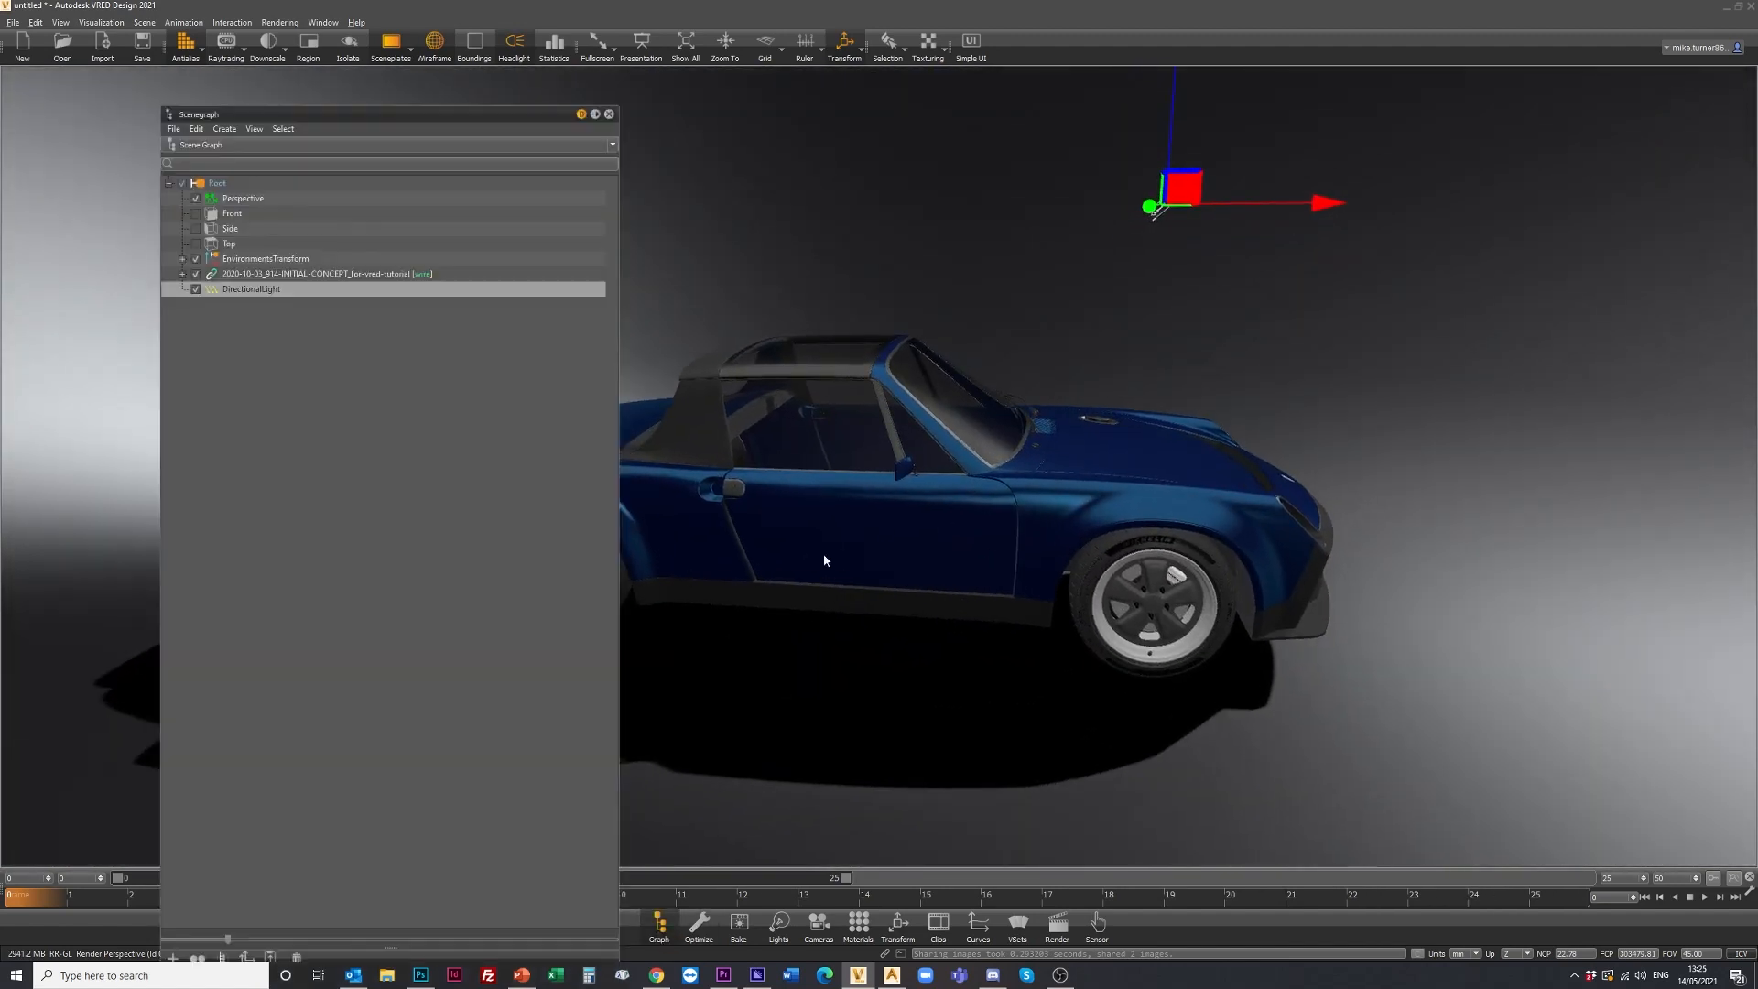
{"action": "left_click_drag", "start_coordinate": [1207, 483], "coordinate": [997, 458]}
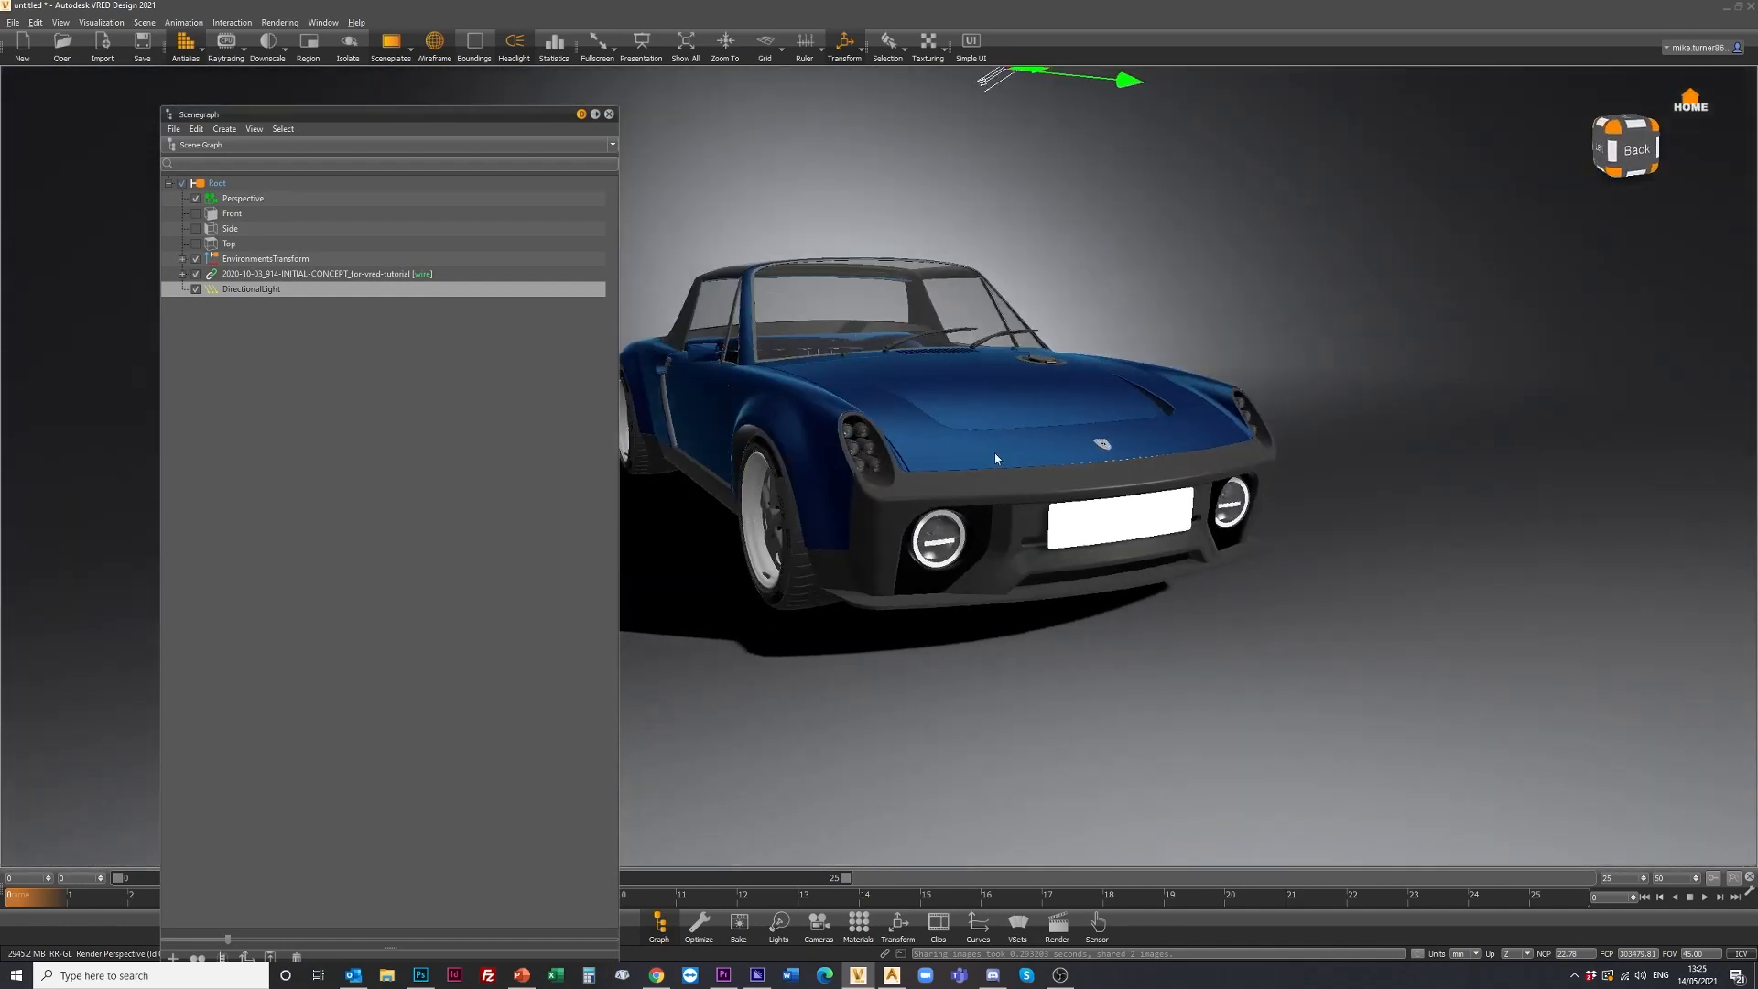
{"action": "left_click", "coordinate": [182, 273]}
{"action": "left_click_drag", "start_coordinate": [934, 550], "coordinate": [1029, 553]}
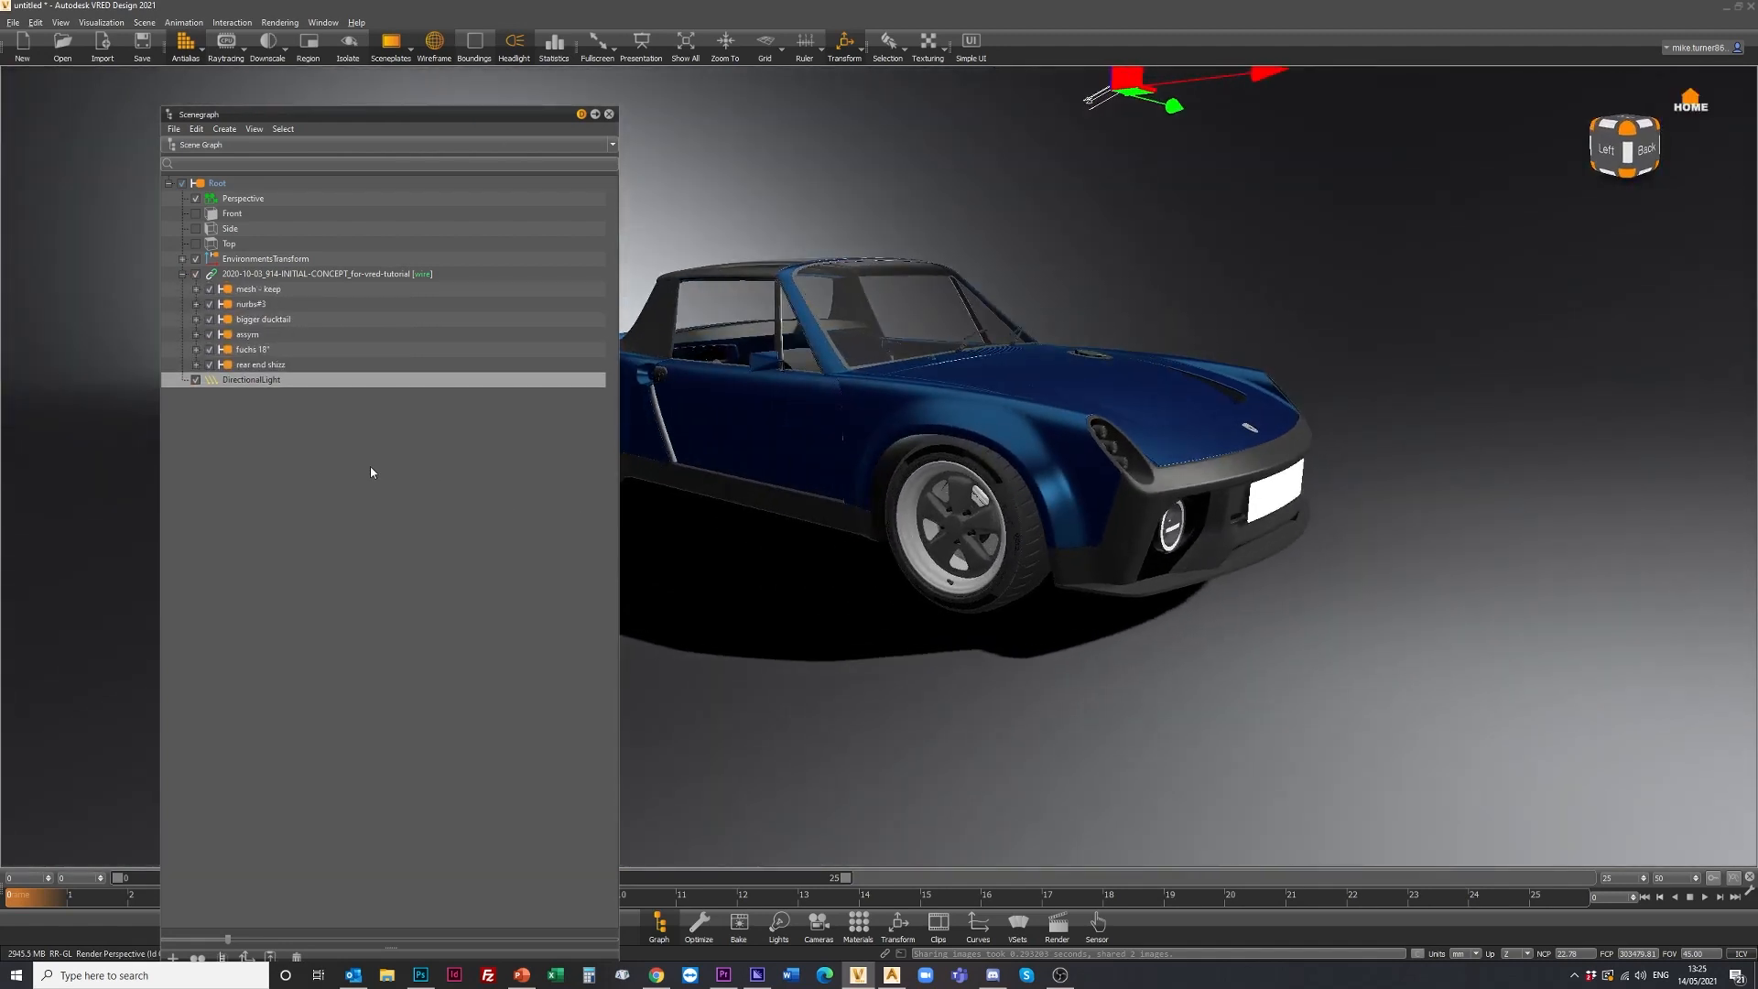
Duplicate the fuchs 18" wheel group mirrored in Y, view the other side of the car and close the scene graph.
{"action": "left_click", "coordinate": [255, 351]}
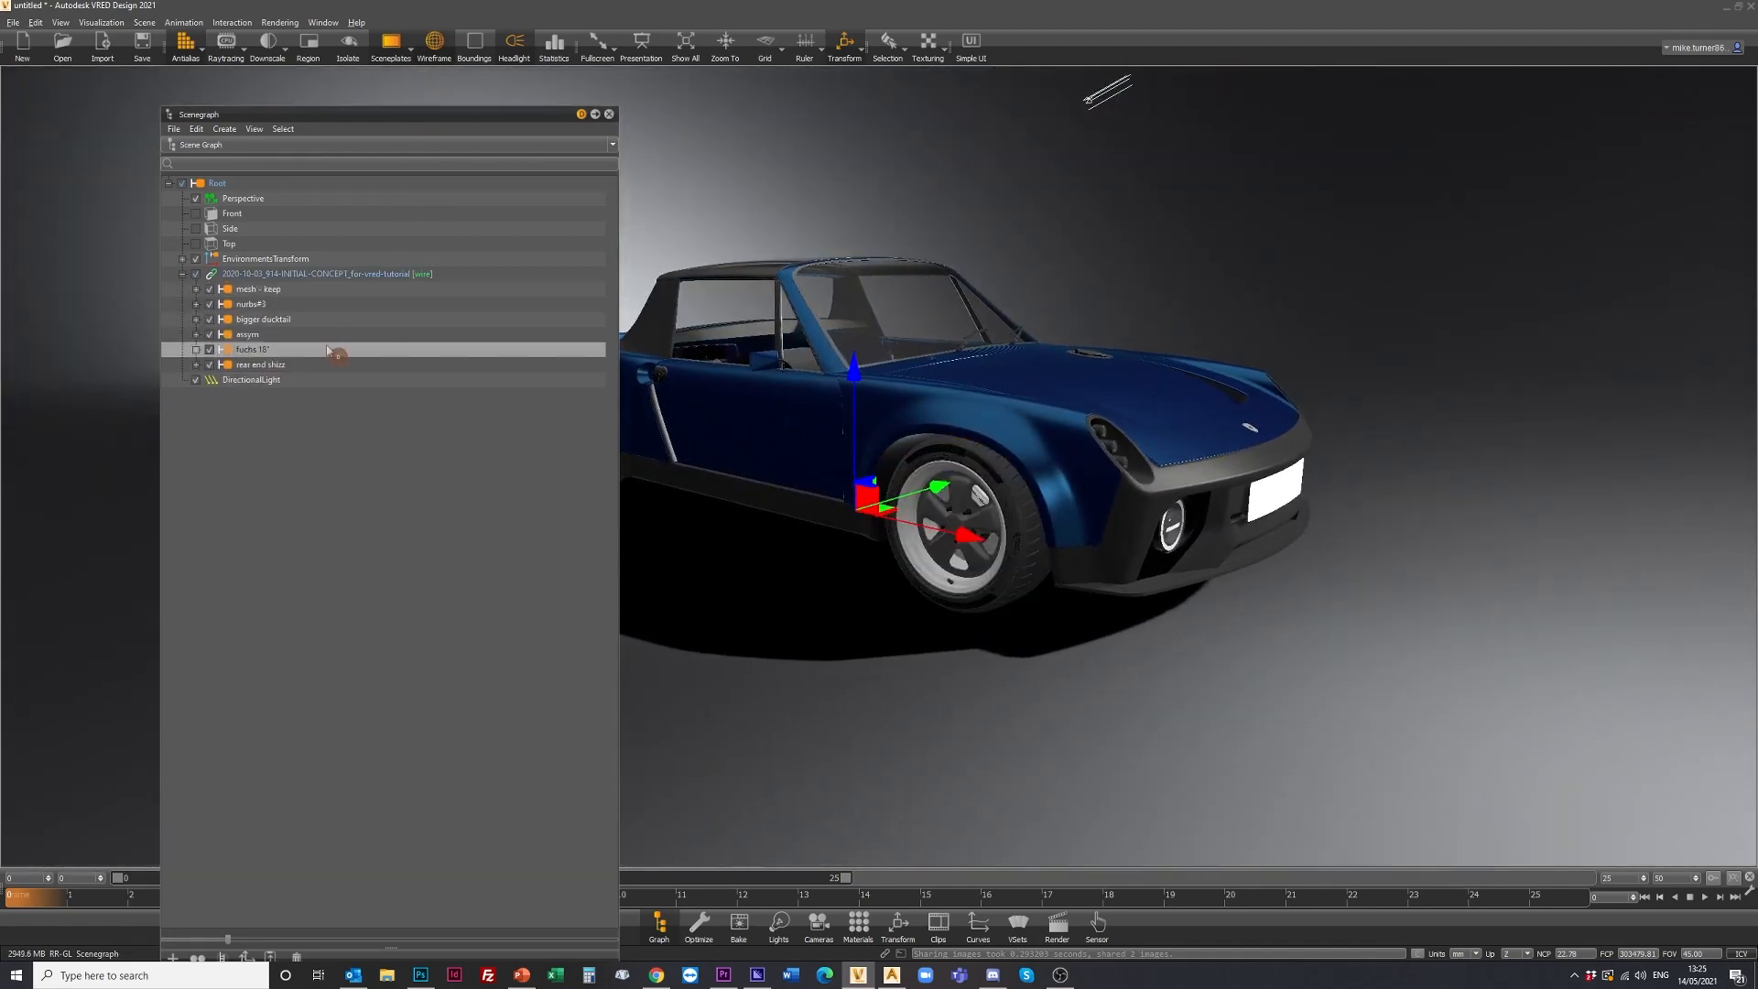
{"action": "left_click_drag", "start_coordinate": [925, 513], "coordinate": [1180, 455]}
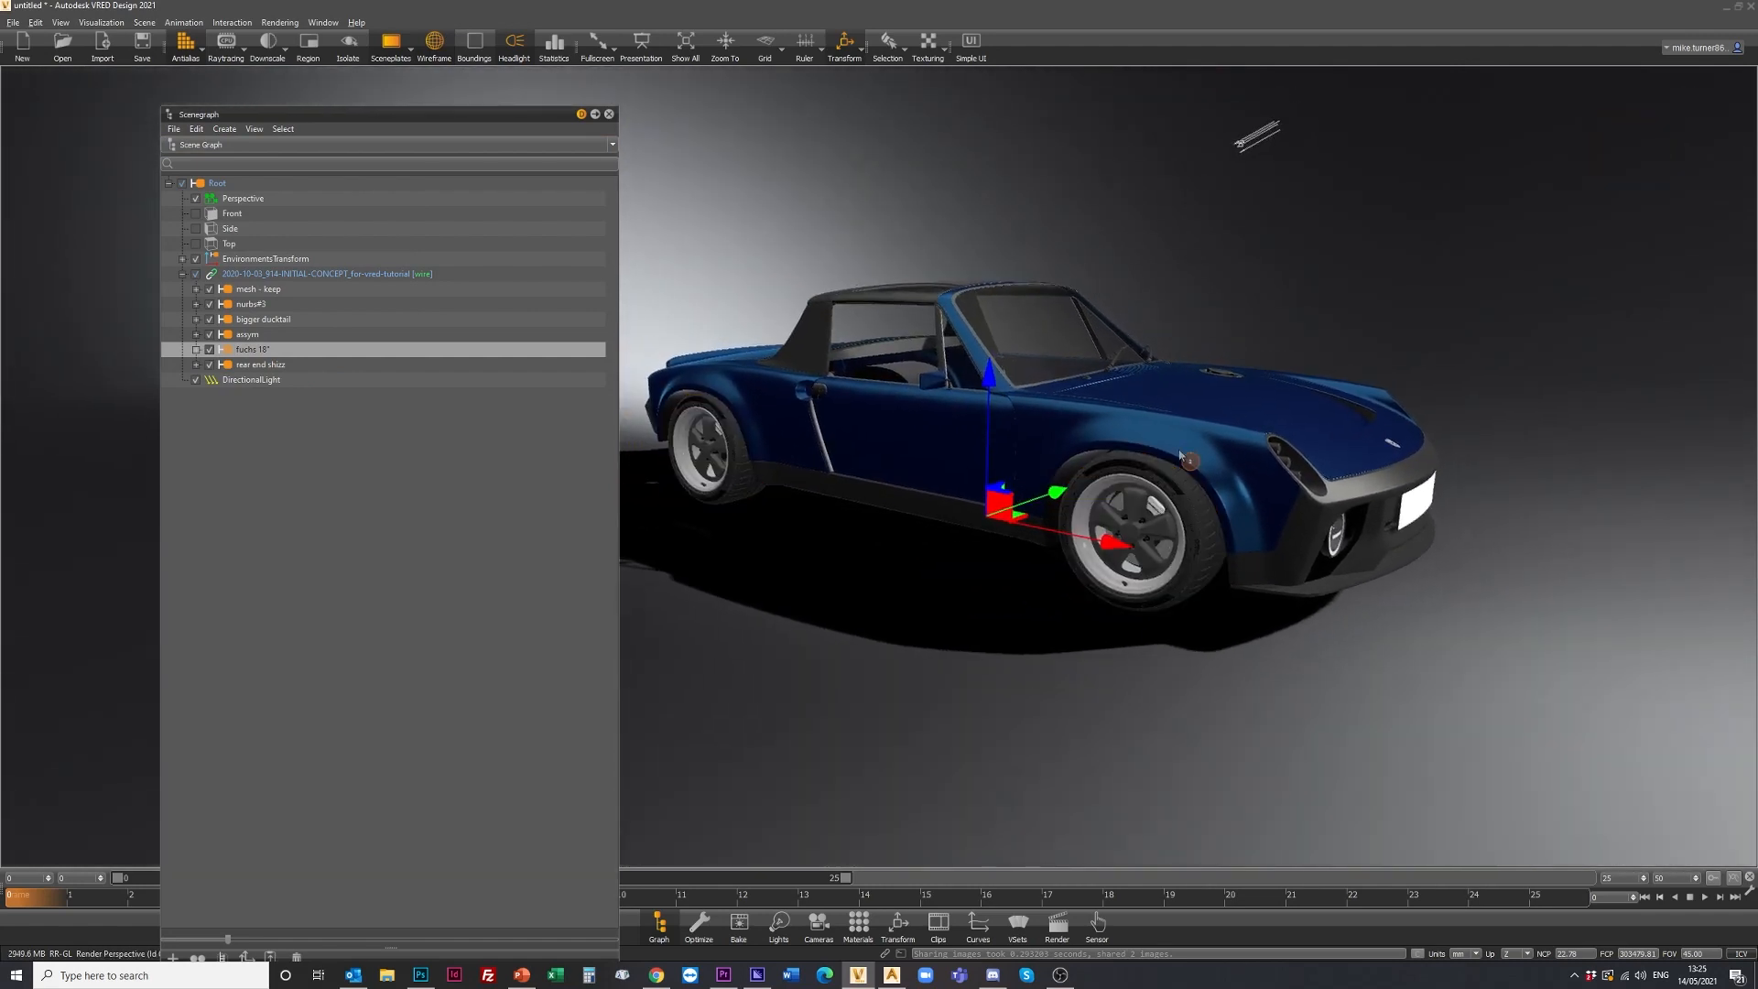
{"action": "right_click", "coordinate": [244, 355]}
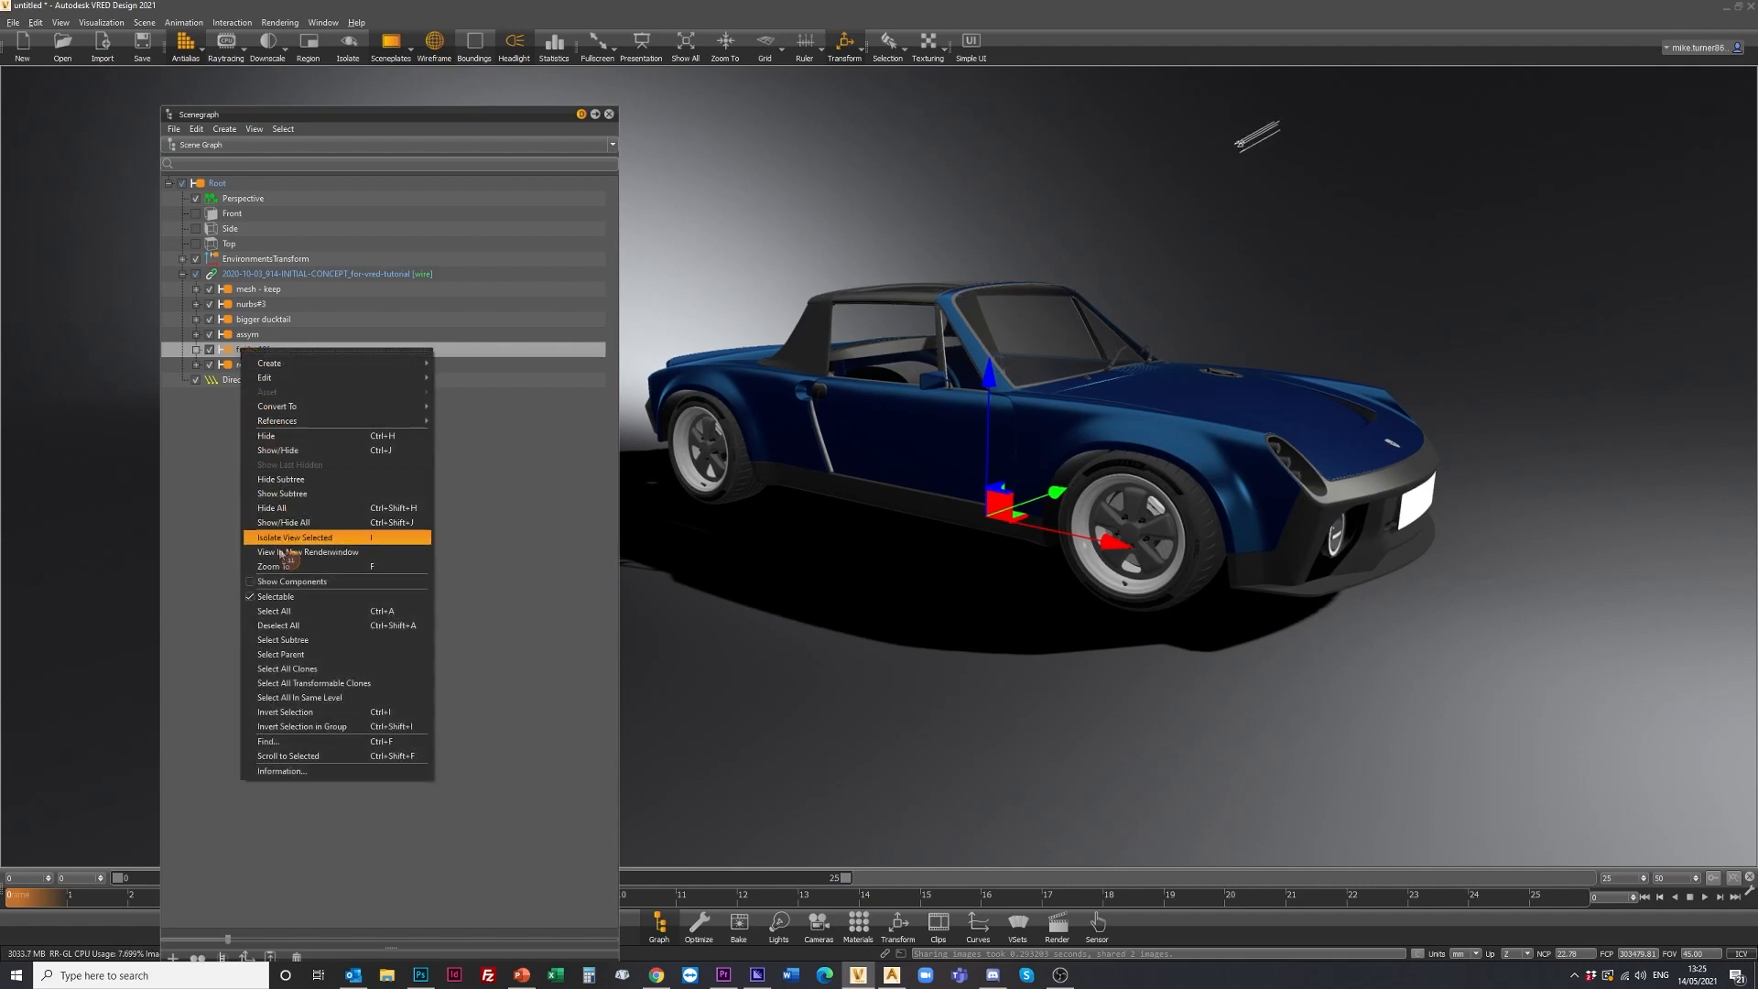
{"action": "mouse_move", "coordinate": [271, 379]}
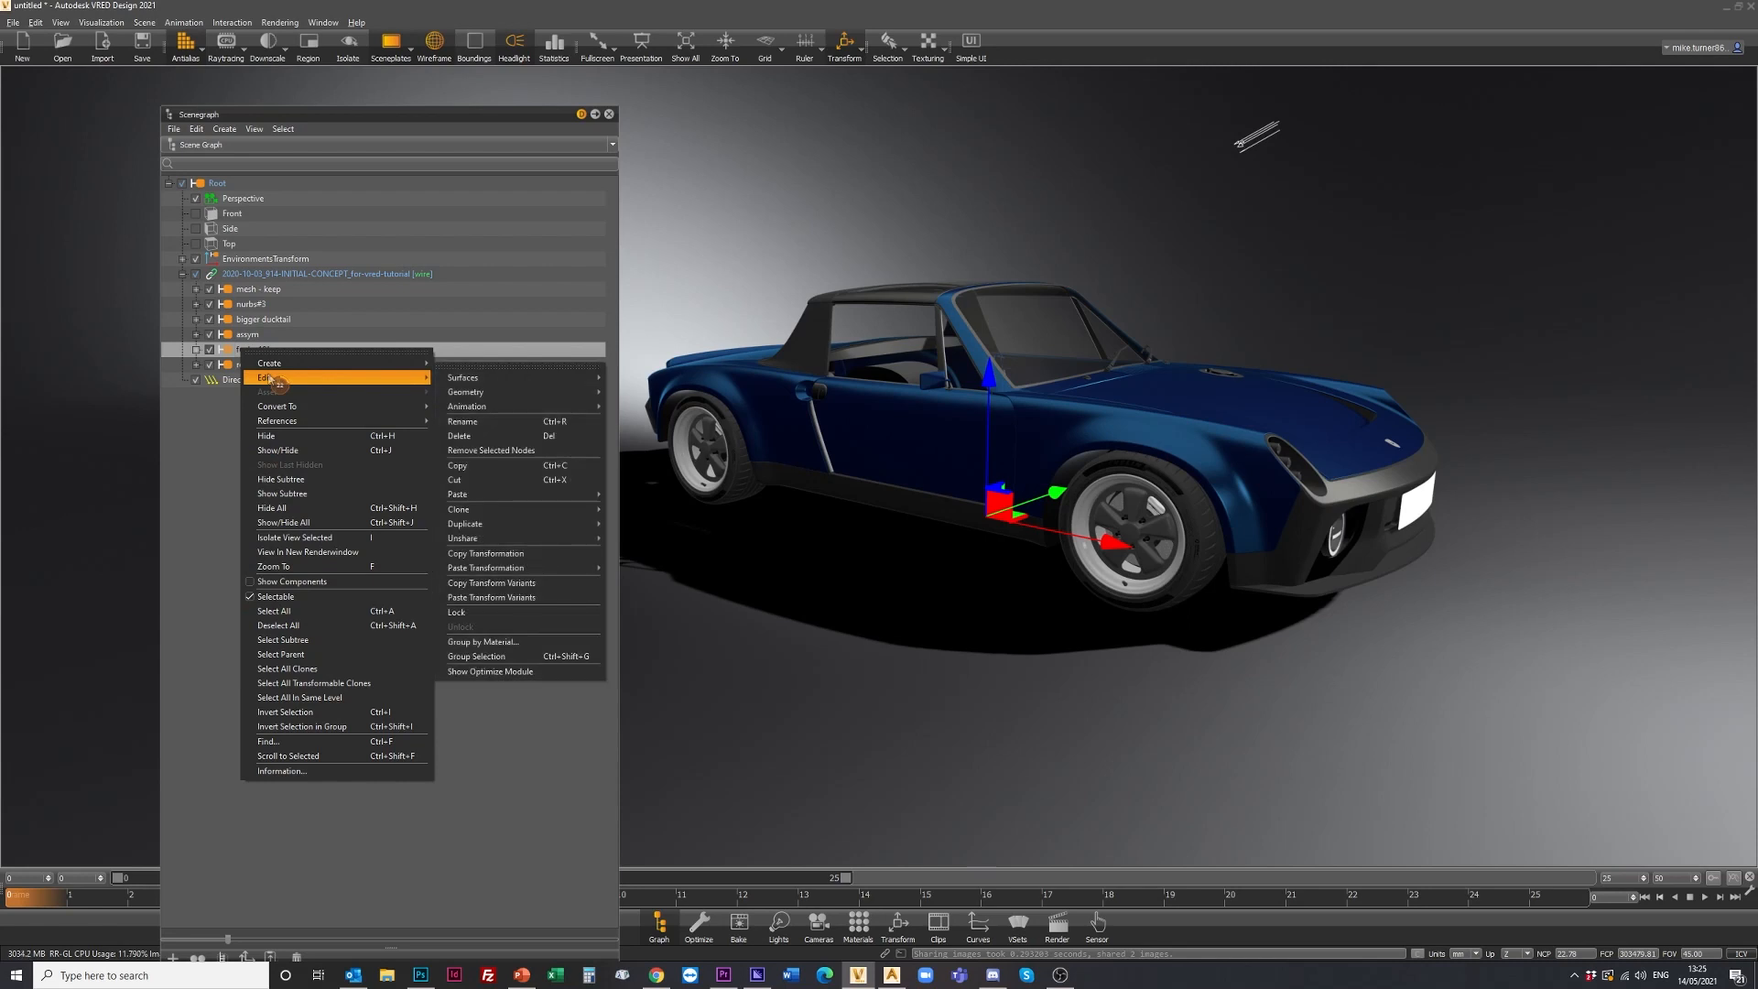
{"action": "mouse_move", "coordinate": [472, 528]}
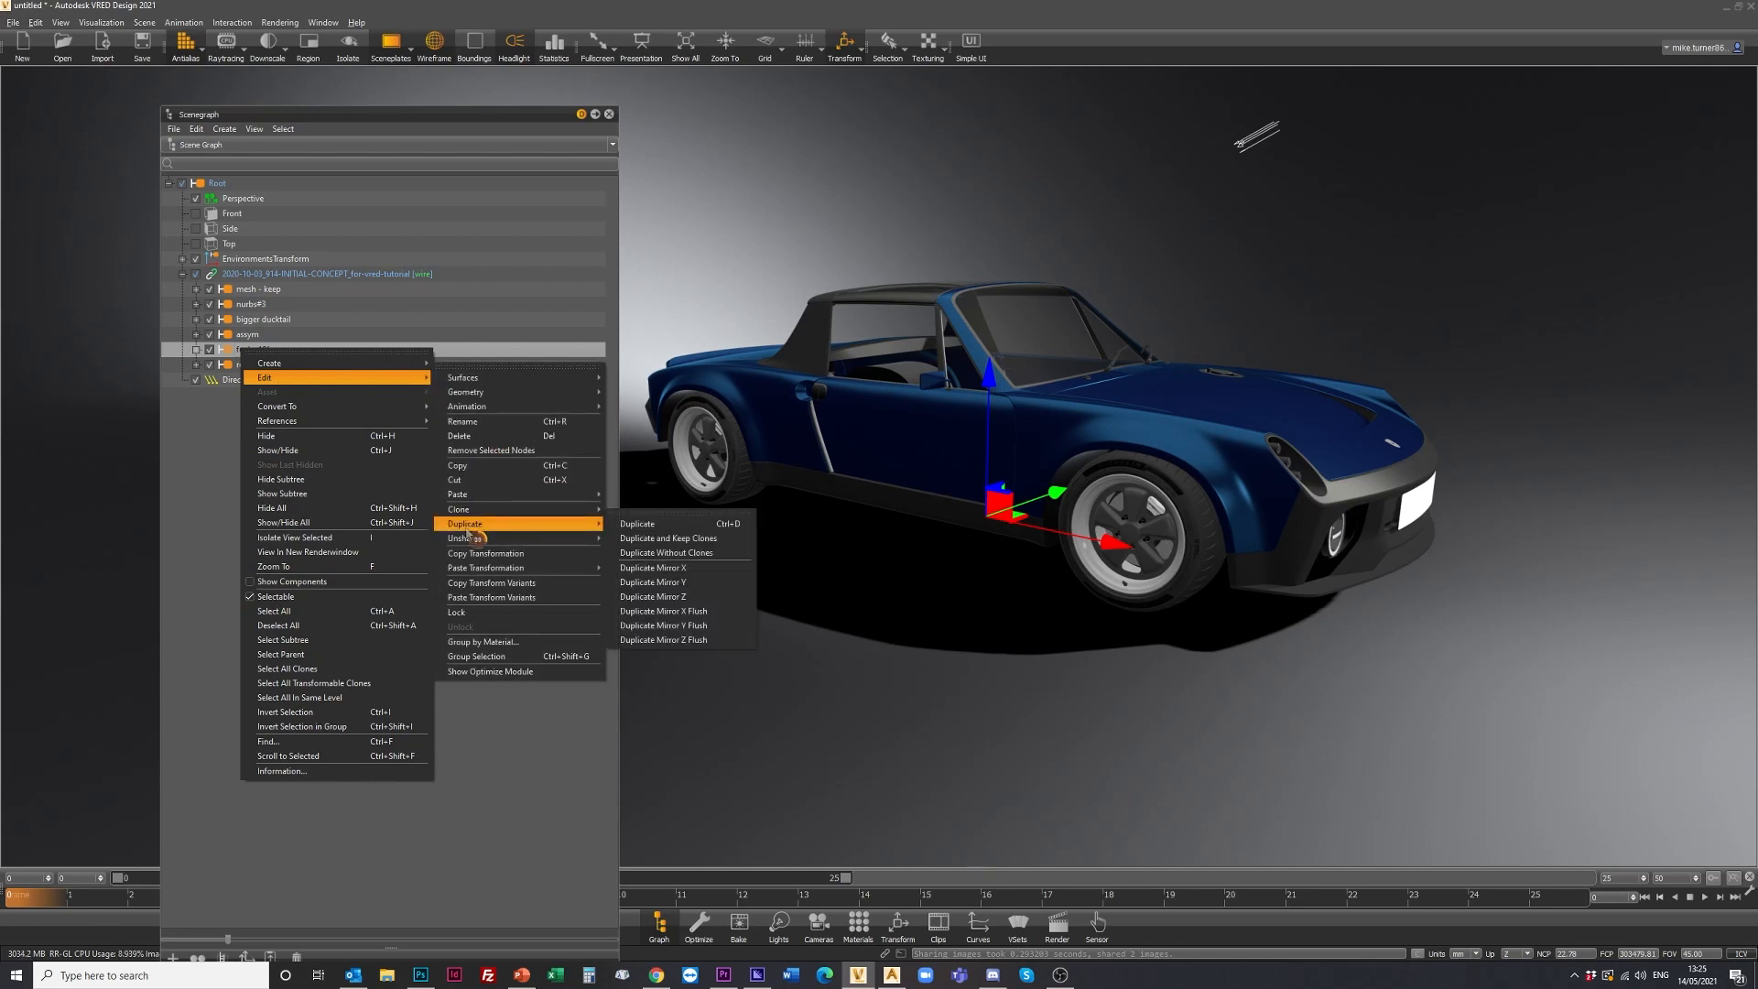
{"action": "left_click", "coordinate": [653, 583]}
{"action": "left_click_drag", "start_coordinate": [1340, 629], "coordinate": [653, 224]}
{"action": "left_click", "coordinate": [608, 114]}
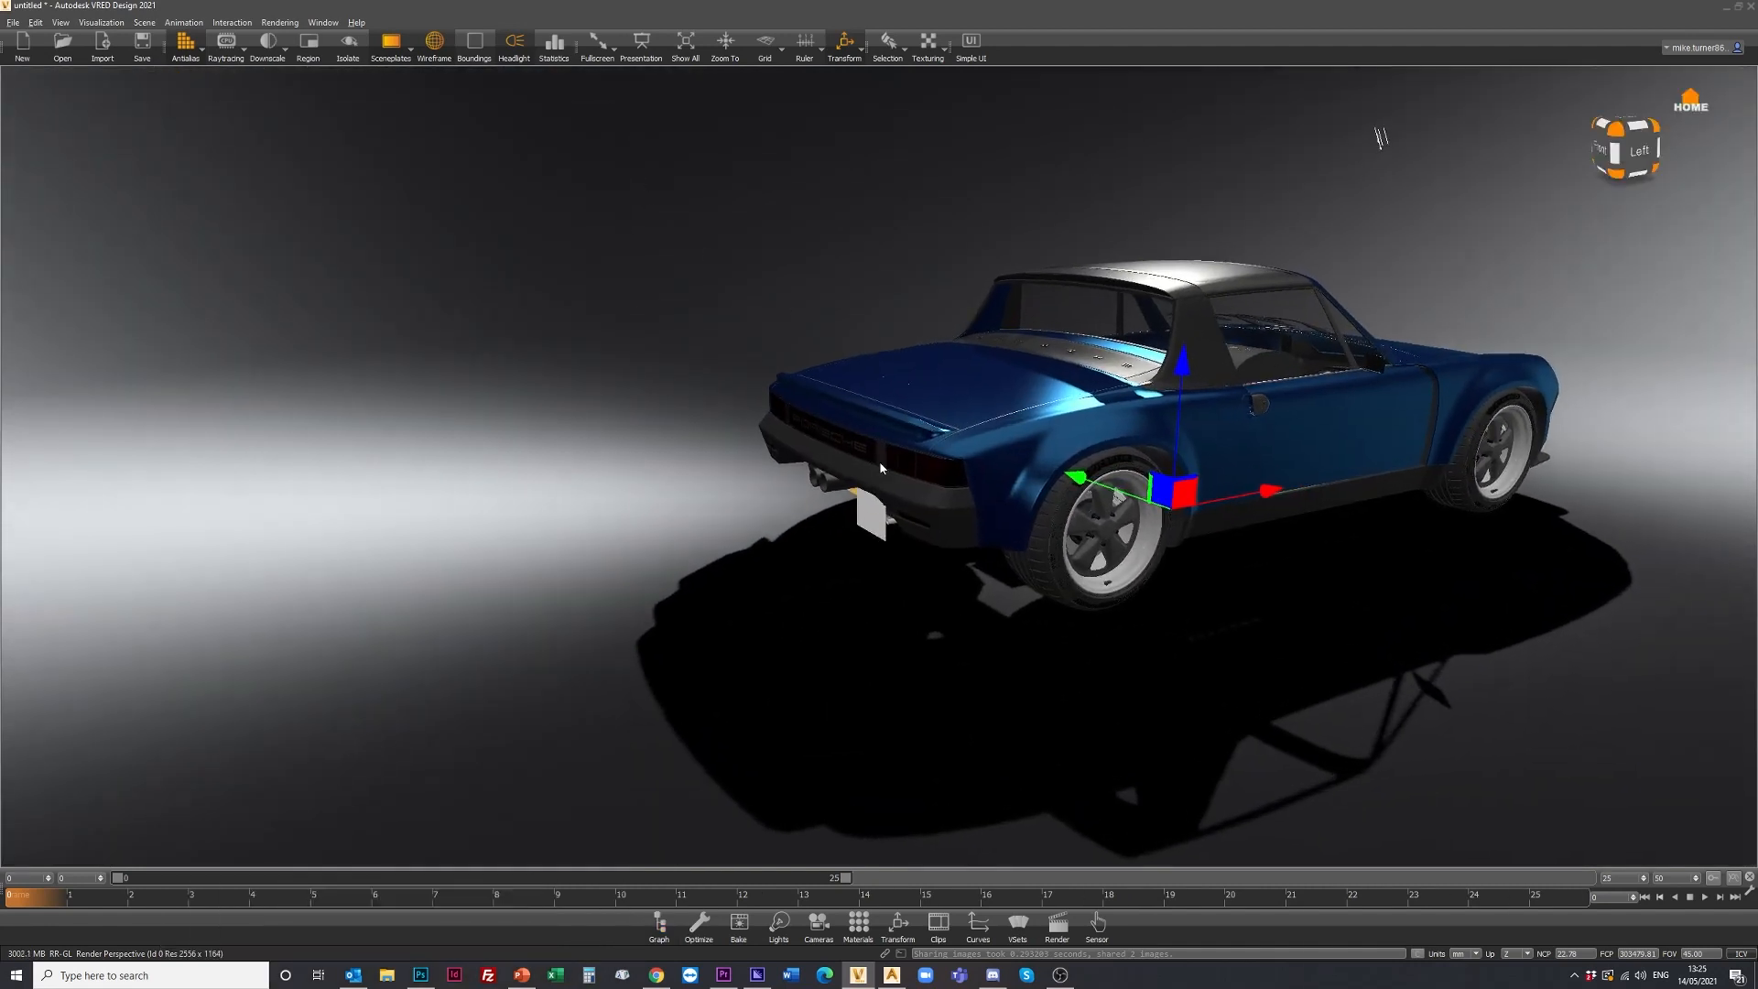
{"action": "left_click", "coordinate": [1607, 151]}
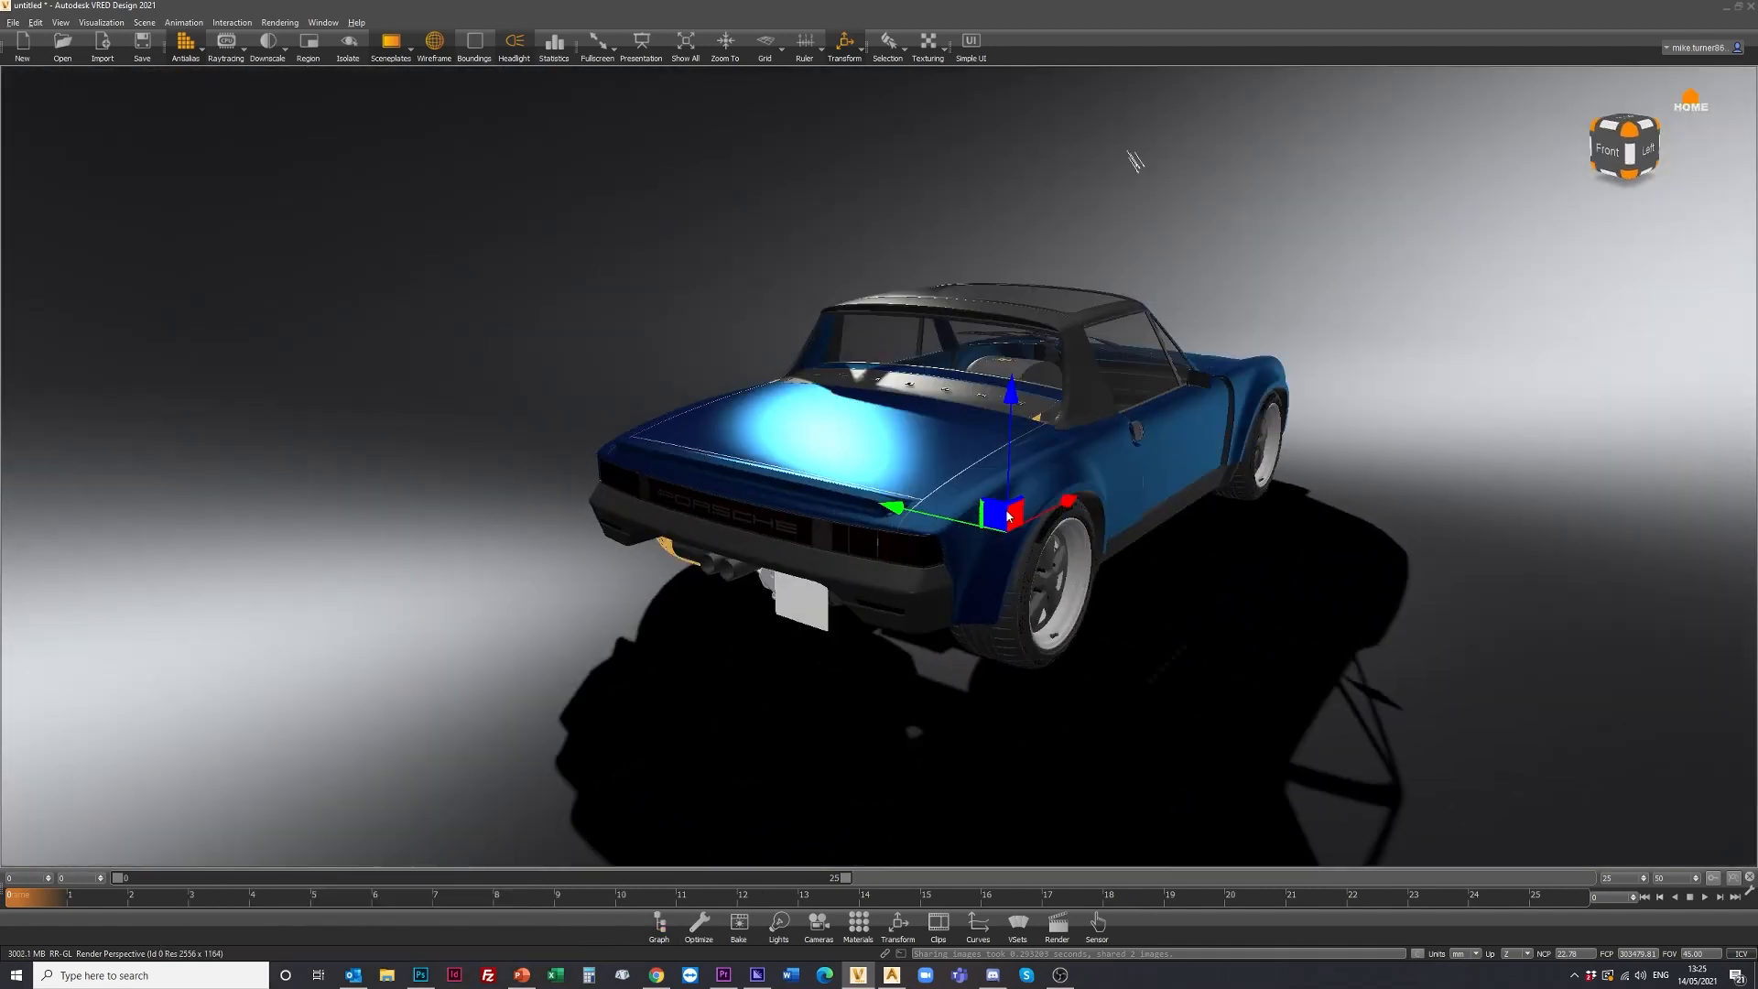
Show the model in Vertex/Face Normal Rendering and flip the surface normals of the rear licence plate.
{"action": "left_click", "coordinate": [97, 23]}
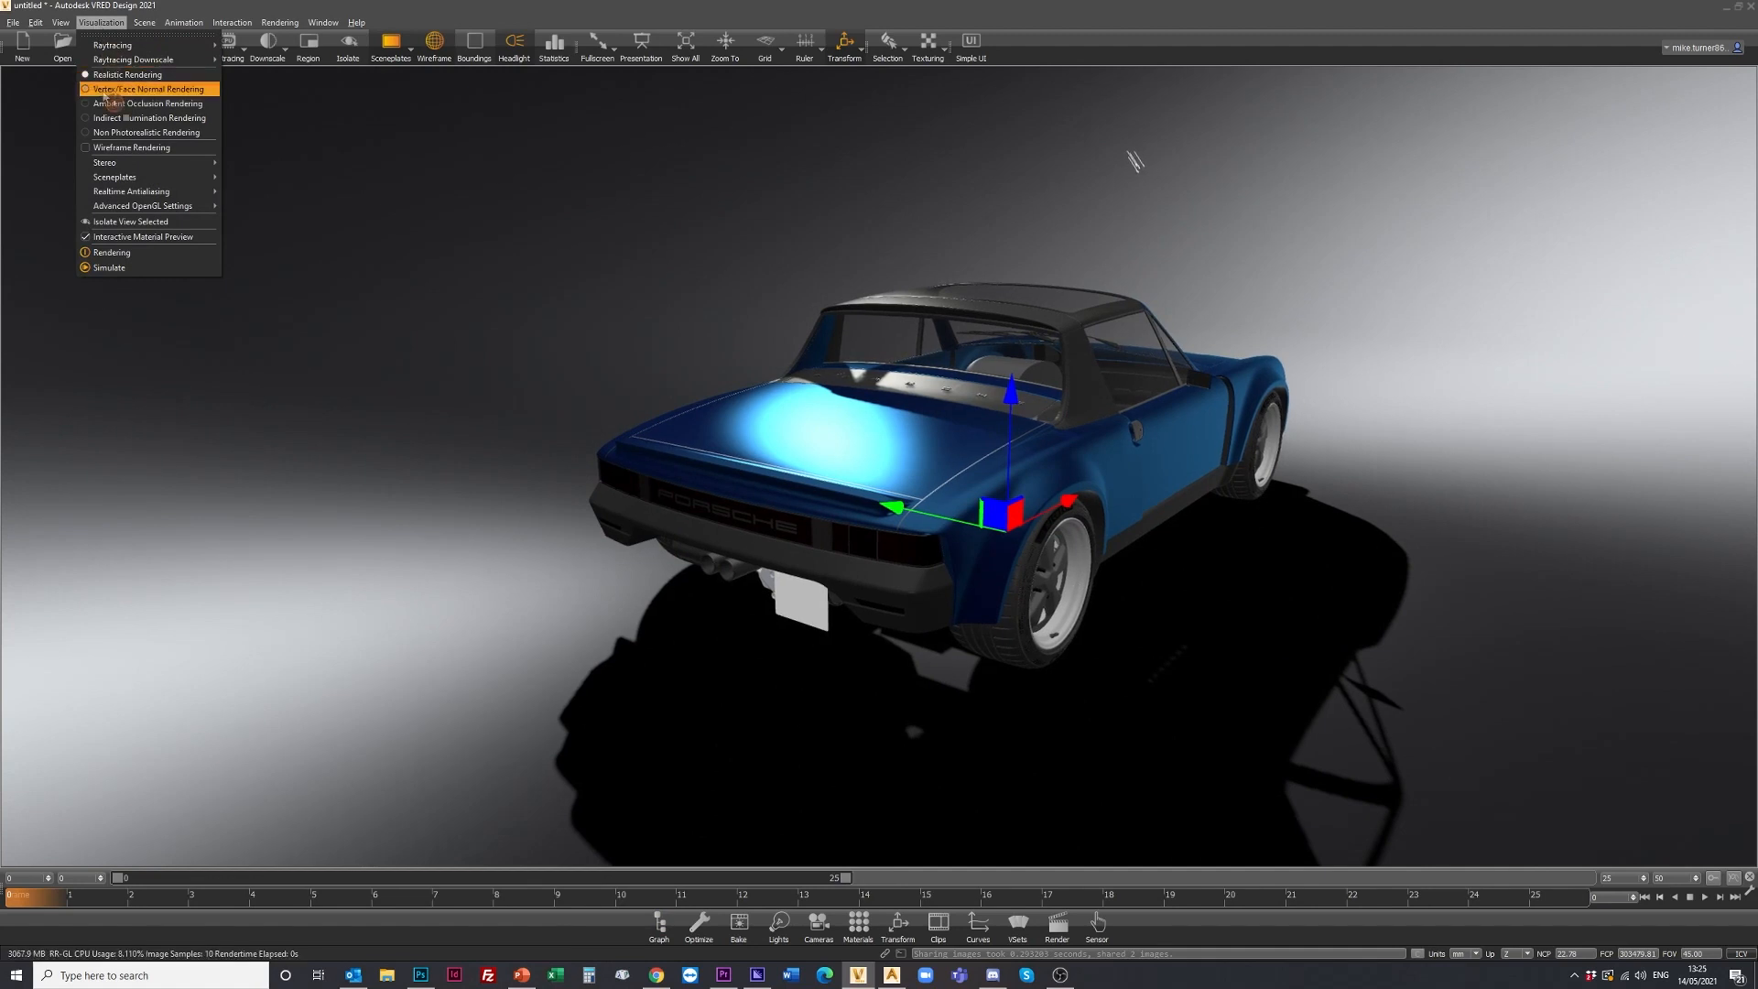
{"action": "left_click", "coordinate": [147, 88]}
{"action": "scroll", "coordinate": [906, 538], "scroll_direction": "up", "scroll_amount": 2}
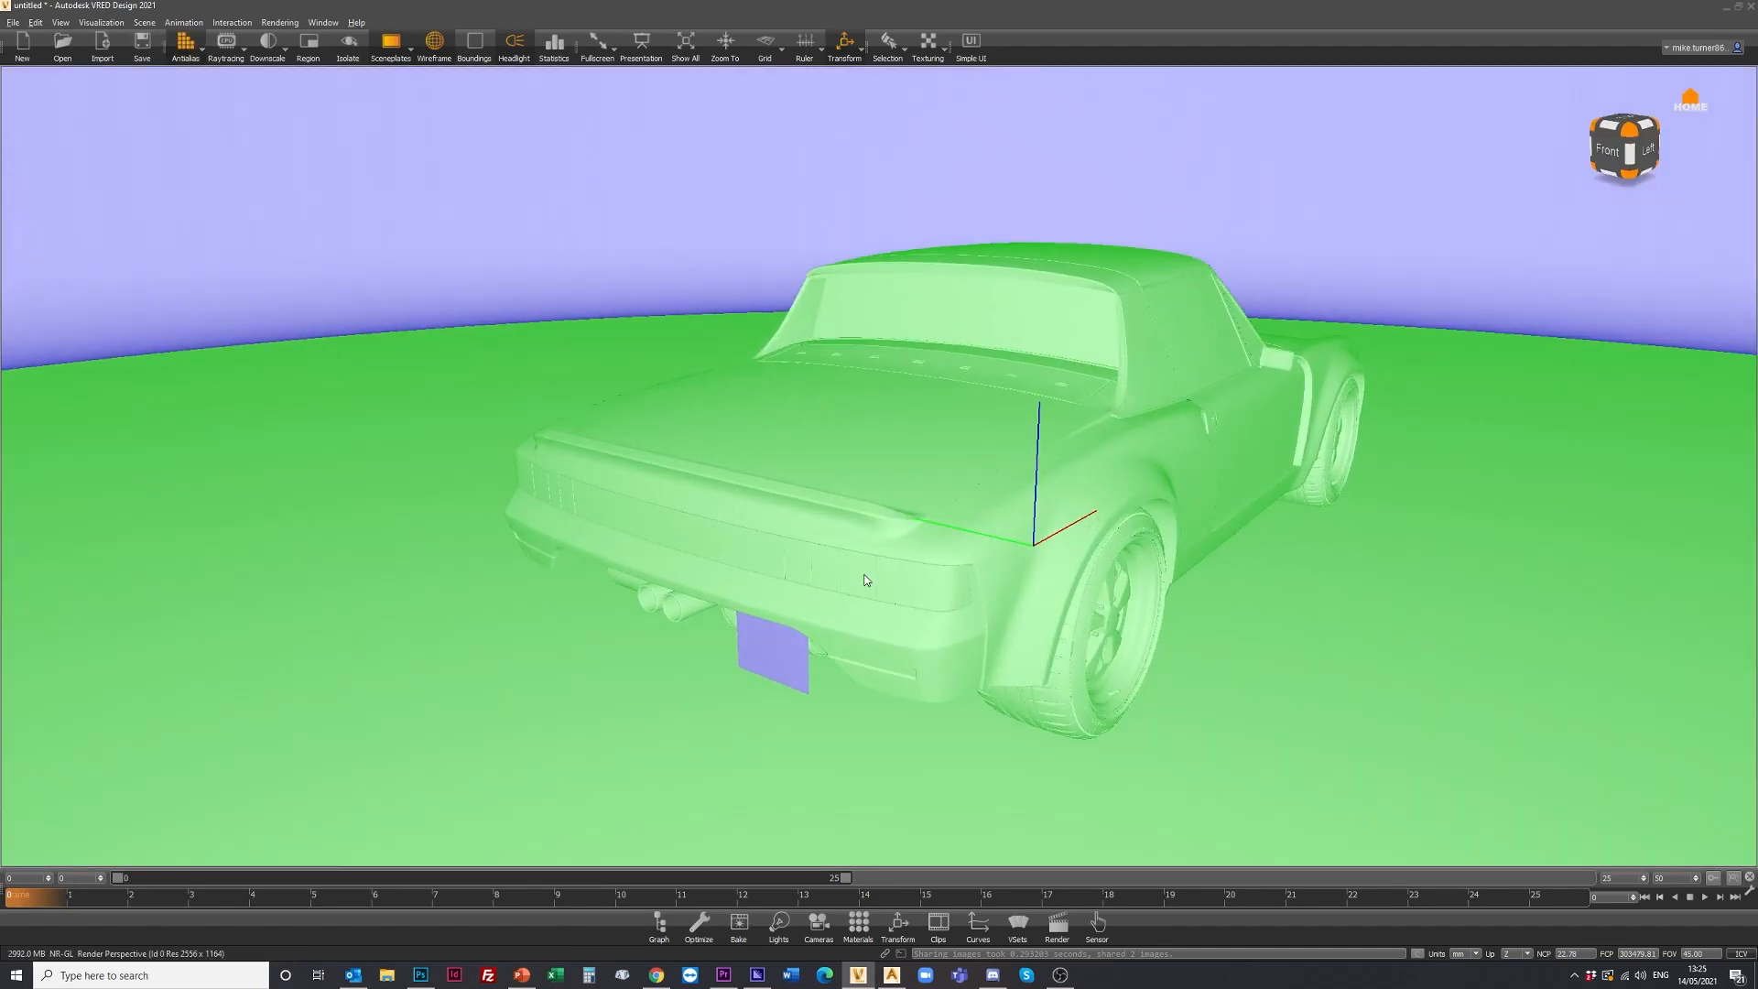
{"action": "left_click", "coordinate": [778, 654], "text": "alt"}
Flip the remaining reversed surface normals in the front wheel arch and around the front of the car.
{"action": "left_click_drag", "start_coordinate": [1190, 449], "coordinate": [1140, 553]}
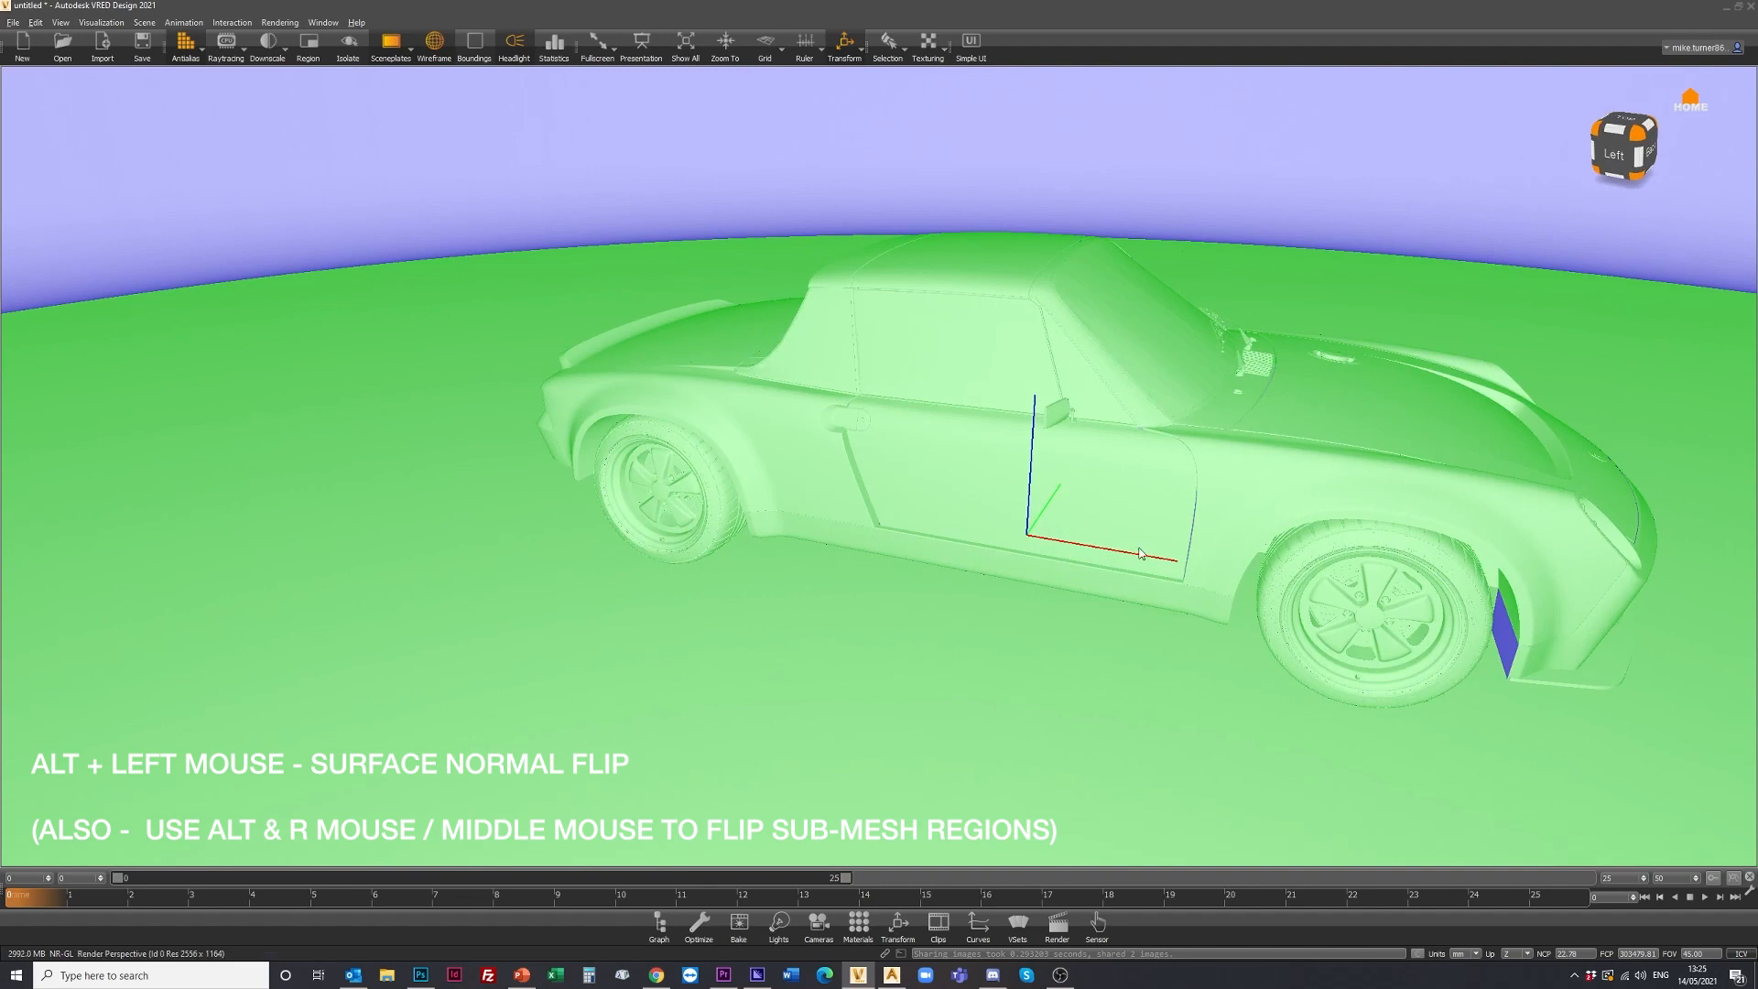
{"action": "left_click", "coordinate": [1503, 637], "text": "alt"}
{"action": "left_click_drag", "start_coordinate": [1491, 628], "coordinate": [586, 564]}
{"action": "left_click", "coordinate": [1193, 618], "text": "alt"}
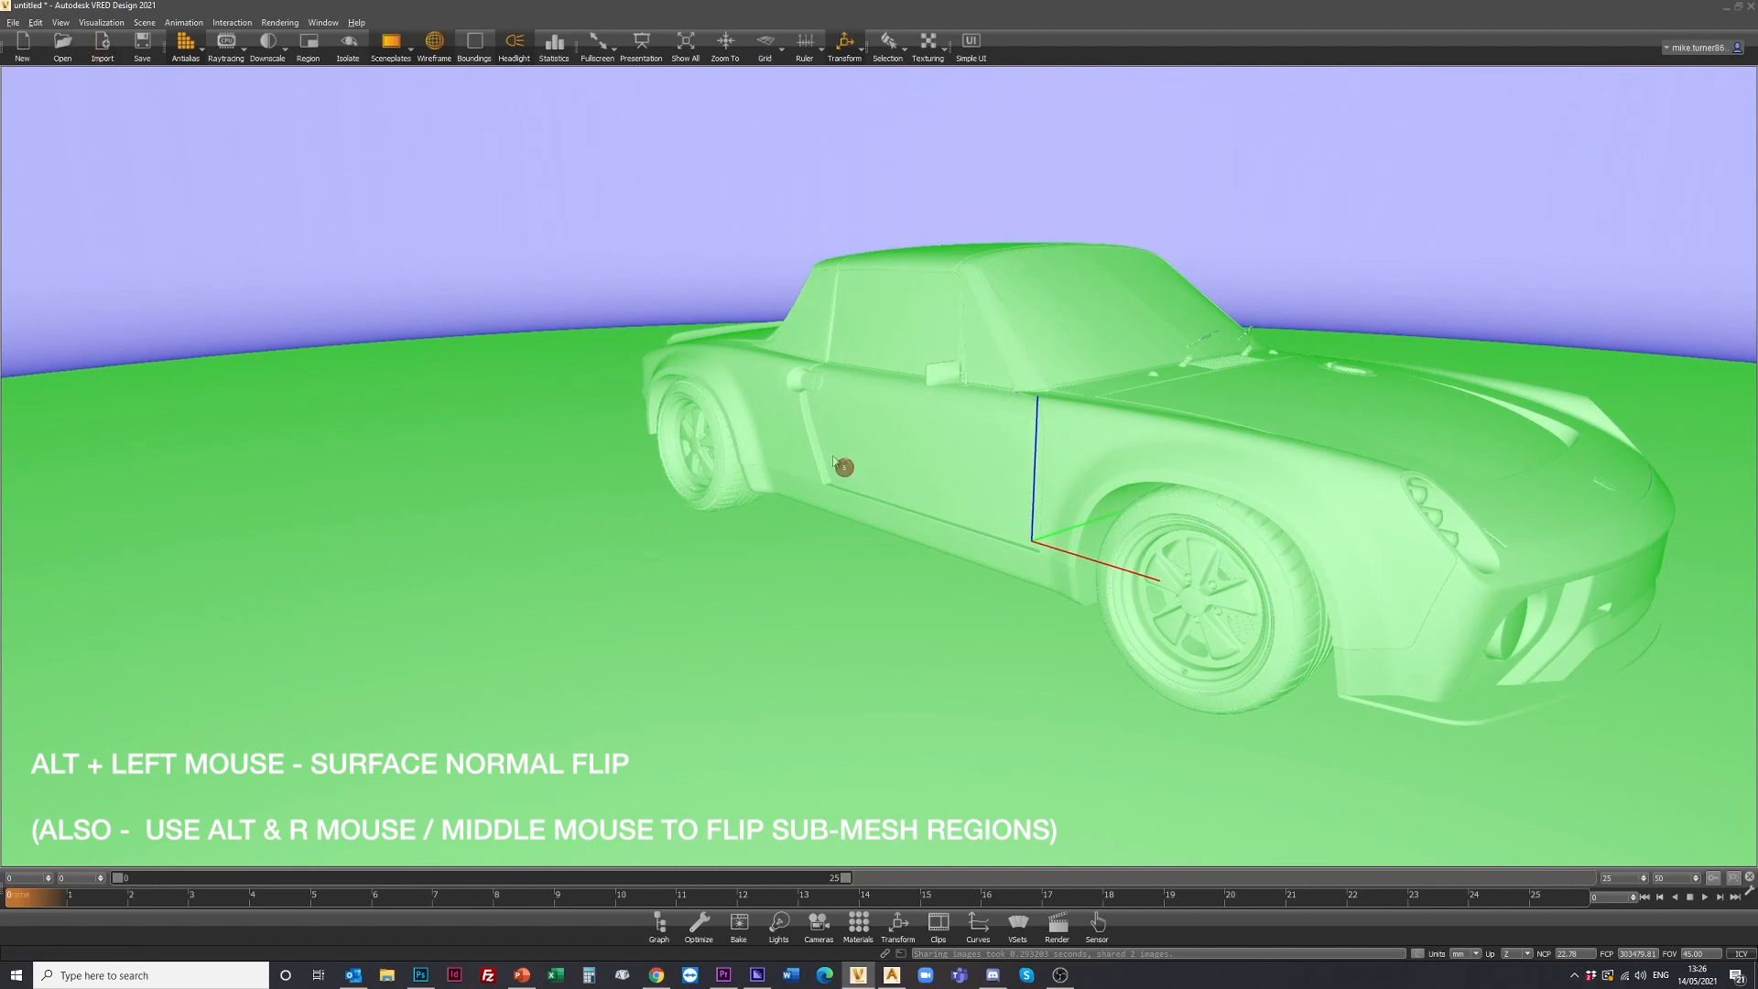
{"action": "left_click_drag", "start_coordinate": [864, 515], "coordinate": [573, 523]}
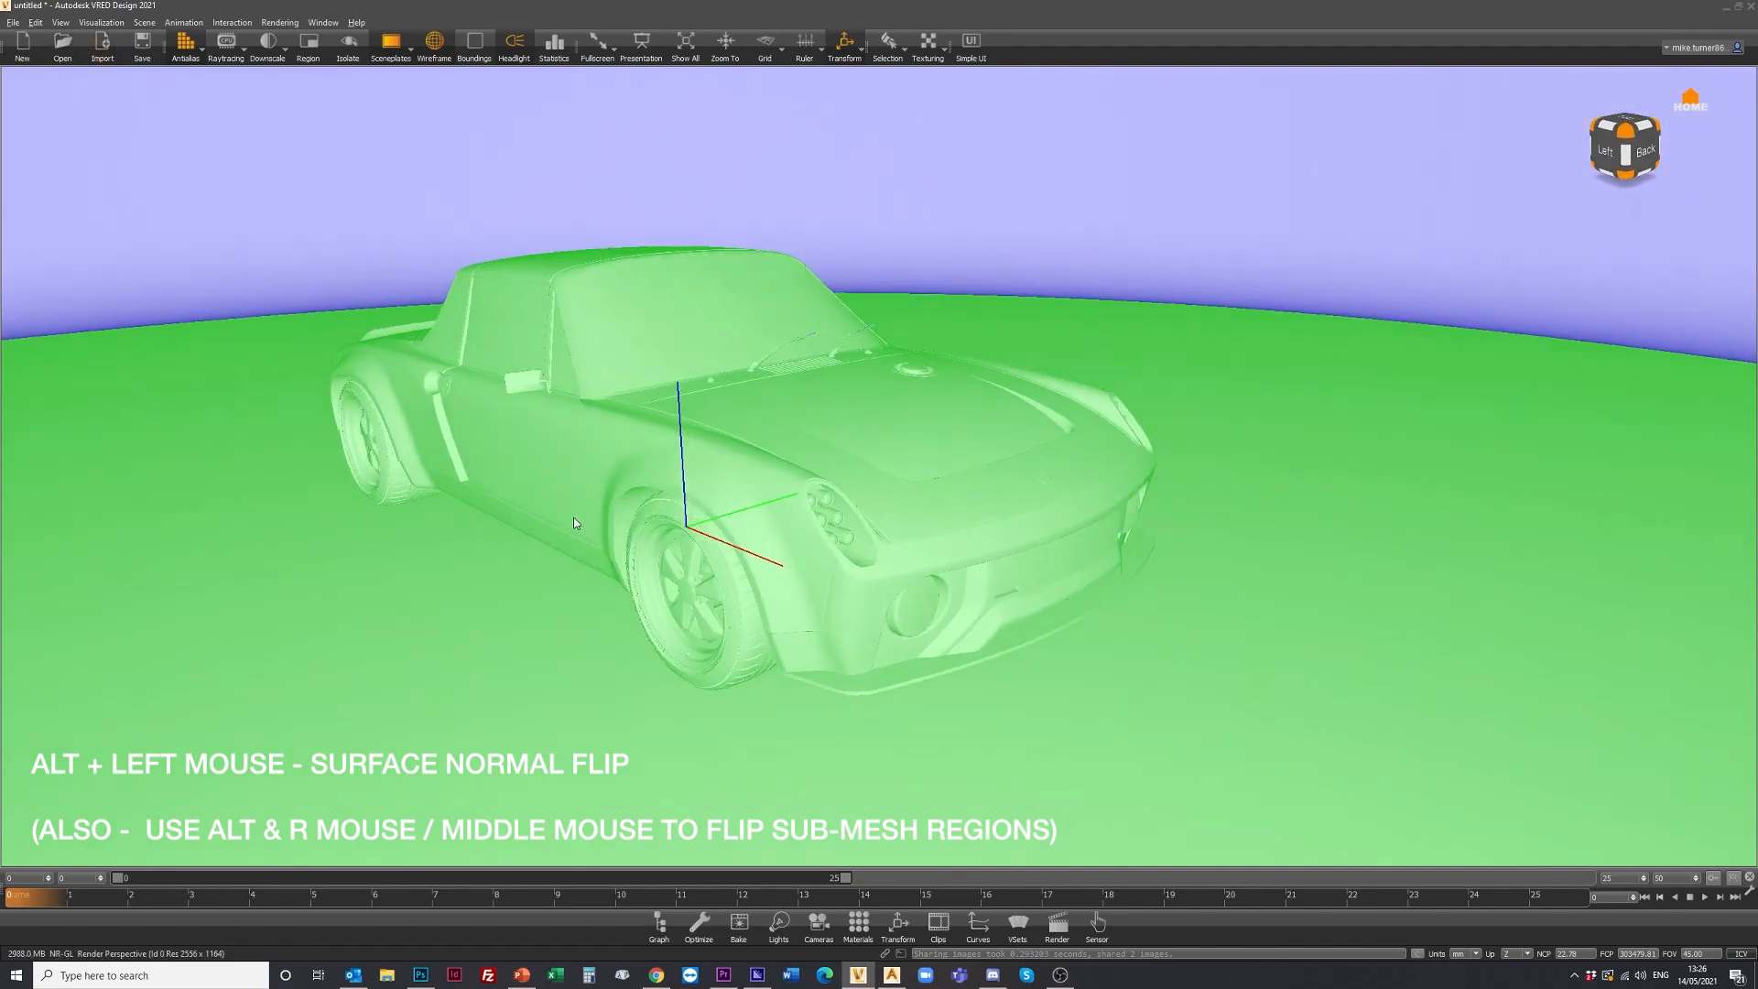
Return the viewport to Realistic Rendering.
{"action": "left_click", "coordinate": [60, 22]}
{"action": "mouse_move", "coordinate": [67, 60]}
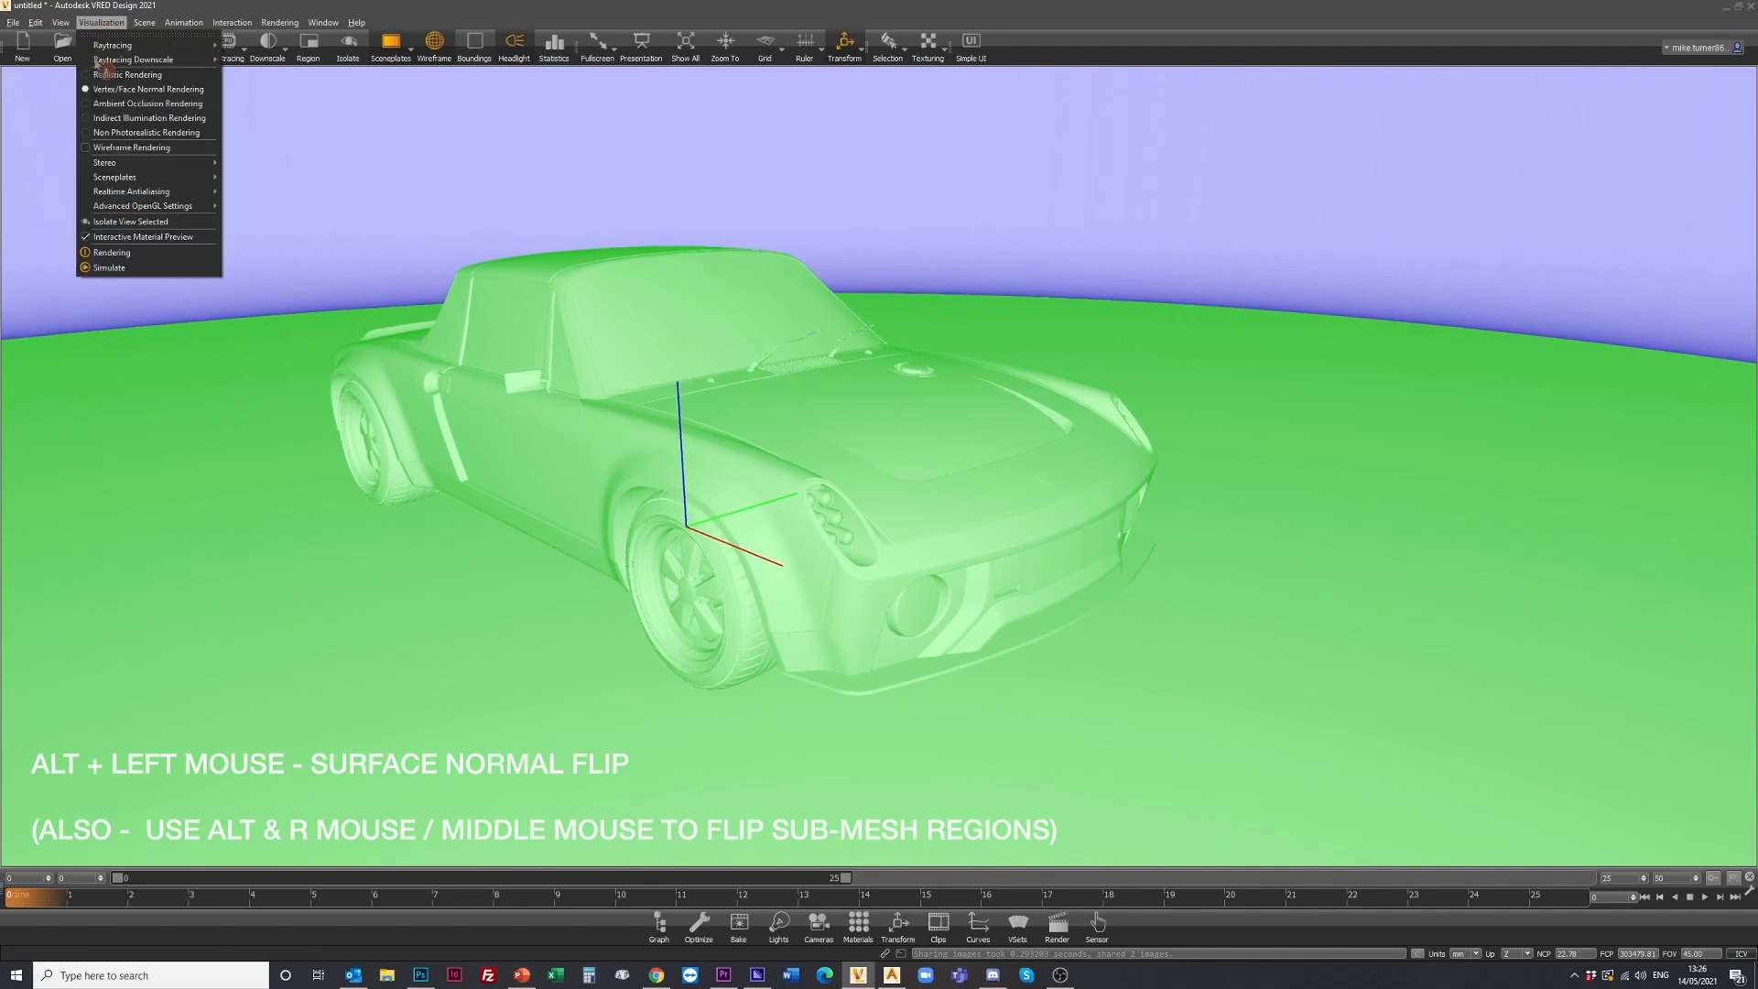
{"action": "left_click", "coordinate": [146, 70]}
{"action": "left_click_drag", "start_coordinate": [628, 519], "coordinate": [828, 606]}
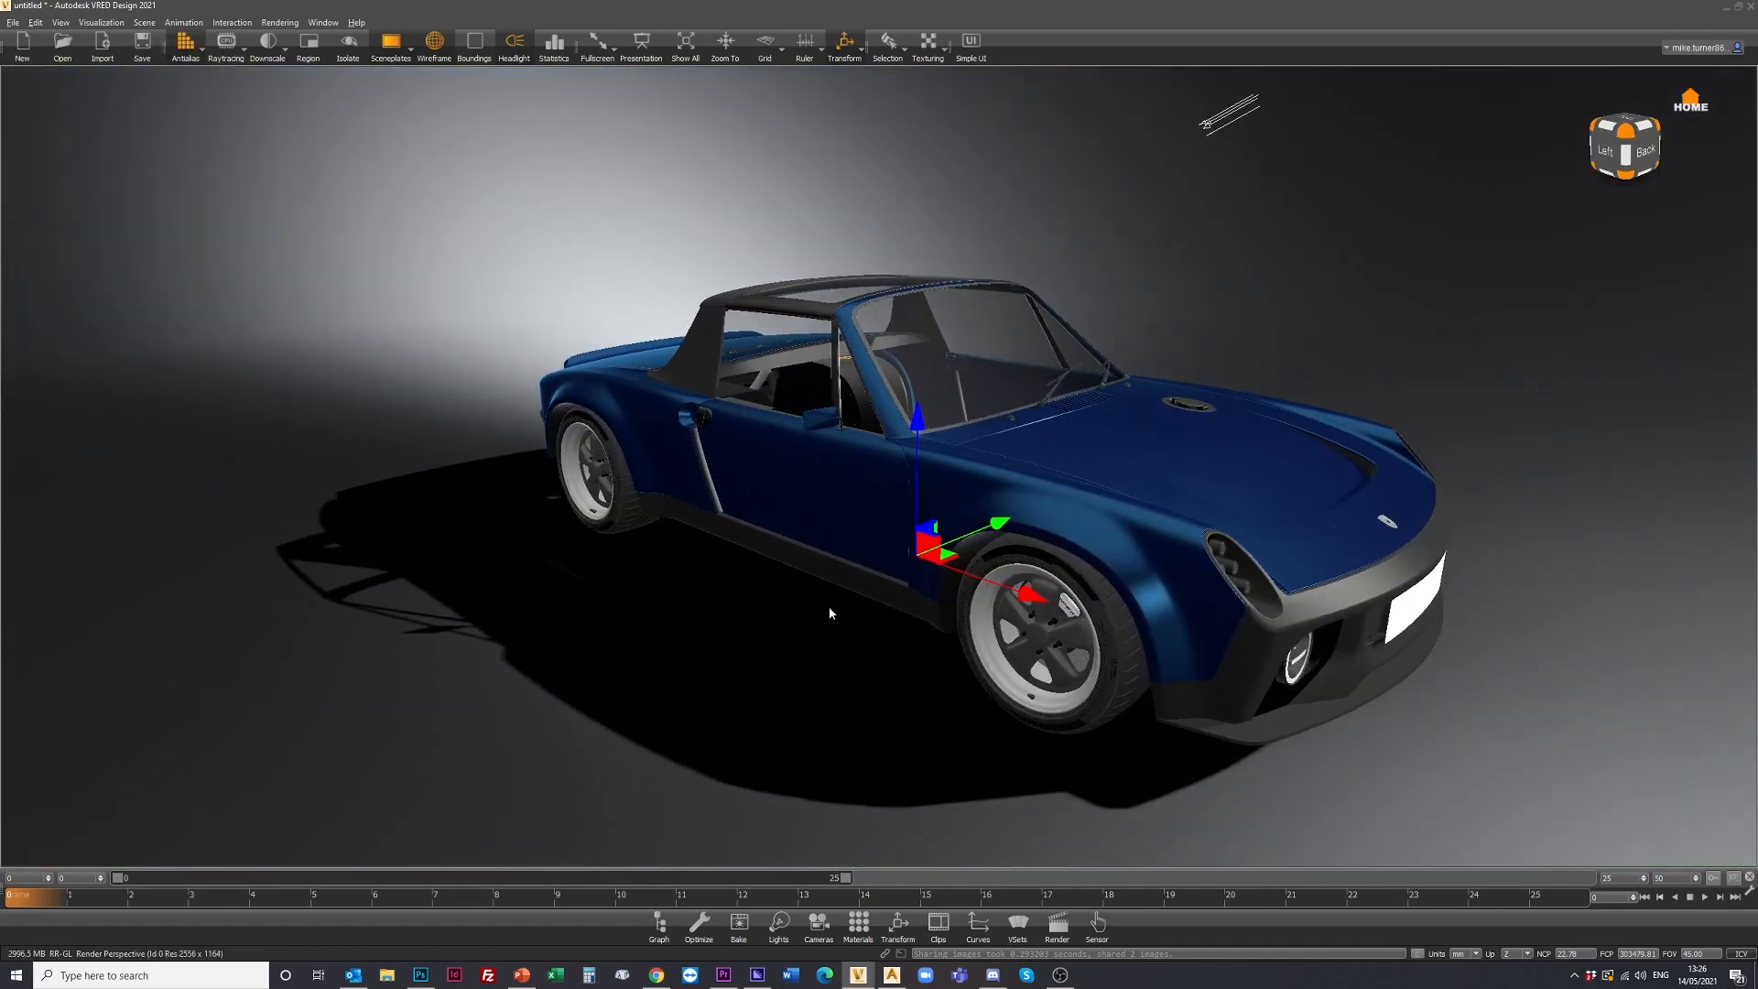
Select the front fender and open its BODY_BLUE material in the Material Editor.
{"action": "right_click_drag", "start_coordinate": [828, 606], "coordinate": [866, 612]}
{"action": "middle_click_drag", "start_coordinate": [866, 612], "coordinate": [786, 603]}
{"action": "right_click_drag", "start_coordinate": [785, 603], "coordinate": [794, 581]}
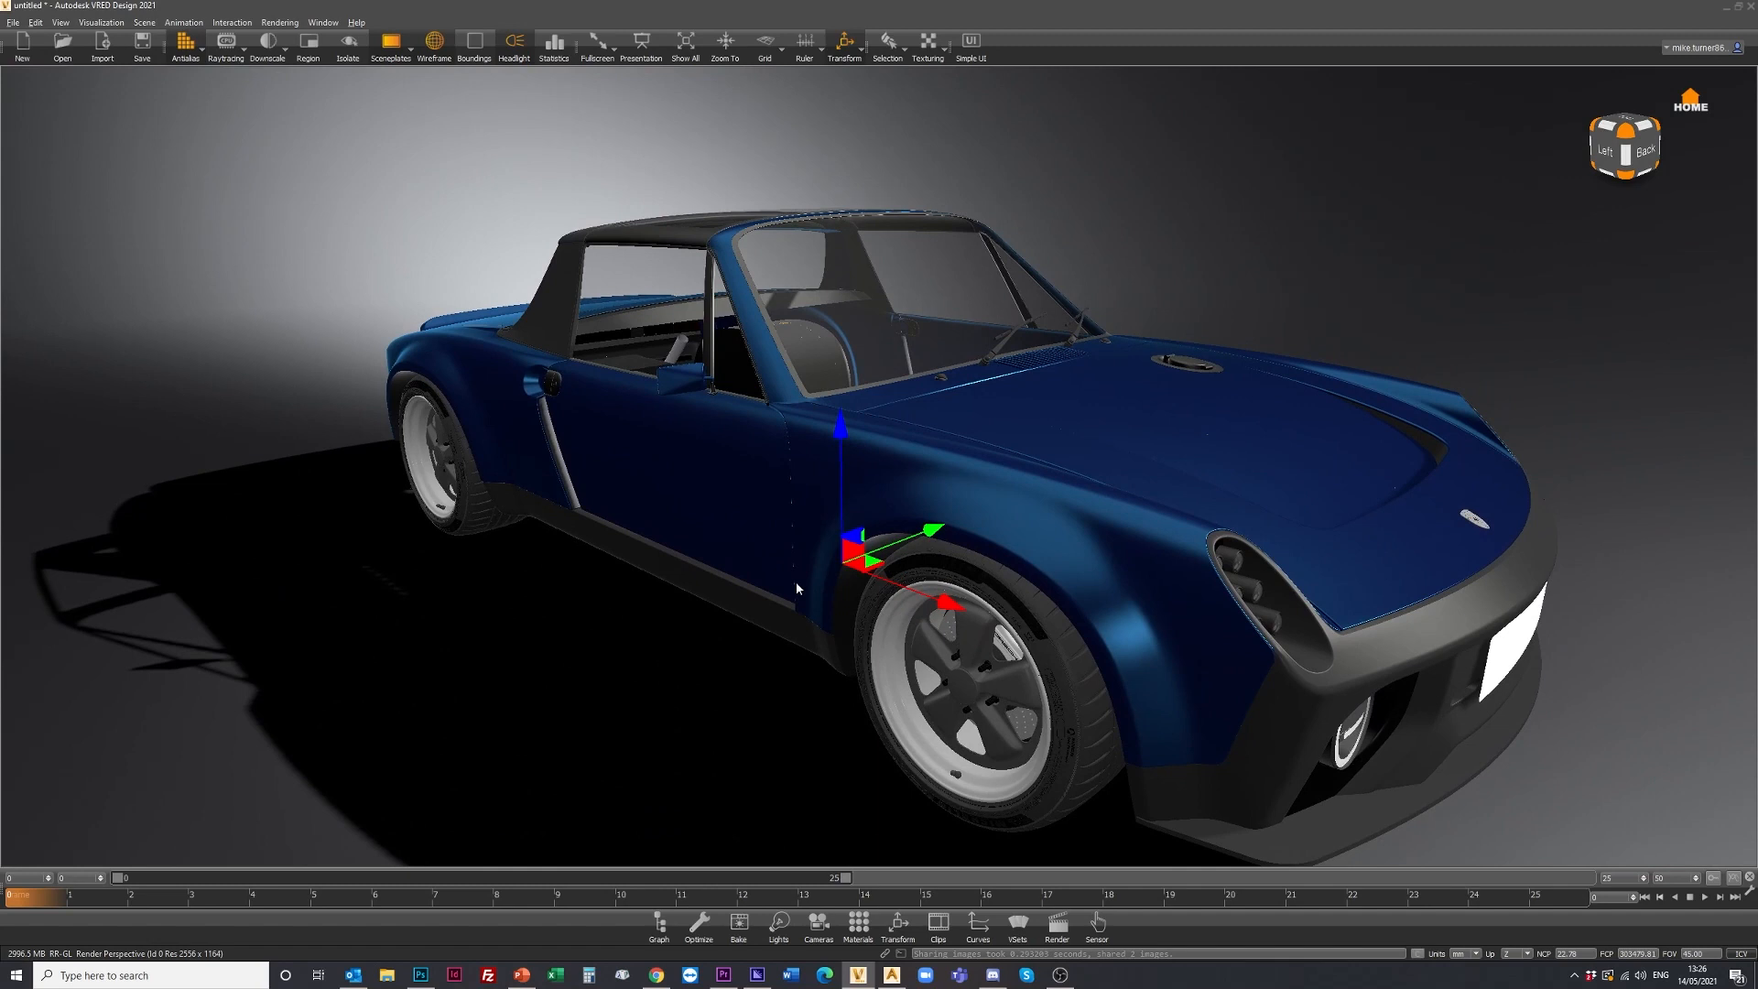
{"action": "left_click", "coordinate": [999, 526], "text": "ctrl+shift"}
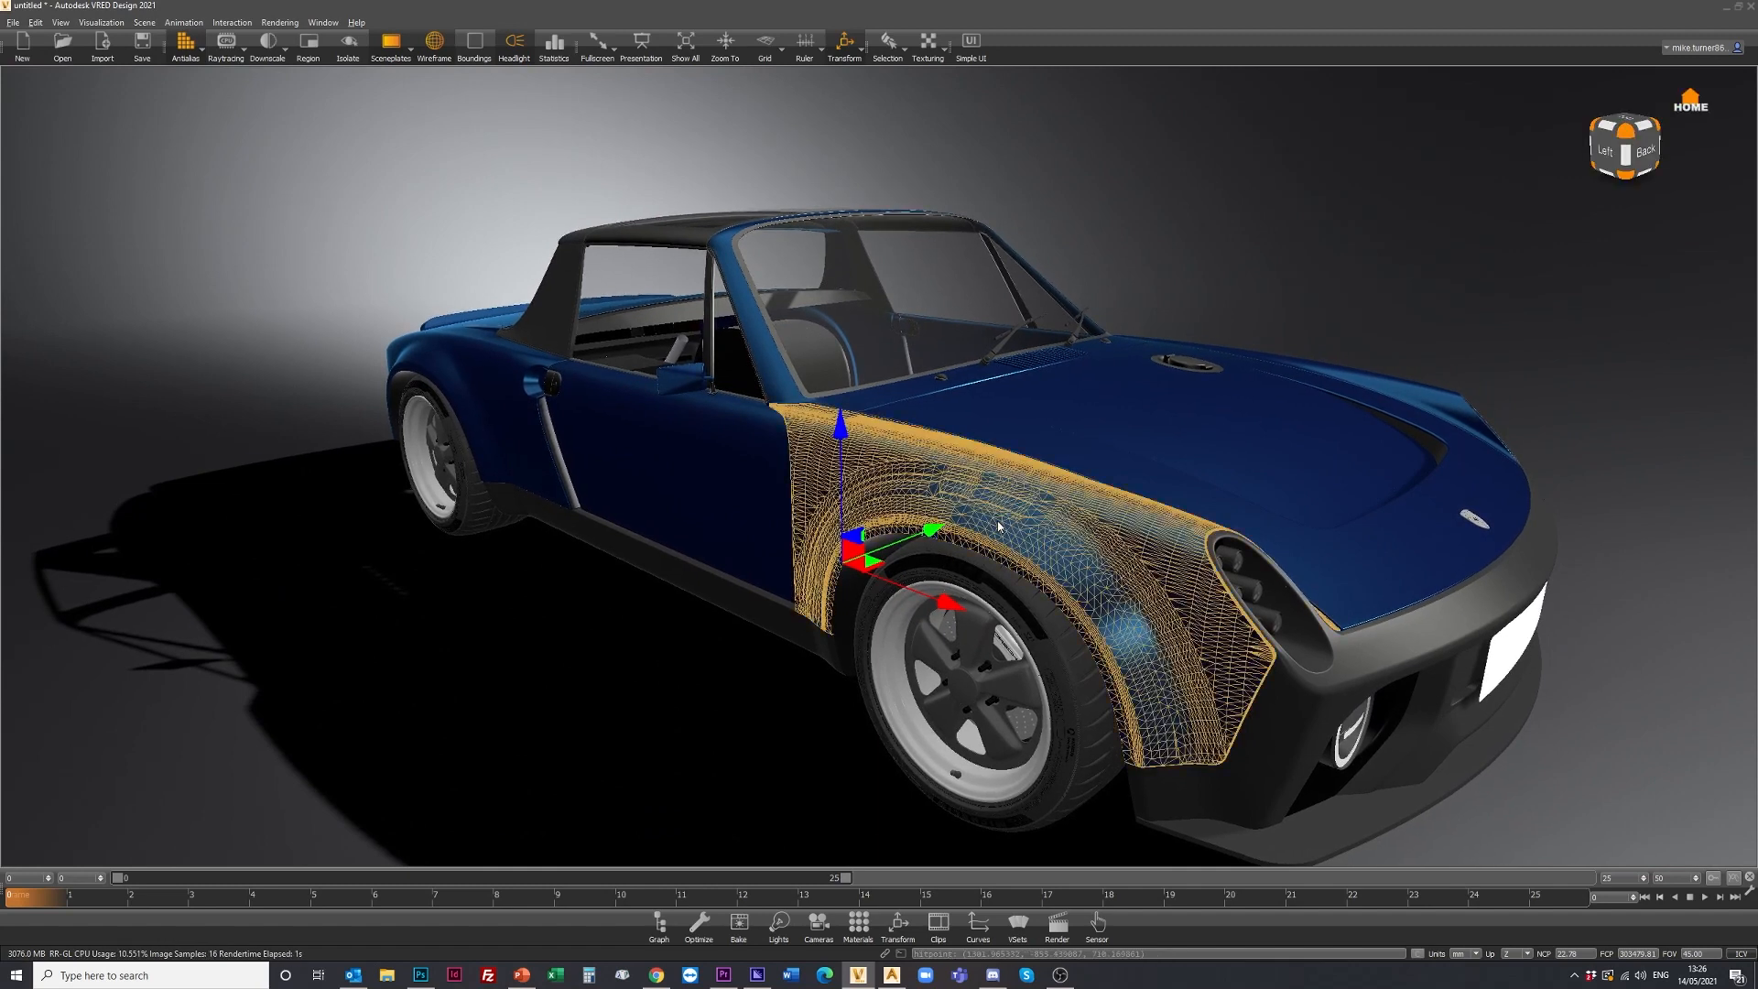
{"action": "left_click", "coordinate": [858, 927]}
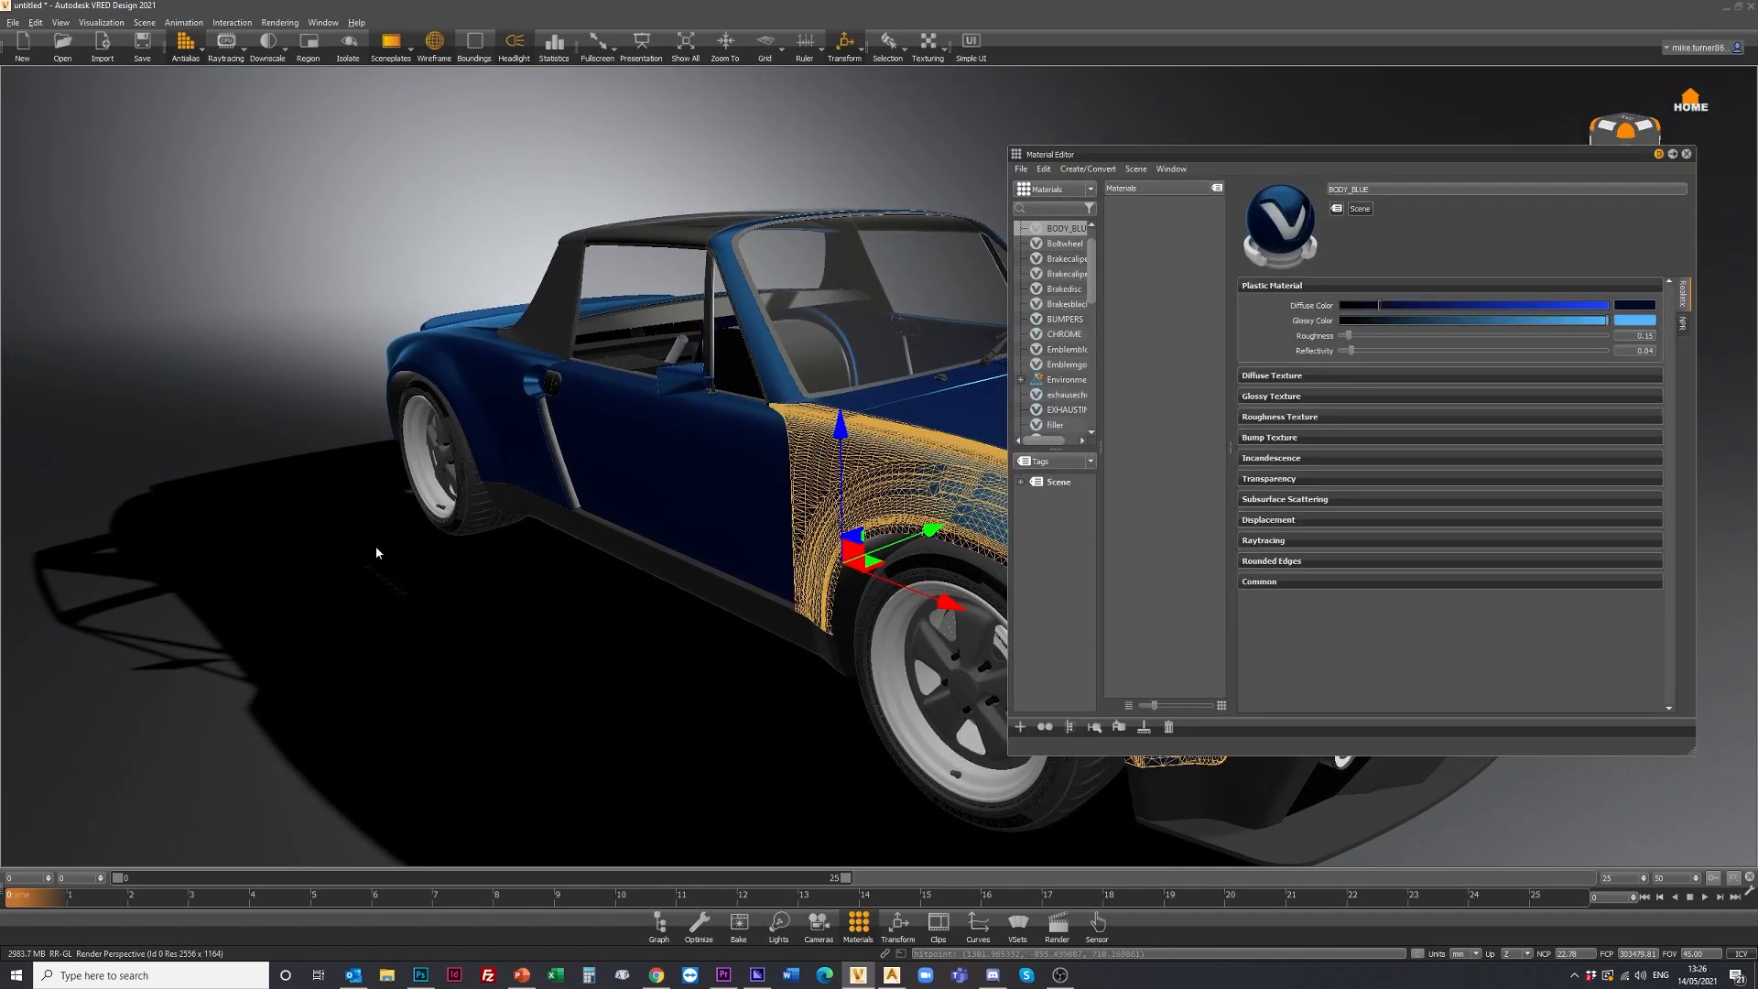
Deselect the fender and convert the BODY_BLUE material to a Truelight Metallic Carpaint.
{"action": "left_click", "coordinate": [376, 552]}
{"action": "middle_click_drag", "start_coordinate": [593, 519], "coordinate": [388, 542], "text": "alt"}
{"action": "left_click_drag", "start_coordinate": [389, 542], "coordinate": [690, 520], "text": "alt"}
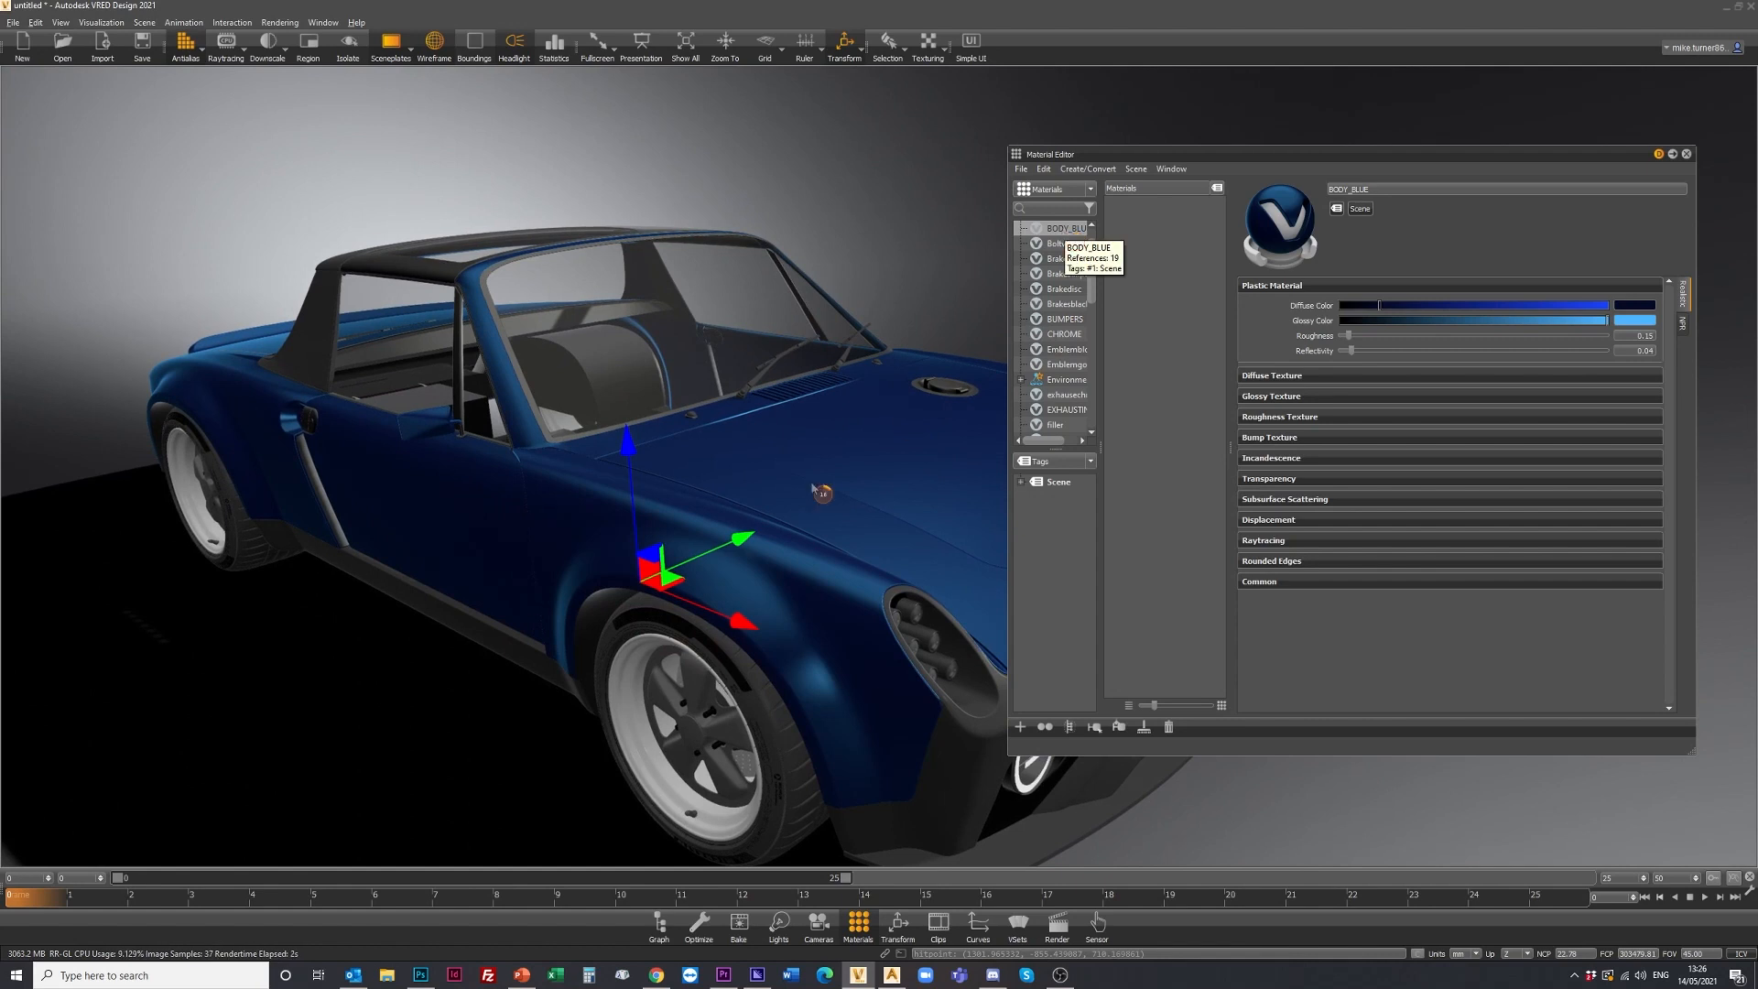
{"action": "right_click_drag", "start_coordinate": [644, 579], "coordinate": [669, 549], "text": "alt"}
{"action": "right_click", "coordinate": [1067, 234]}
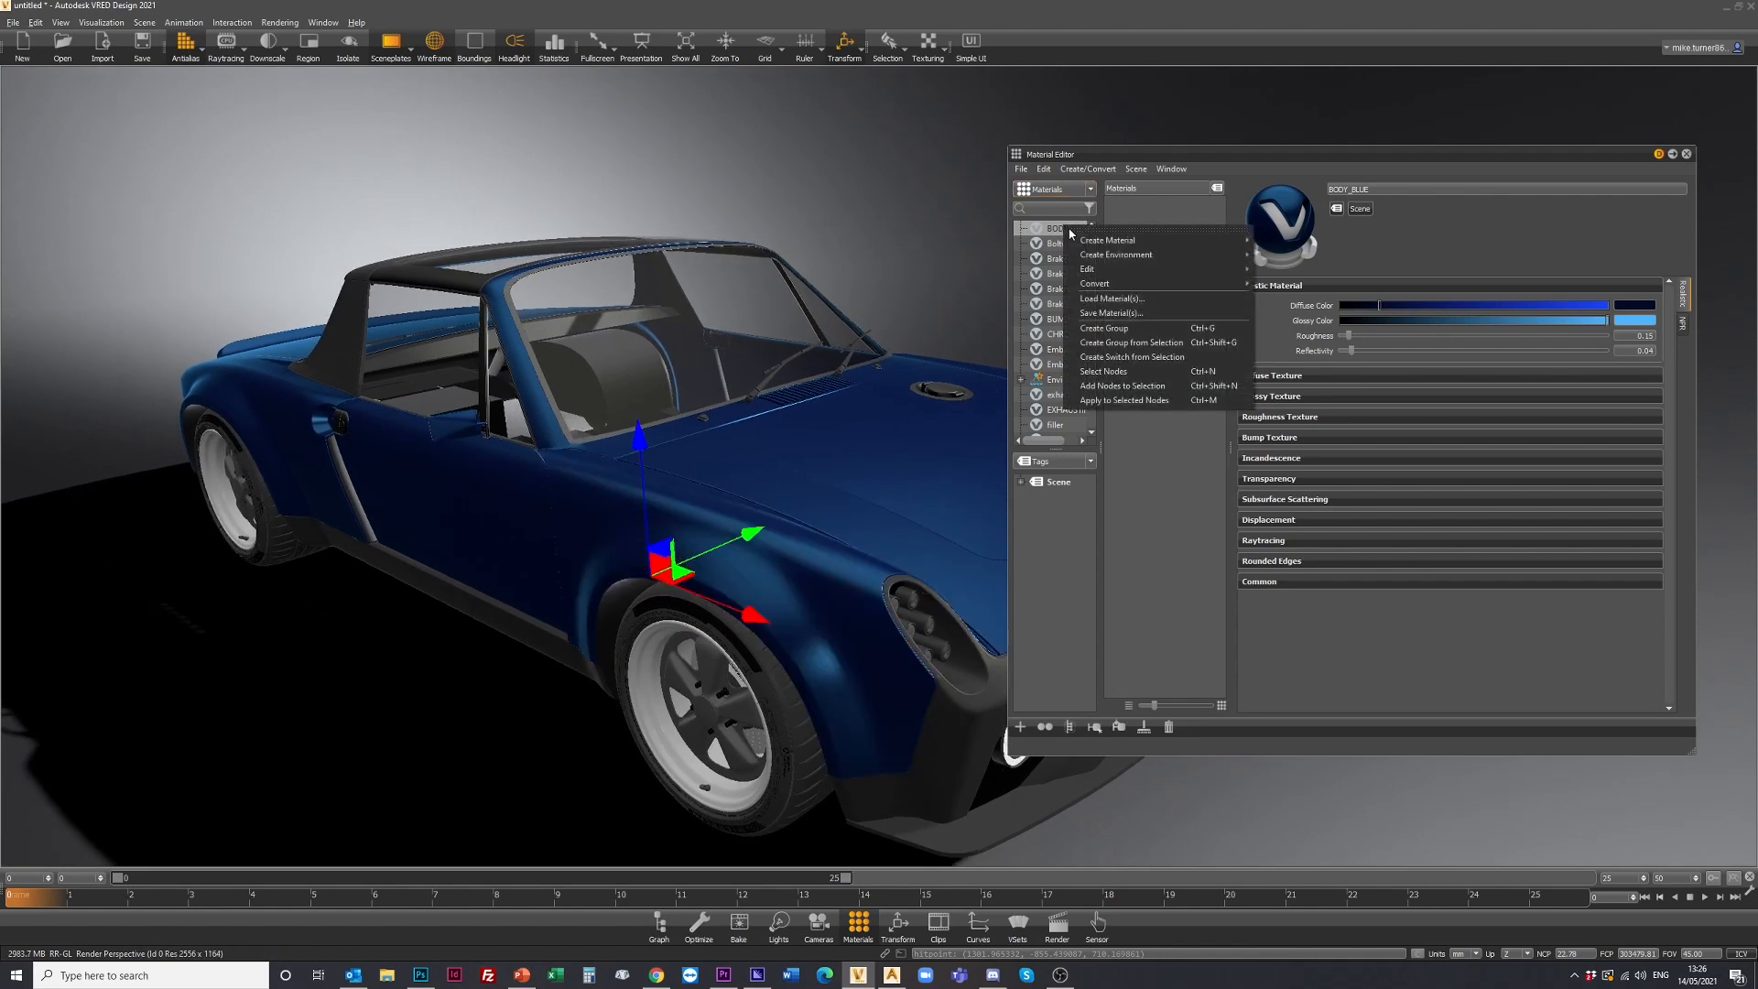
{"action": "mouse_move", "coordinate": [1144, 284]}
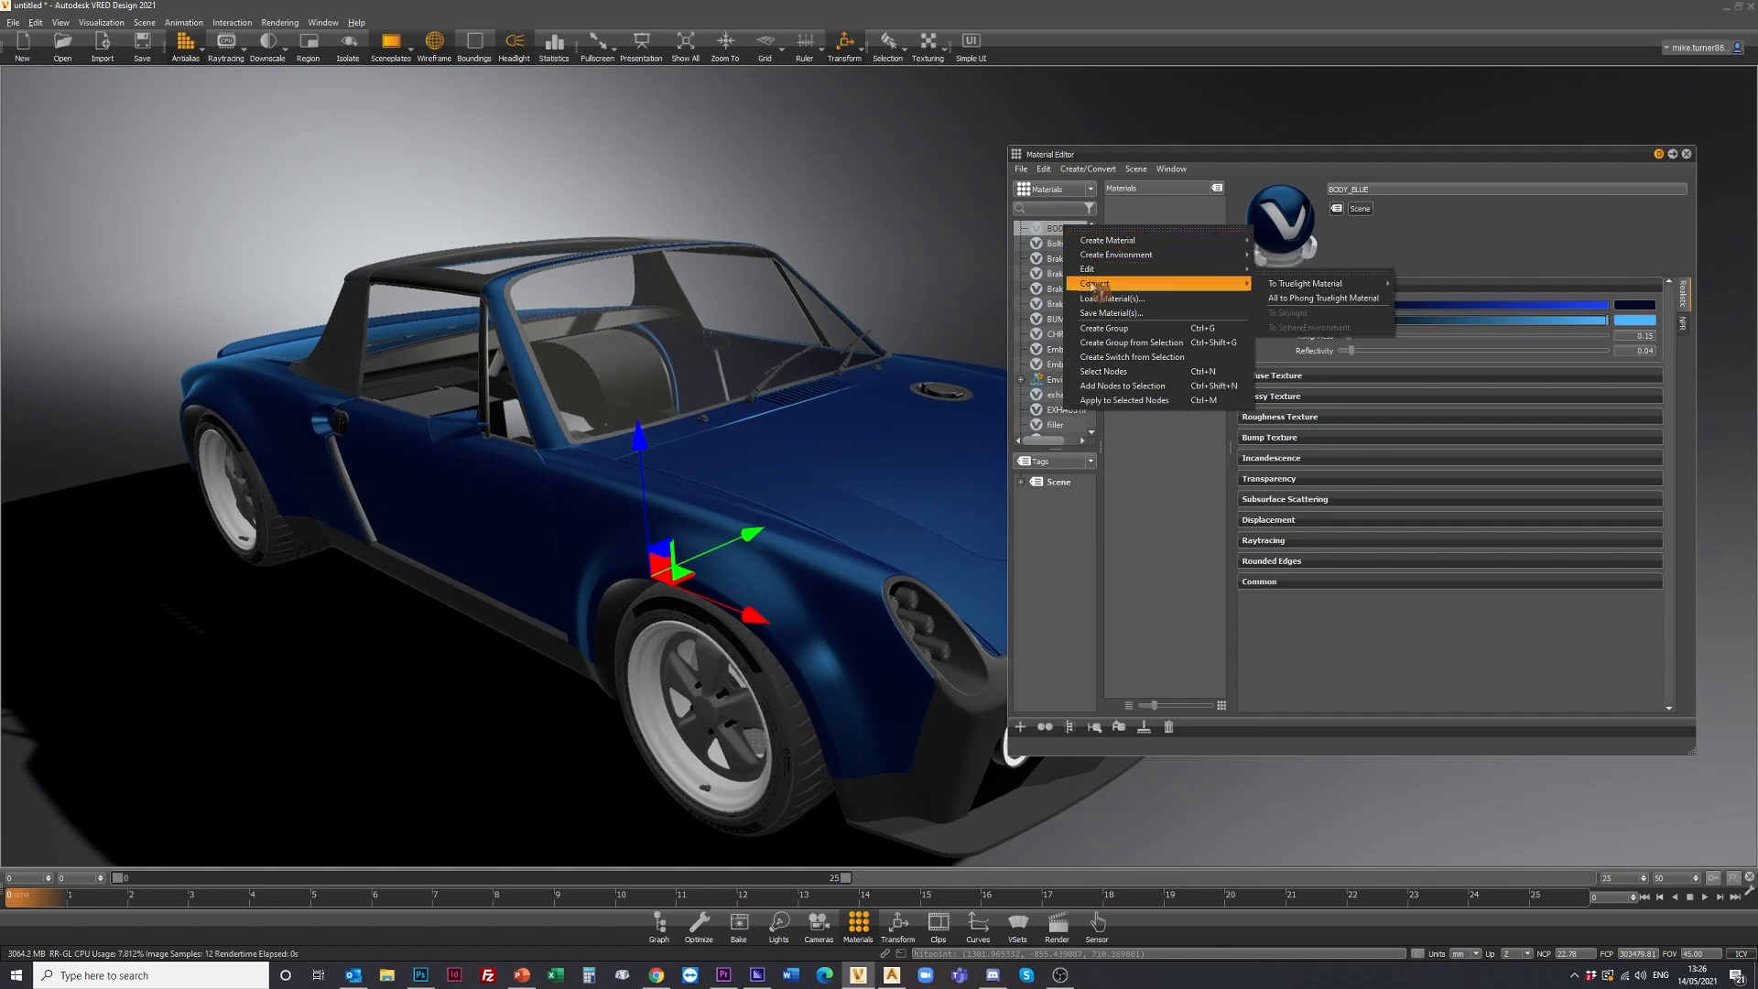
{"action": "mouse_move", "coordinate": [1306, 287]}
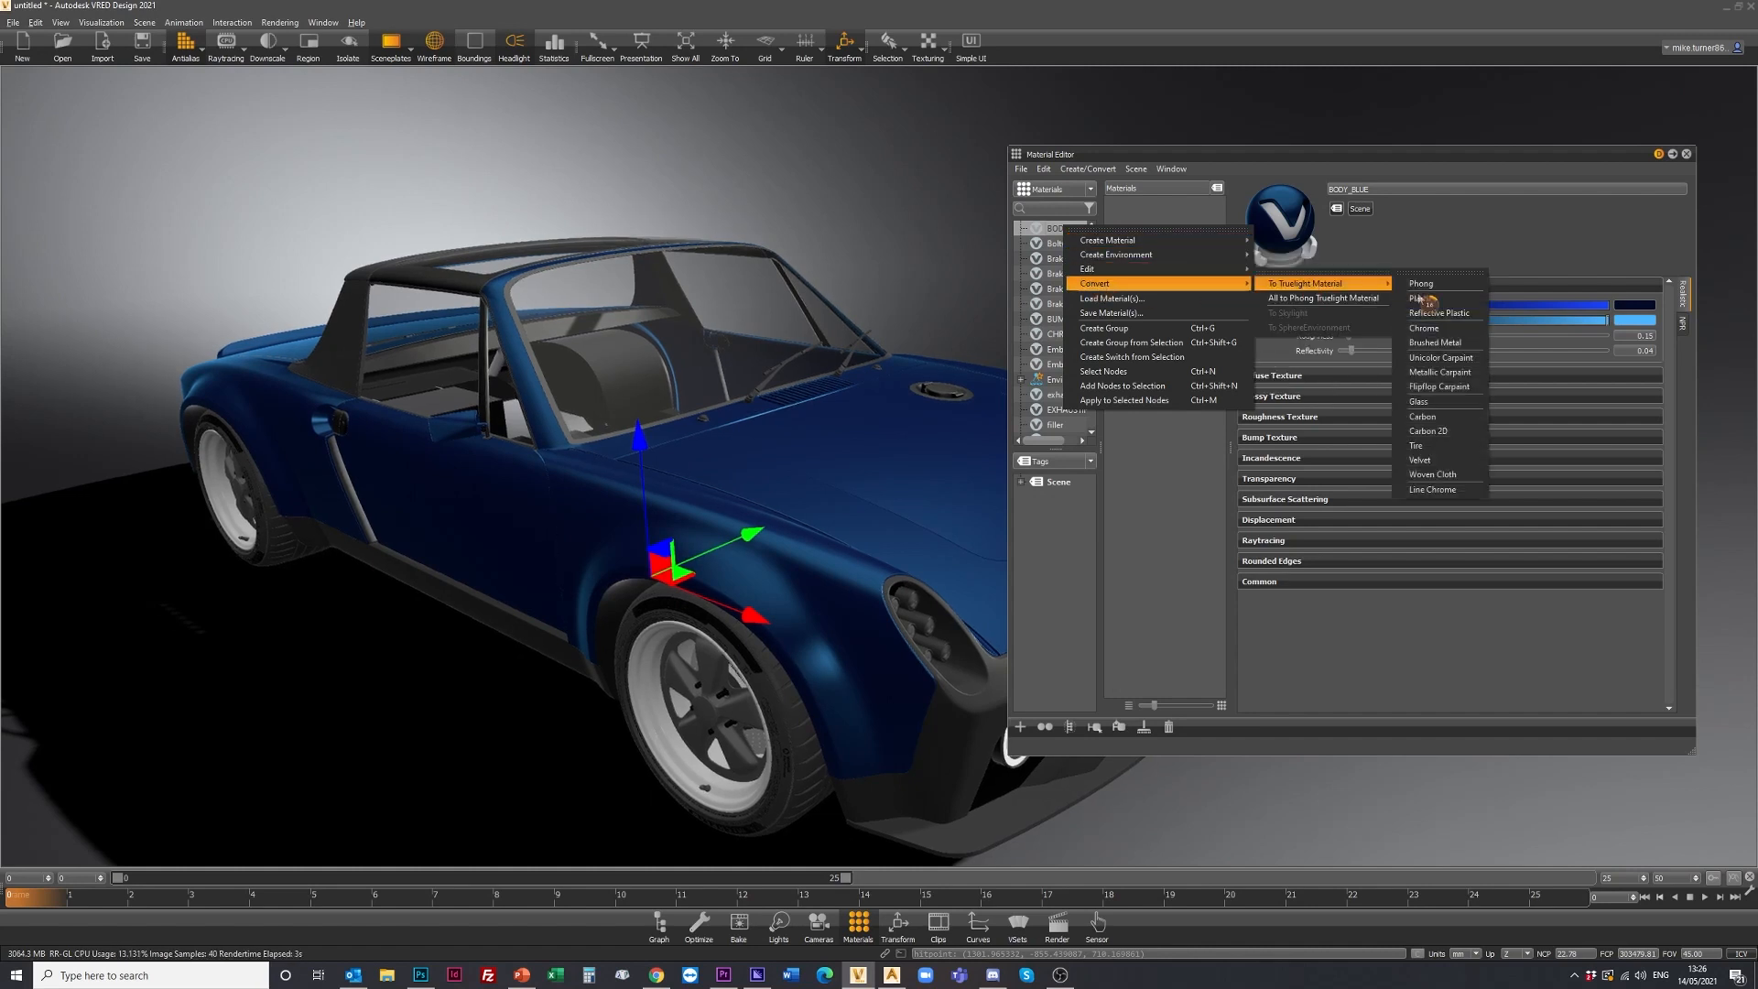
{"action": "left_click", "coordinate": [1440, 371]}
Pick the front wheel rim's Fuchs_1 material and convert it to a Truelight Brushed Metal.
{"action": "left_click_drag", "start_coordinate": [777, 498], "coordinate": [494, 511]}
{"action": "right_click_drag", "start_coordinate": [494, 510], "coordinate": [613, 596]}
{"action": "left_click_drag", "start_coordinate": [613, 596], "coordinate": [670, 525]}
{"action": "left_click_drag", "start_coordinate": [822, 608], "coordinate": [634, 583]}
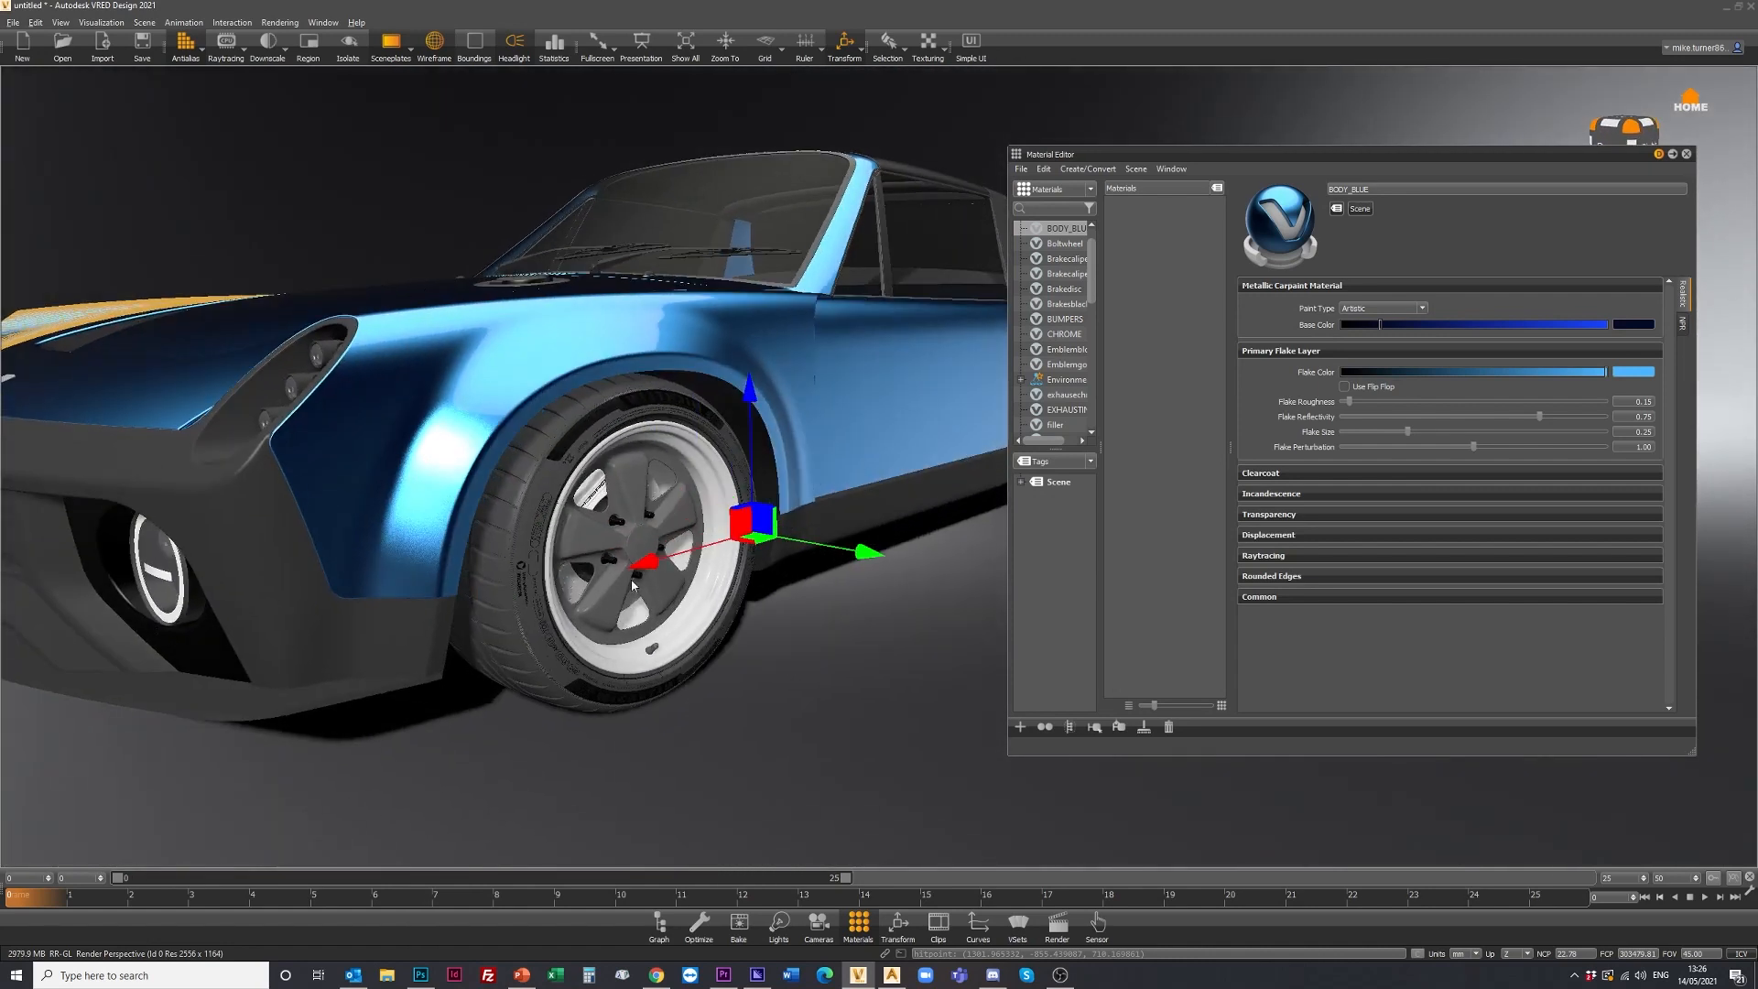
{"action": "left_click", "coordinate": [712, 592], "text": "shift"}
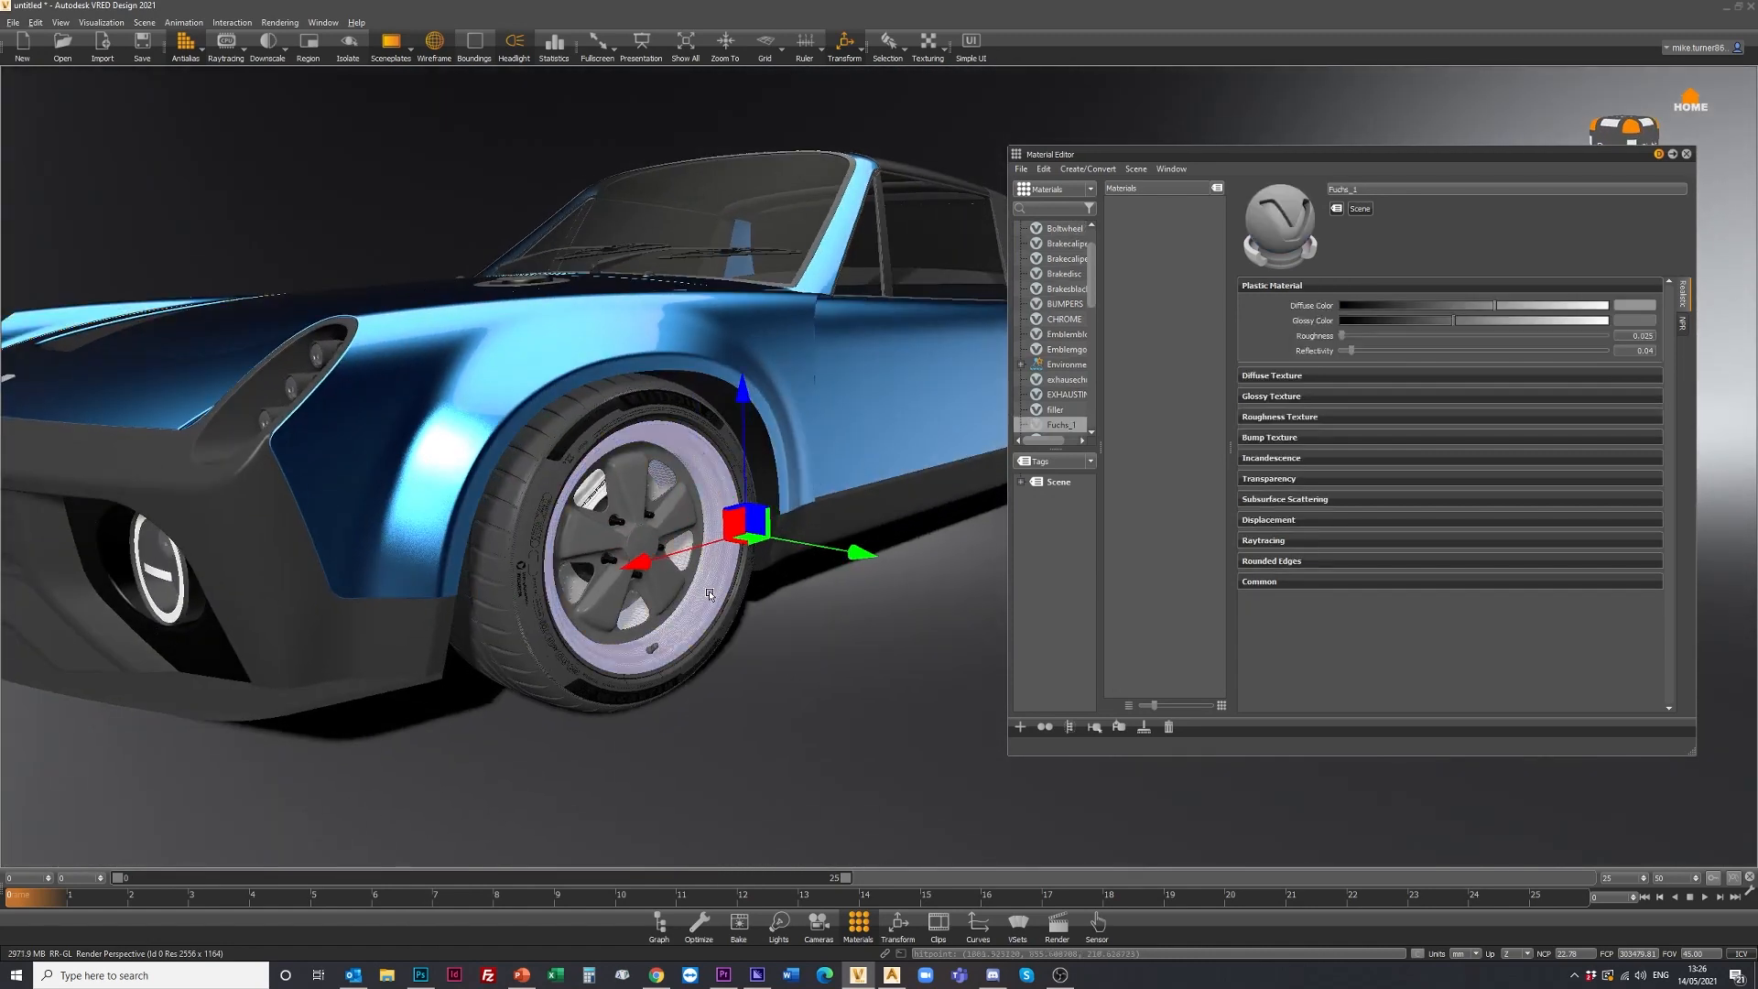
{"action": "right_click", "coordinate": [1065, 433]}
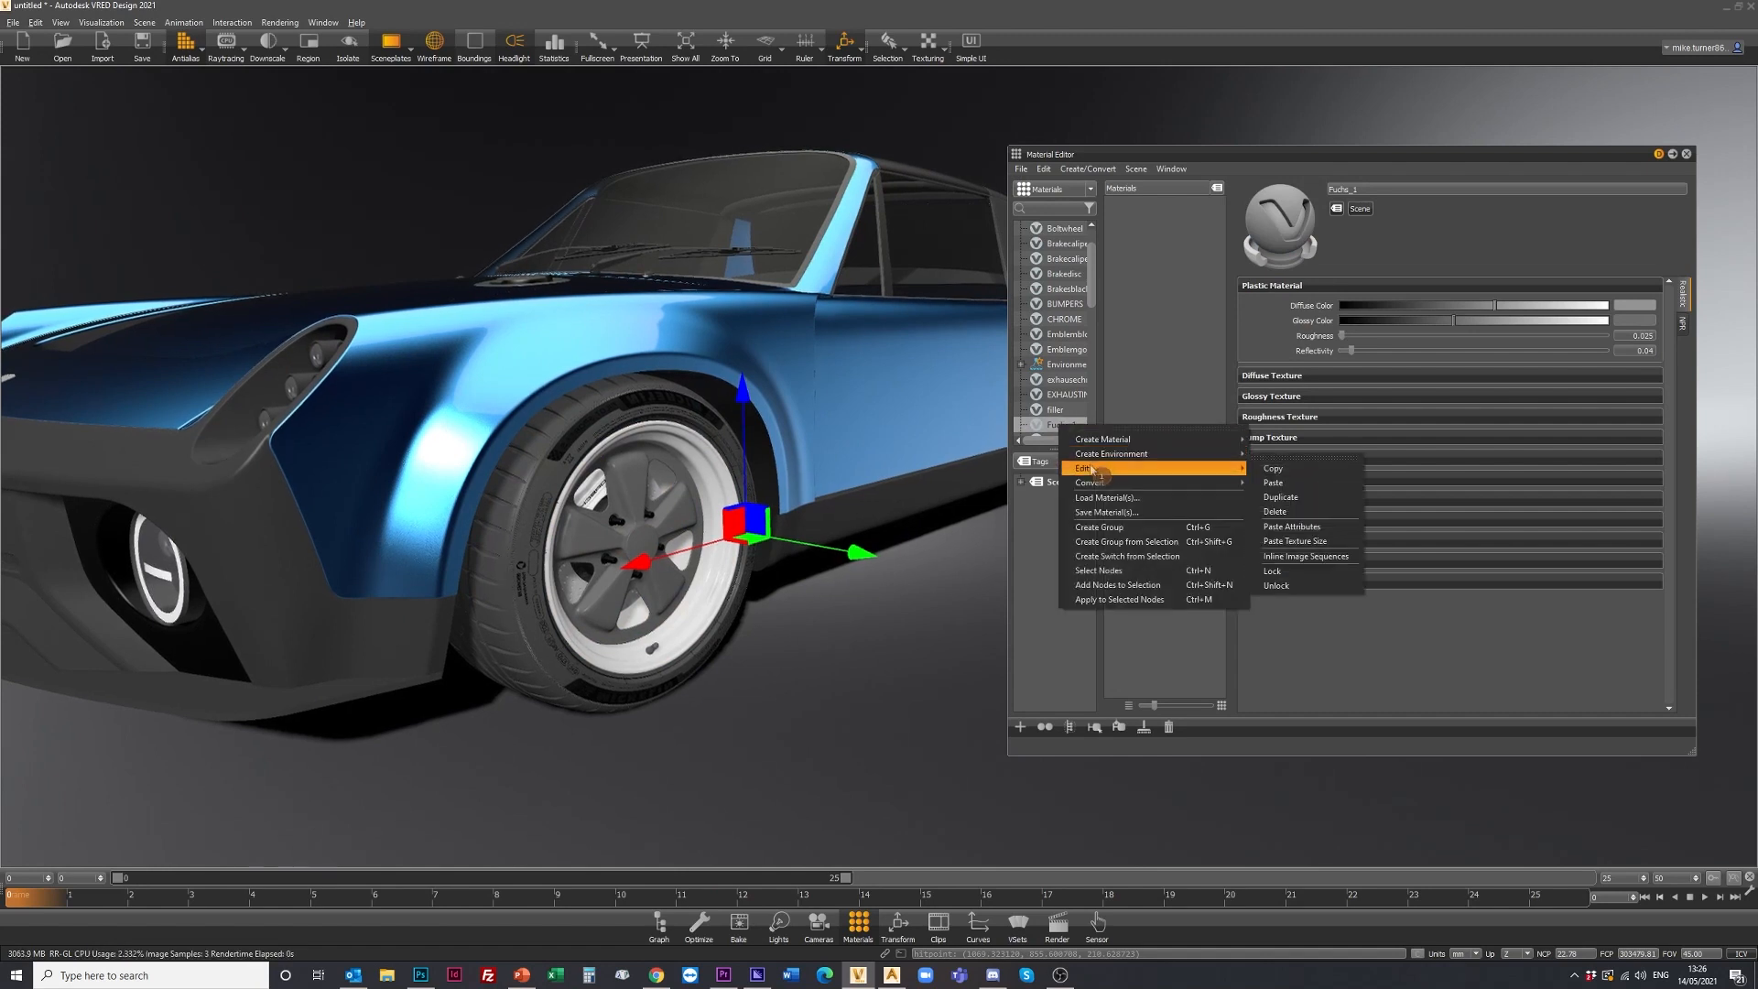
{"action": "mouse_move", "coordinate": [1096, 486]}
{"action": "mouse_move", "coordinate": [1293, 485]}
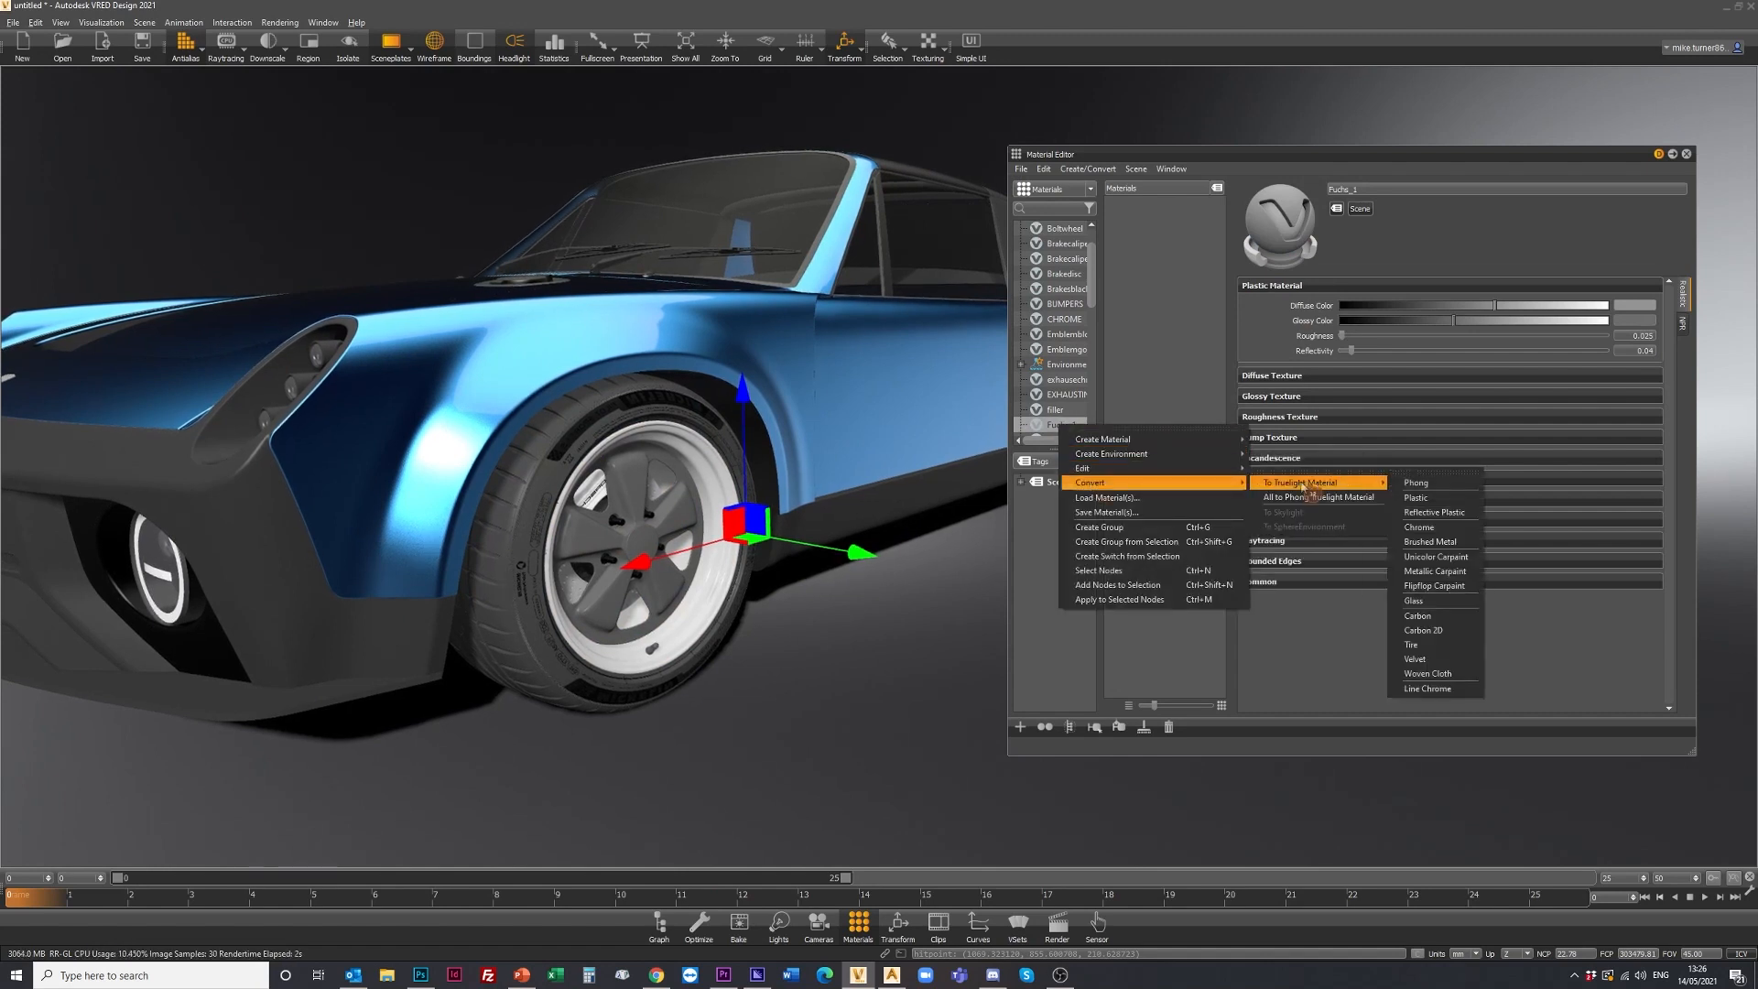
{"action": "left_click", "coordinate": [1434, 542]}
Turn off the wireframe display and give Fuchs_1 a lighter glossy color, Roughness U 1.07 and Roughness V 0.23.
{"action": "left_click_drag", "start_coordinate": [740, 568], "coordinate": [729, 623], "text": "alt"}
{"action": "left_click", "coordinate": [432, 45]}
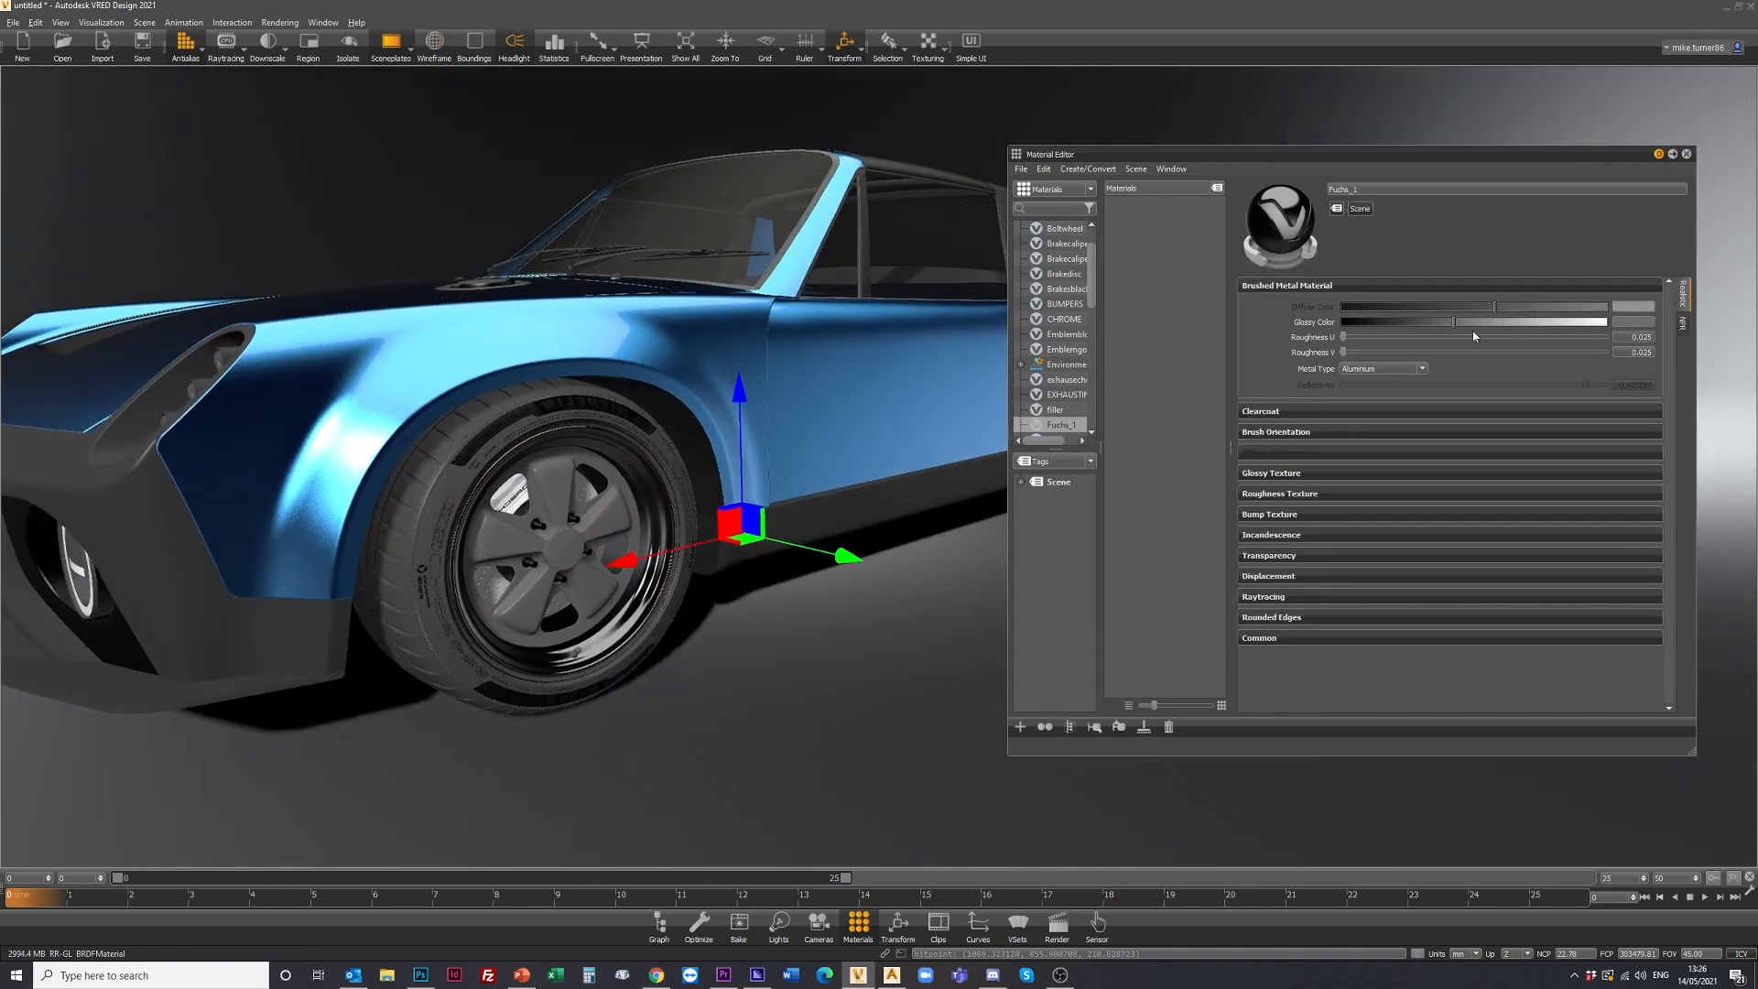
{"action": "left_click_drag", "start_coordinate": [1456, 322], "coordinate": [1570, 323]}
{"action": "mouse_move", "coordinate": [1343, 337]}
{"action": "left_mouse_down"}
{"action": "mouse_move", "coordinate": [1393, 337]}
{"action": "mouse_move", "coordinate": [1354, 354]}
{"action": "mouse_move", "coordinate": [1404, 355]}
{"action": "mouse_move", "coordinate": [1353, 366]}
{"action": "left_mouse_up"}
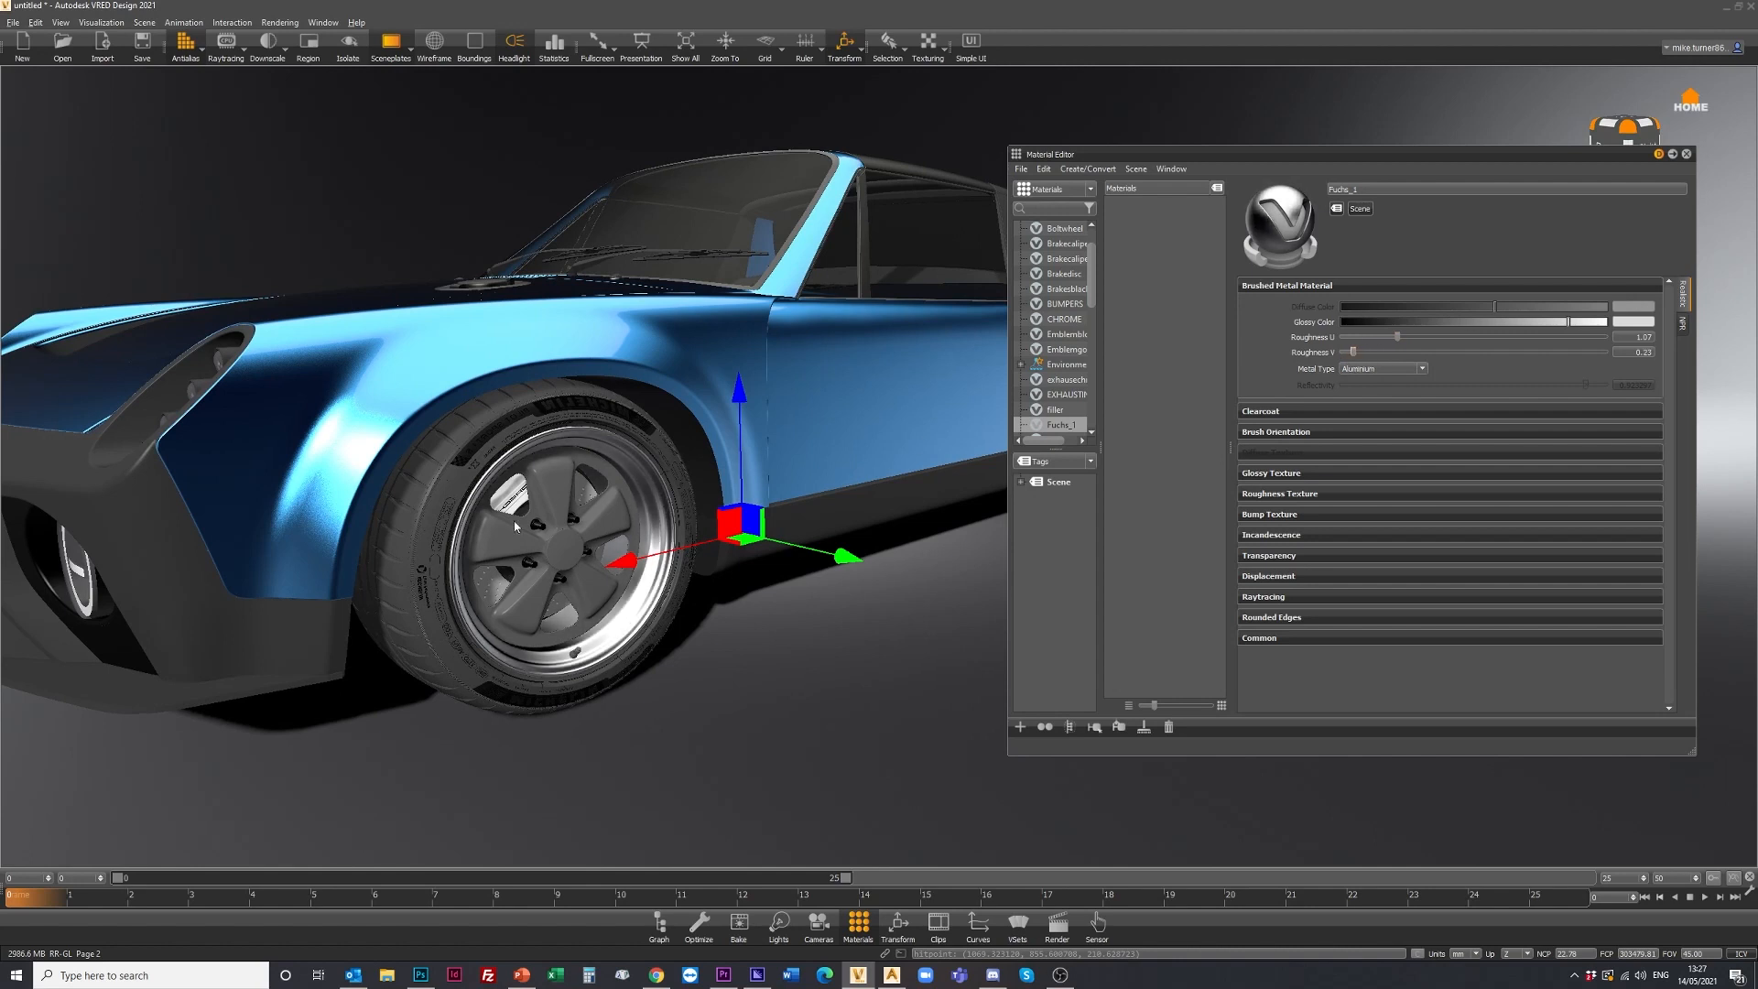
Pick the WIPAC_LENS material from a lens in the front headlight cluster.
{"action": "right_click_drag", "start_coordinate": [515, 527], "coordinate": [504, 492], "text": "alt"}
{"action": "left_click_drag", "start_coordinate": [503, 493], "coordinate": [476, 534], "text": "alt"}
{"action": "right_click_drag", "start_coordinate": [475, 534], "coordinate": [402, 544], "text": "alt"}
{"action": "left_click_drag", "start_coordinate": [403, 545], "coordinate": [490, 568], "text": "alt"}
{"action": "right_click_drag", "start_coordinate": [490, 568], "coordinate": [463, 586], "text": "alt"}
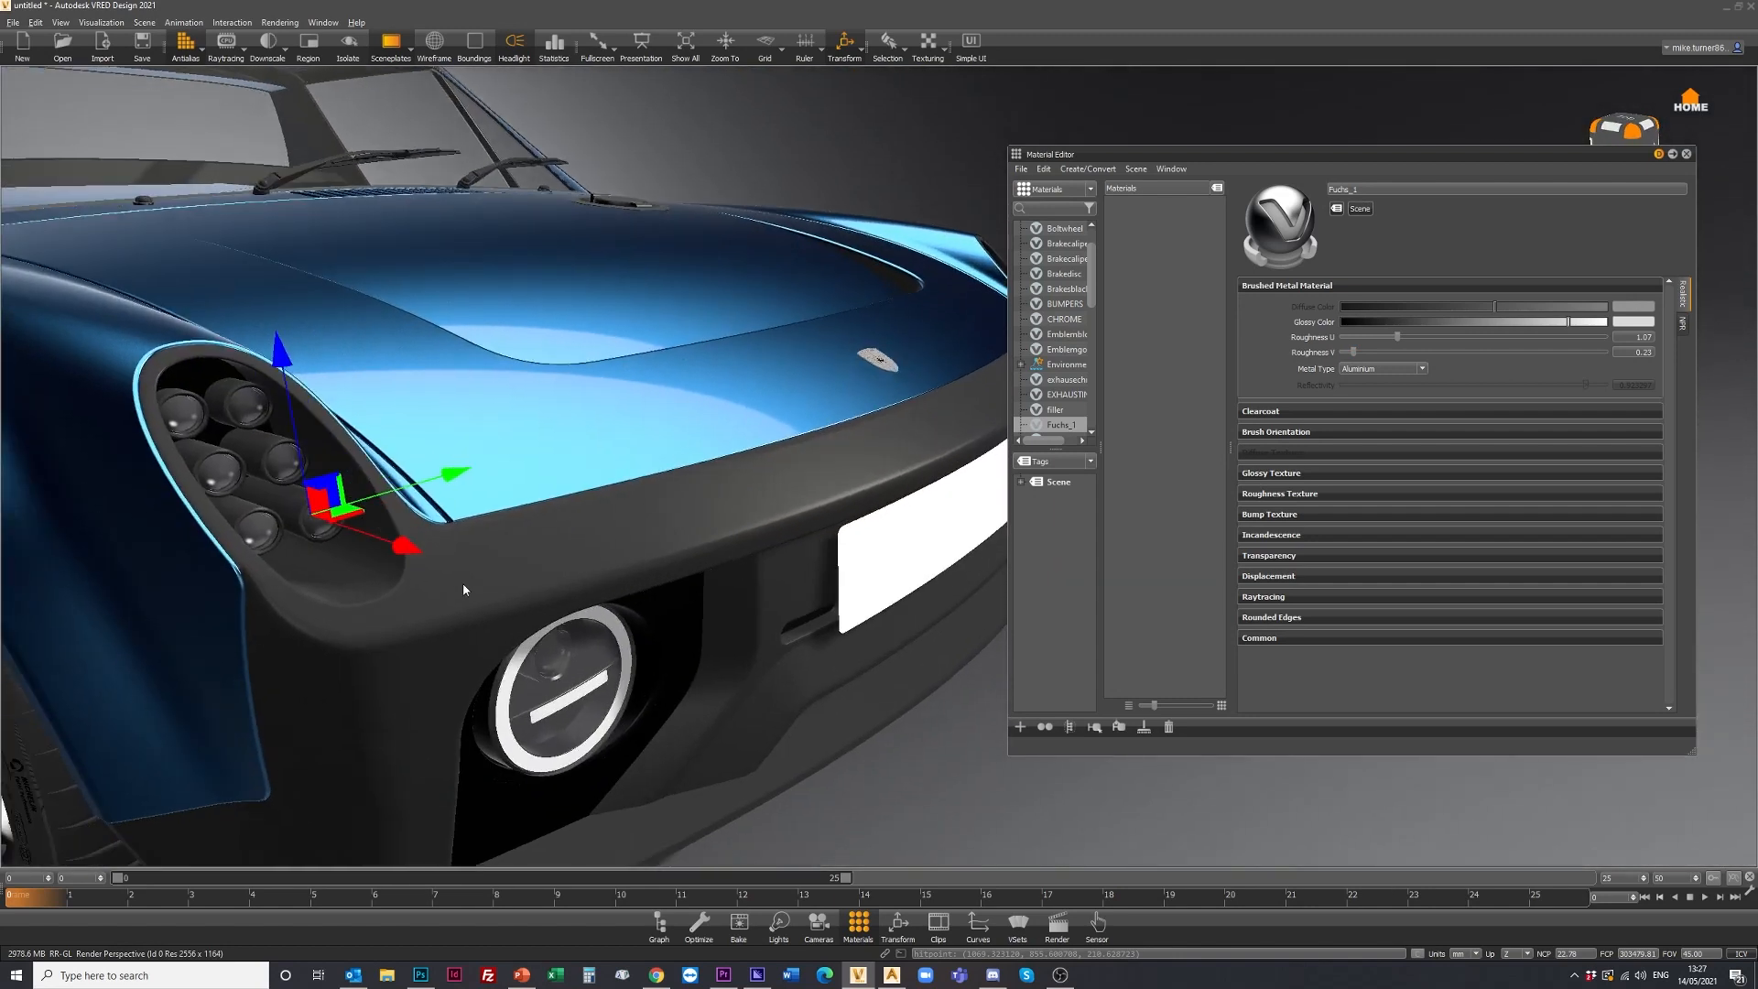
{"action": "left_click_drag", "start_coordinate": [463, 589], "coordinate": [317, 579], "text": "alt"}
{"action": "middle_click_drag", "start_coordinate": [317, 578], "coordinate": [459, 564], "text": "alt"}
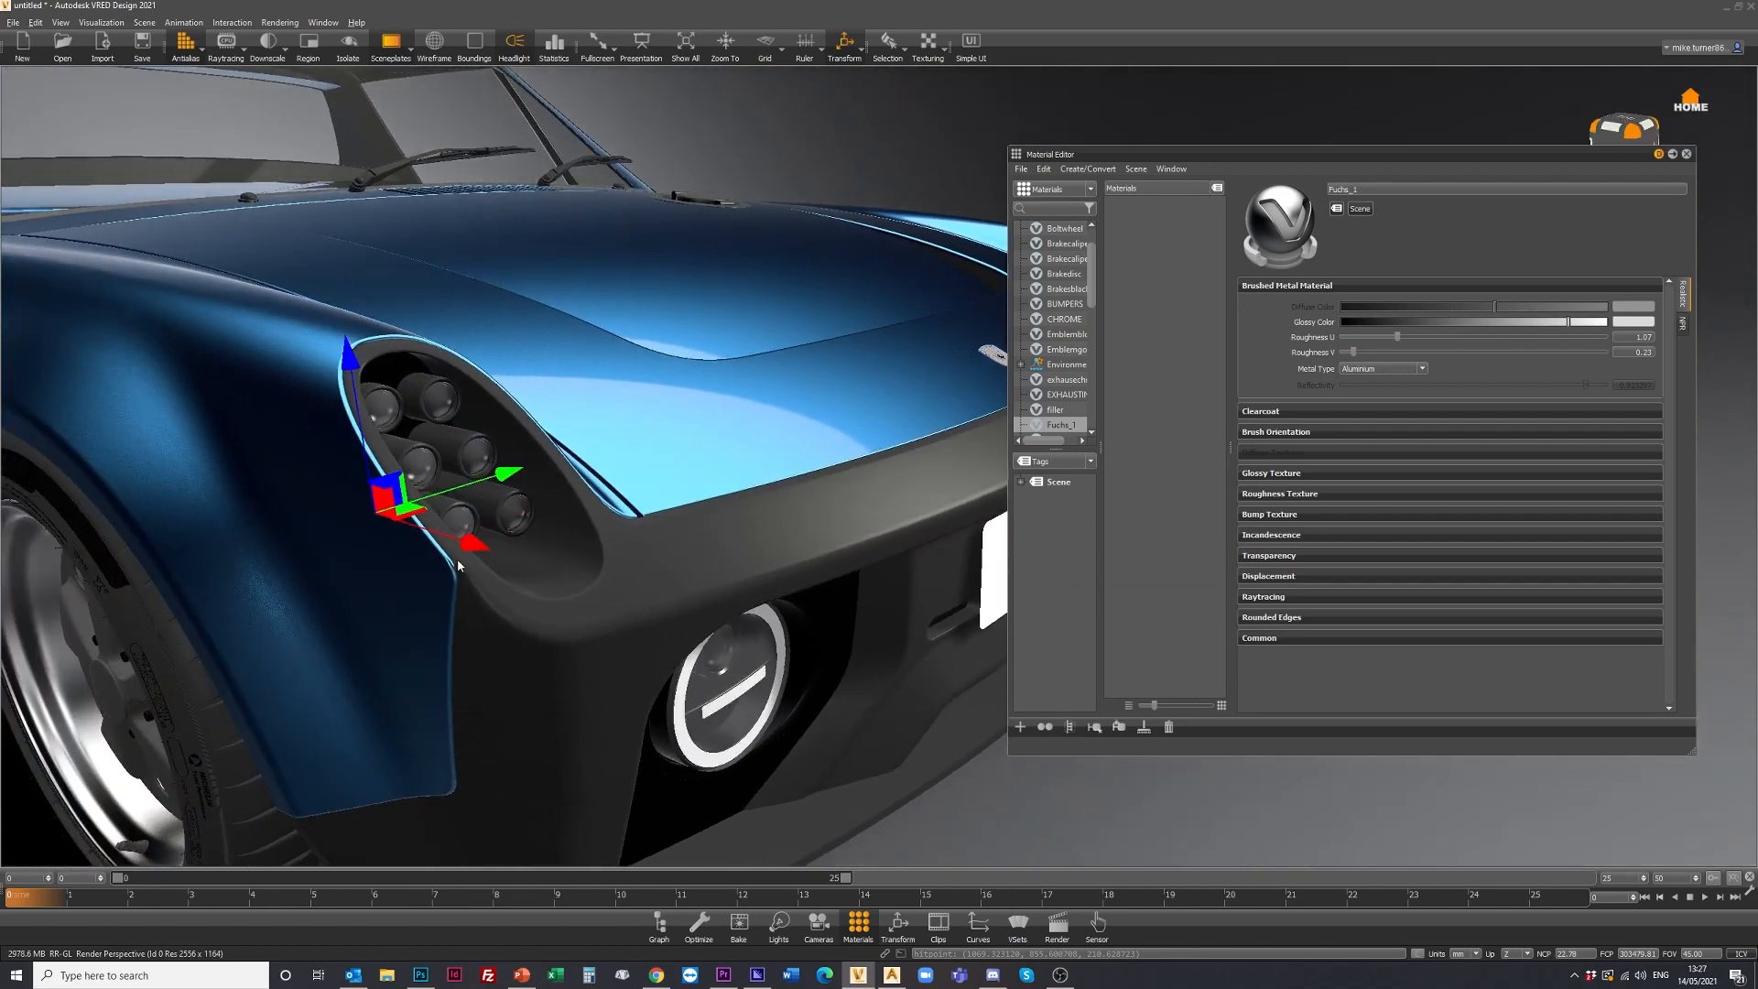
{"action": "right_click_drag", "start_coordinate": [459, 564], "coordinate": [436, 436], "text": "alt"}
{"action": "middle_click_drag", "start_coordinate": [436, 436], "coordinate": [602, 468], "text": "alt"}
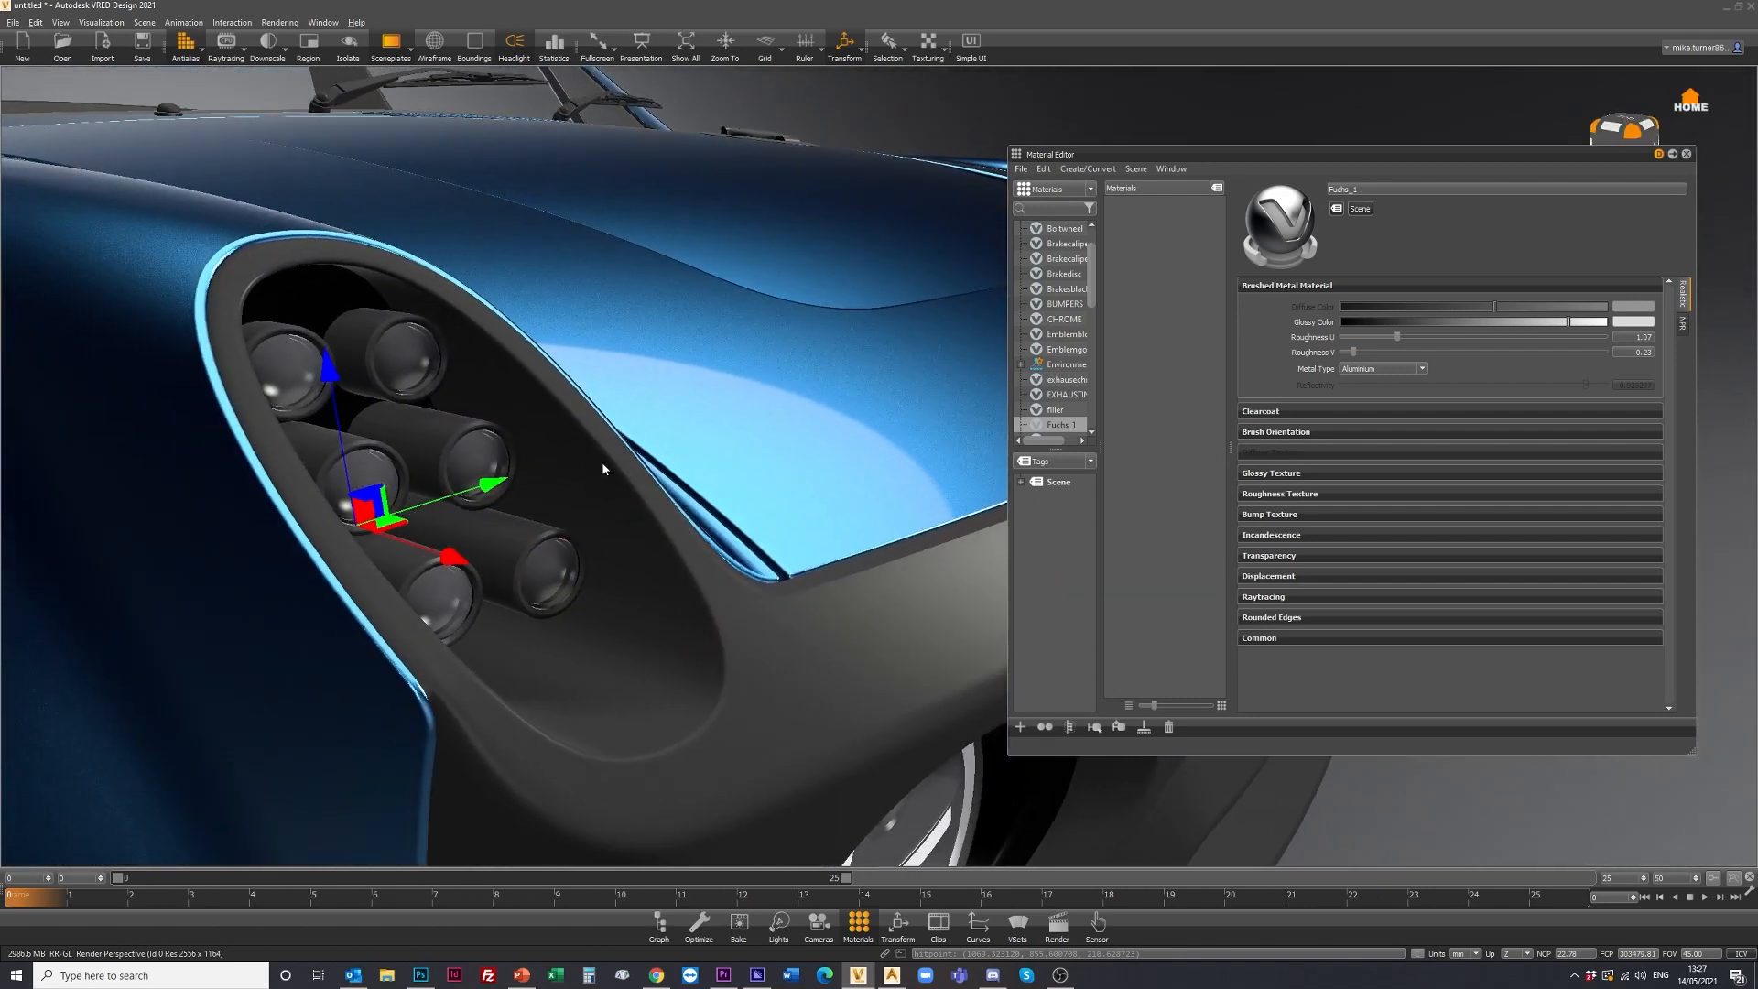
{"action": "left_click", "coordinate": [397, 364]}
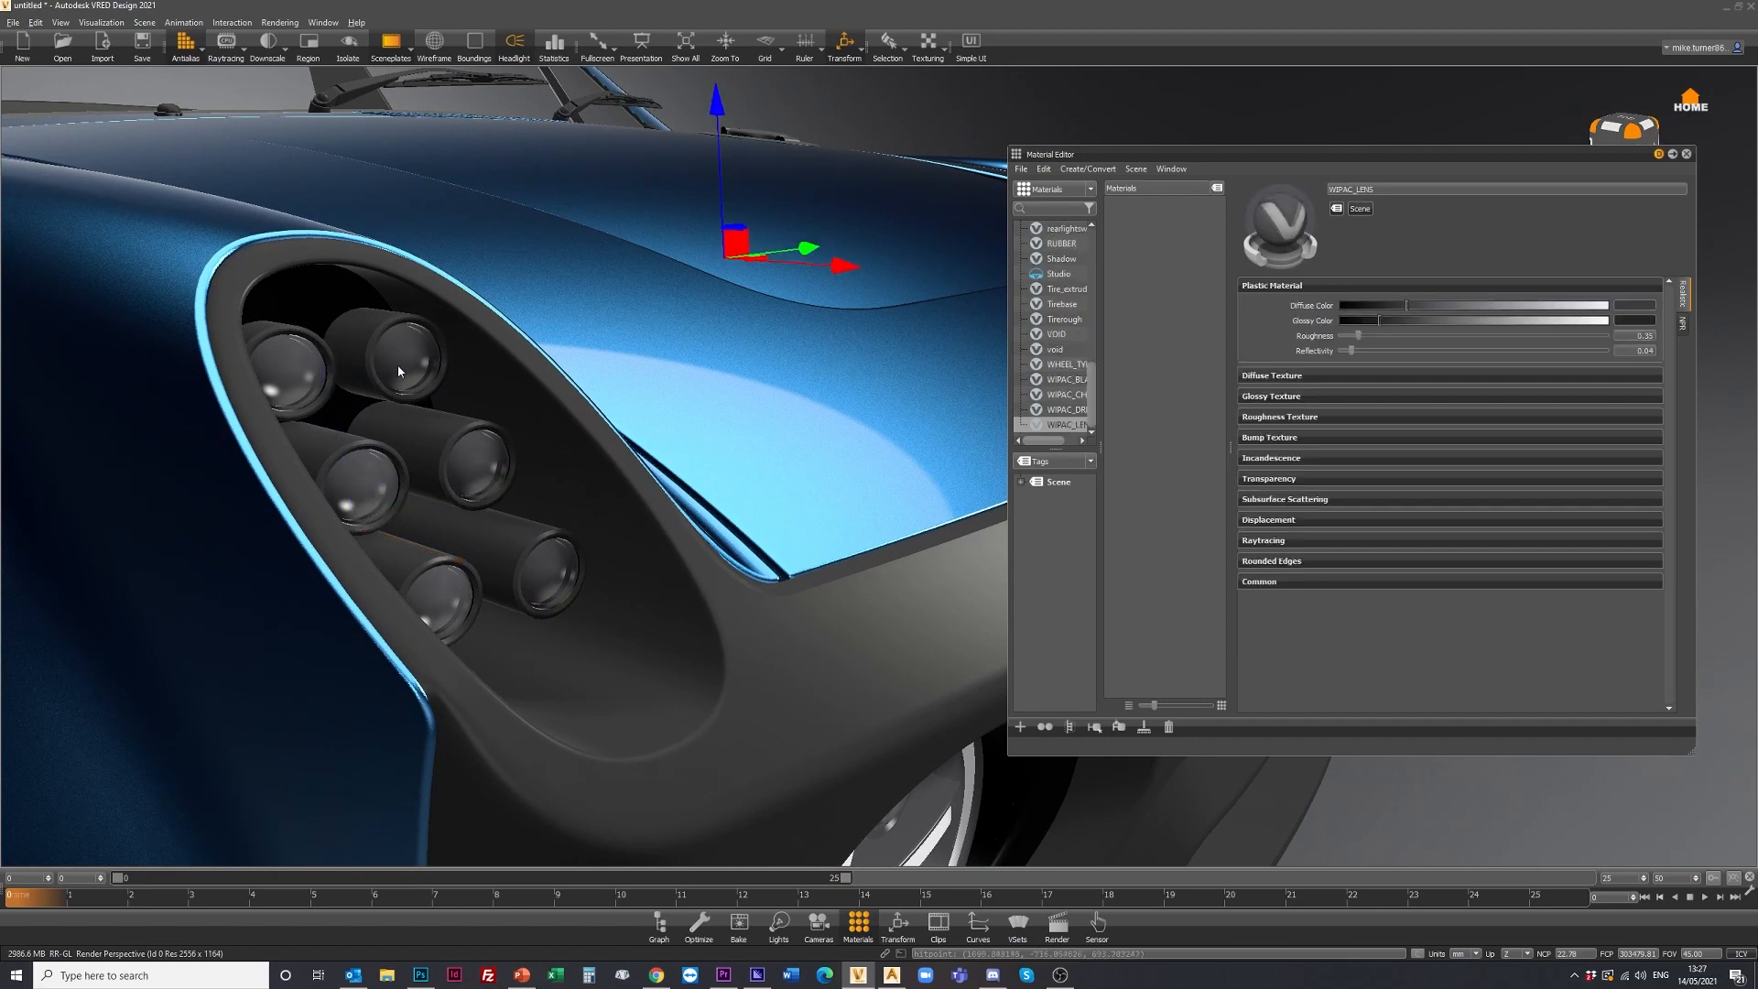
Set the WIPAC_LENS material's incandescence to an intensity of about 88.34 with a mid-grey color.
{"action": "left_click", "coordinate": [1259, 479]}
{"action": "left_click", "coordinate": [1259, 479]}
{"action": "left_click", "coordinate": [1260, 458]}
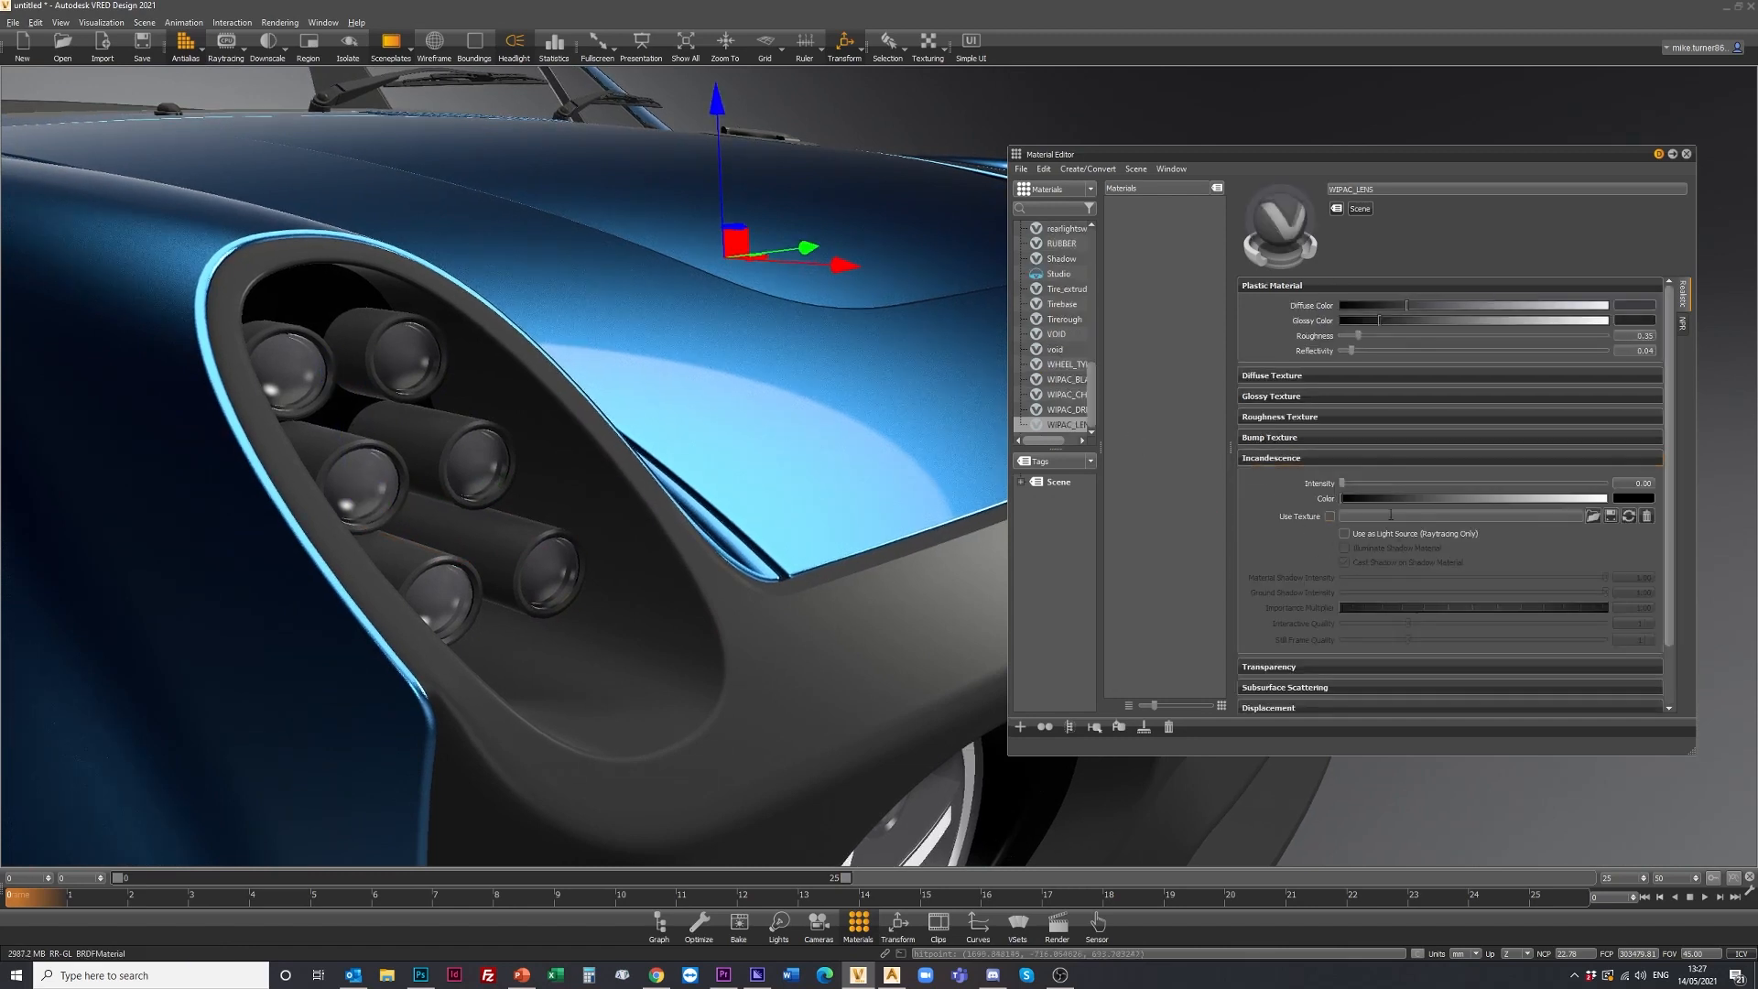
{"action": "left_click_drag", "start_coordinate": [1345, 484], "coordinate": [1364, 483]}
{"action": "left_click", "coordinate": [1476, 499]}
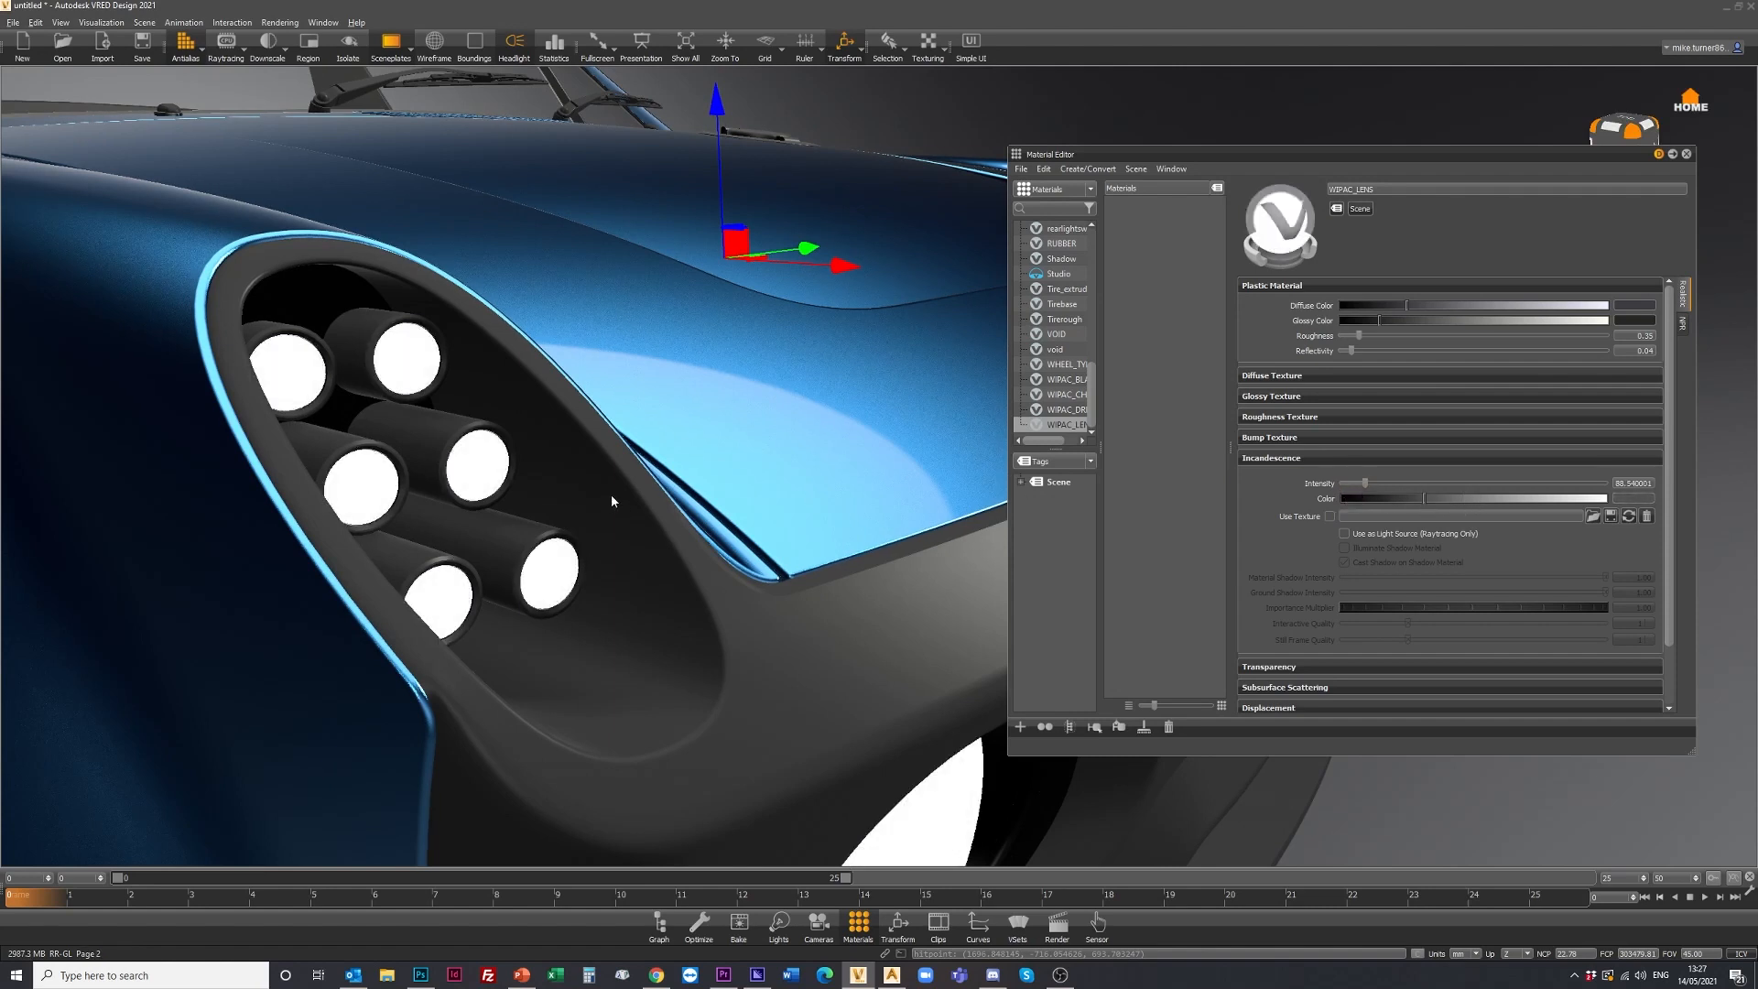
Check the headlights from farther back and set the WIPAC_LENS incandescence intensity to 0.
{"action": "scroll", "coordinate": [612, 501], "scroll_direction": "down", "scroll_amount": 5}
{"action": "left_click_drag", "start_coordinate": [612, 501], "coordinate": [585, 566], "text": "alt"}
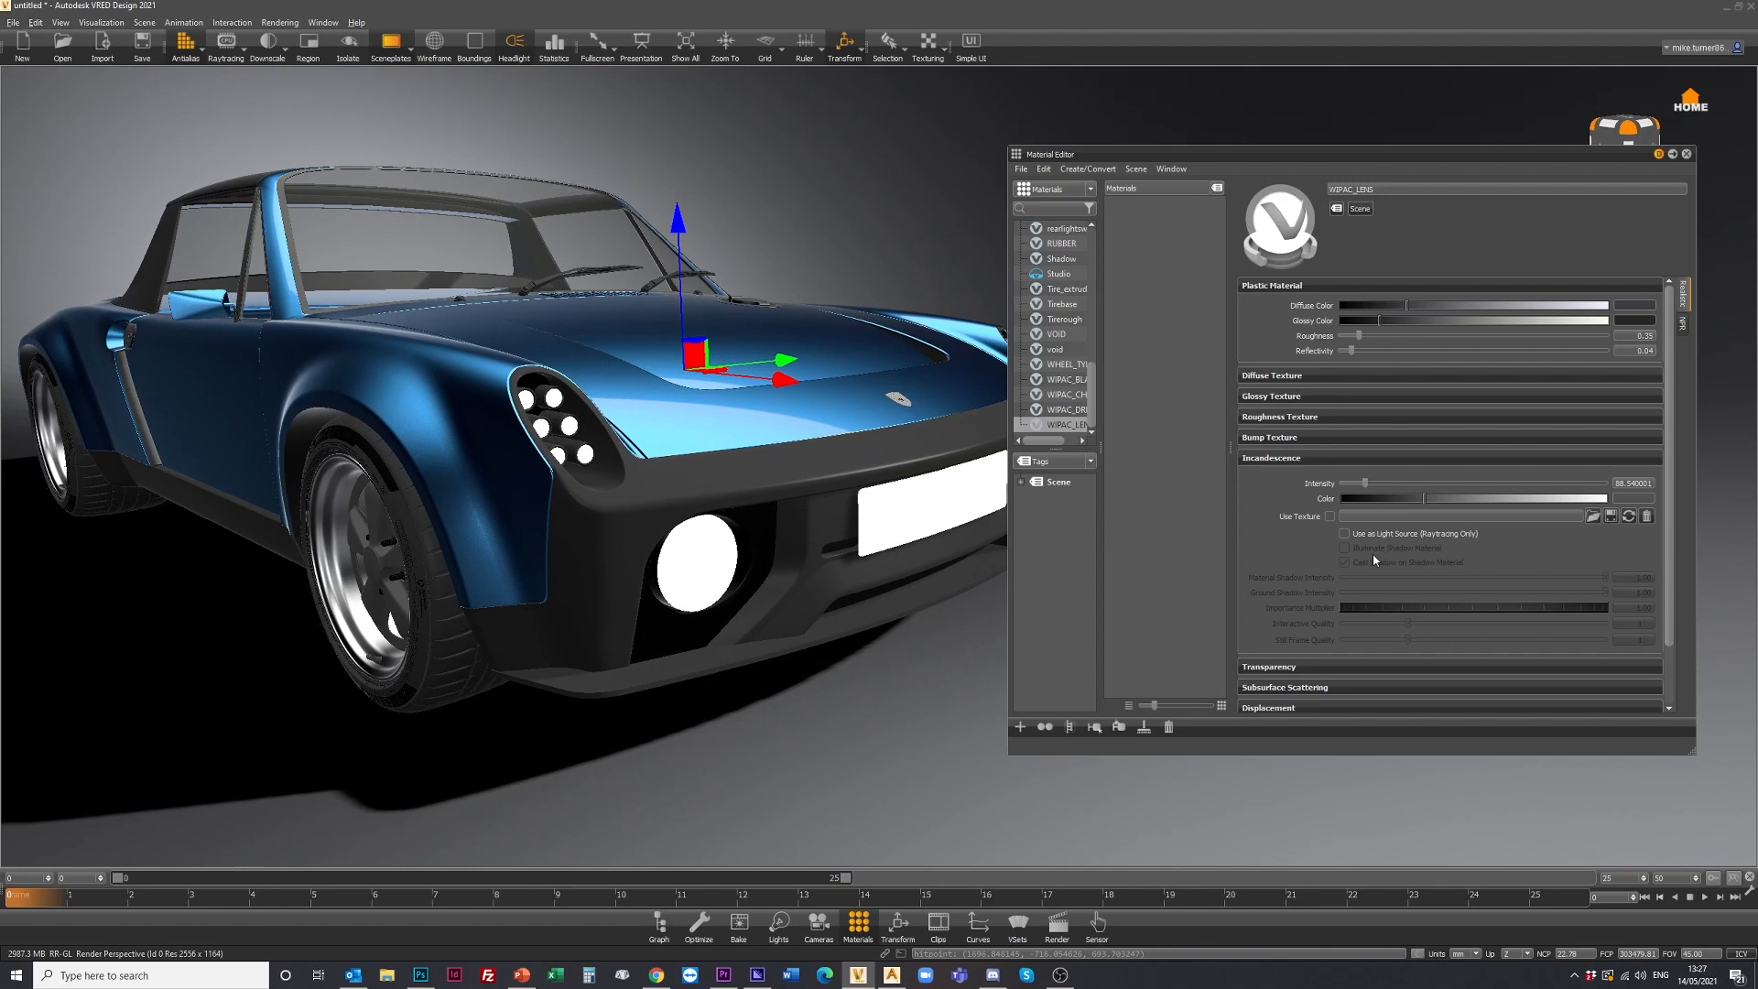
{"action": "left_click_drag", "start_coordinate": [1344, 487], "coordinate": [1341, 492]}
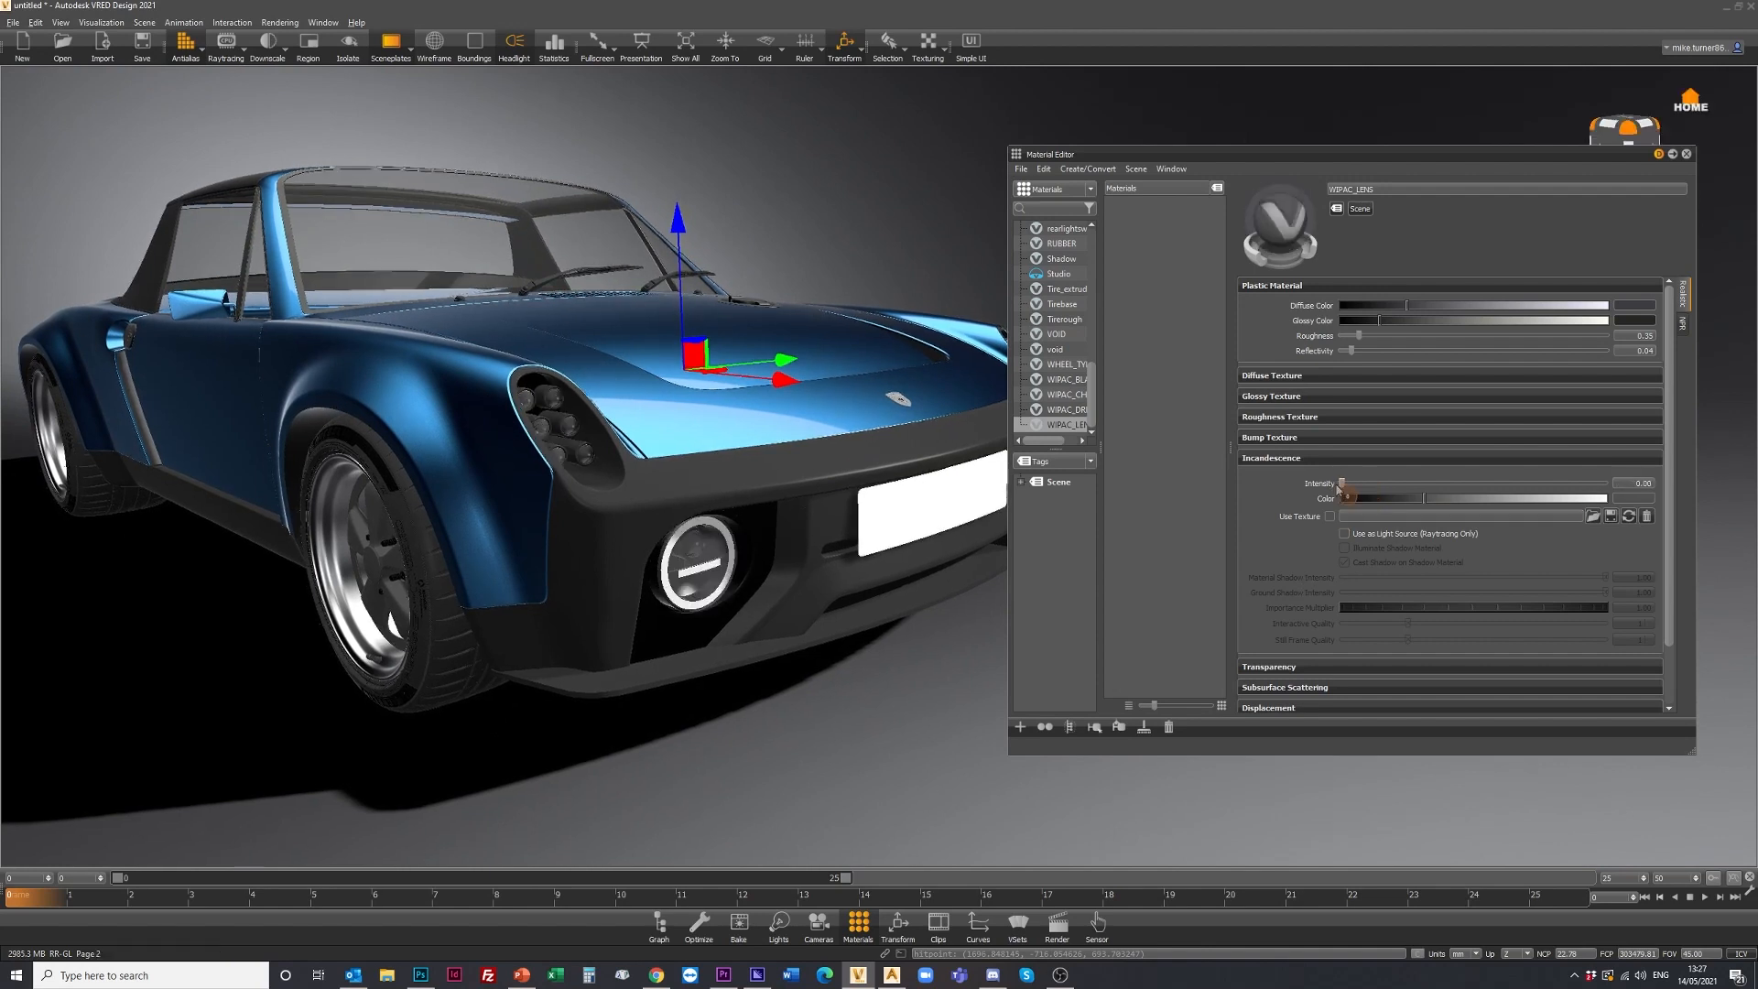
Pick the BODY_BLUE carpaint material from the car's door and give it a brighter blue base color.
{"action": "left_click_drag", "start_coordinate": [421, 516], "coordinate": [462, 549]}
{"action": "left_click", "coordinate": [1688, 154]}
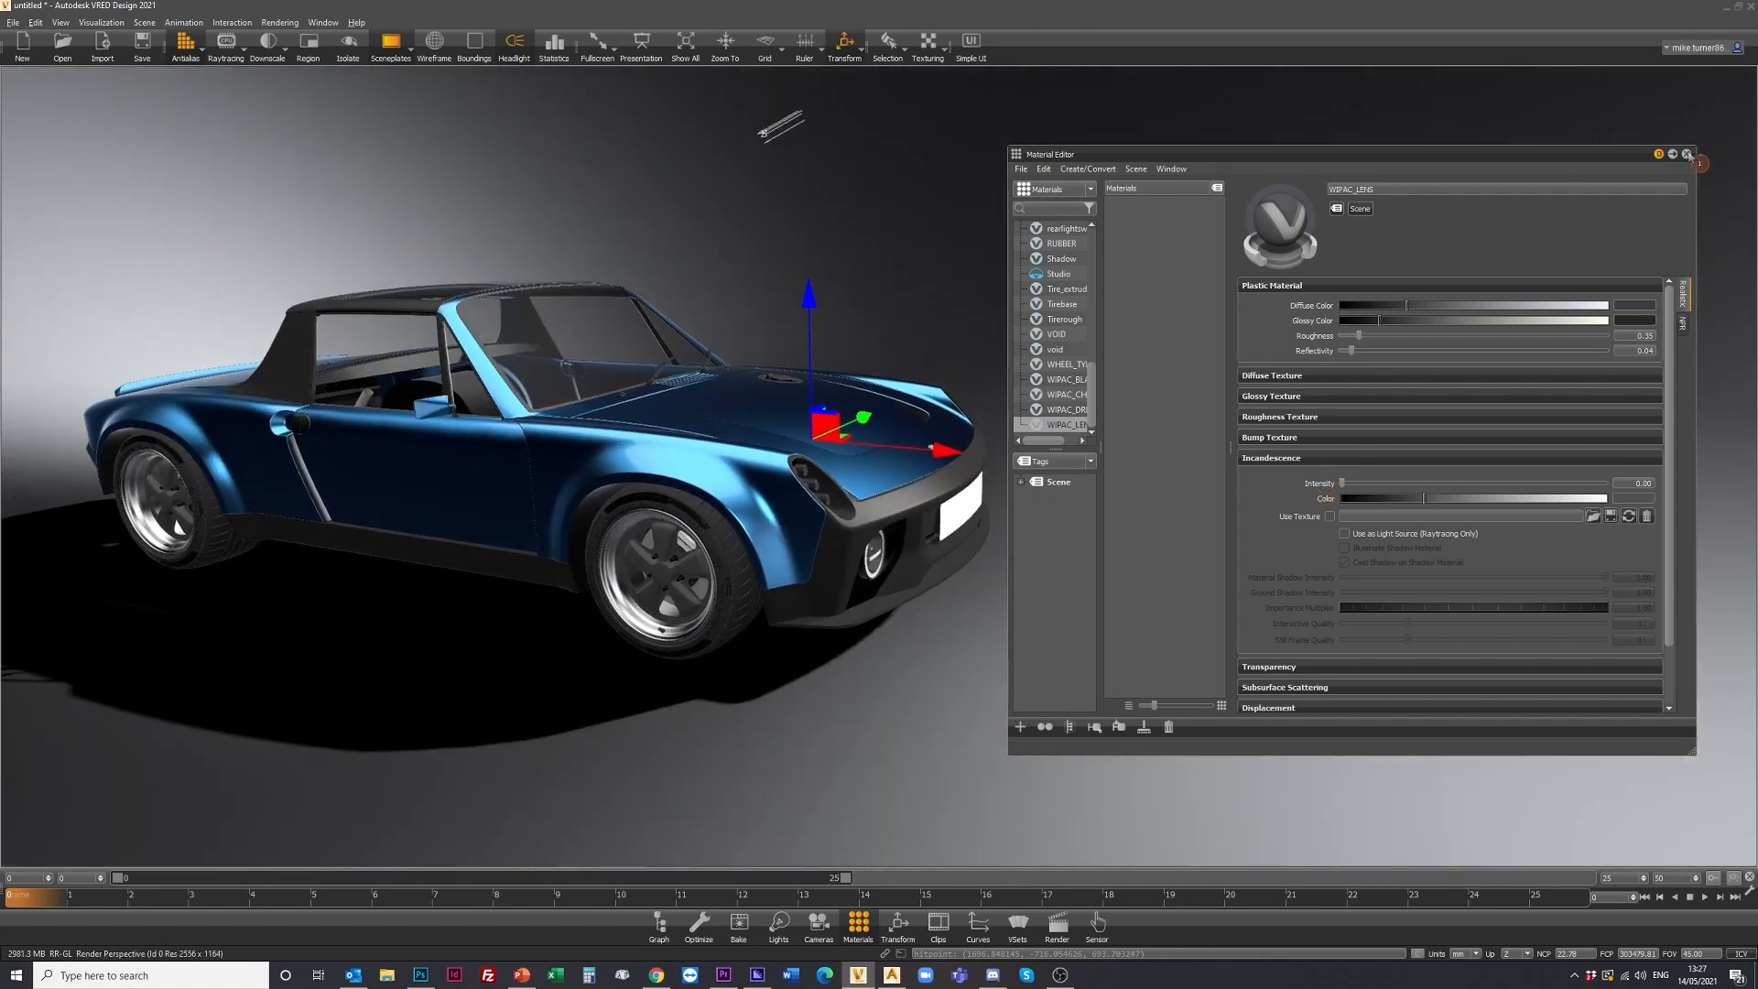
{"action": "left_click", "coordinate": [1688, 154]}
{"action": "left_click_drag", "start_coordinate": [421, 504], "coordinate": [707, 536]}
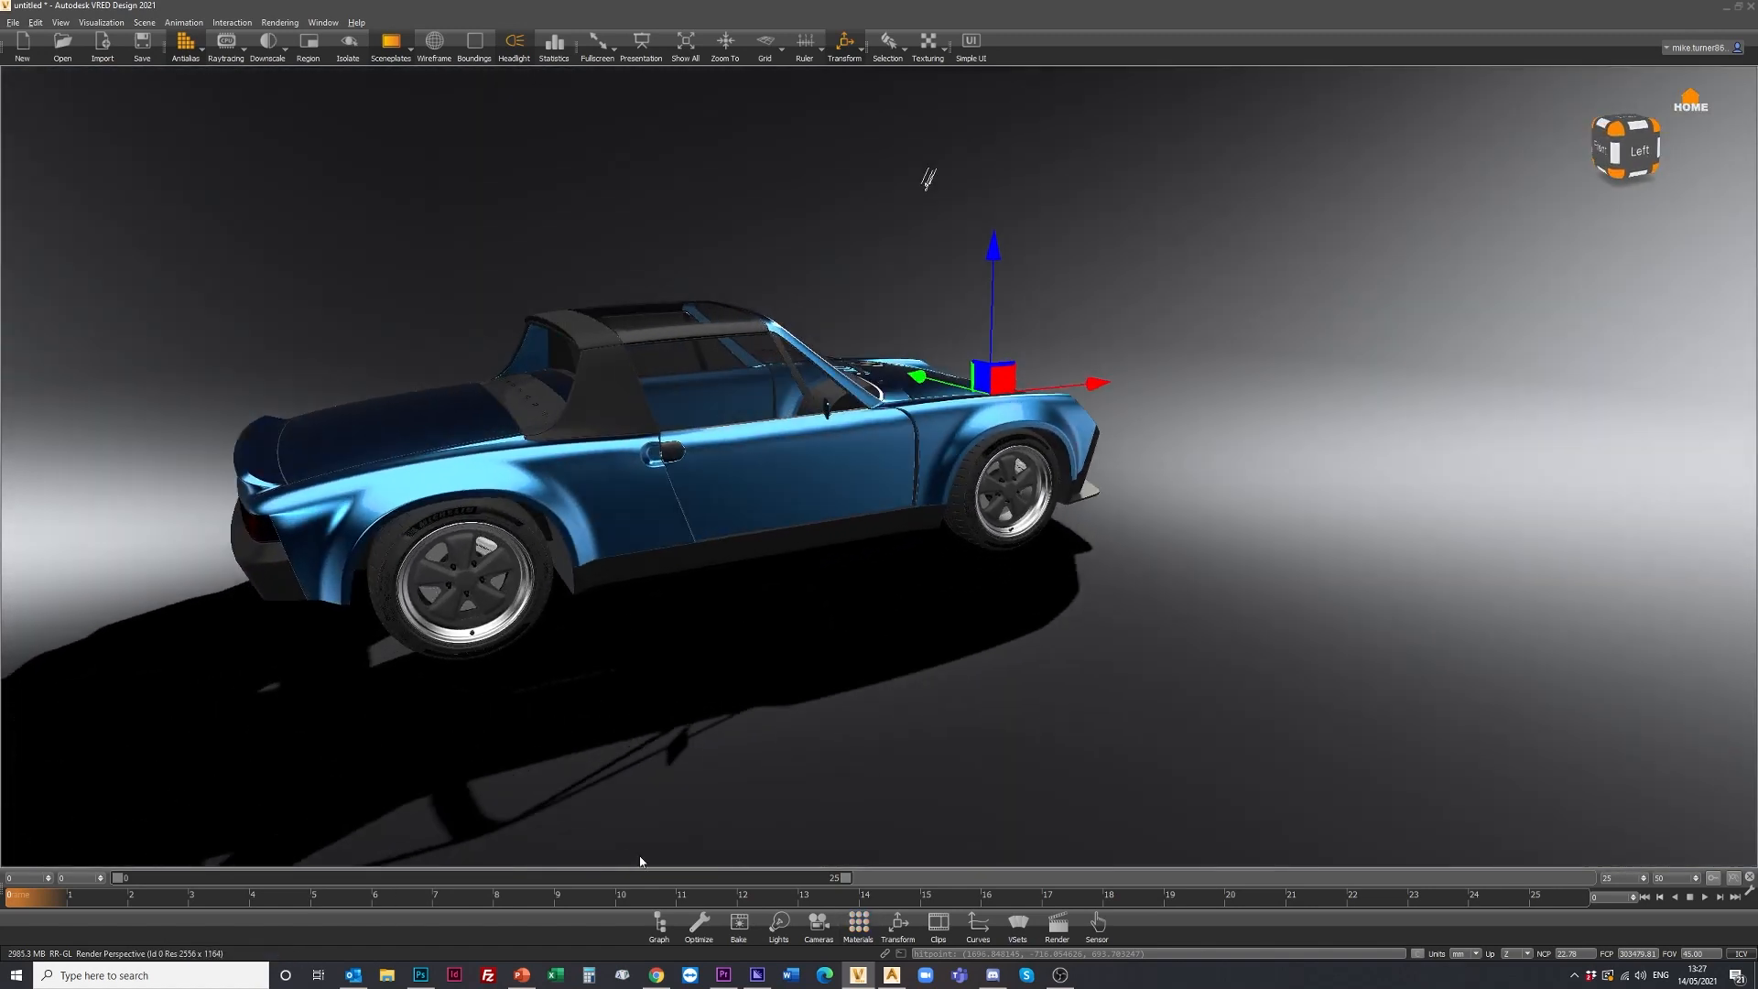
{"action": "left_click", "coordinate": [845, 929]}
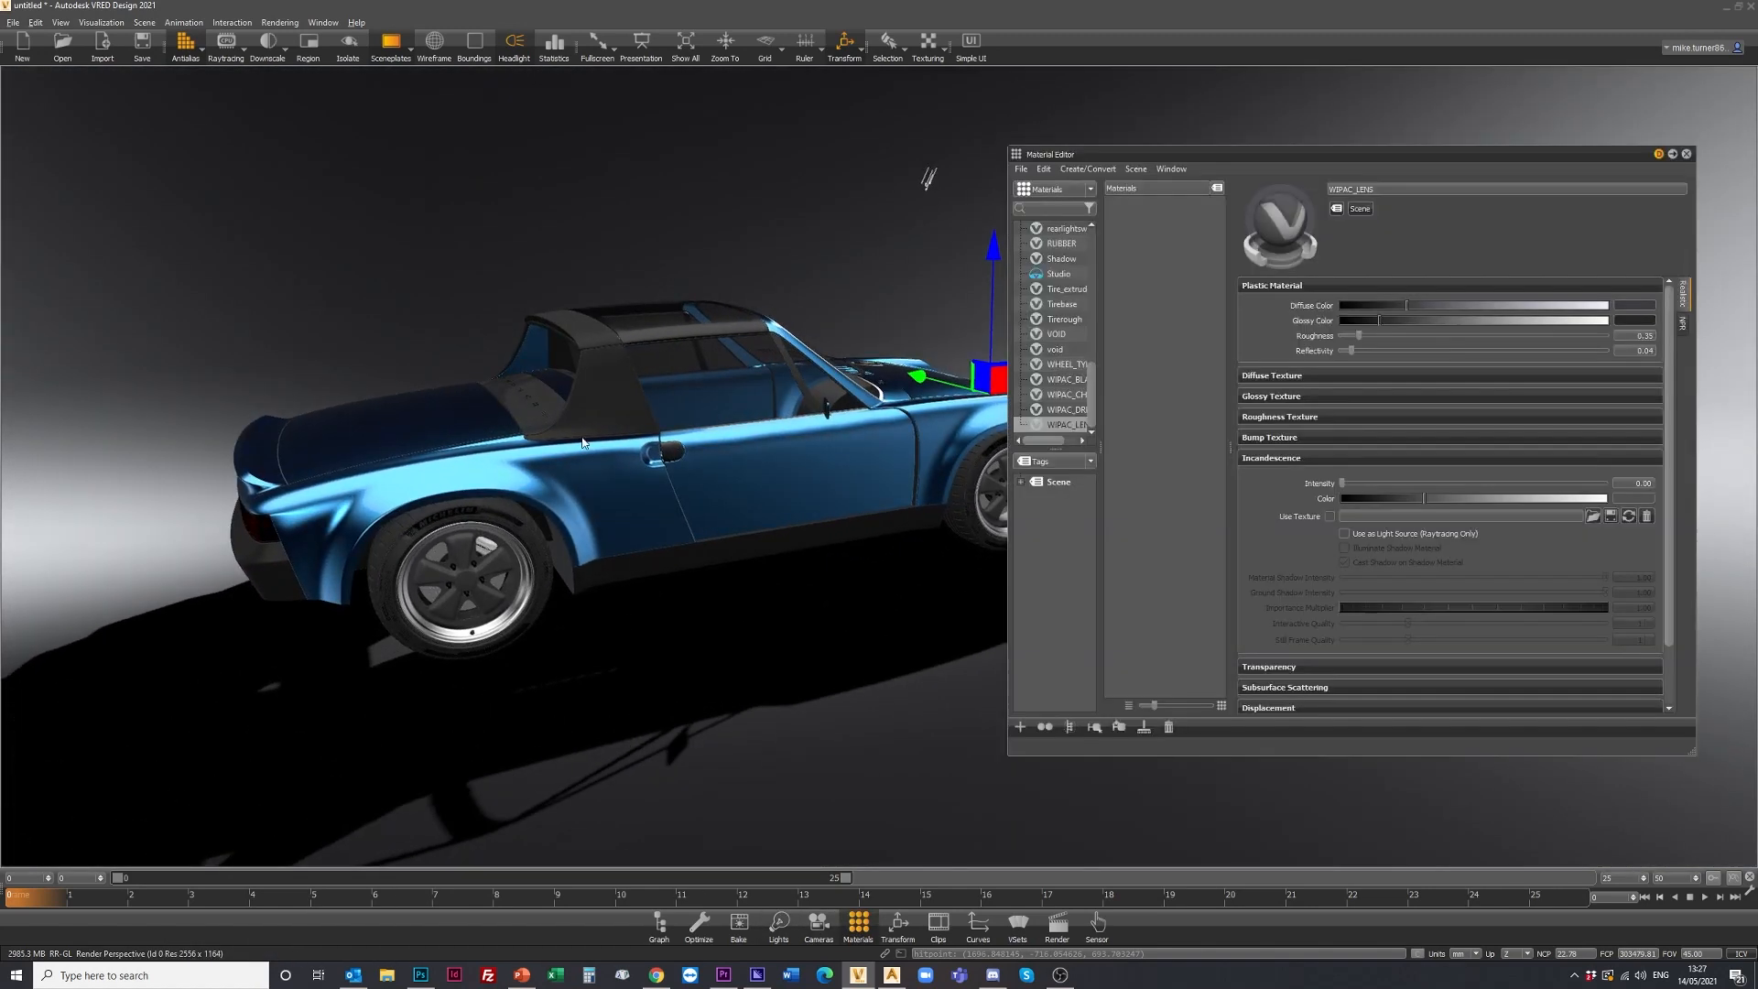
{"action": "left_click", "coordinate": [758, 504]}
{"action": "left_click_drag", "start_coordinate": [1384, 326], "coordinate": [1409, 324]}
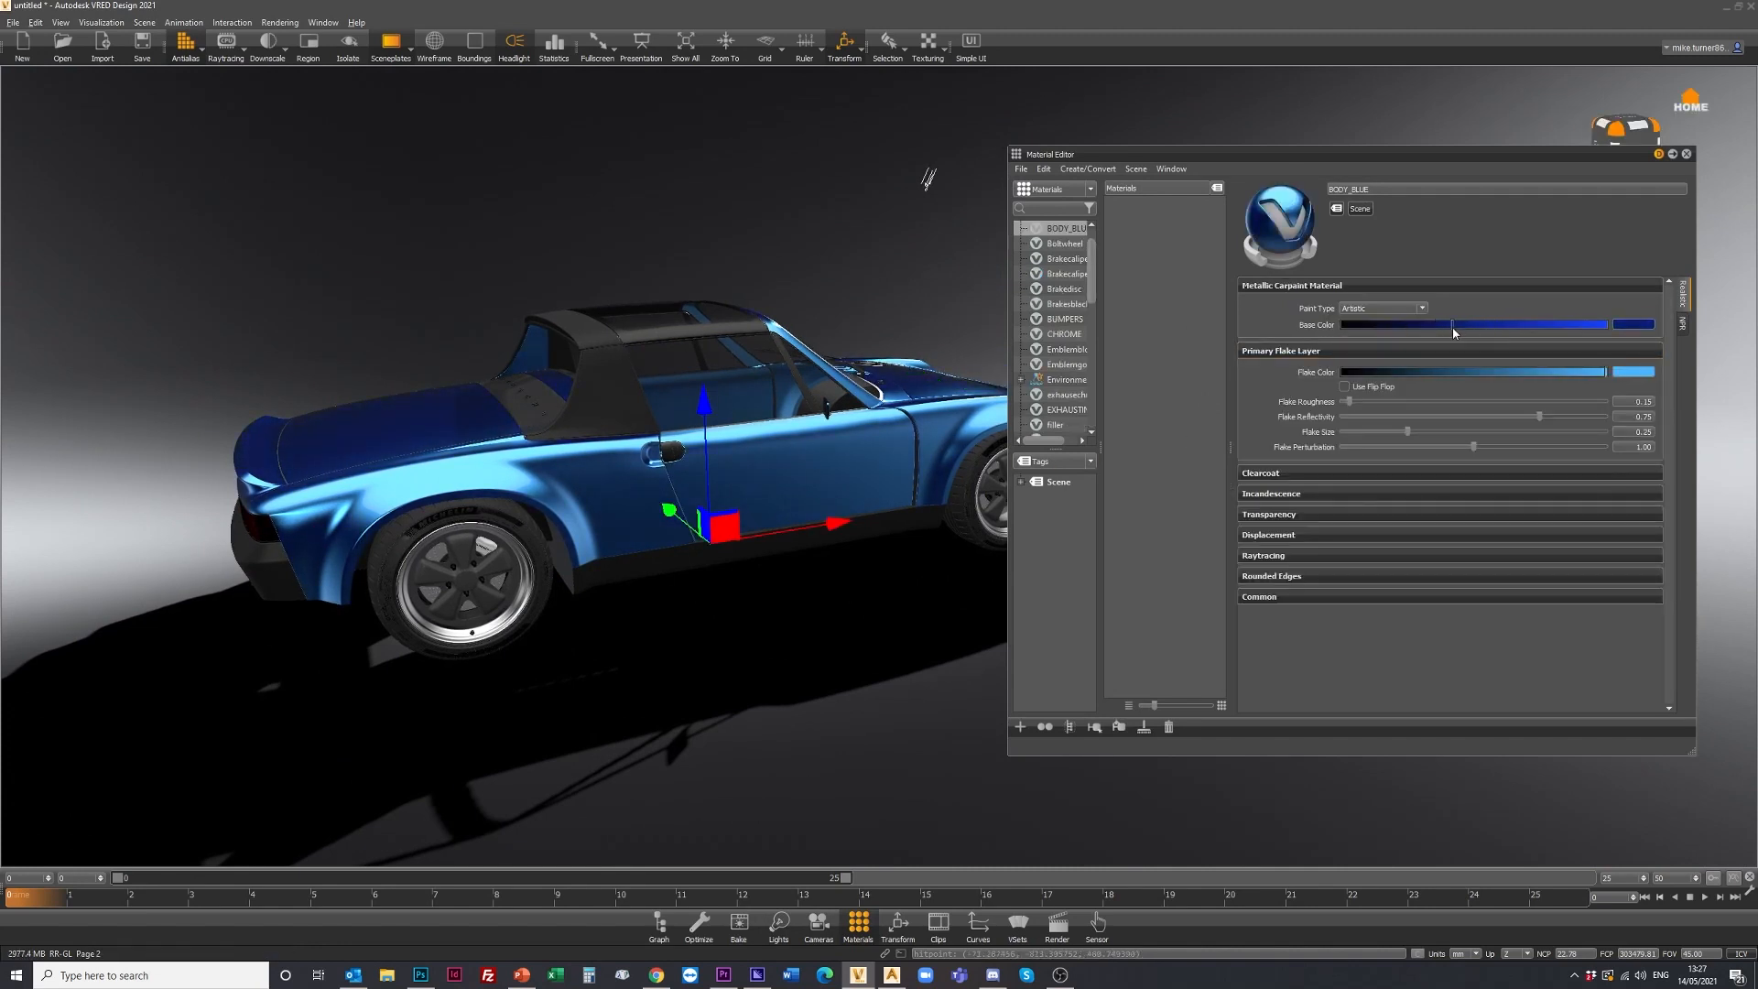
{"action": "left_click", "coordinate": [1687, 155]}
Evaluate the car's rear quarter and side profile and turn off the transform manipulator.
{"action": "left_click_drag", "start_coordinate": [784, 569], "coordinate": [342, 542]}
{"action": "left_click_drag", "start_coordinate": [962, 542], "coordinate": [645, 527]}
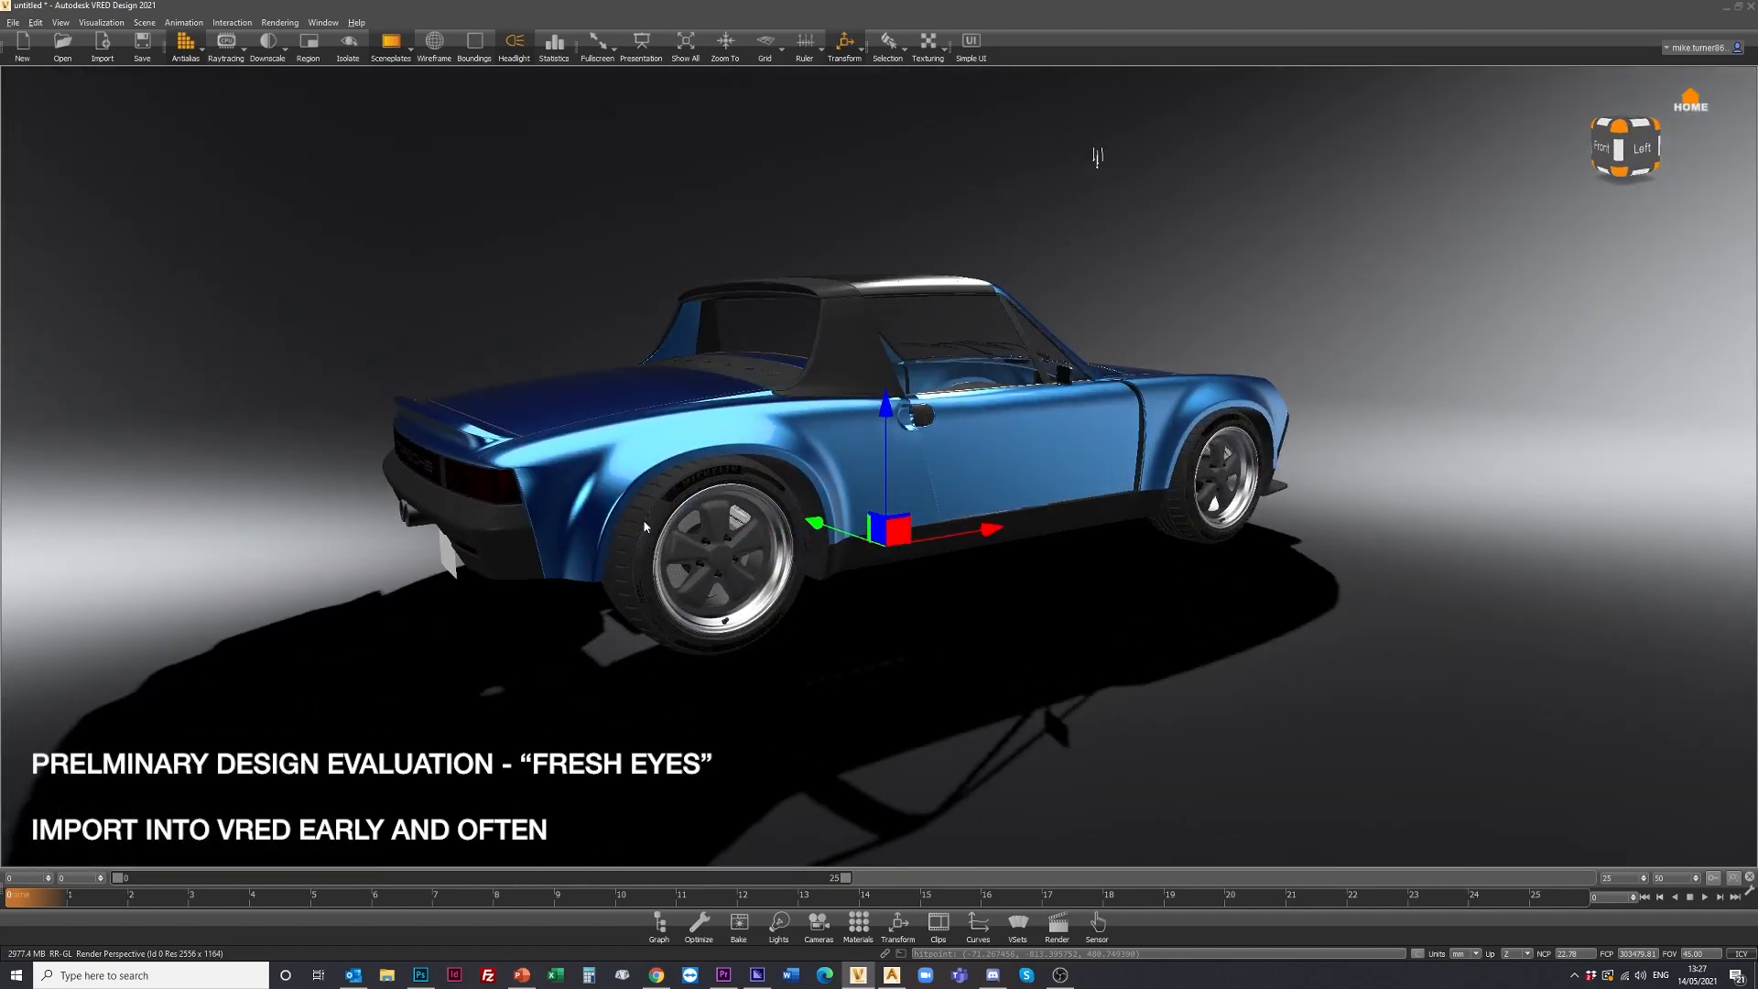
{"action": "left_click_drag", "start_coordinate": [1071, 444], "coordinate": [834, 452]}
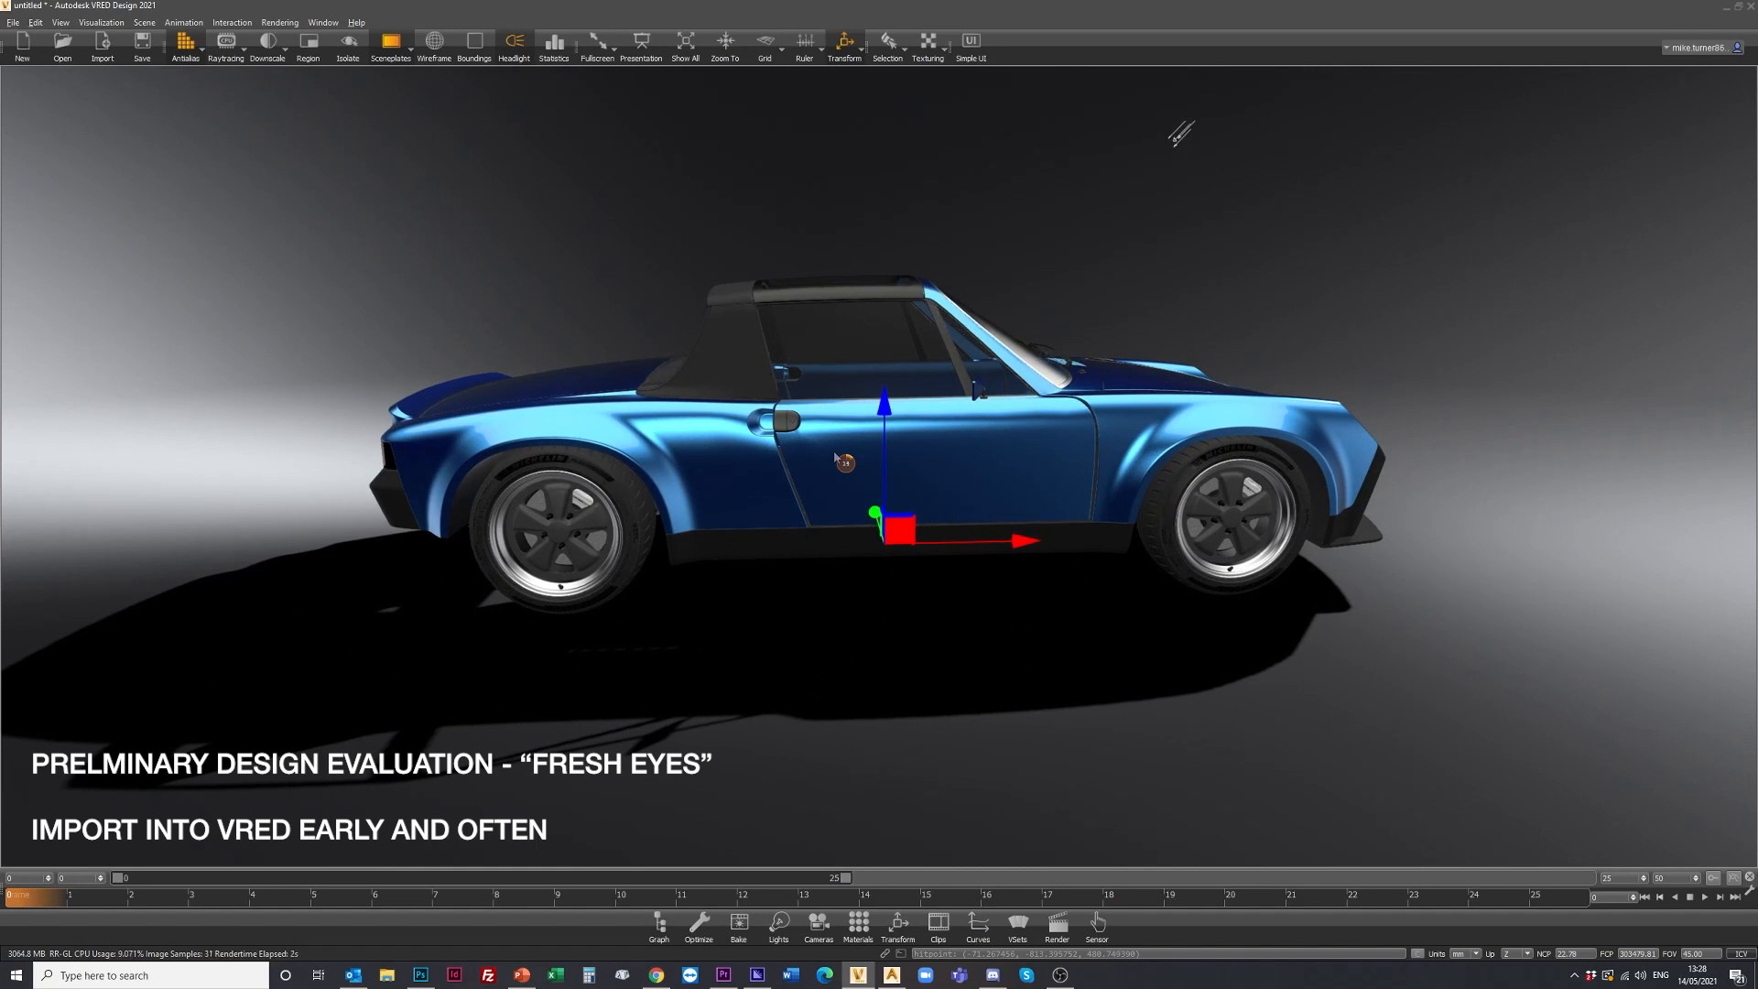
{"action": "left_click_drag", "start_coordinate": [1073, 463], "coordinate": [673, 272]}
{"action": "left_click", "coordinate": [841, 53]}
{"action": "left_click_drag", "start_coordinate": [641, 412], "coordinate": [1066, 376]}
Enable raytracing and evaluate the car's front, rear and side views in the raytraced render.
{"action": "left_click", "coordinate": [229, 46]}
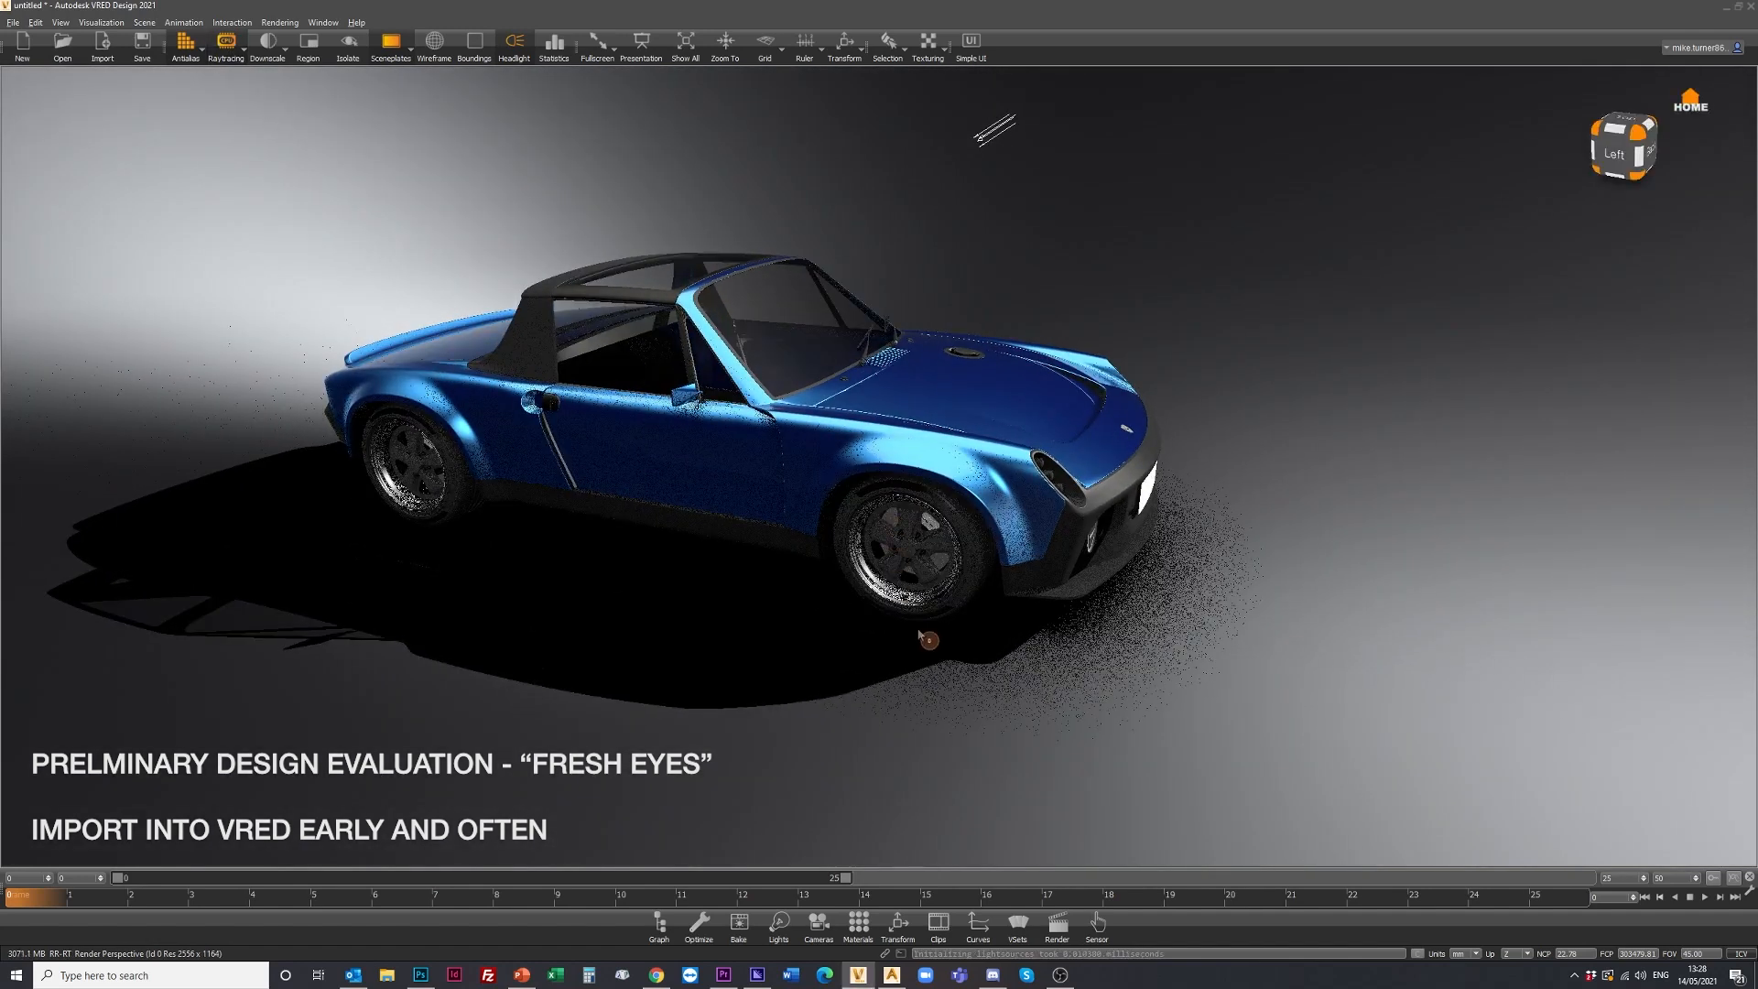
{"action": "left_click_drag", "start_coordinate": [1195, 479], "coordinate": [405, 453]}
{"action": "left_click_drag", "start_coordinate": [1011, 511], "coordinate": [302, 485]}
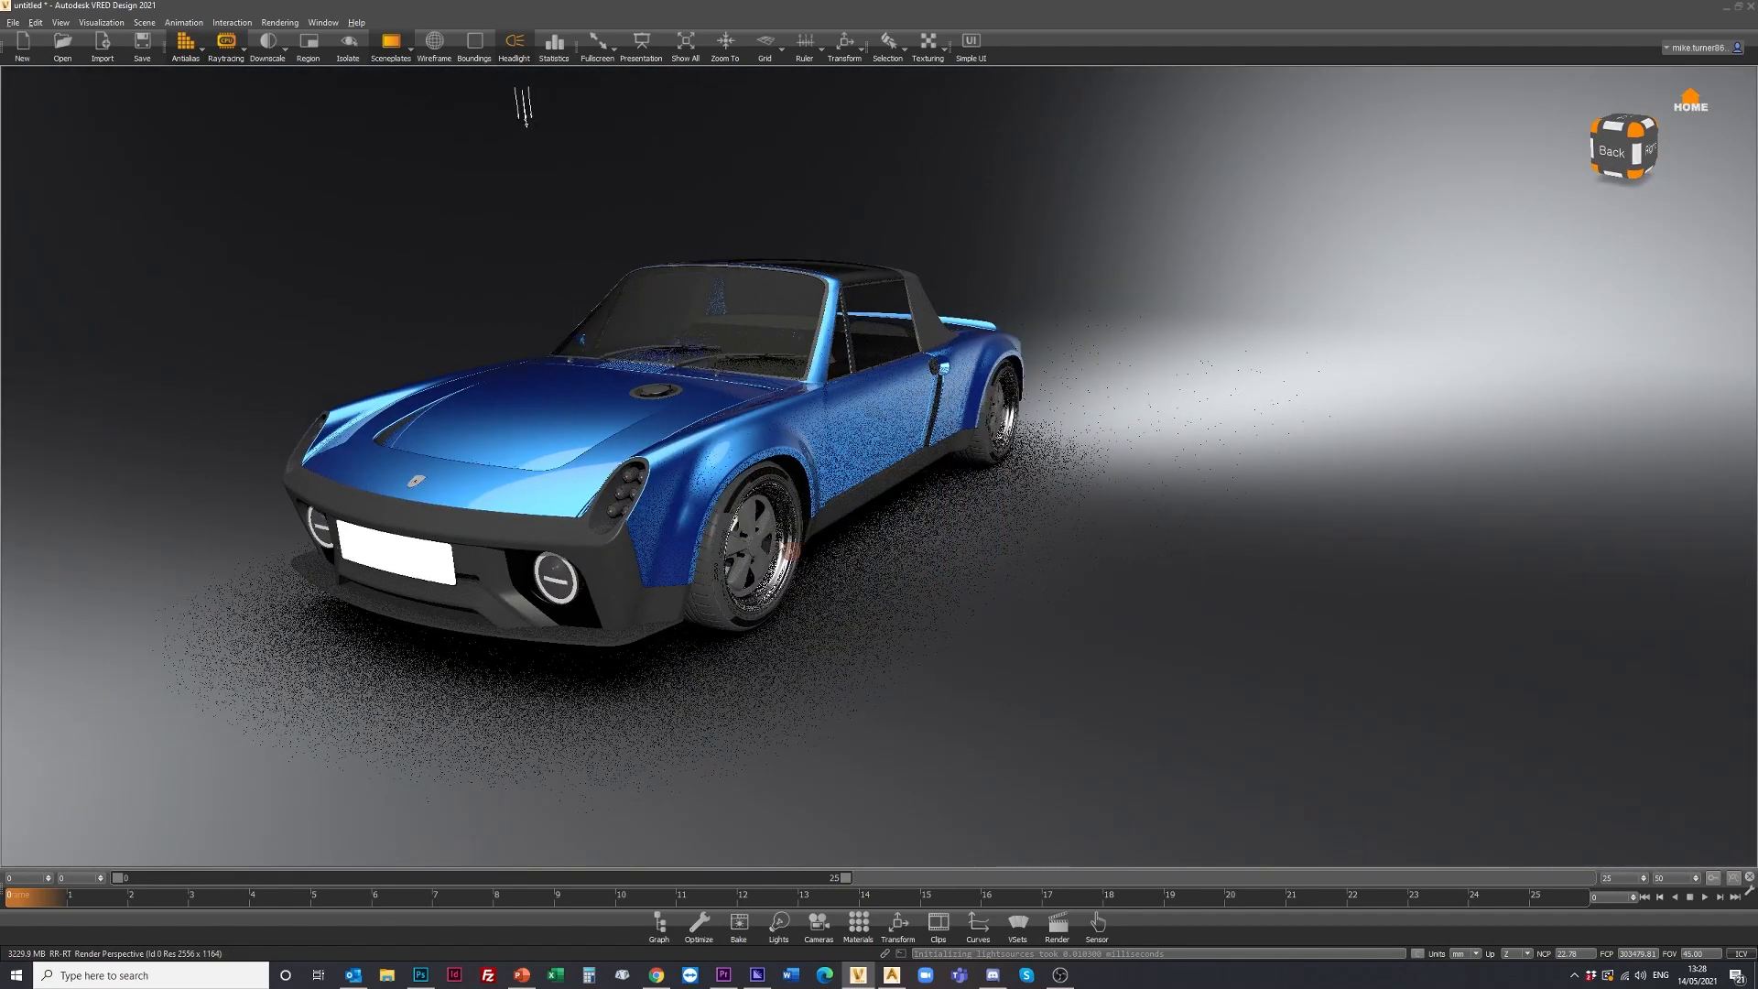
{"action": "left_click_drag", "start_coordinate": [895, 565], "coordinate": [782, 523]}
{"action": "left_click_drag", "start_coordinate": [1093, 543], "coordinate": [641, 503]}
{"action": "left_click_drag", "start_coordinate": [1044, 533], "coordinate": [844, 573]}
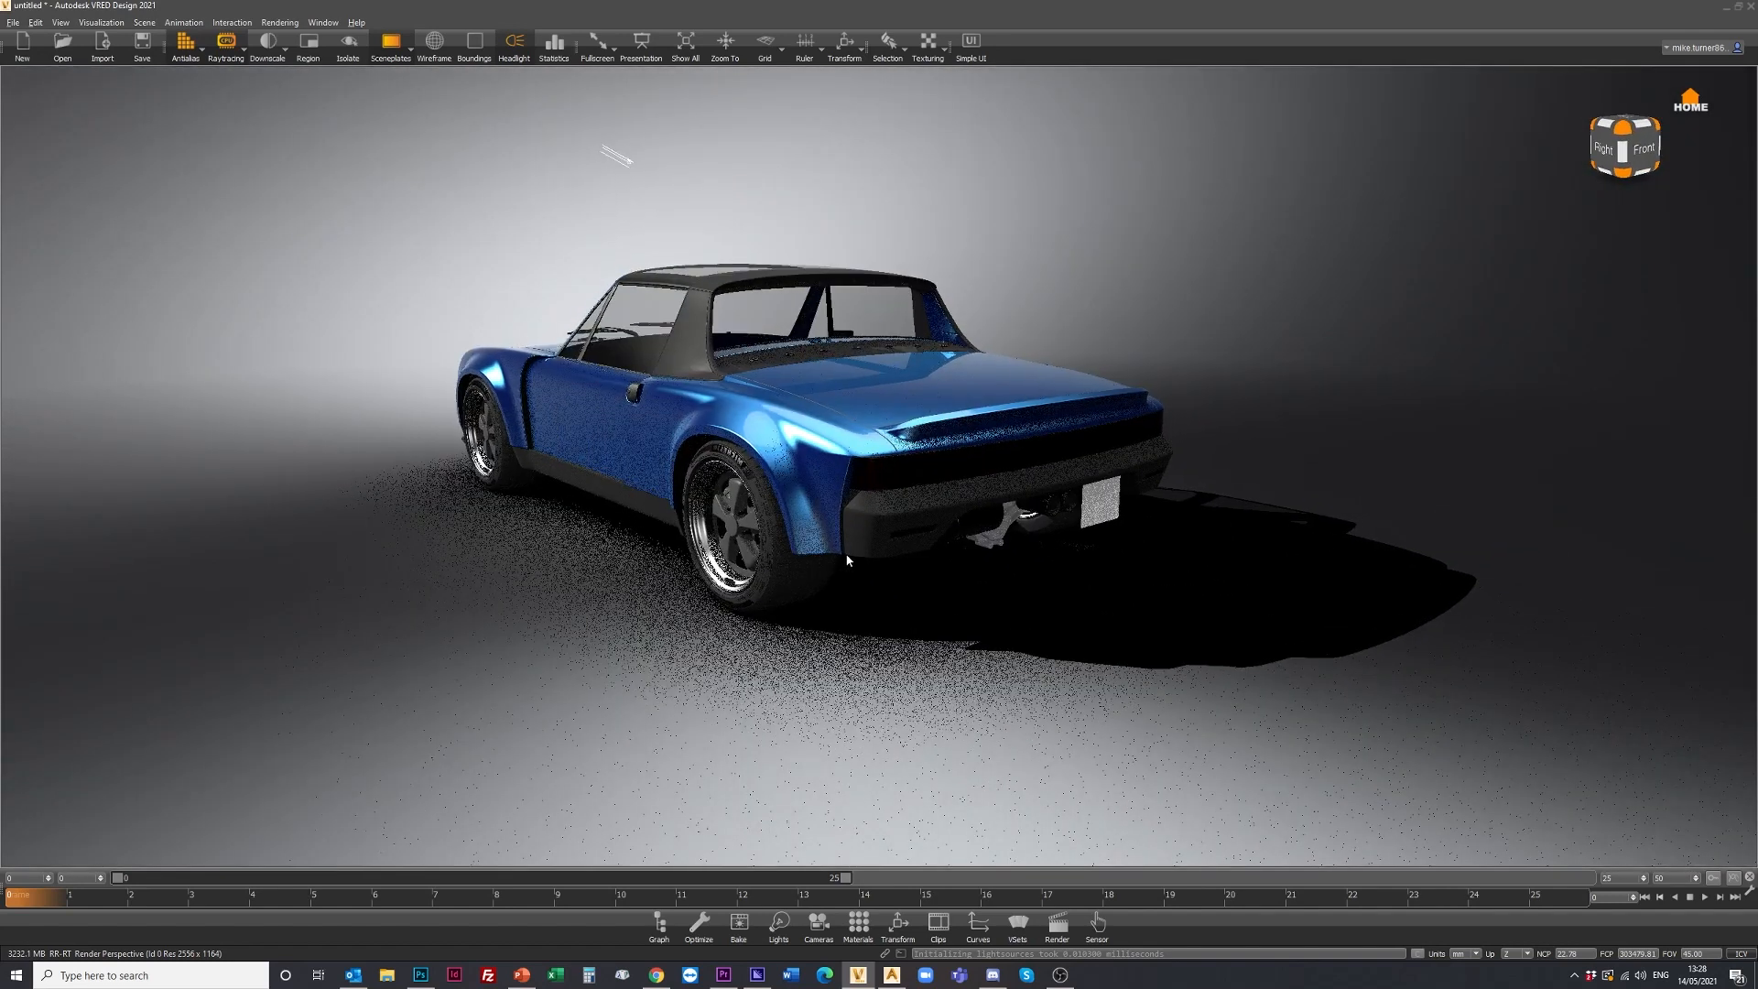
{"action": "scroll", "coordinate": [824, 563], "scroll_direction": "up", "scroll_amount": 2}
{"action": "left_click_drag", "start_coordinate": [592, 546], "coordinate": [685, 450]}
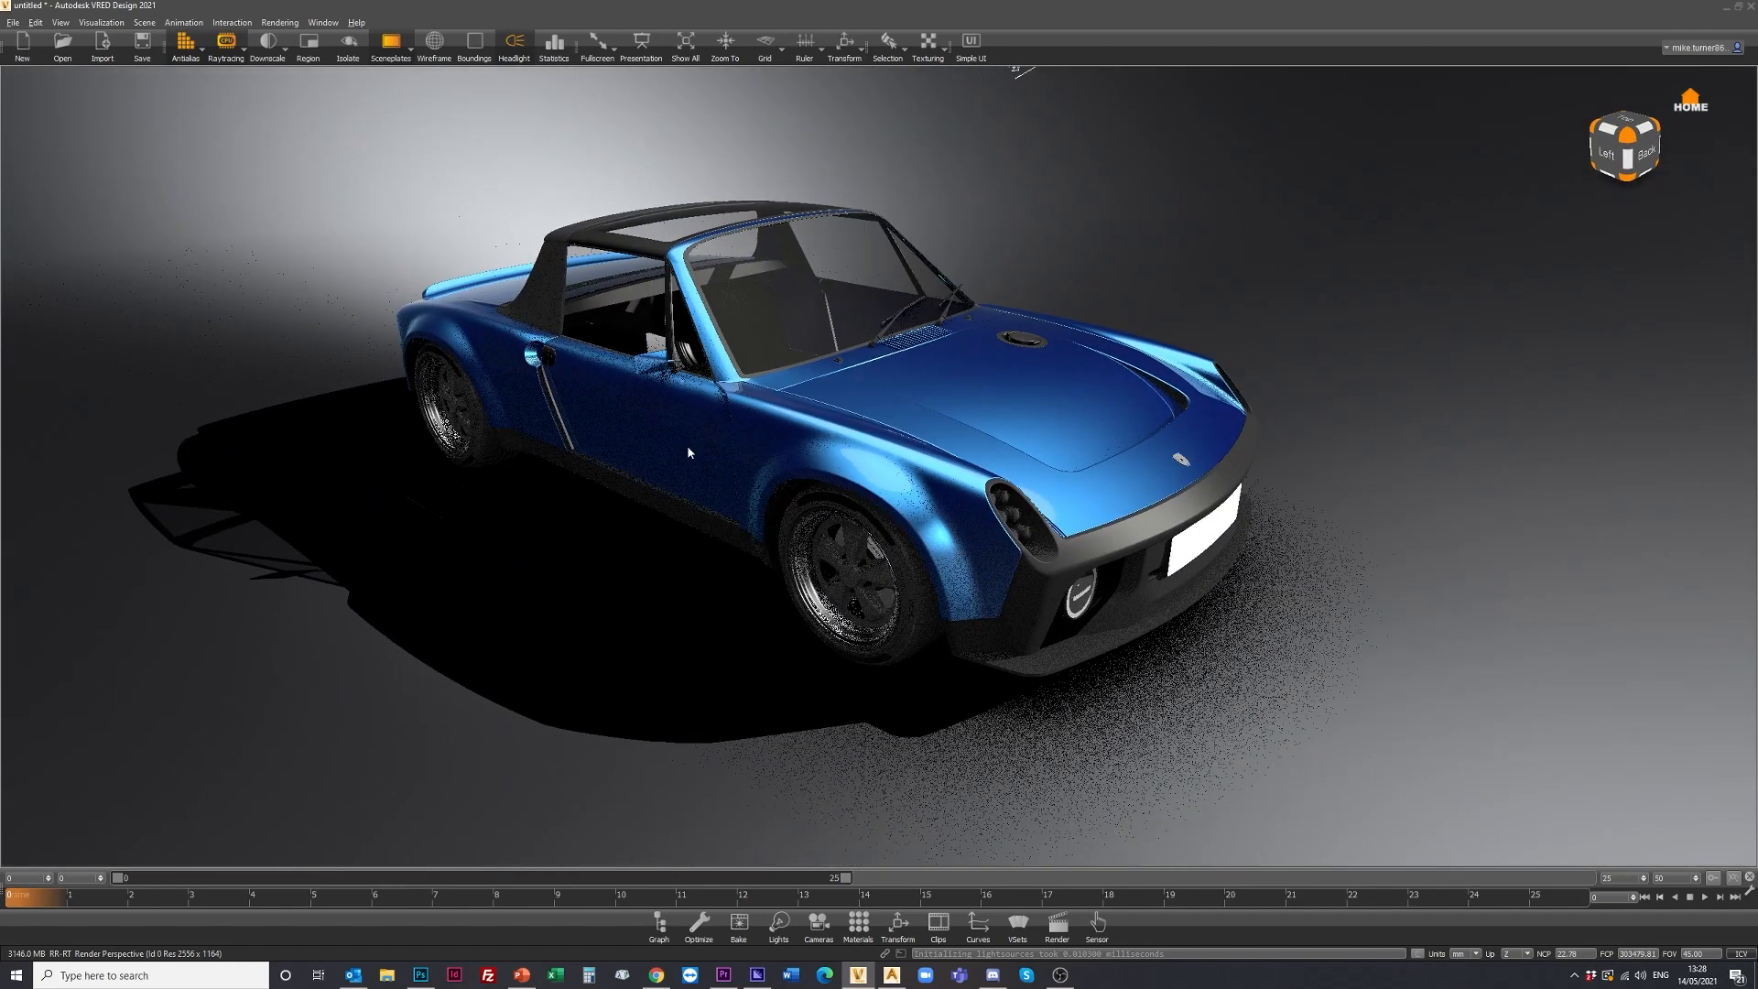
Create a viewpoint track under the Perspective camera in the Camera Editor.
{"action": "left_click", "coordinate": [818, 924]}
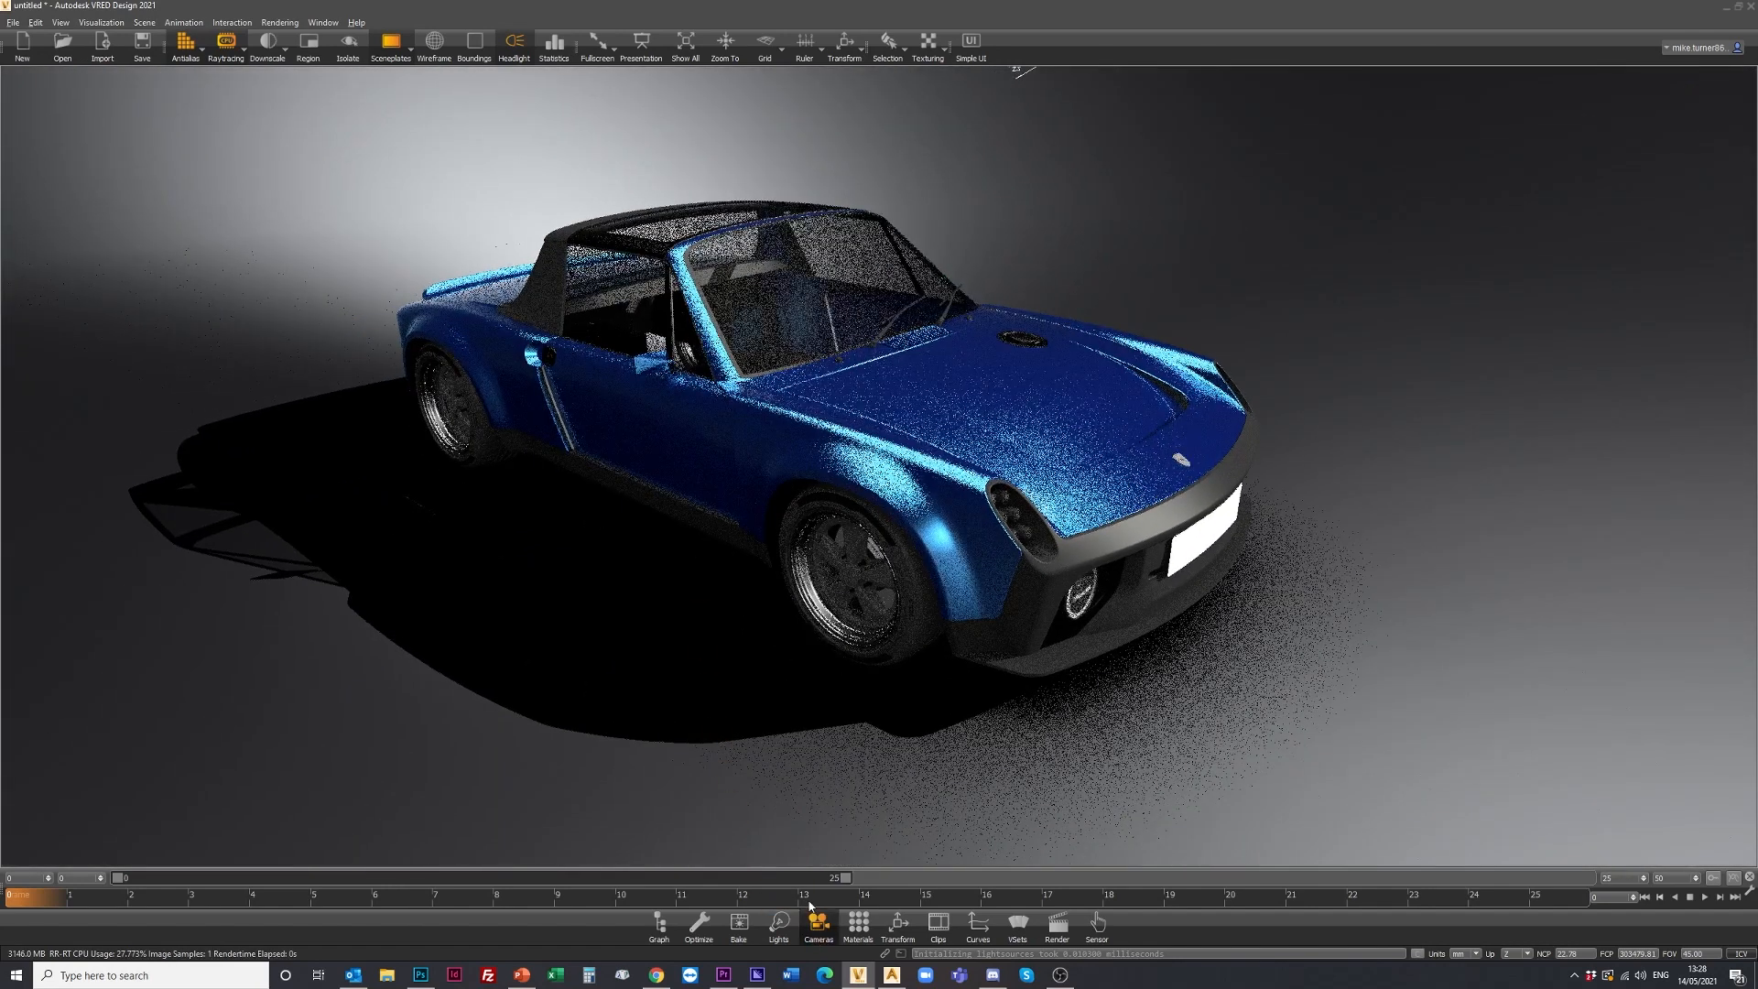
{"action": "left_click_drag", "start_coordinate": [263, 224], "coordinate": [1369, 149]}
{"action": "left_click", "coordinate": [1269, 204]}
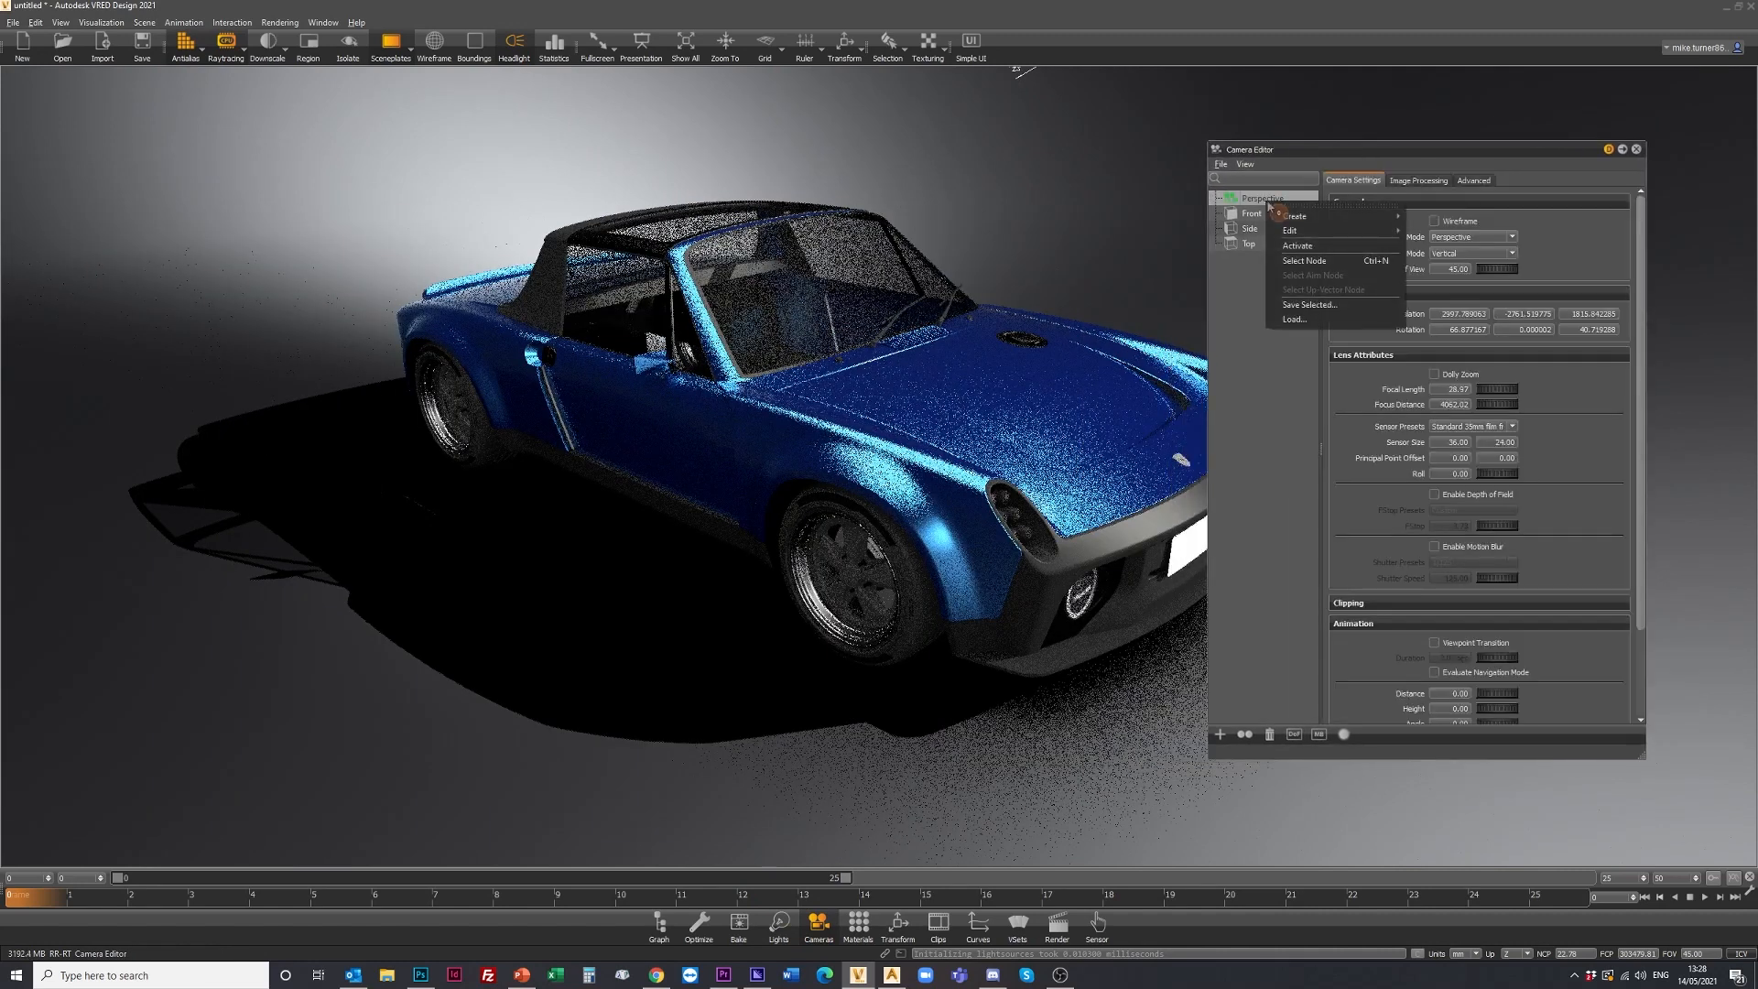
{"action": "right_click", "coordinate": [1269, 208]}
{"action": "mouse_move", "coordinate": [1295, 222]}
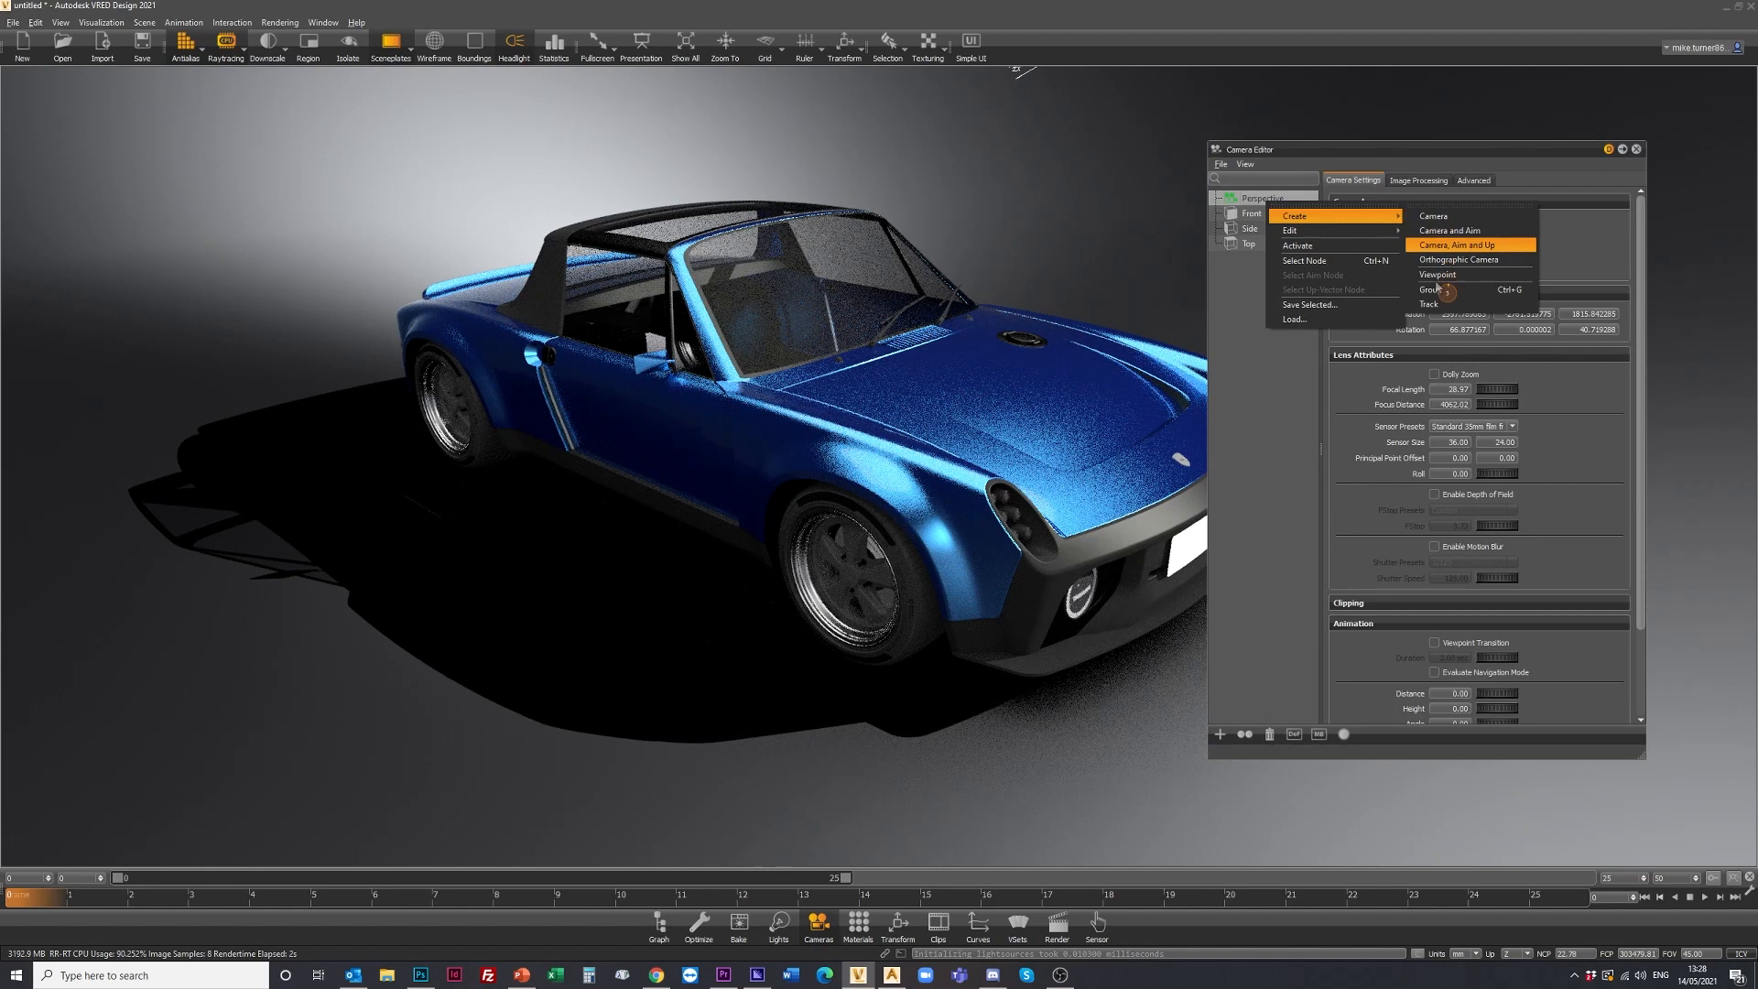
{"action": "left_click", "coordinate": [1436, 305]}
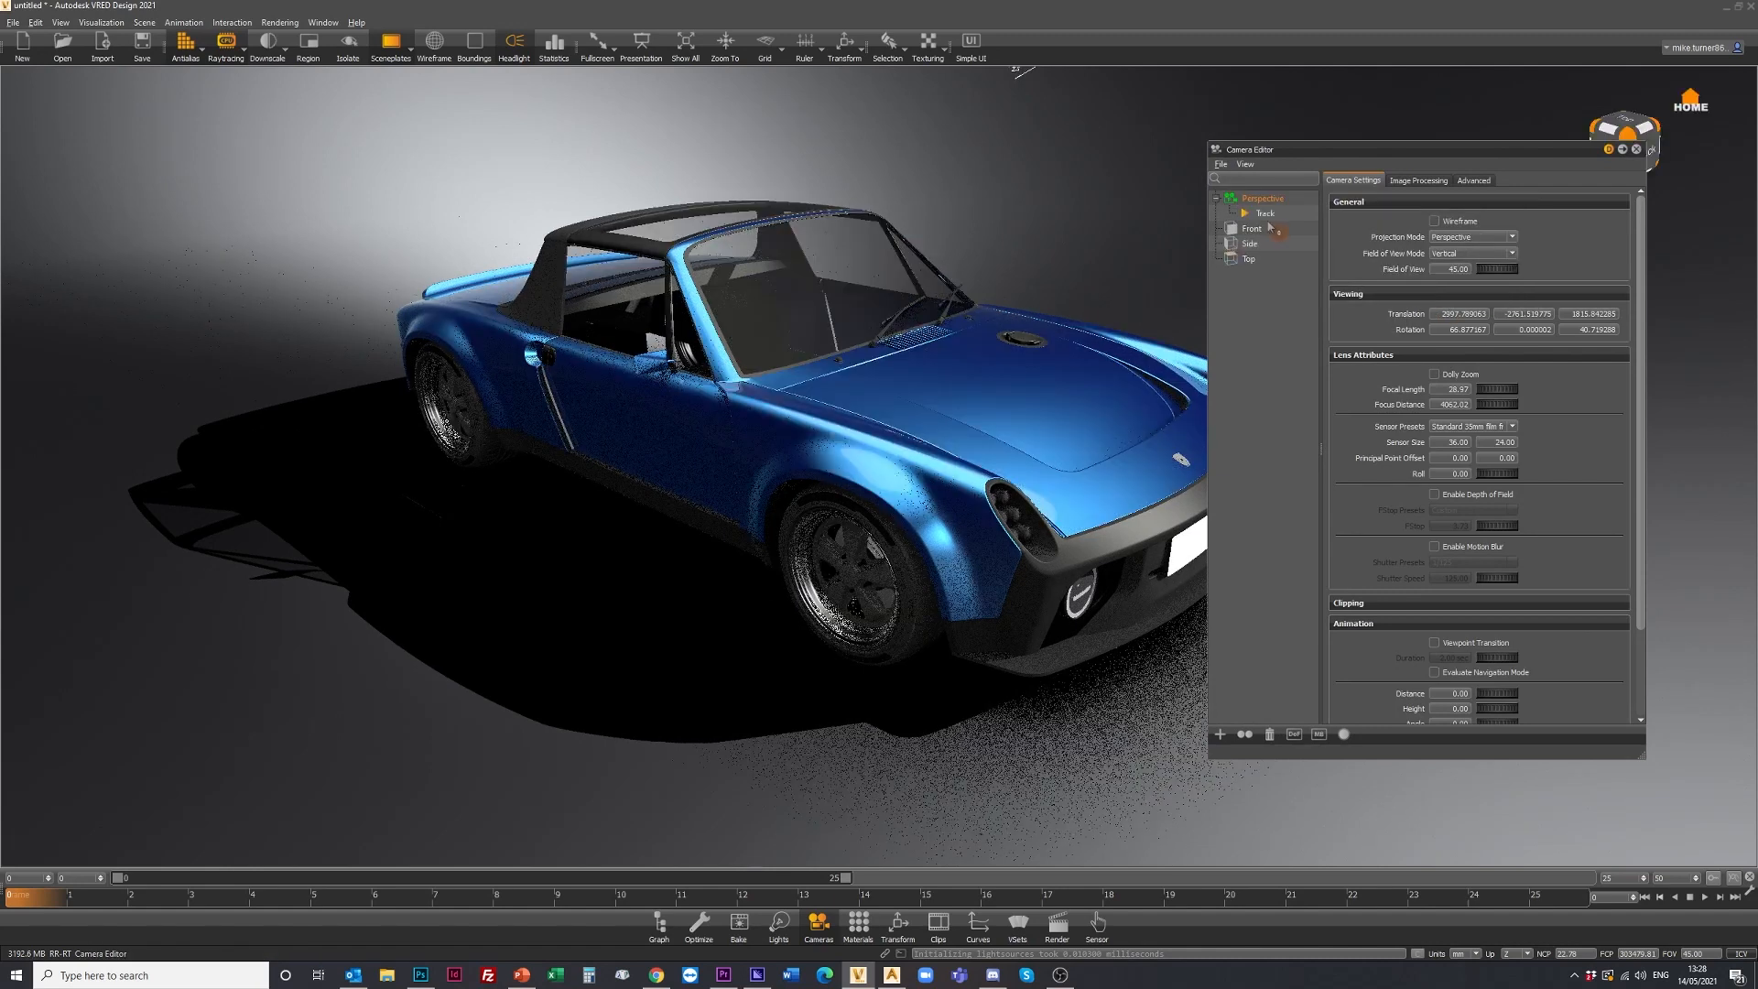
Capture three viewpoints from different angles of the car in the new track and close the Camera Editor.
{"action": "left_click", "coordinate": [1266, 212]}
{"action": "left_click", "coordinate": [1373, 237]}
{"action": "left_click_drag", "start_coordinate": [480, 607], "coordinate": [594, 637]}
{"action": "left_click_drag", "start_coordinate": [650, 538], "coordinate": [509, 553]}
{"action": "left_click", "coordinate": [1404, 252]}
{"action": "left_click_drag", "start_coordinate": [608, 558], "coordinate": [879, 517]}
{"action": "left_click", "coordinate": [1458, 250]}
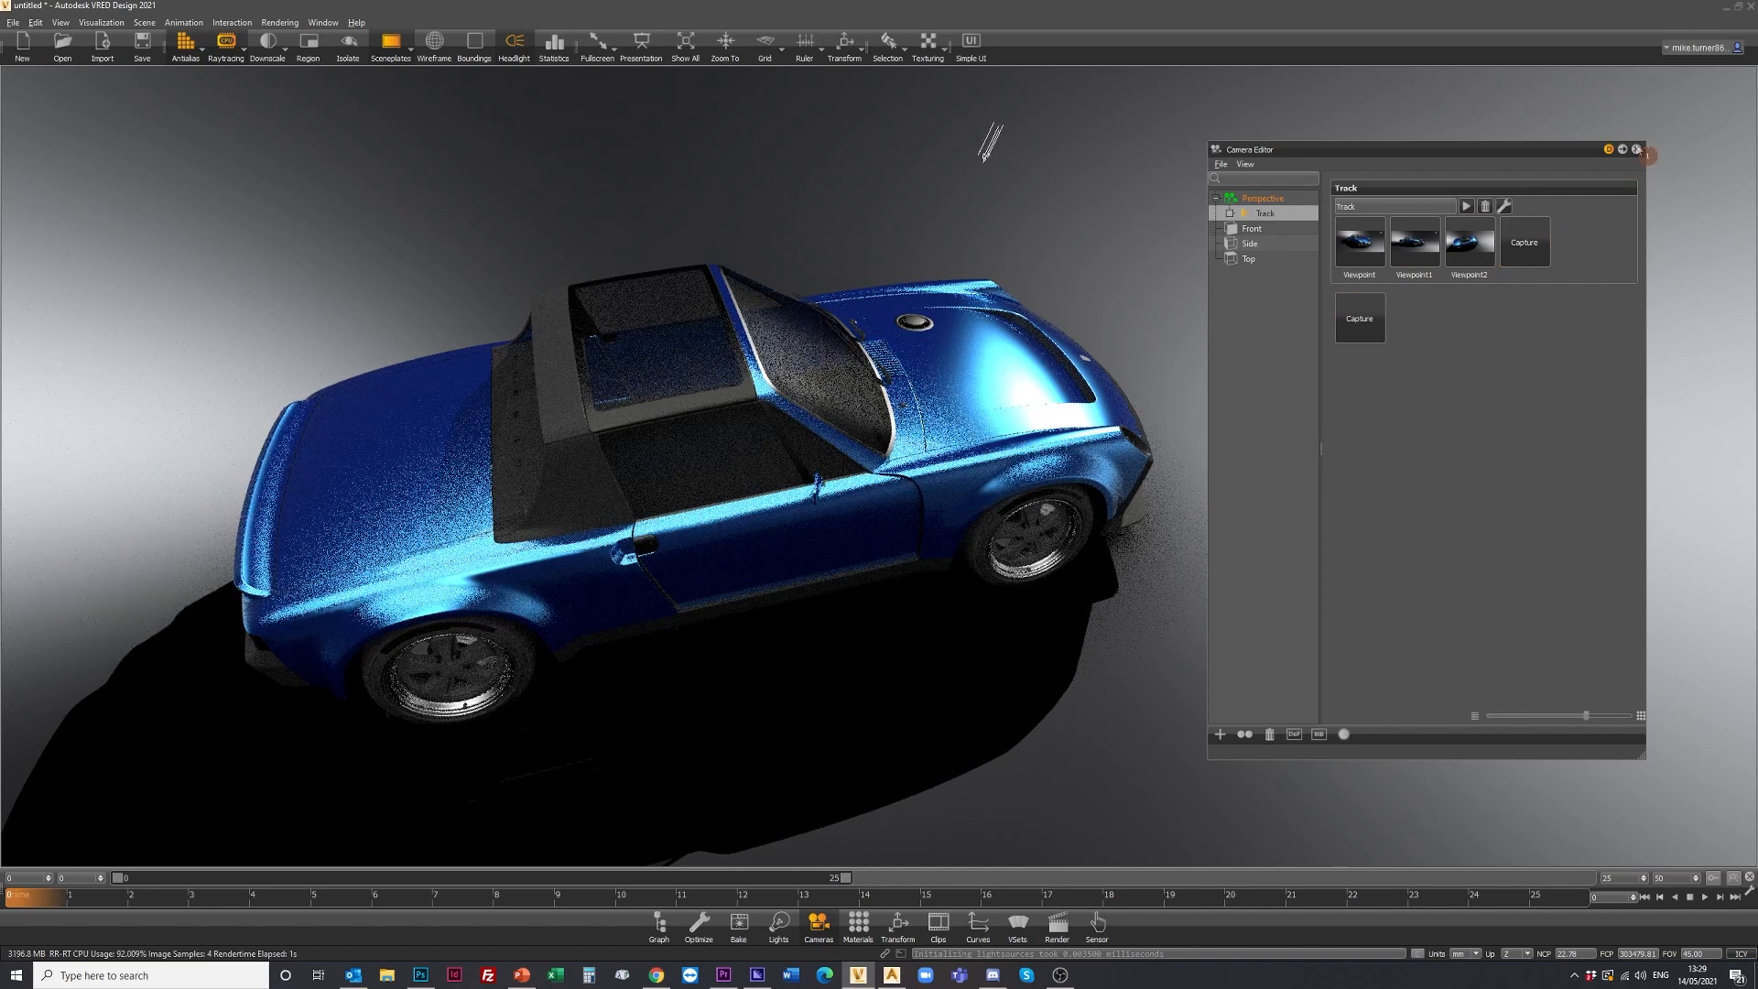
{"action": "left_click", "coordinate": [1638, 149]}
{"action": "left_click", "coordinate": [1248, 438]}
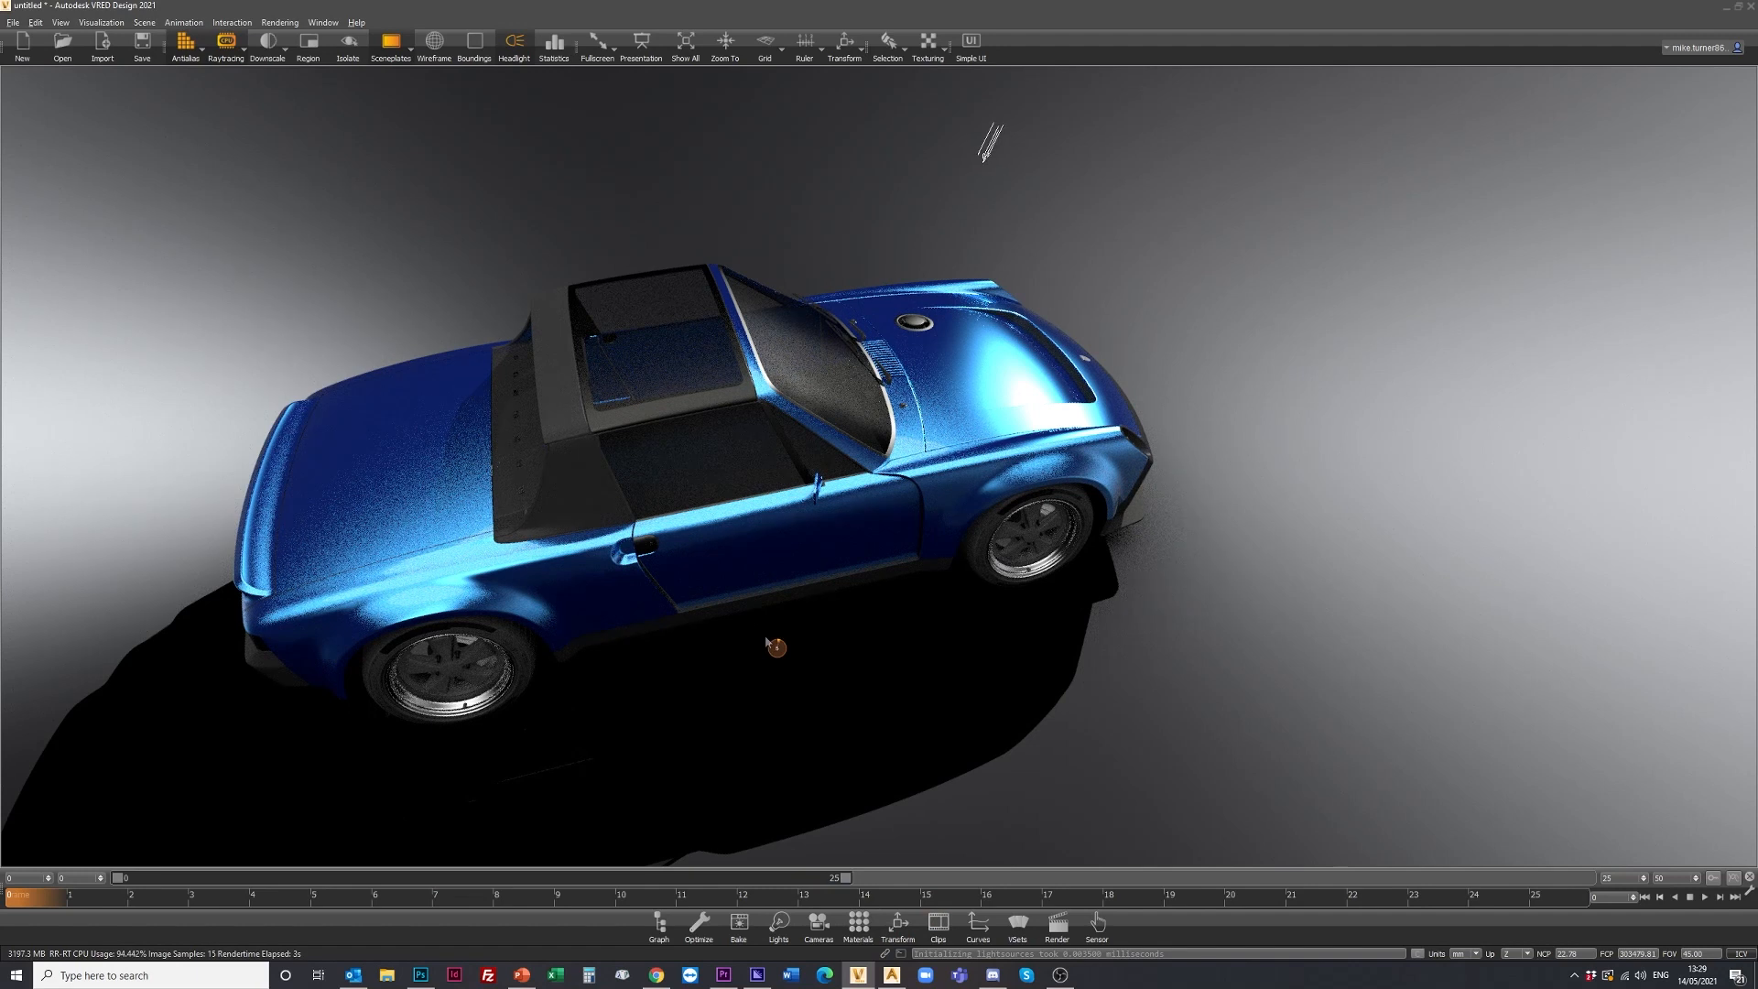
Open the Scenegraph, collapse the mesh - keep group and select the nurbs#3 group.
{"action": "left_click_drag", "start_coordinate": [766, 644], "coordinate": [632, 714]}
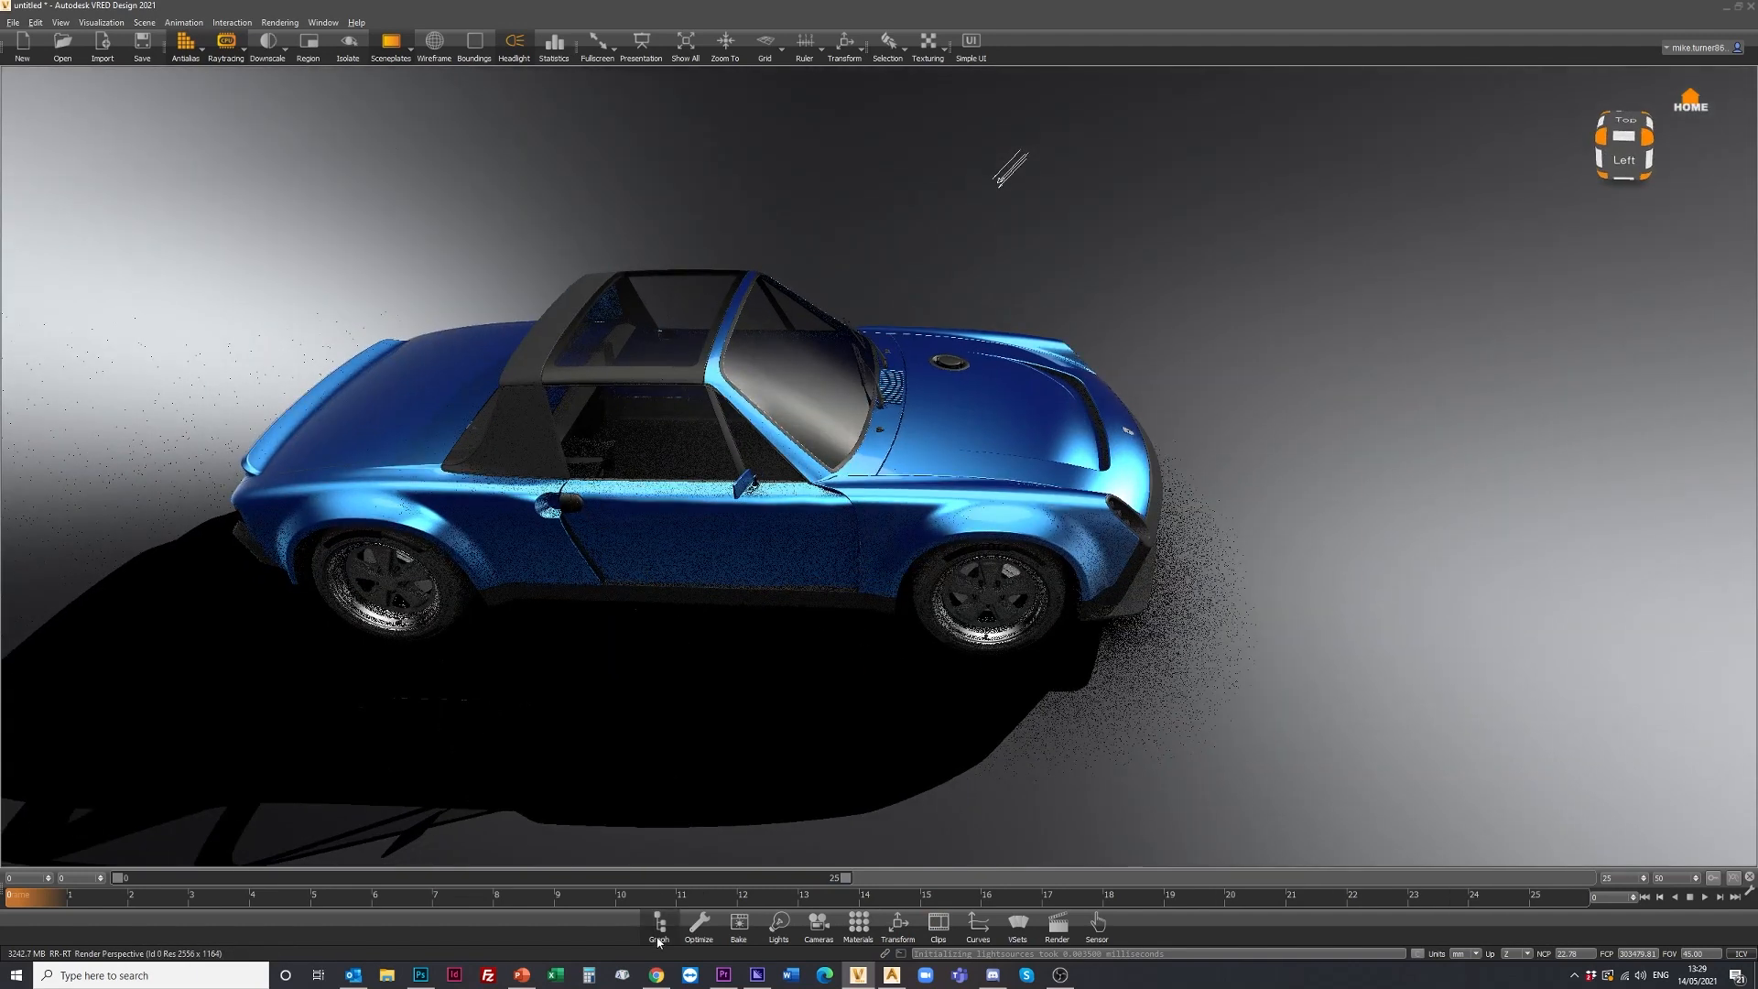
{"action": "key", "text": "F2"}
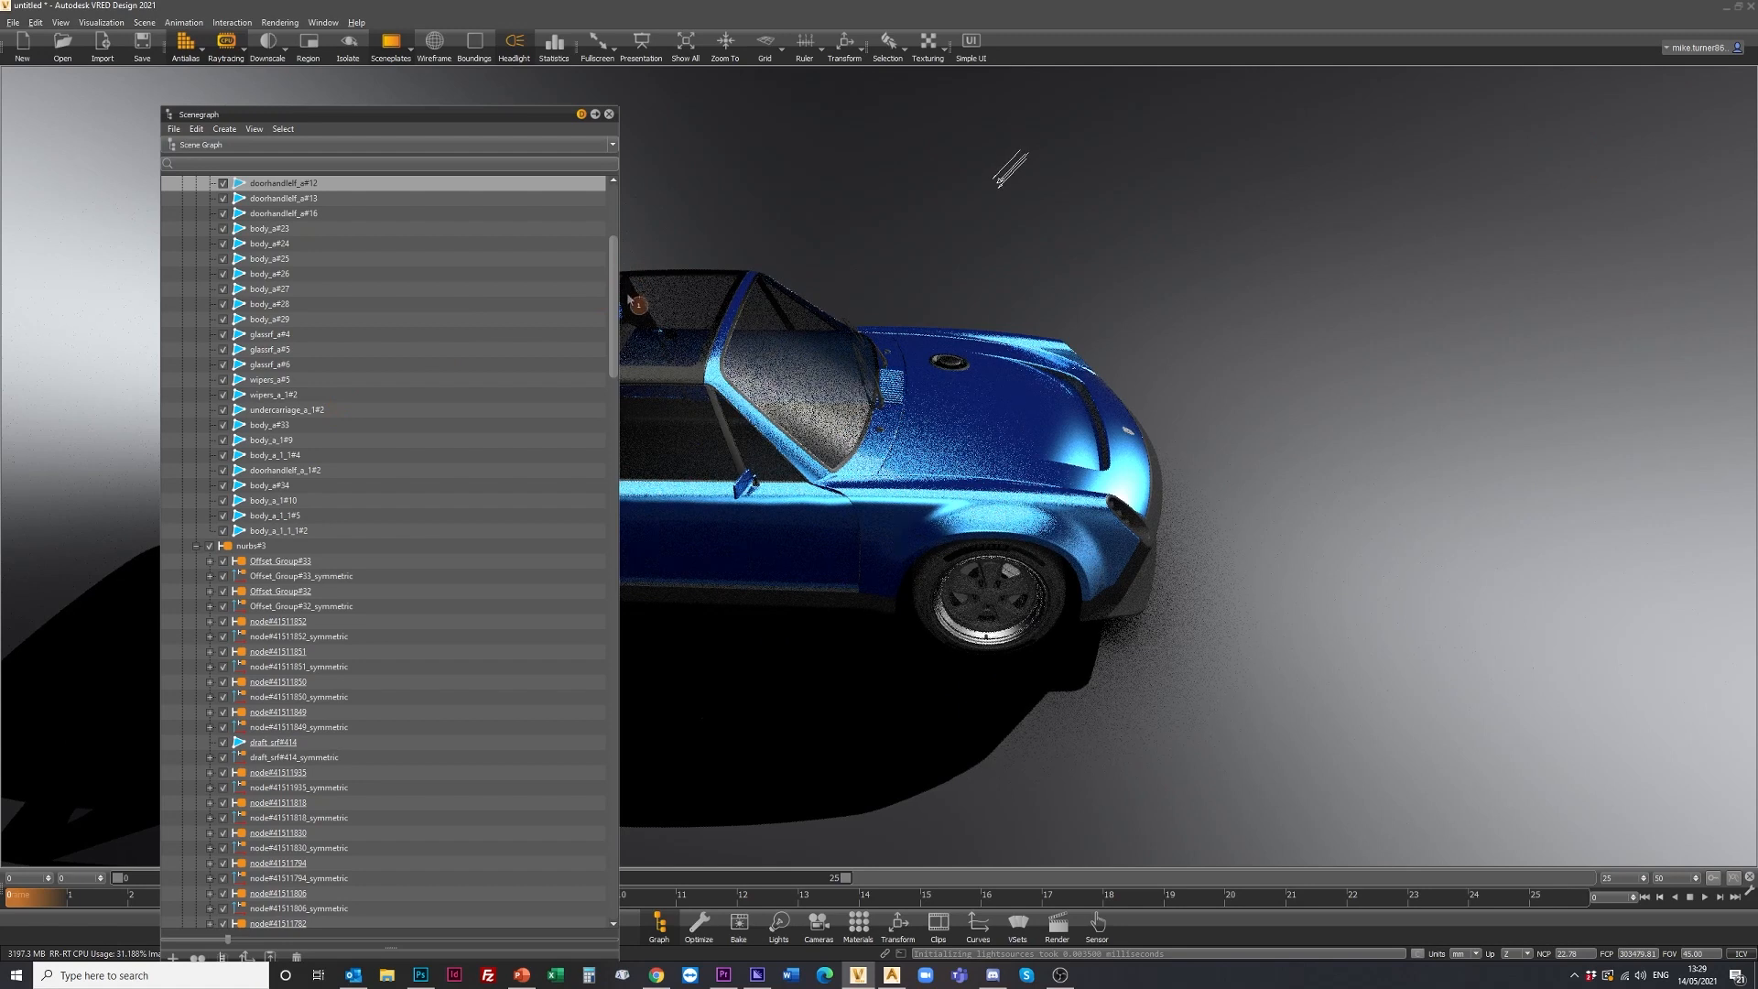
{"action": "scroll", "coordinate": [612, 264], "scroll_direction": "up", "scroll_amount": 6}
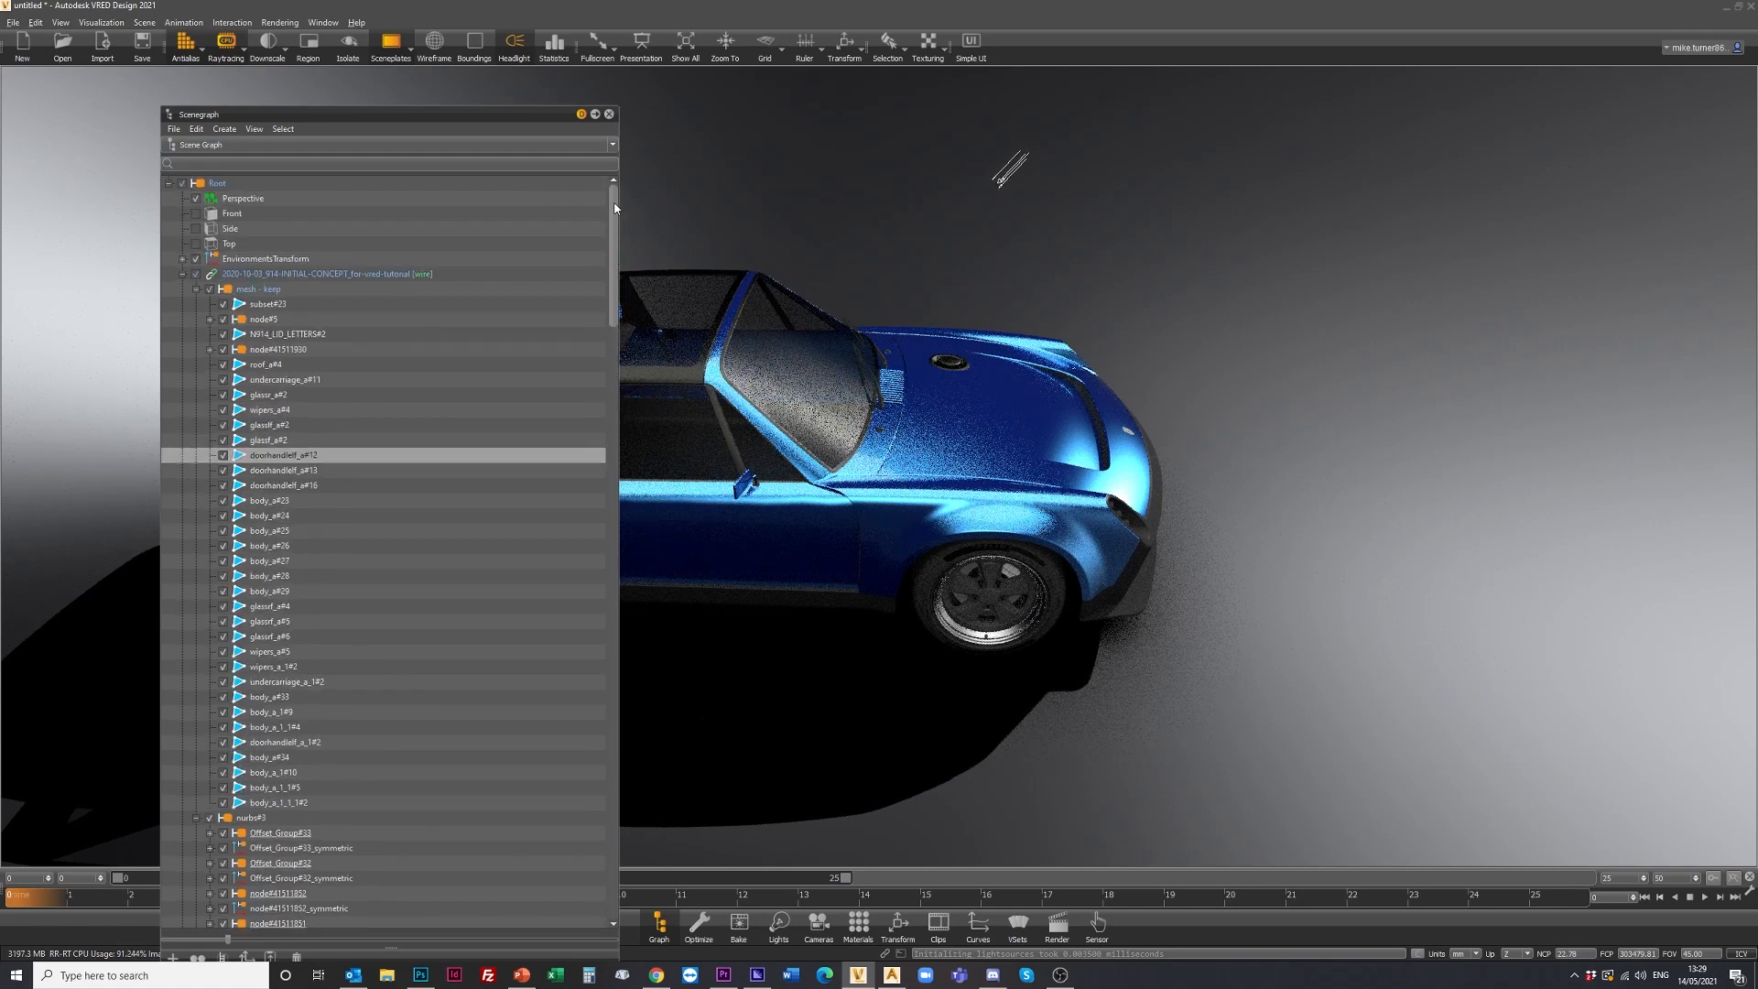
{"action": "left_click", "coordinate": [196, 289]}
{"action": "left_click", "coordinate": [245, 306]}
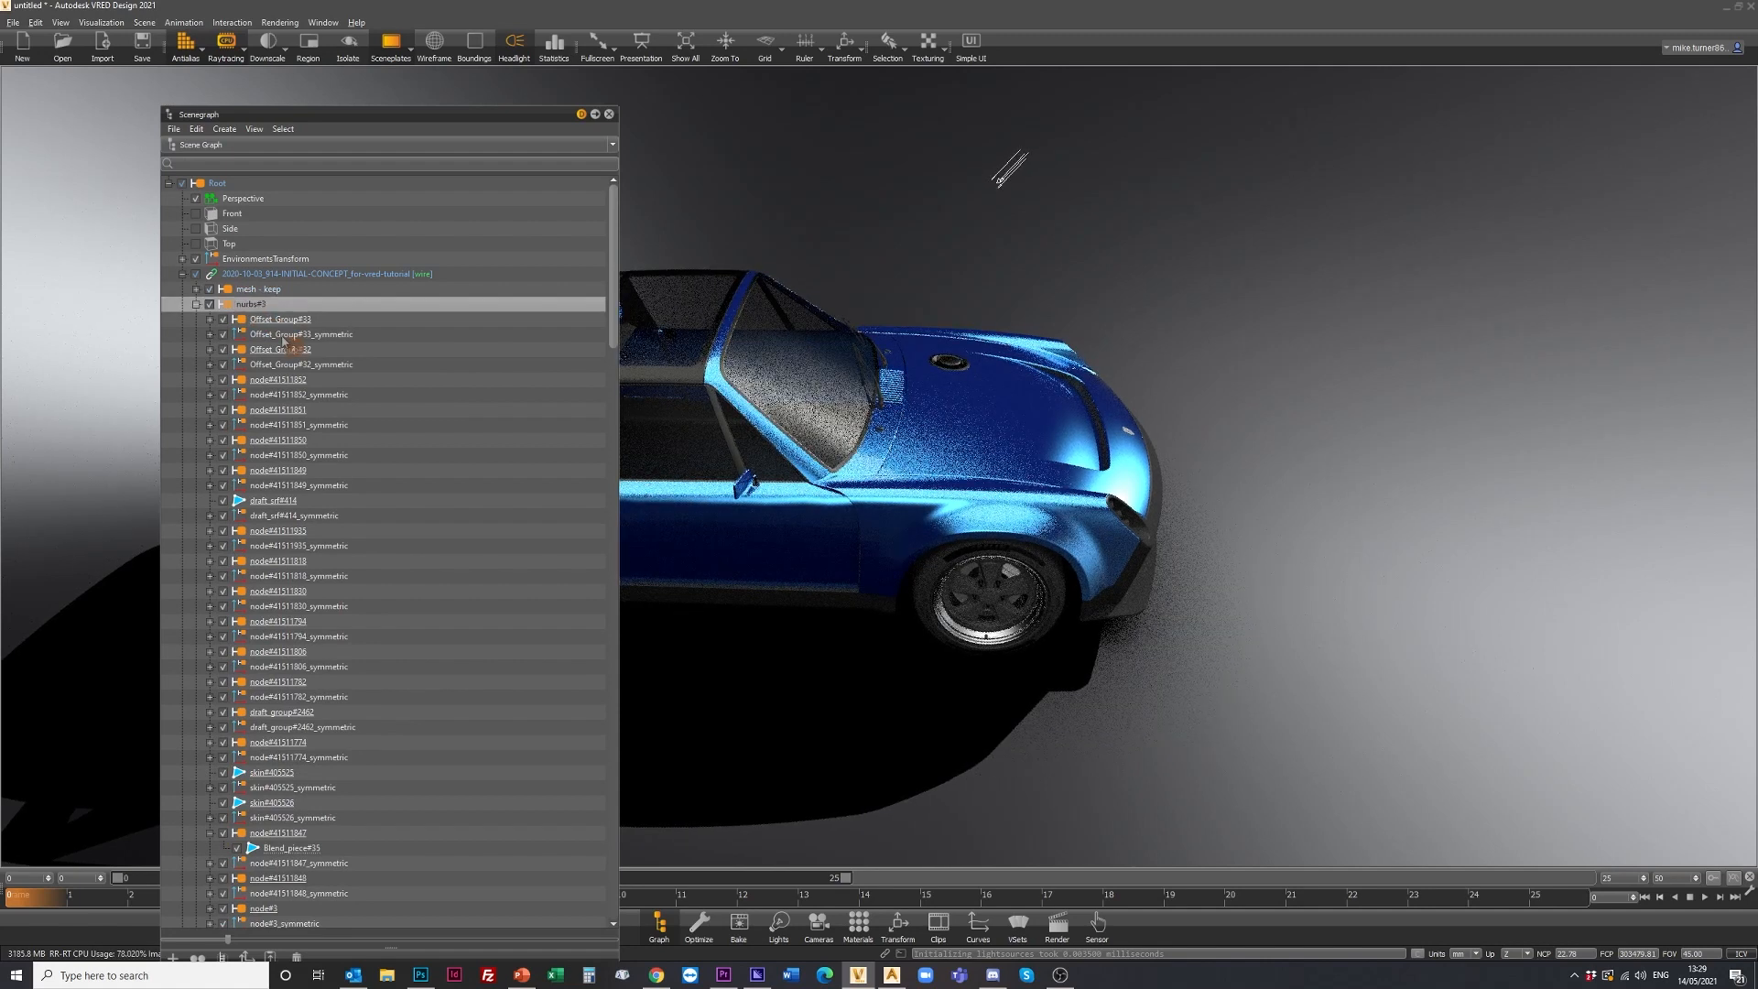
Switch to Alias and examine the updated 914 model's interior, bonnet lamps and front end from several angles.
{"action": "left_click_drag", "start_coordinate": [959, 574], "coordinate": [1011, 536]}
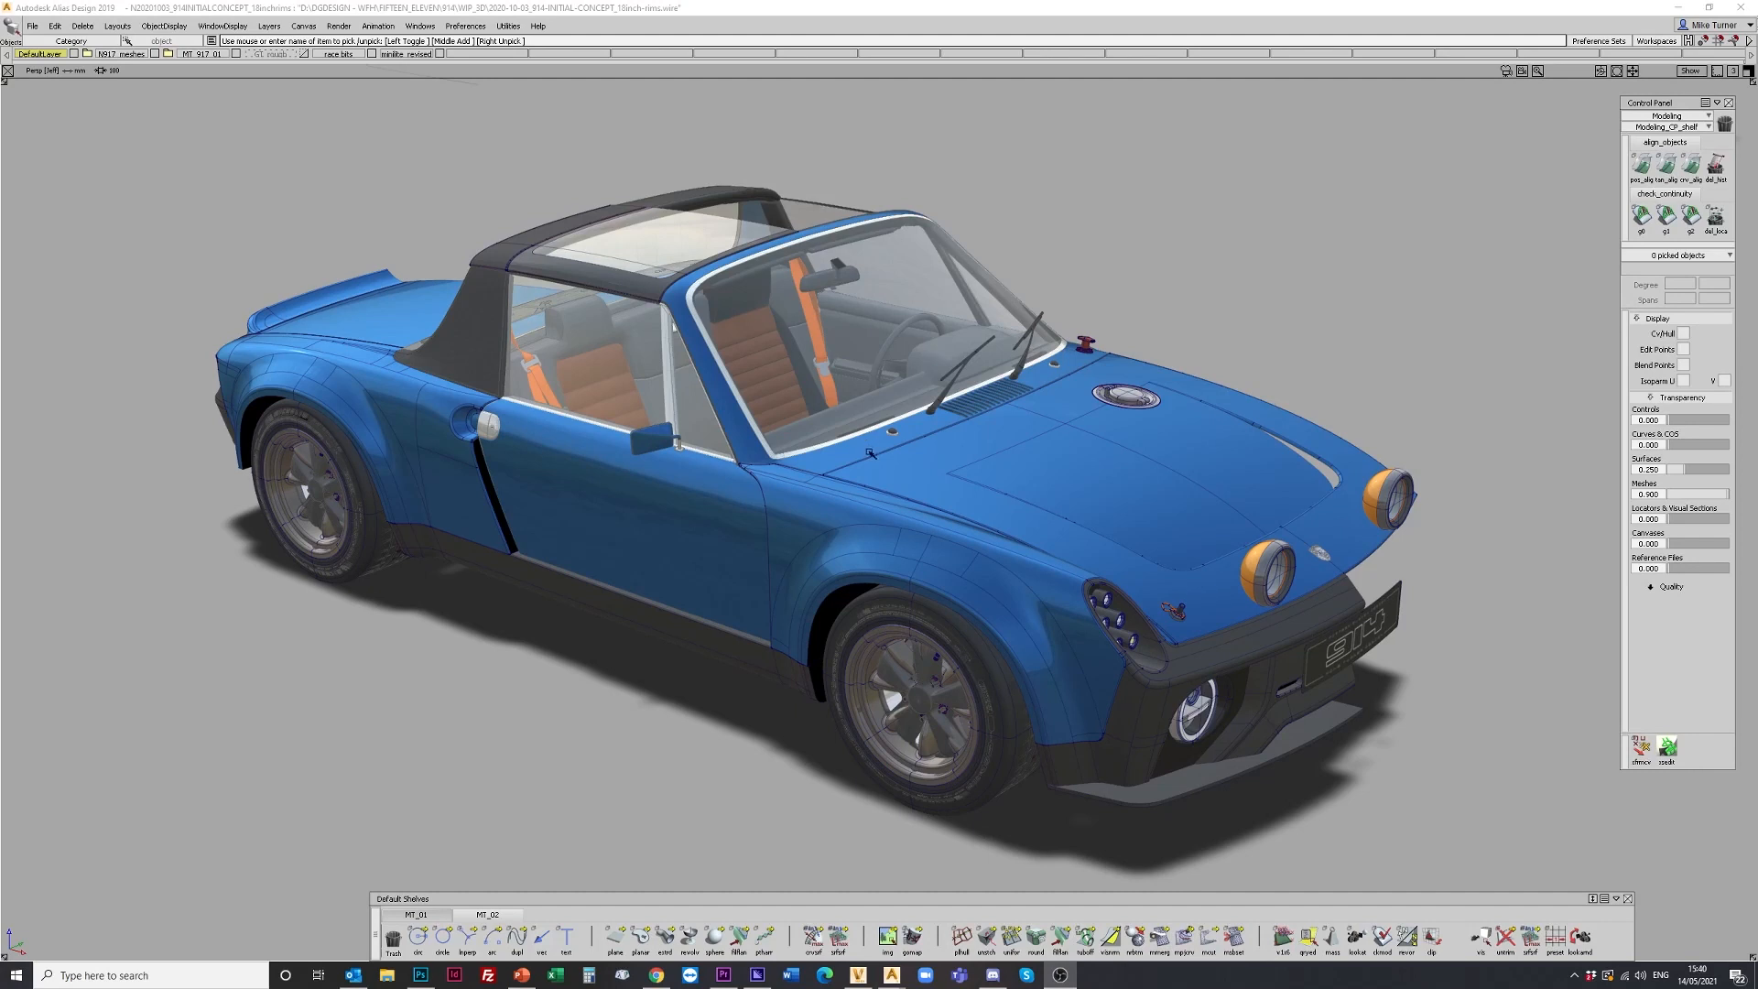
{"action": "left_click_drag", "start_coordinate": [504, 602], "coordinate": [902, 546], "text": "alt+shift"}
{"action": "middle_click_drag", "start_coordinate": [693, 549], "coordinate": [854, 533], "text": "alt+shift"}
{"action": "left_click_drag", "start_coordinate": [575, 450], "coordinate": [796, 520], "text": "alt+shift"}
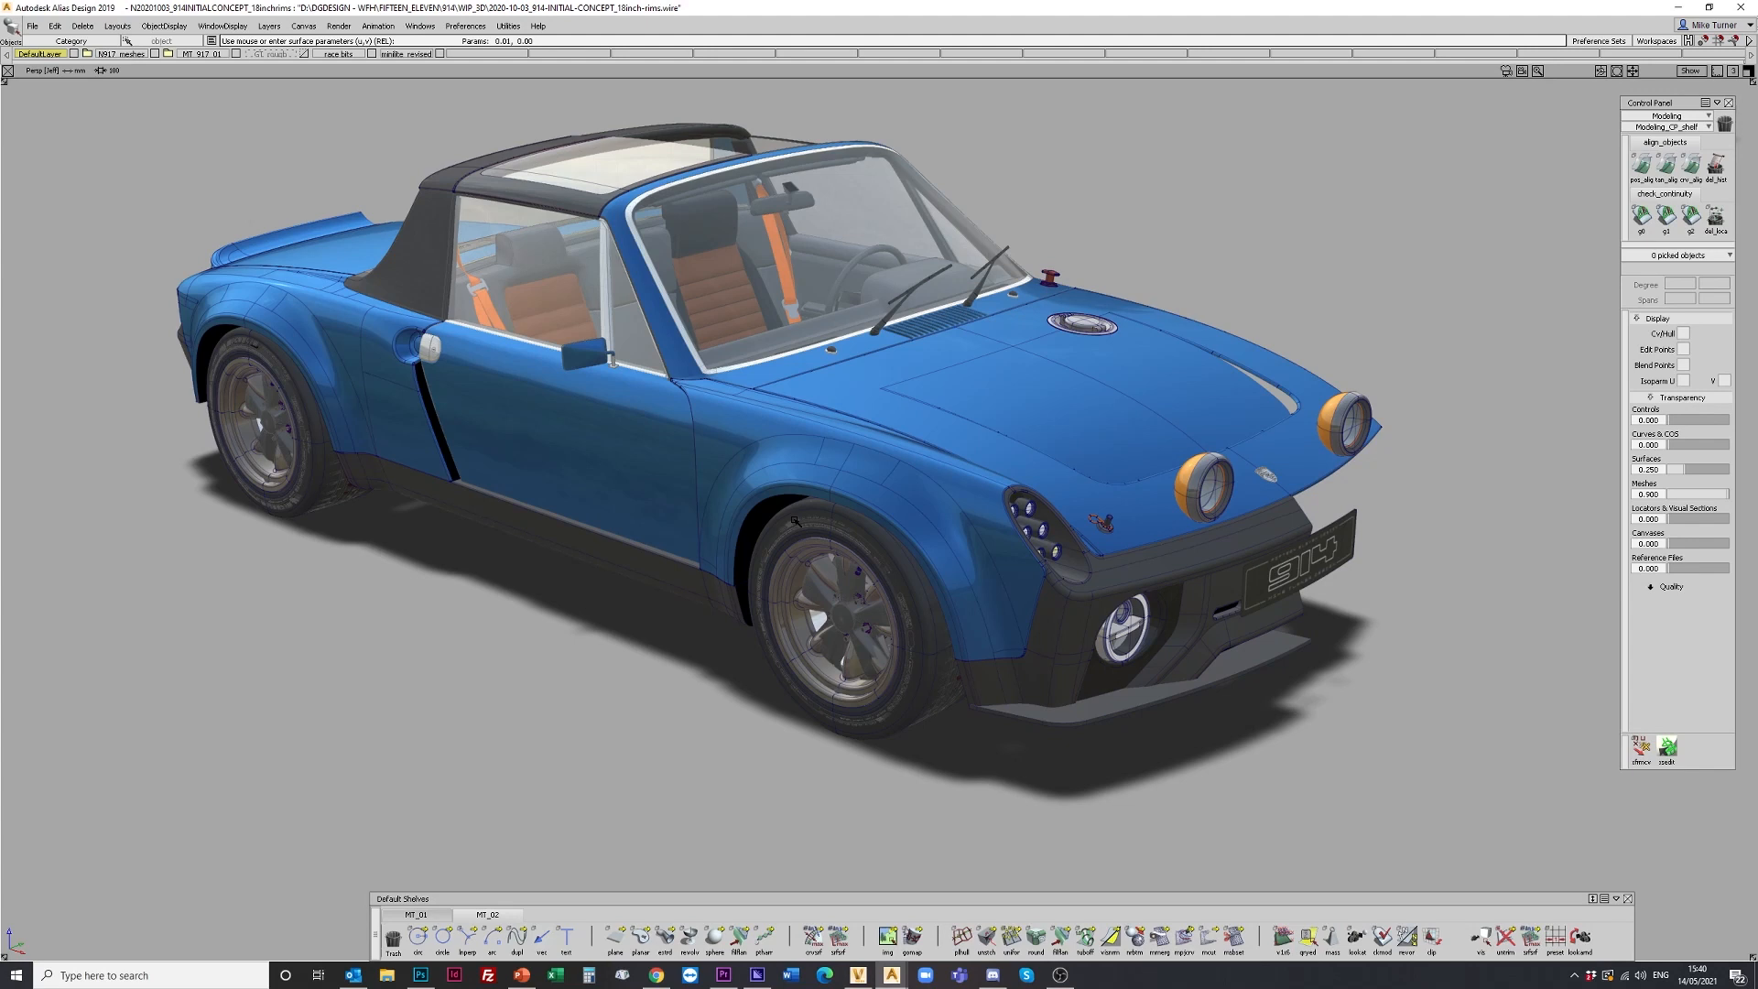
{"action": "left_click_drag", "start_coordinate": [855, 522], "coordinate": [841, 465], "text": "alt+shift"}
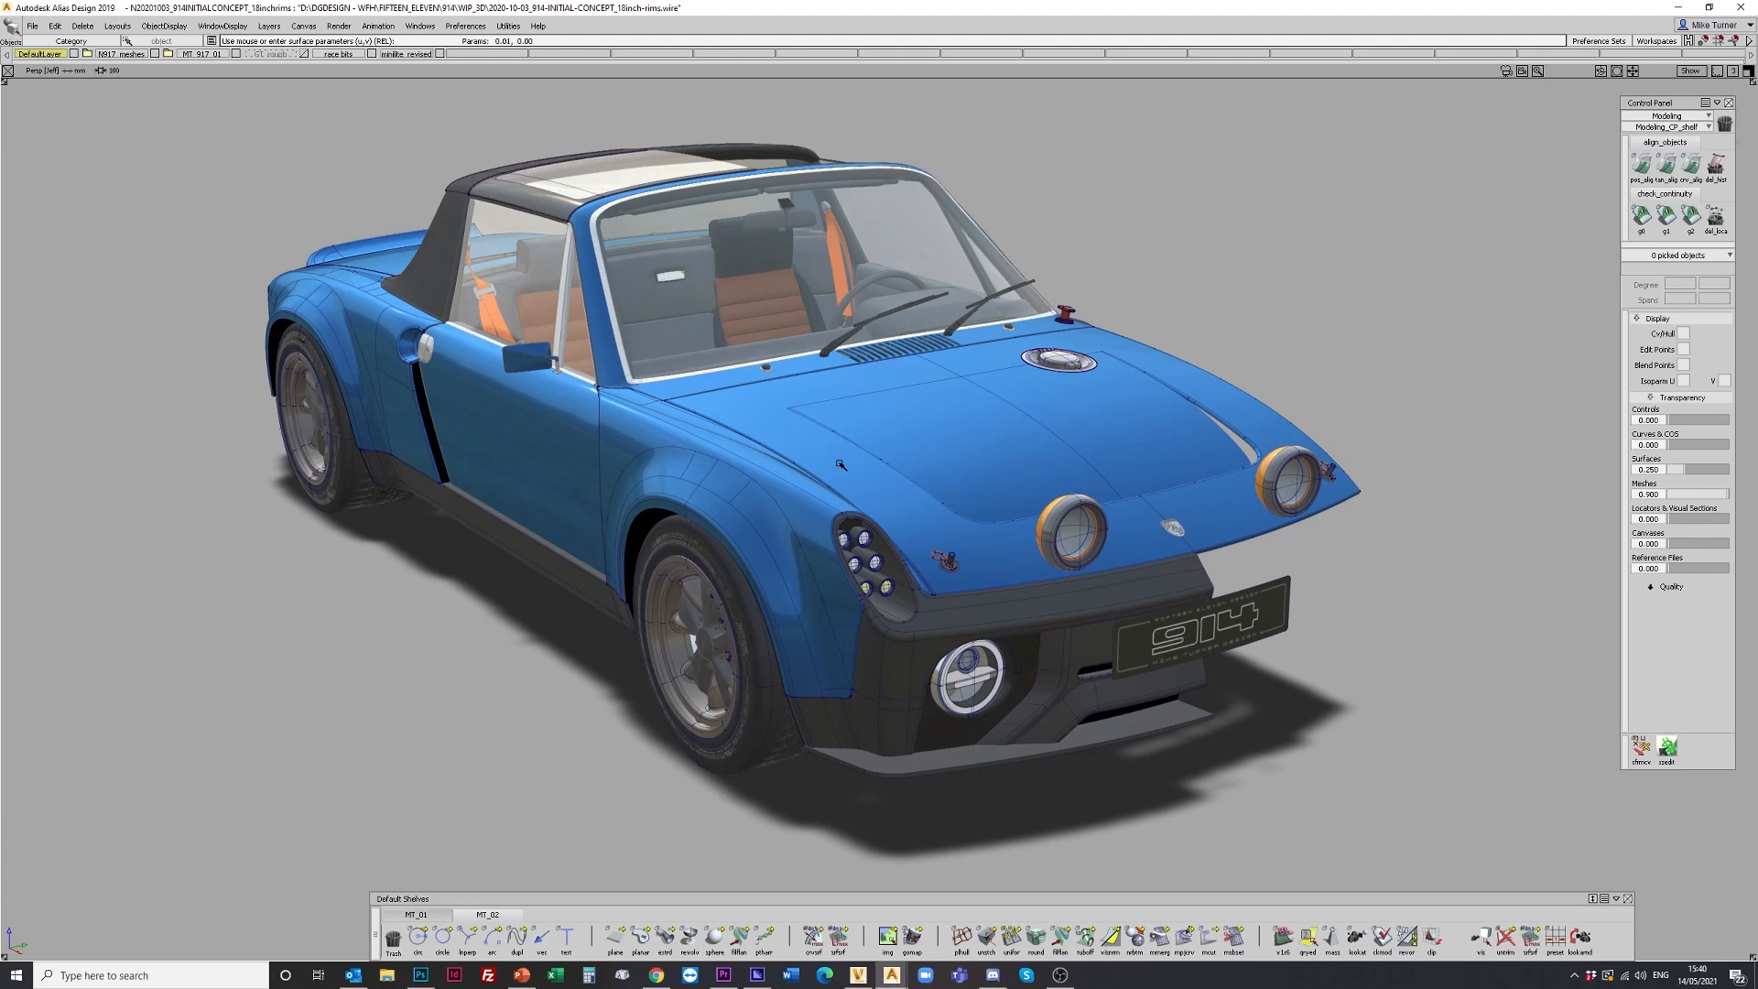
{"action": "left_click_drag", "start_coordinate": [535, 402], "coordinate": [547, 423], "text": "alt+shift"}
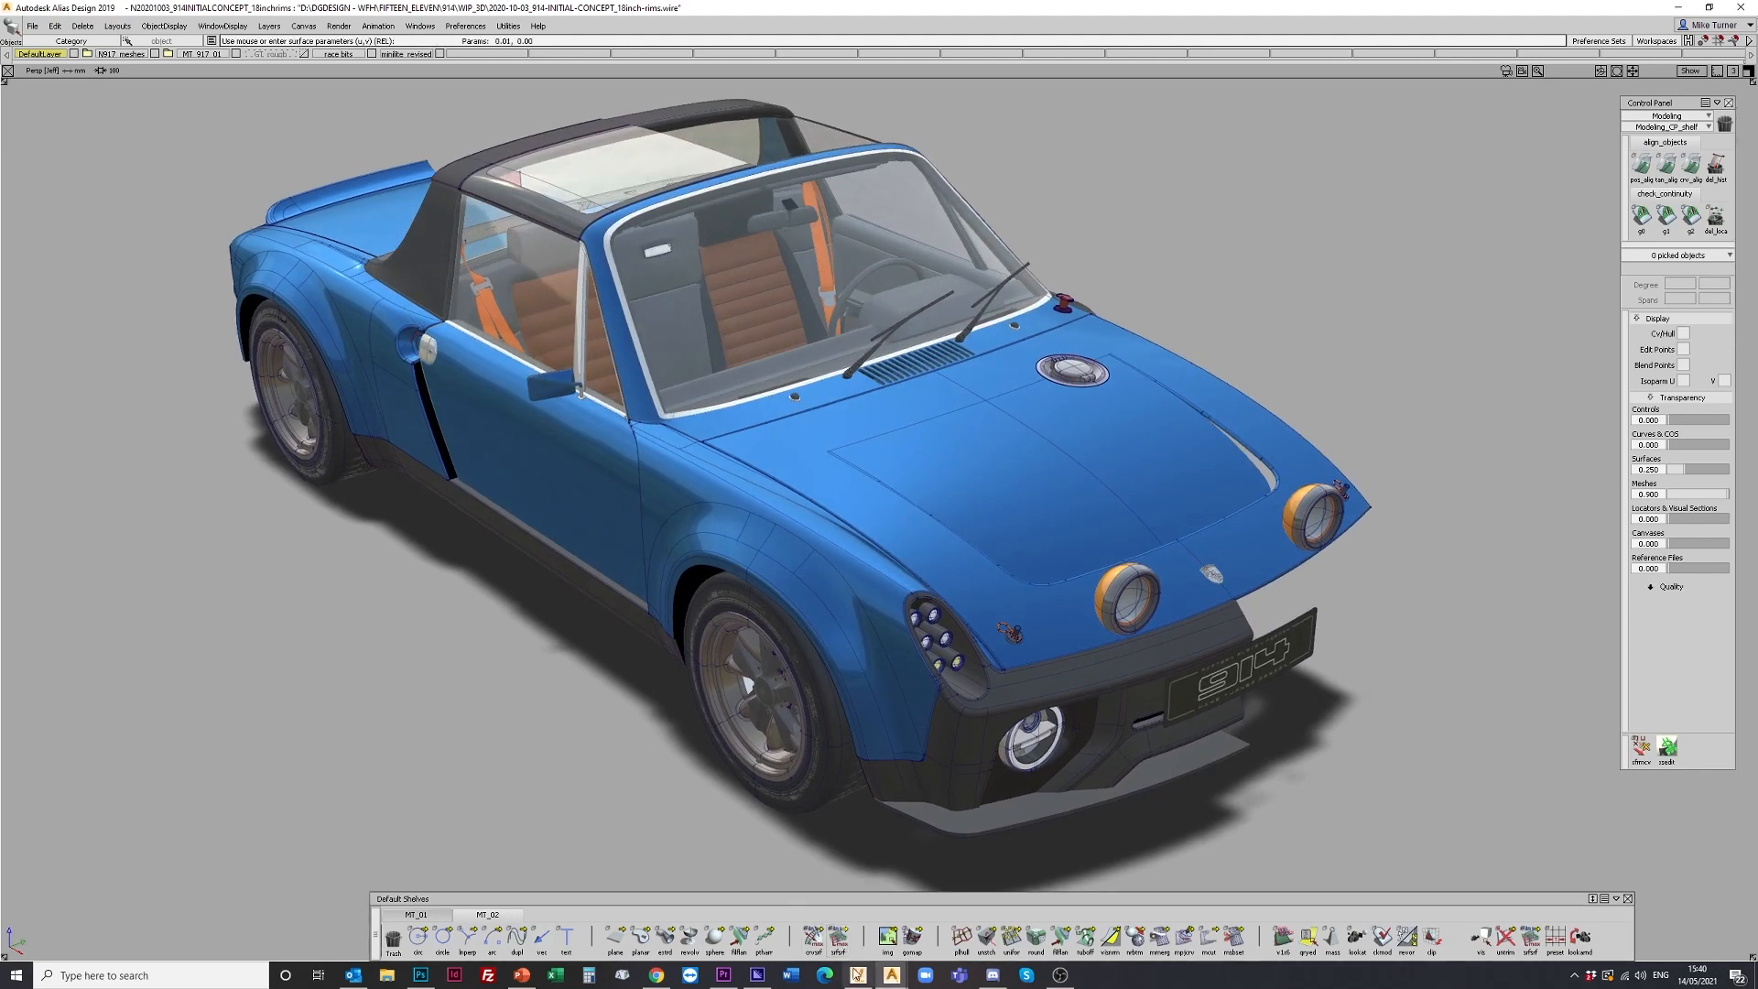
Switch back to VRED, then hide and collapse the 2020-10-03_914-INITIAL-CONCEPT_for-vred-tutorial node in the Scenegraph.
{"action": "left_click", "coordinate": [858, 976]}
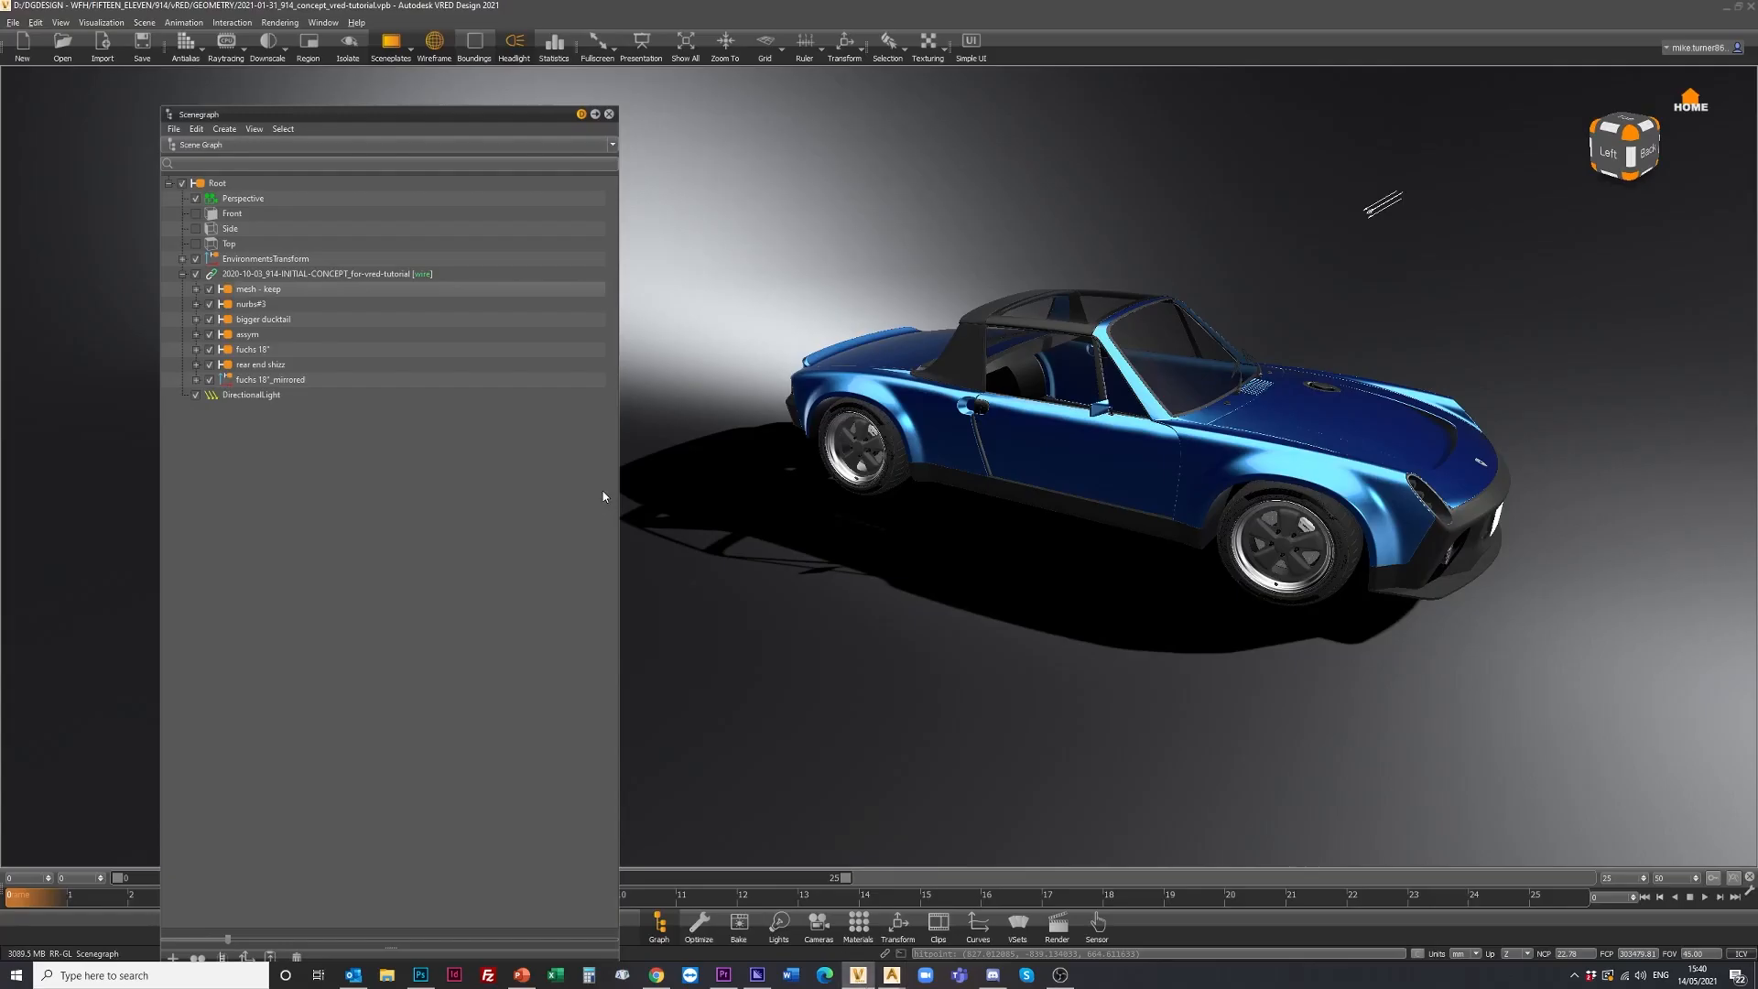
{"action": "left_click_drag", "start_coordinate": [1384, 628], "coordinate": [1136, 599]}
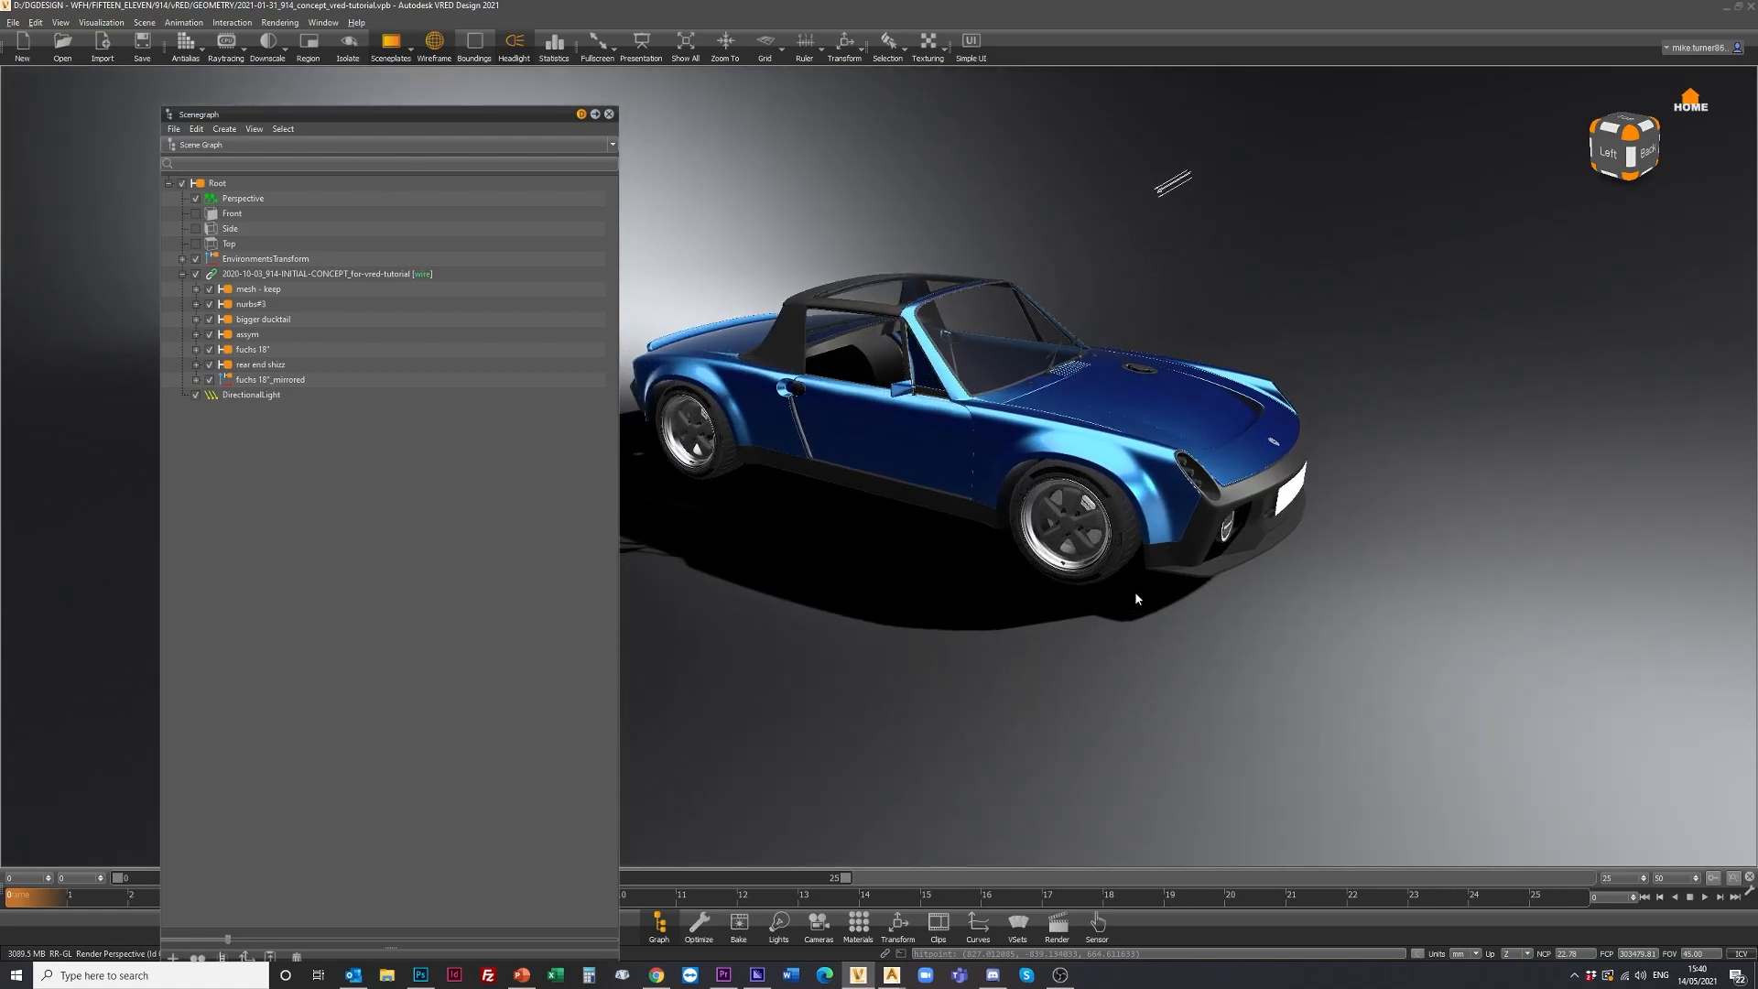
{"action": "left_click", "coordinate": [195, 274]}
{"action": "left_click", "coordinate": [182, 274]}
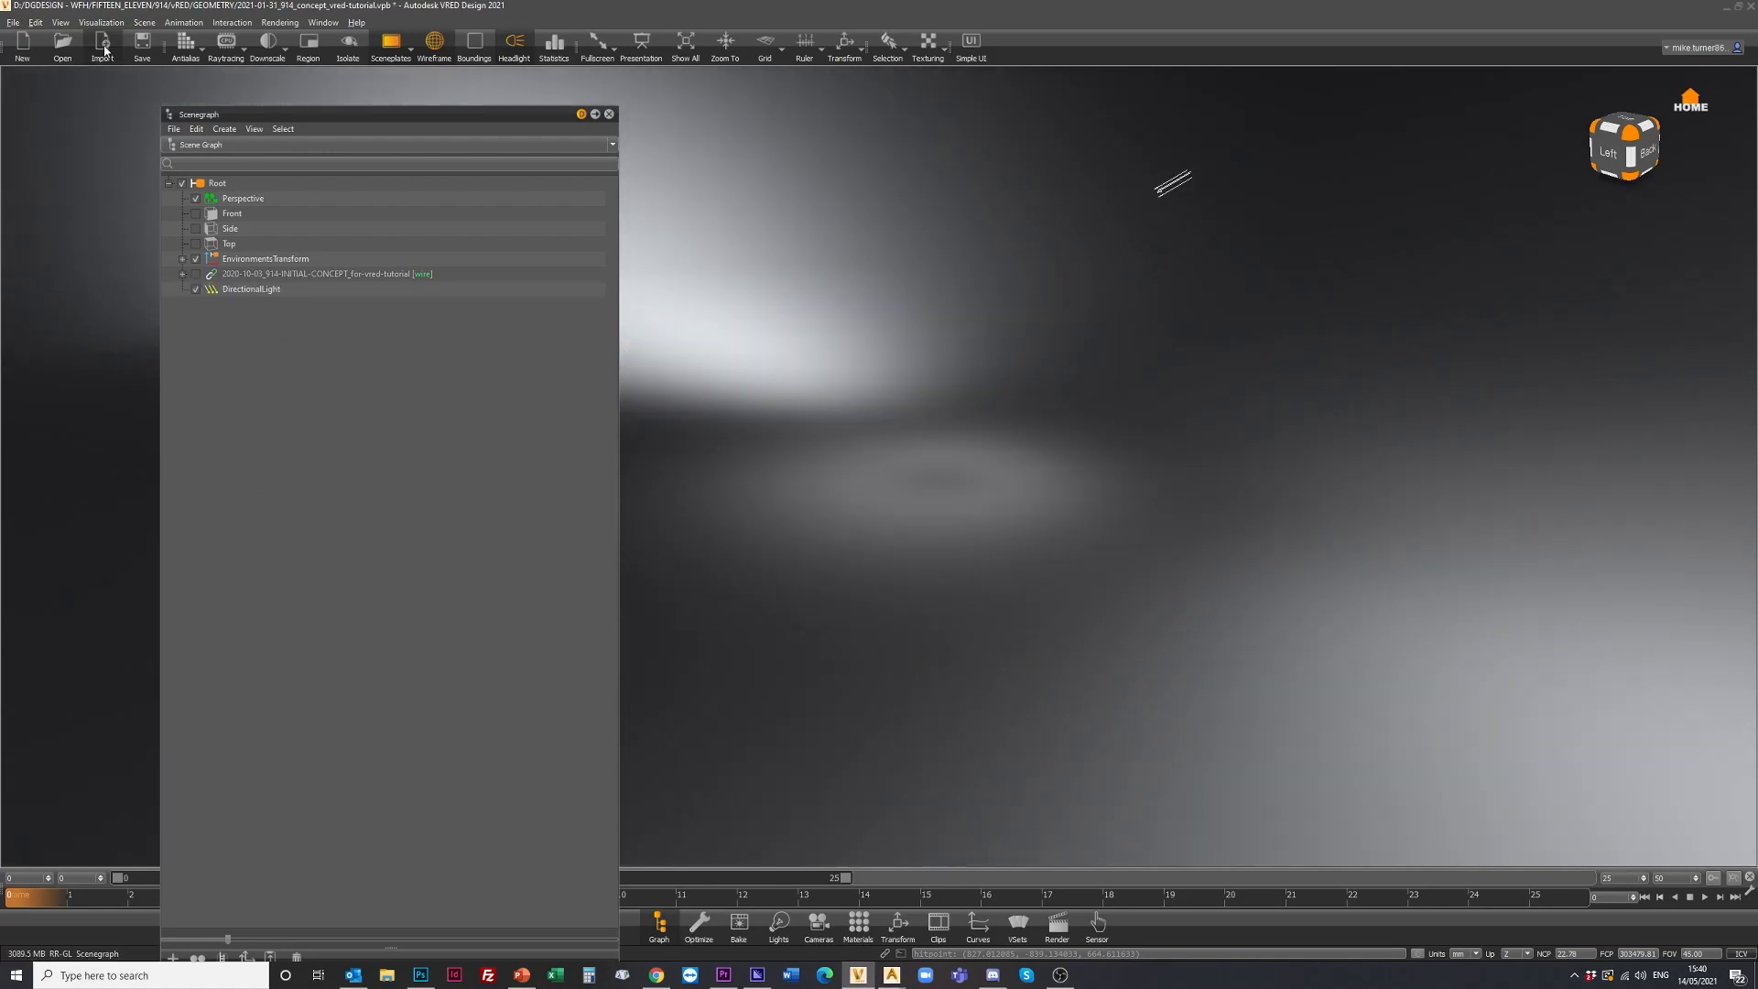
Import the Alias file 2020-10-03_914-INITIAL-CONCEPT_for-vred-tutorial-2 with low tessellation quality and source reference behavior.
{"action": "key", "text": "ctrl+i"}
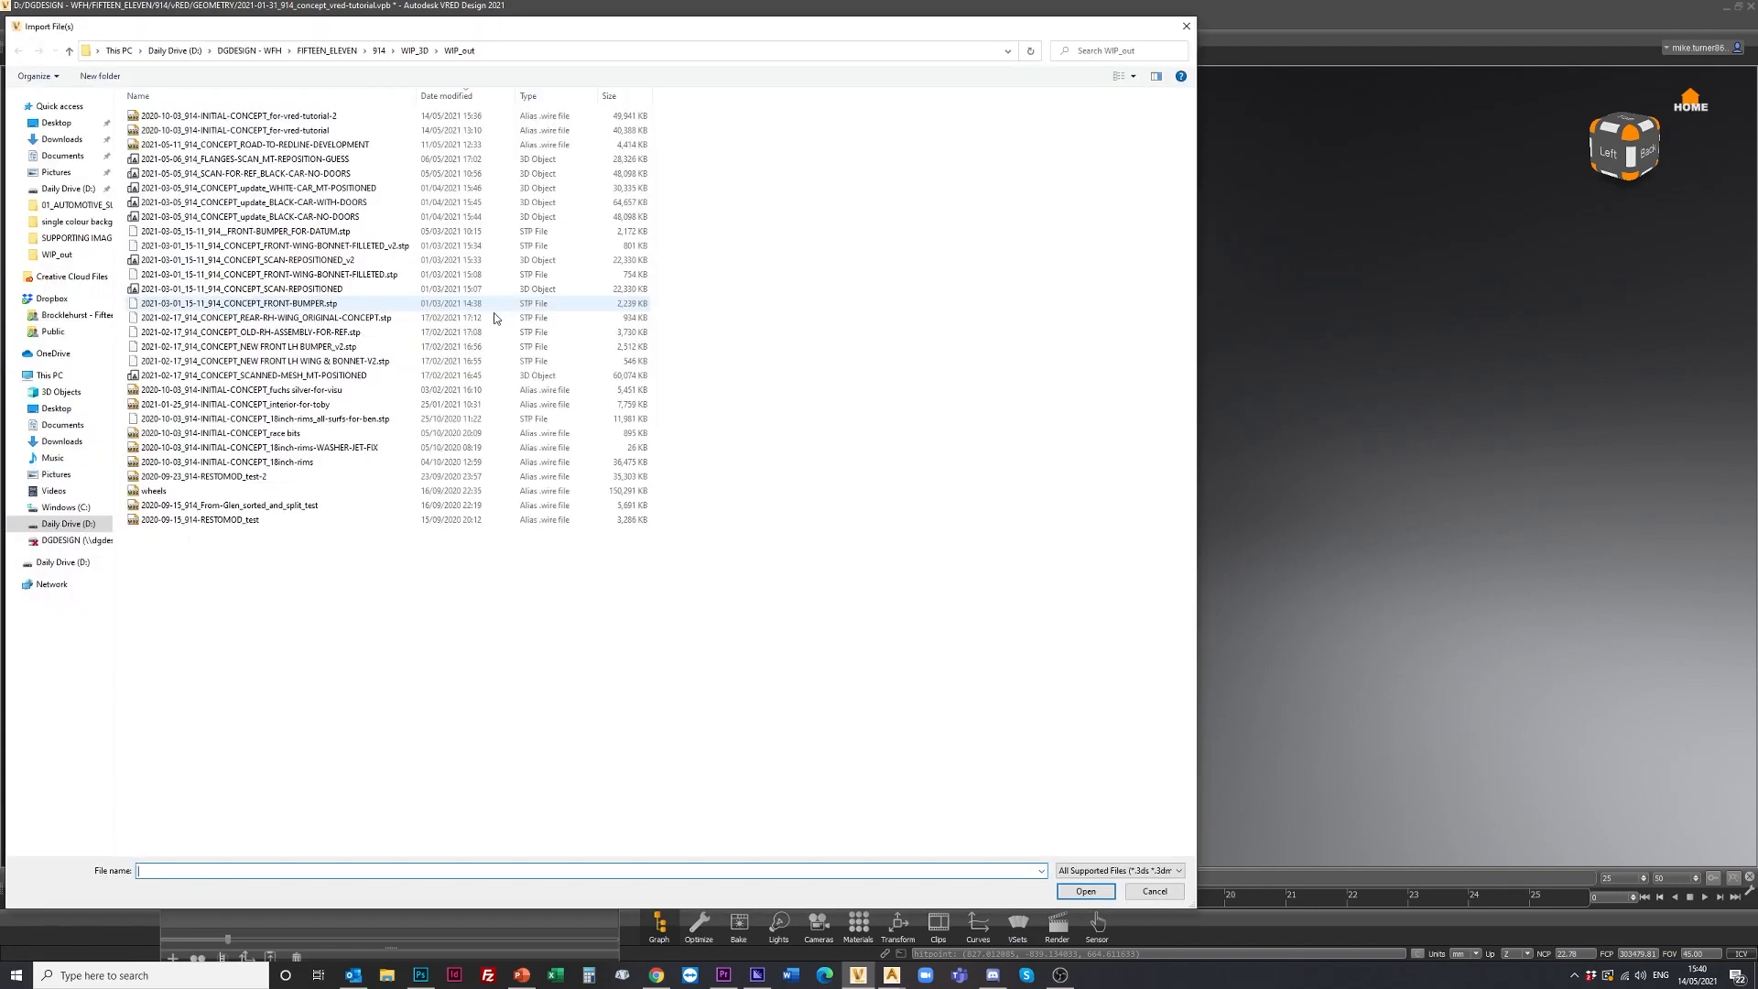
{"action": "left_click", "coordinate": [275, 115]}
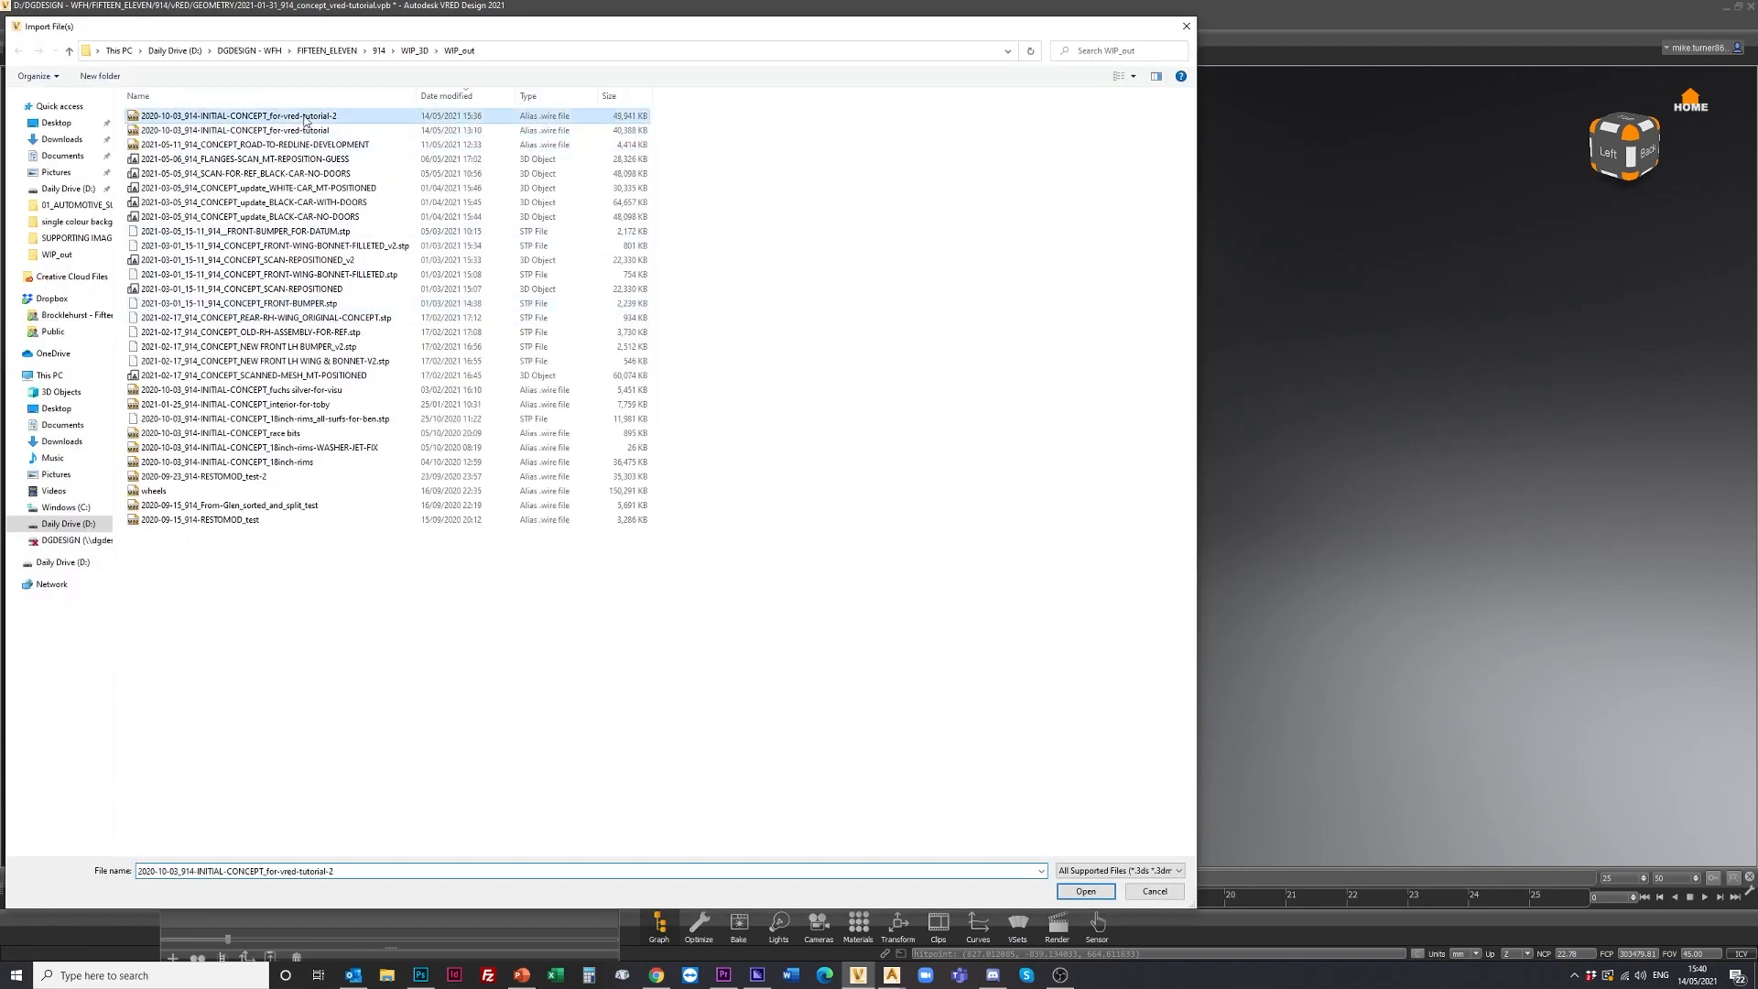
{"action": "left_click", "coordinate": [1086, 891]}
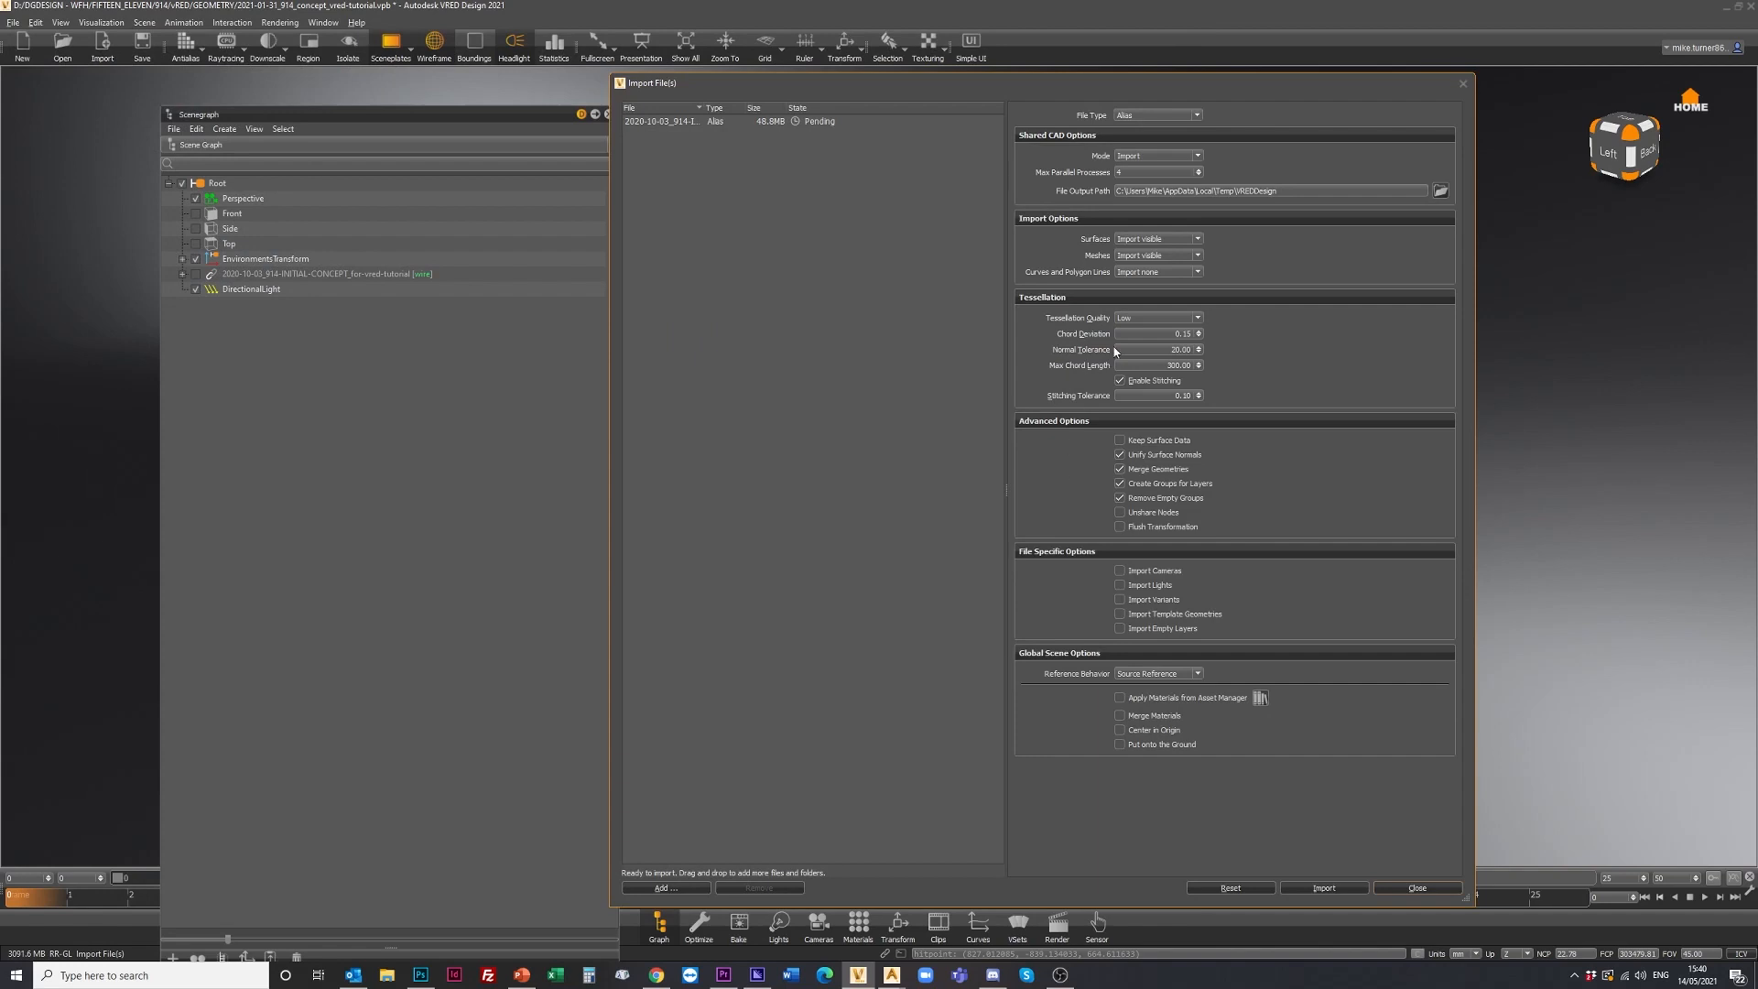
{"action": "left_click", "coordinate": [1323, 889]}
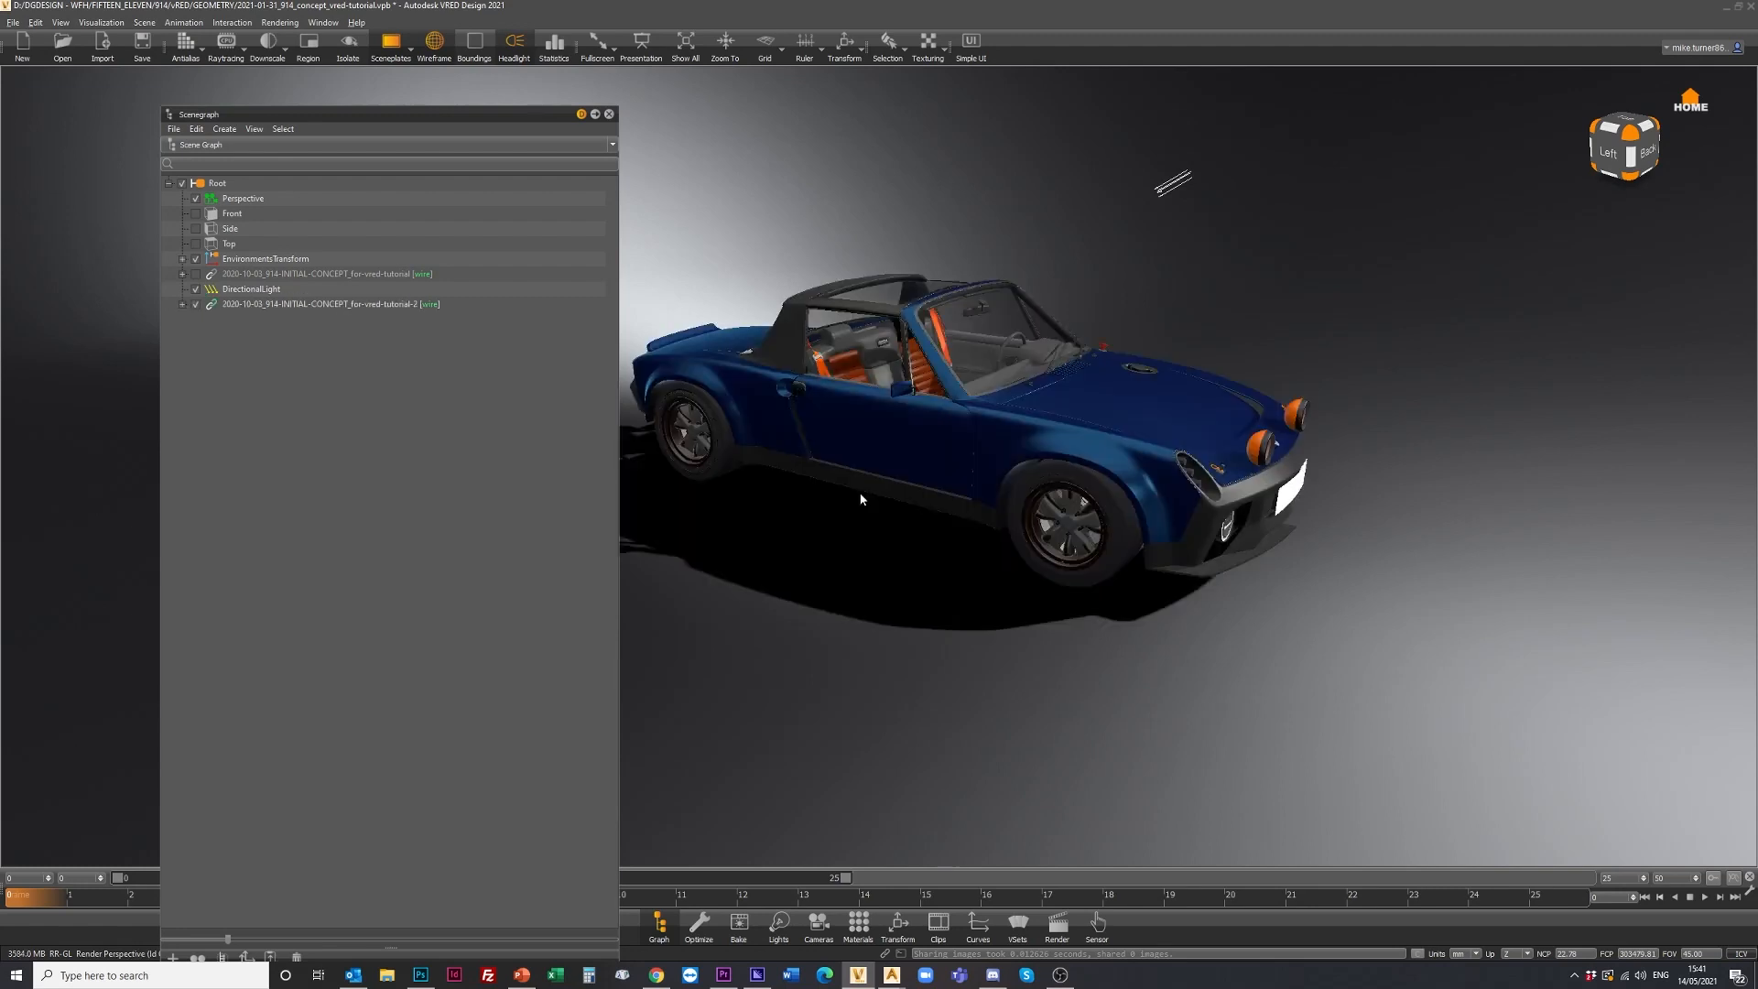
Group the nodes from INTERIOR to minilite_revised under the imported tutorial-2 model into one group named V2, placed directly under Root.
{"action": "left_click_drag", "start_coordinate": [1125, 454], "coordinate": [804, 471]}
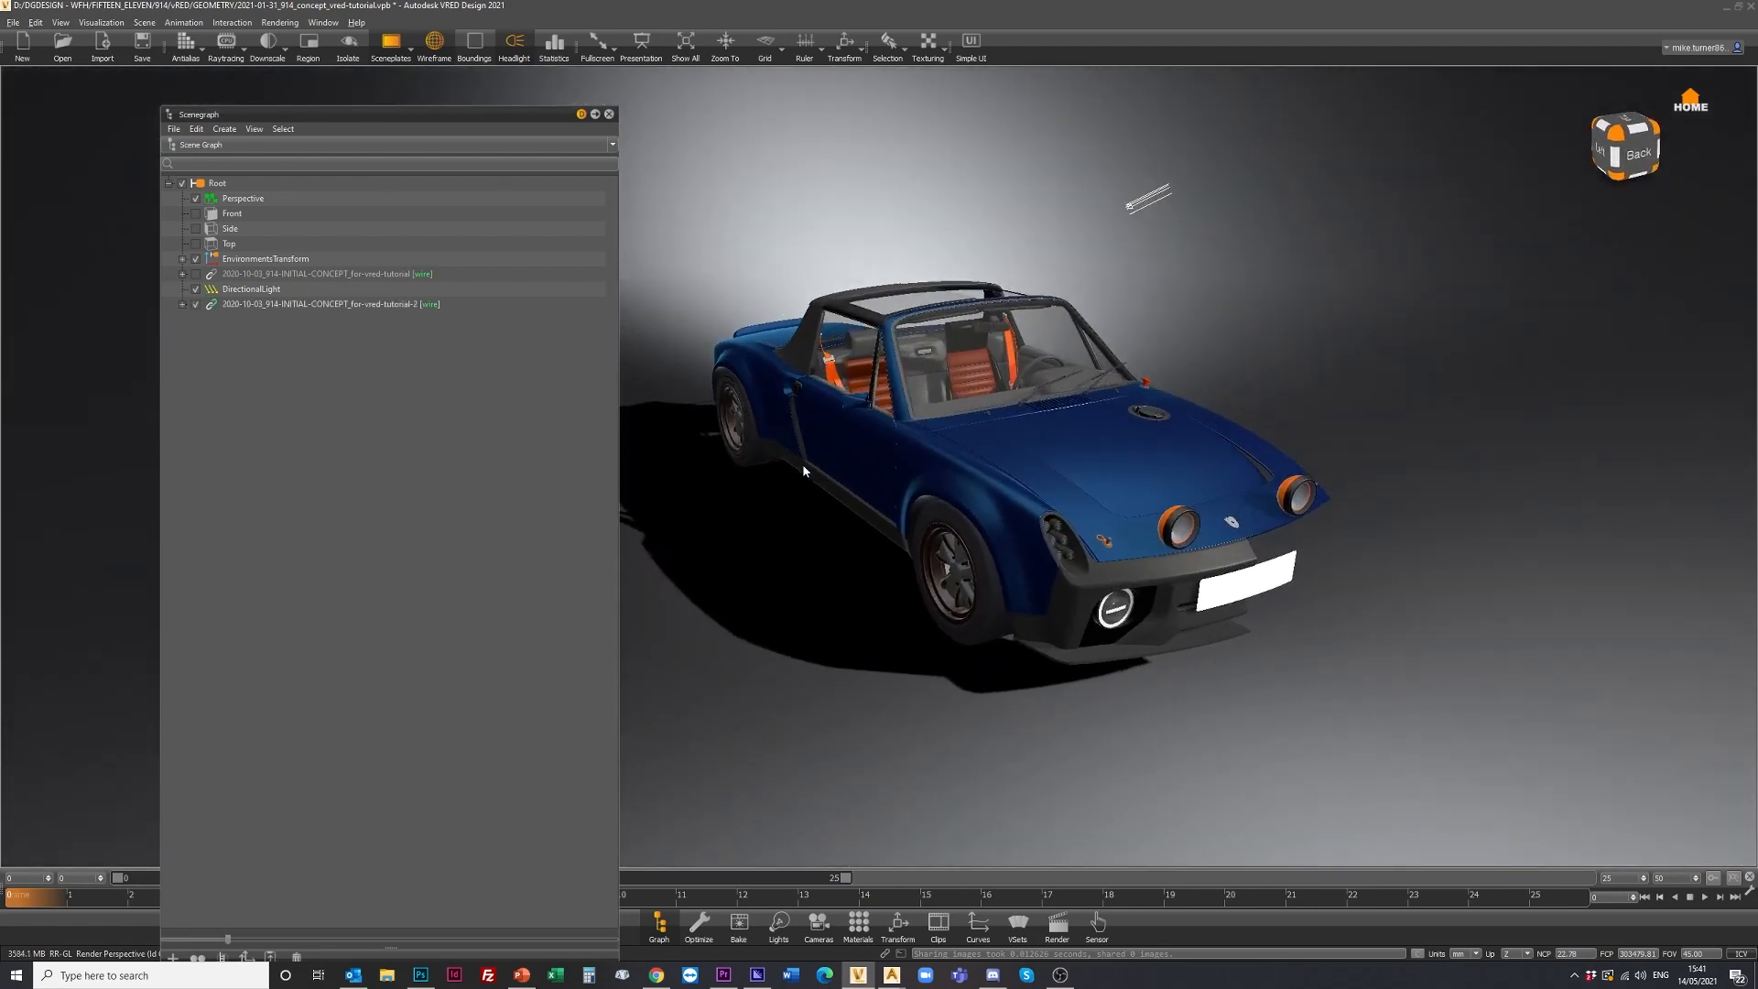
{"action": "left_click", "coordinate": [182, 304]}
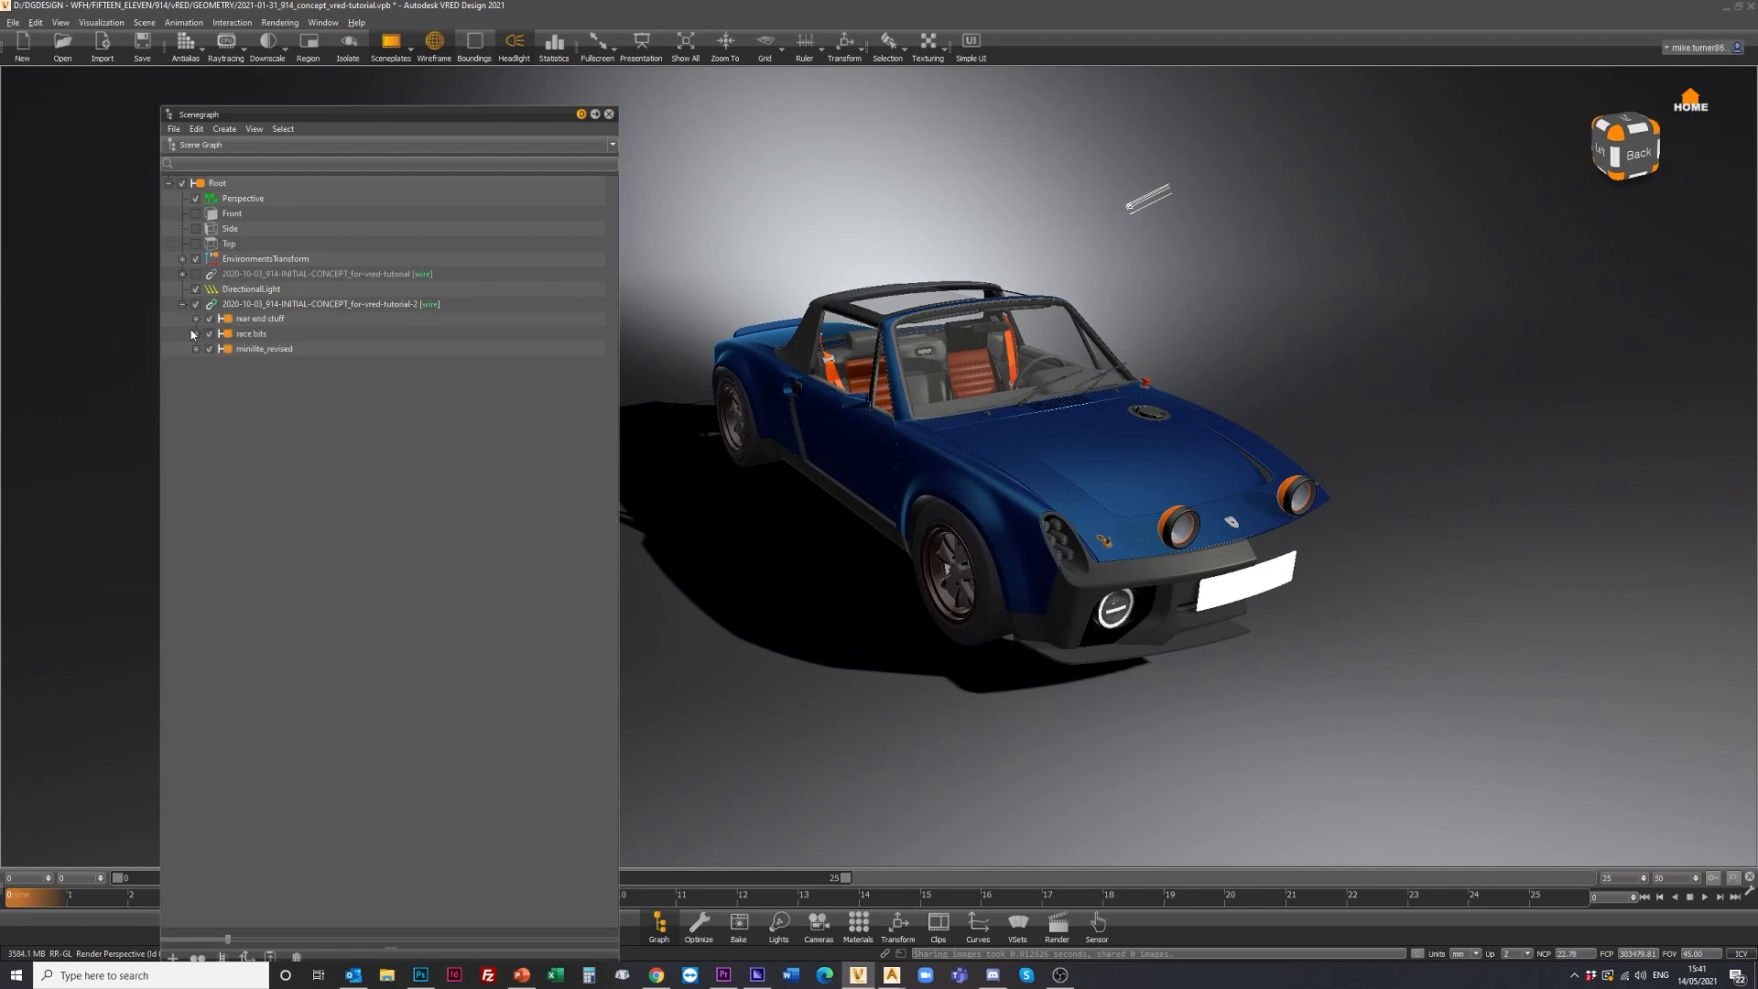
{"action": "left_click", "coordinate": [253, 319]}
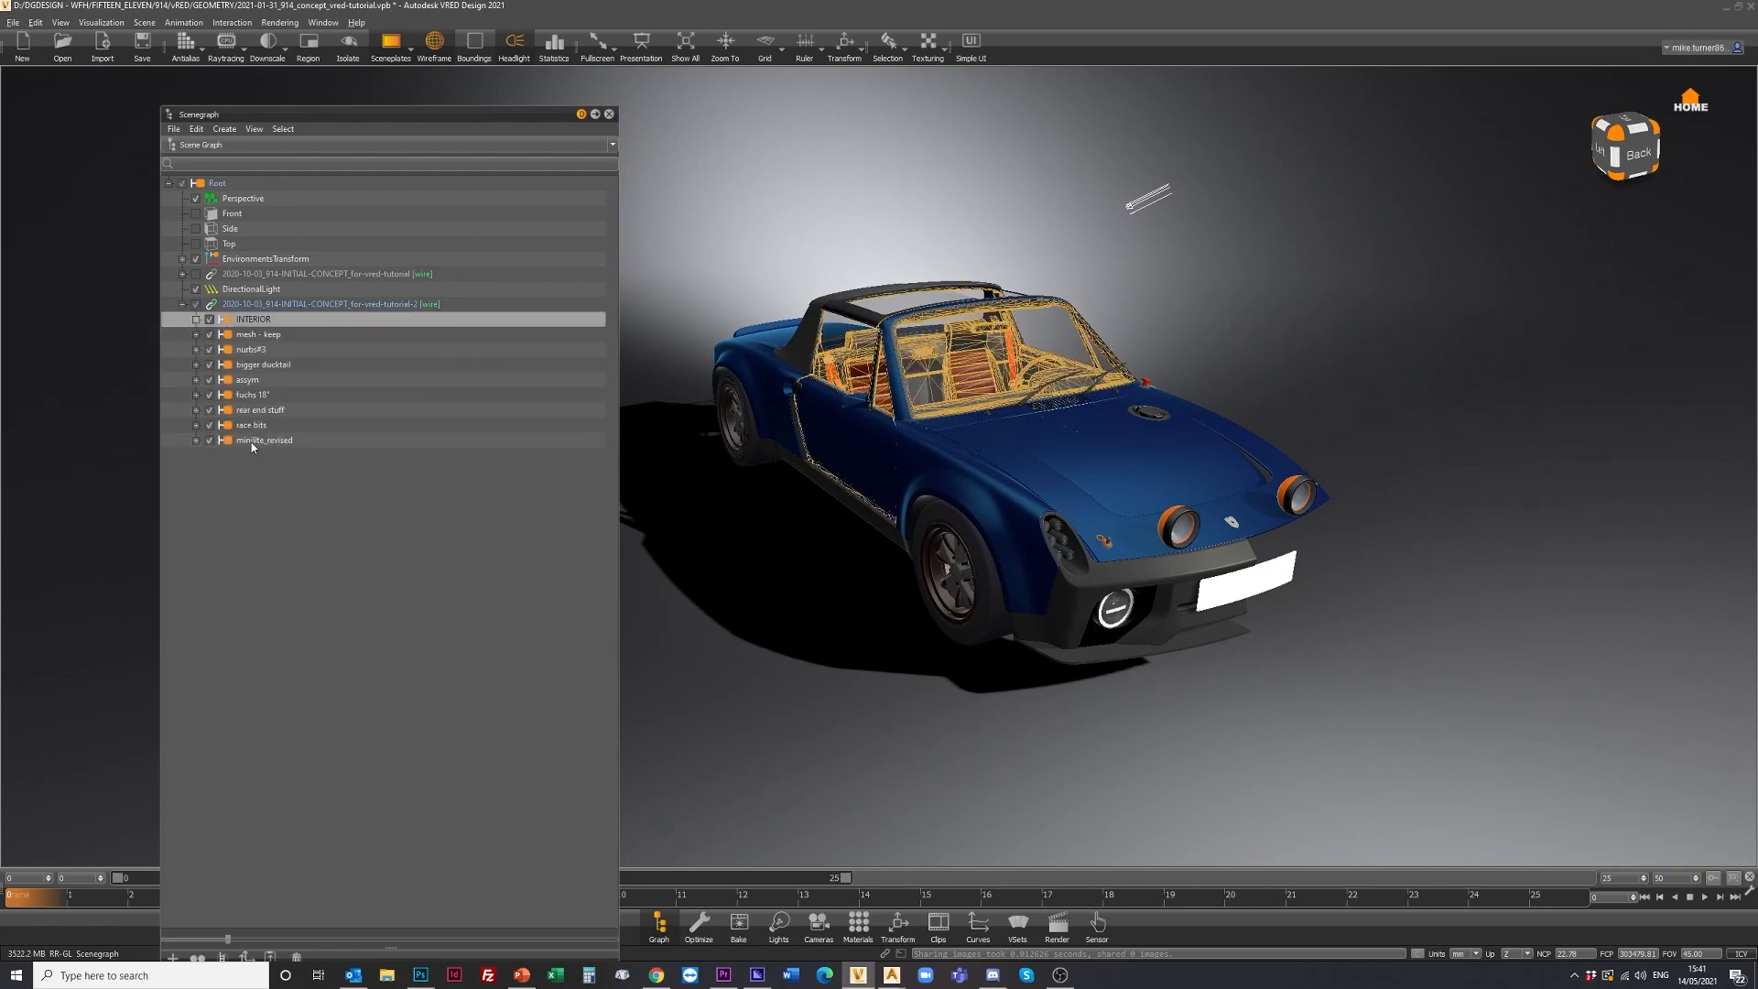
{"action": "left_click", "coordinate": [251, 440], "text": "shift"}
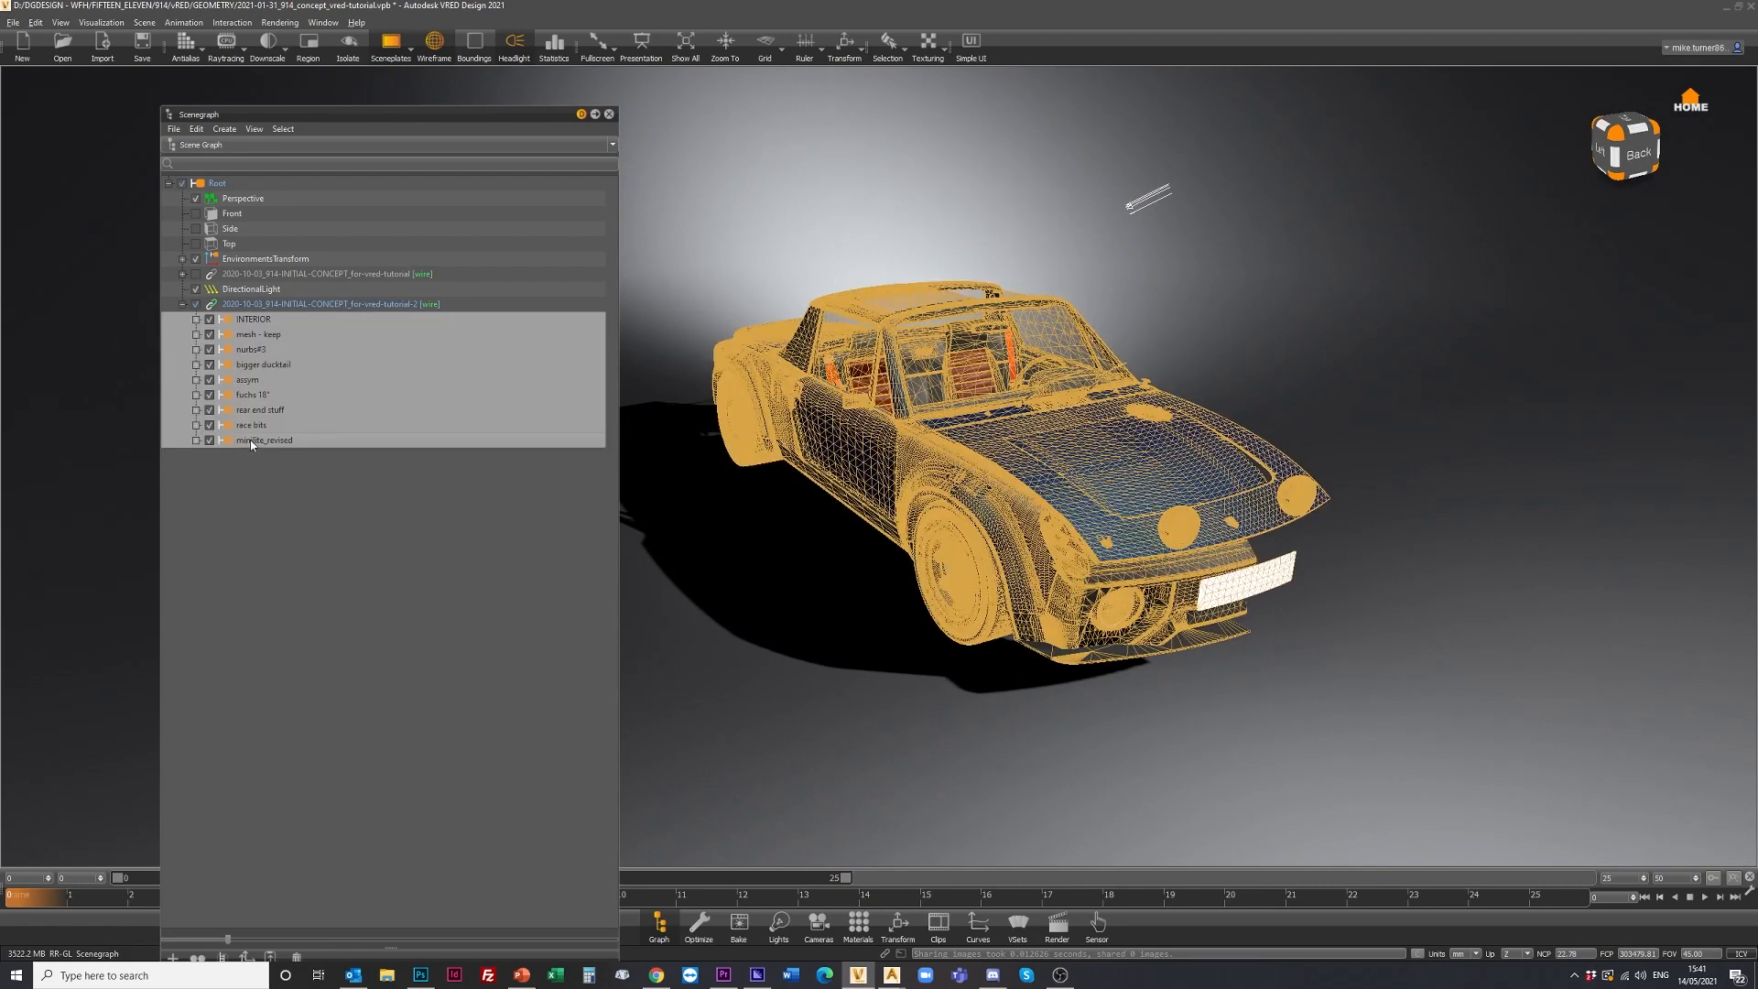
{"action": "key", "text": "ctrl+shift+g"}
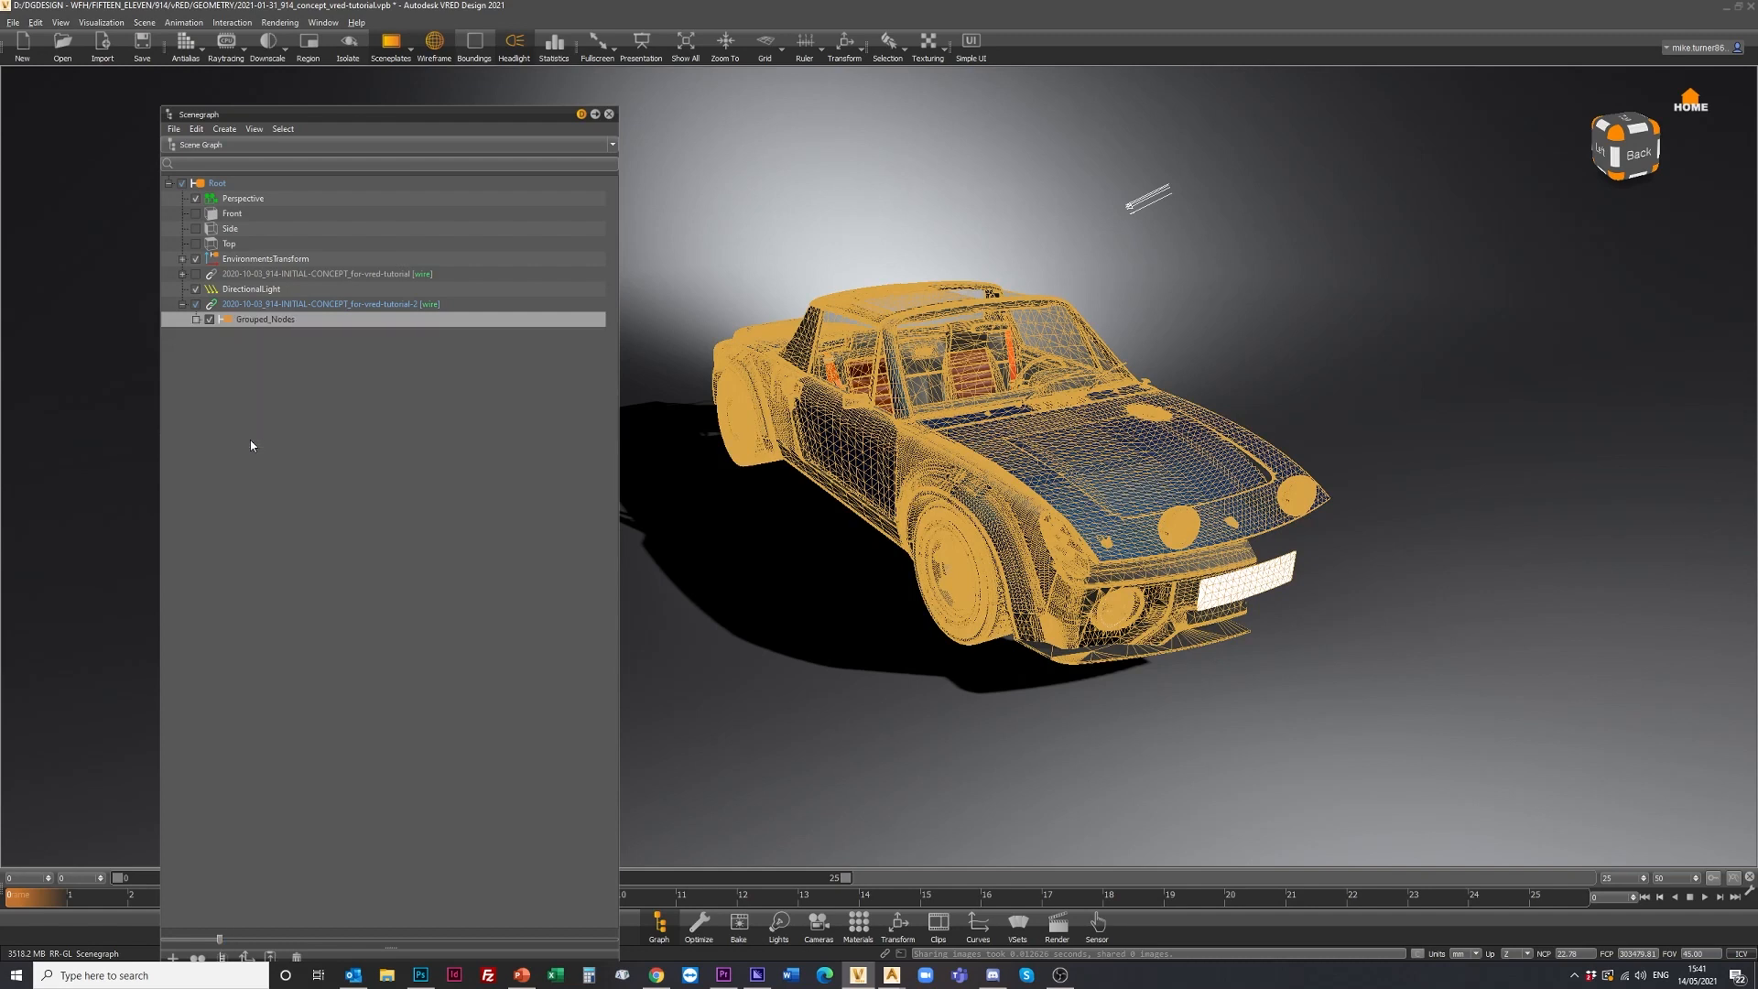
{"action": "double_click", "coordinate": [294, 321]}
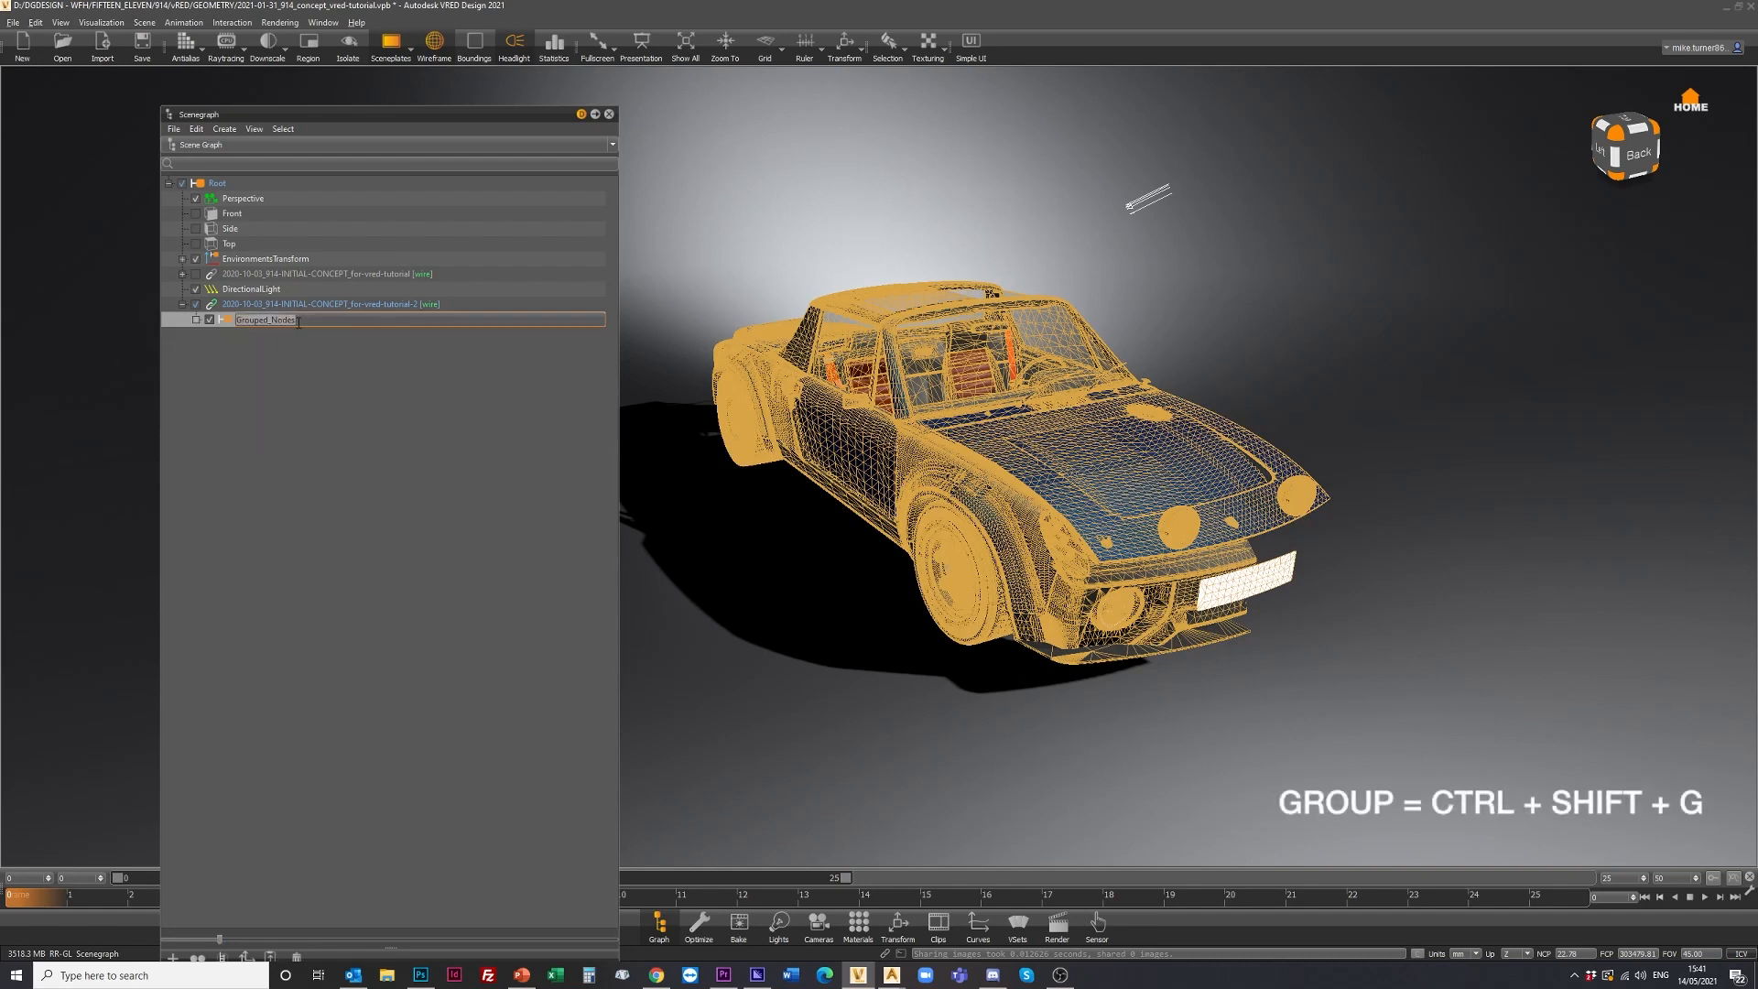
{"action": "type", "text": "V"}
{"action": "key", "text": "Return"}
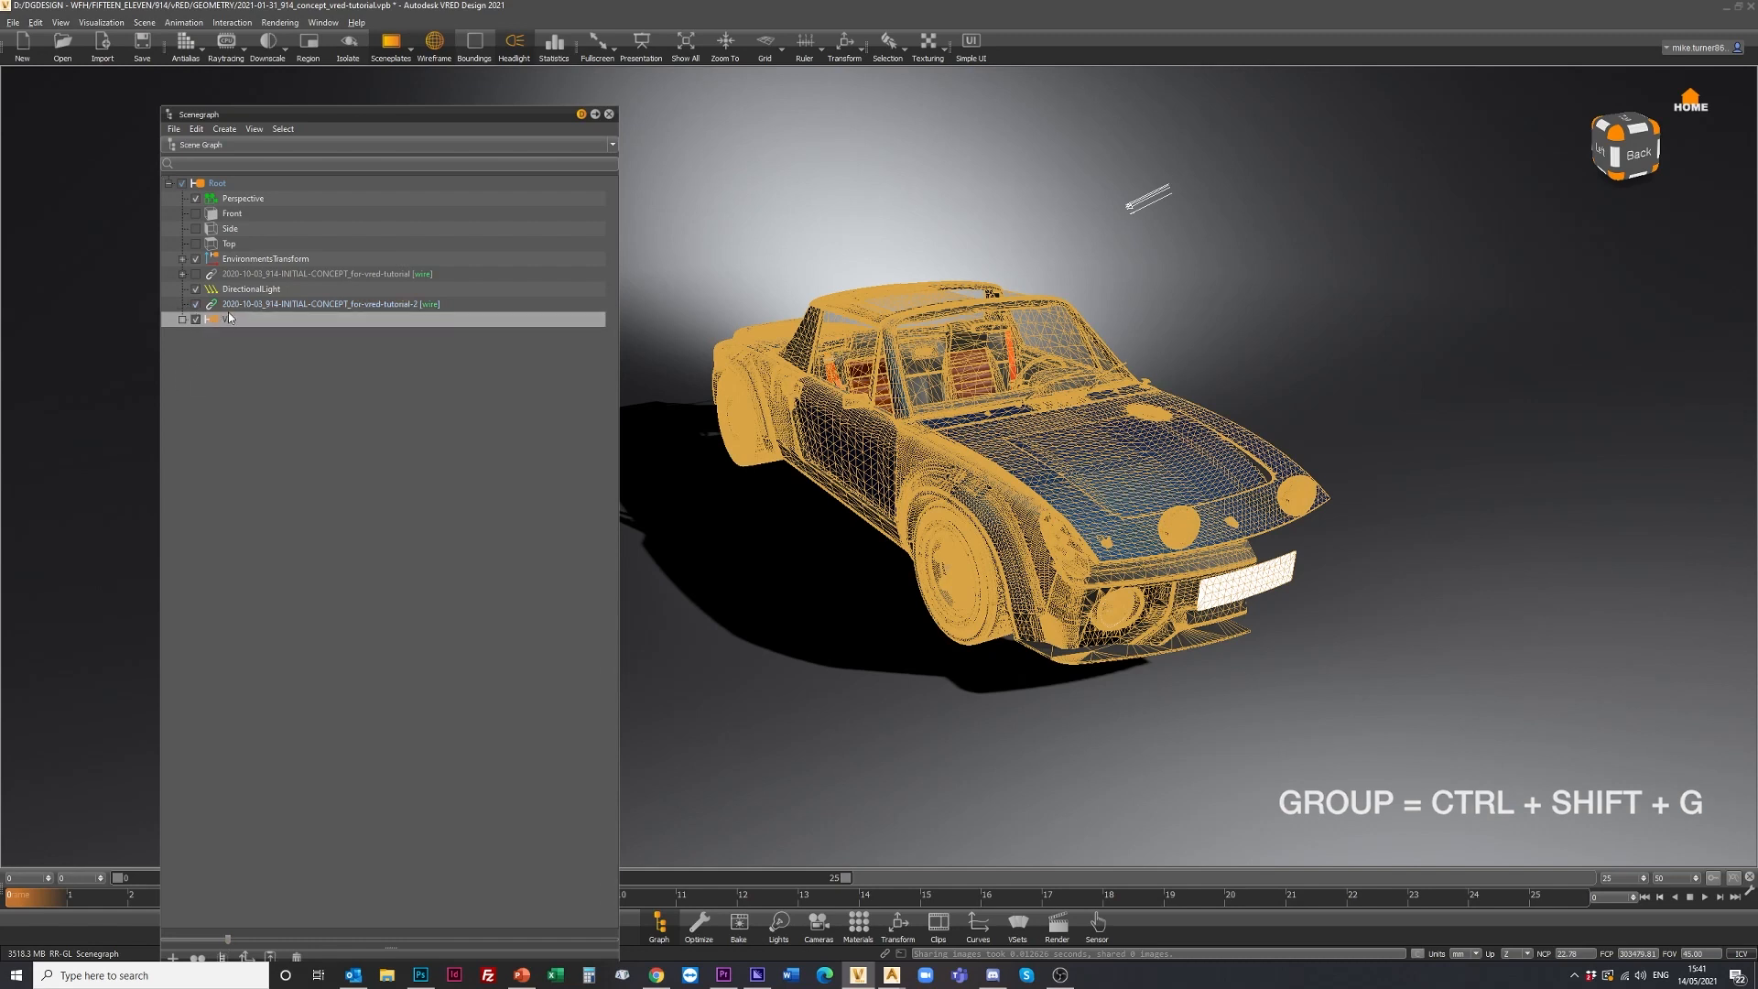
Delete the emptied 2020-10-03_914-INITIAL-CONCEPT_for-vred-tutorial-2 reference node and expand the V2 group.
{"action": "left_click", "coordinate": [232, 305]}
{"action": "key", "text": "Delete"}
{"action": "left_click", "coordinate": [183, 304]}
{"action": "scroll", "coordinate": [1174, 394], "scroll_direction": "up", "scroll_amount": 4}
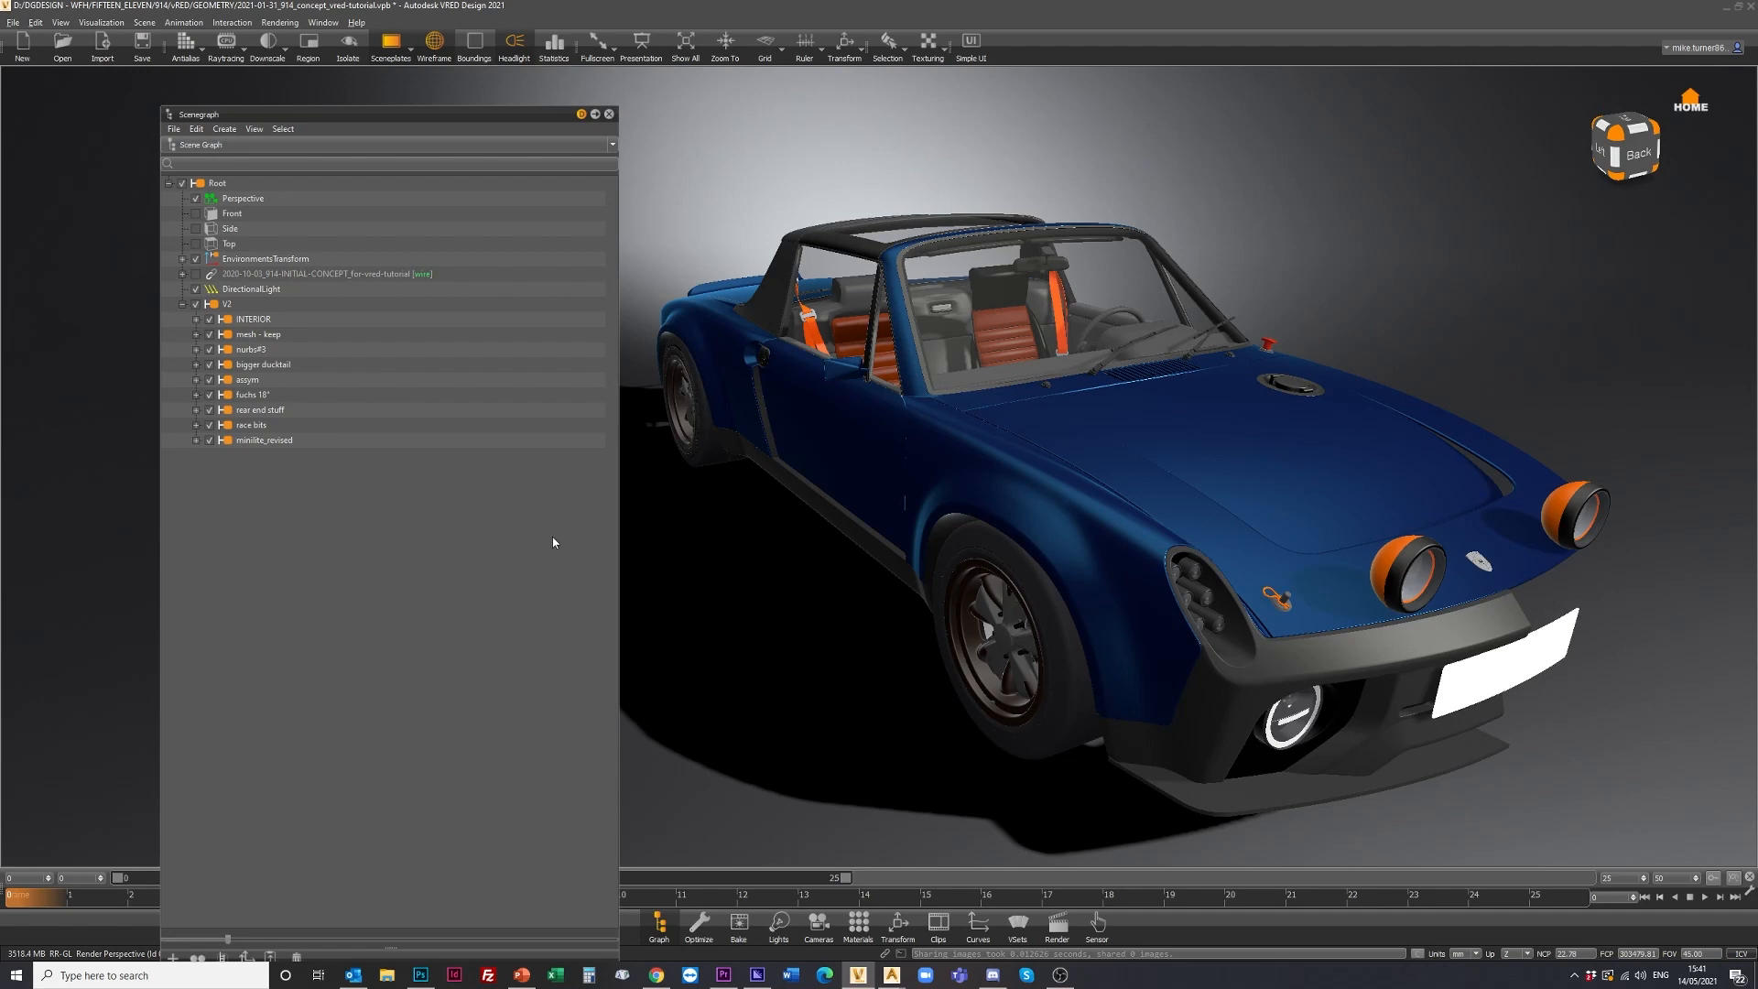
Create a mirrored copy of V2's nurbs#3 group with Duplicate Mirror Y Flush.
{"action": "left_click", "coordinate": [249, 349]}
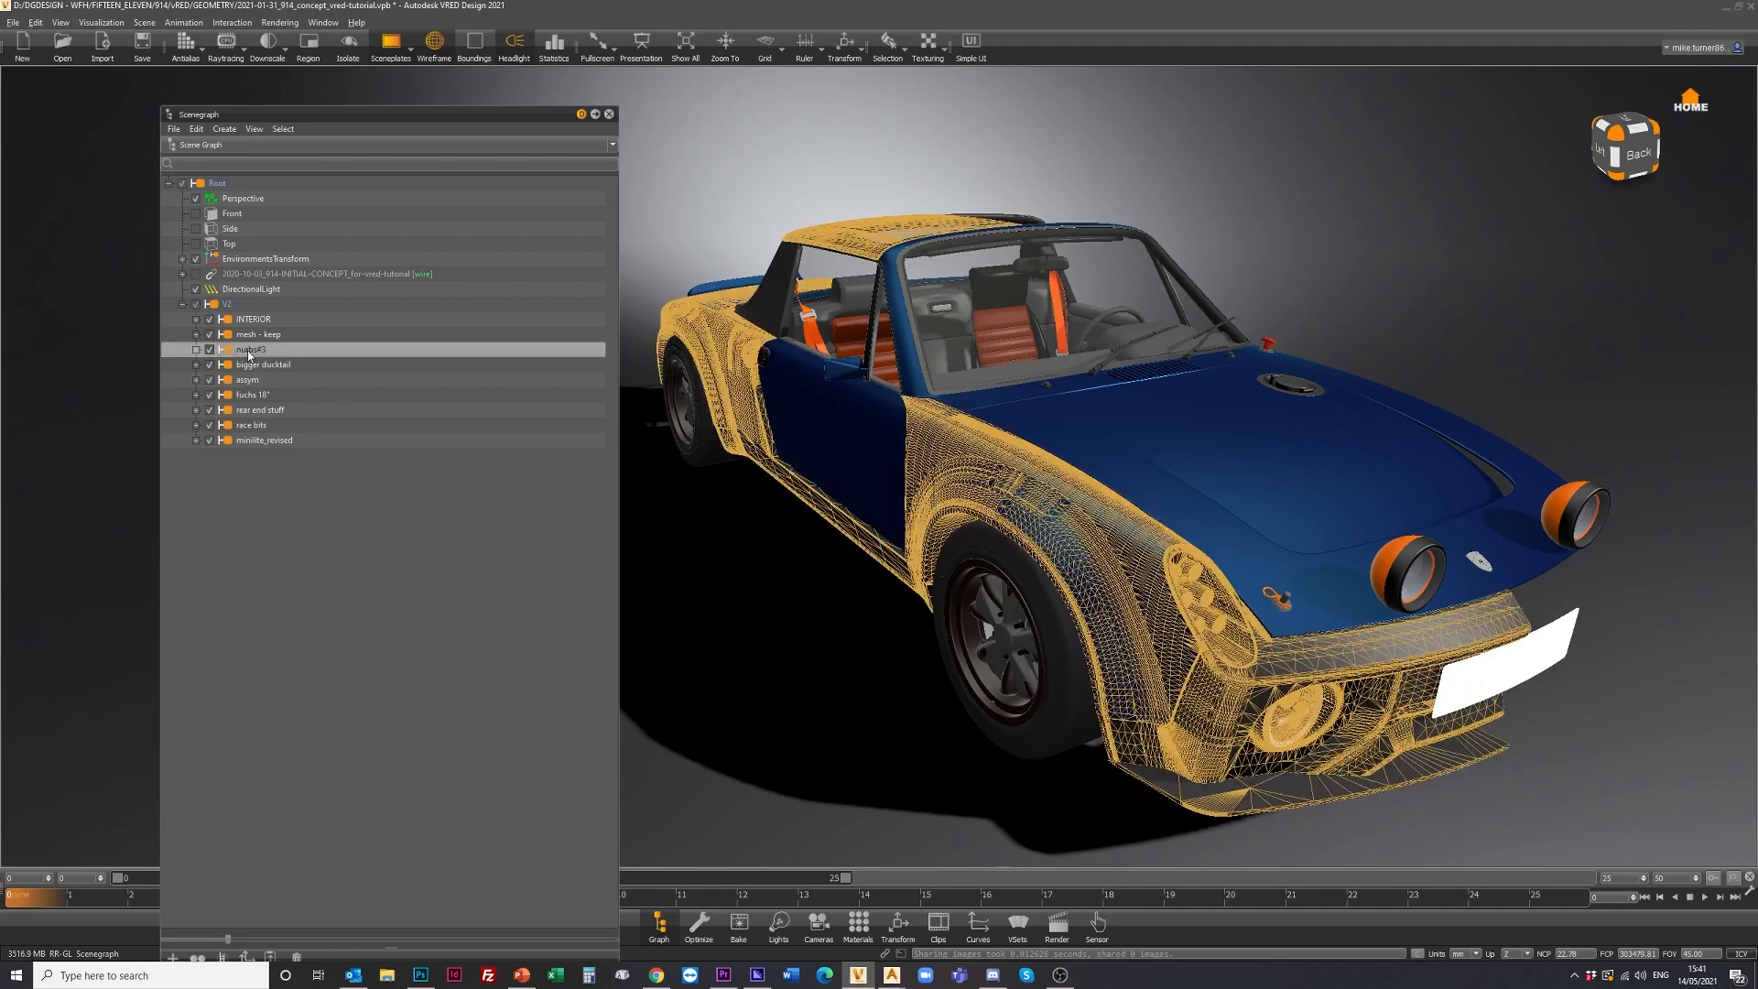
{"action": "right_click", "coordinate": [249, 354]}
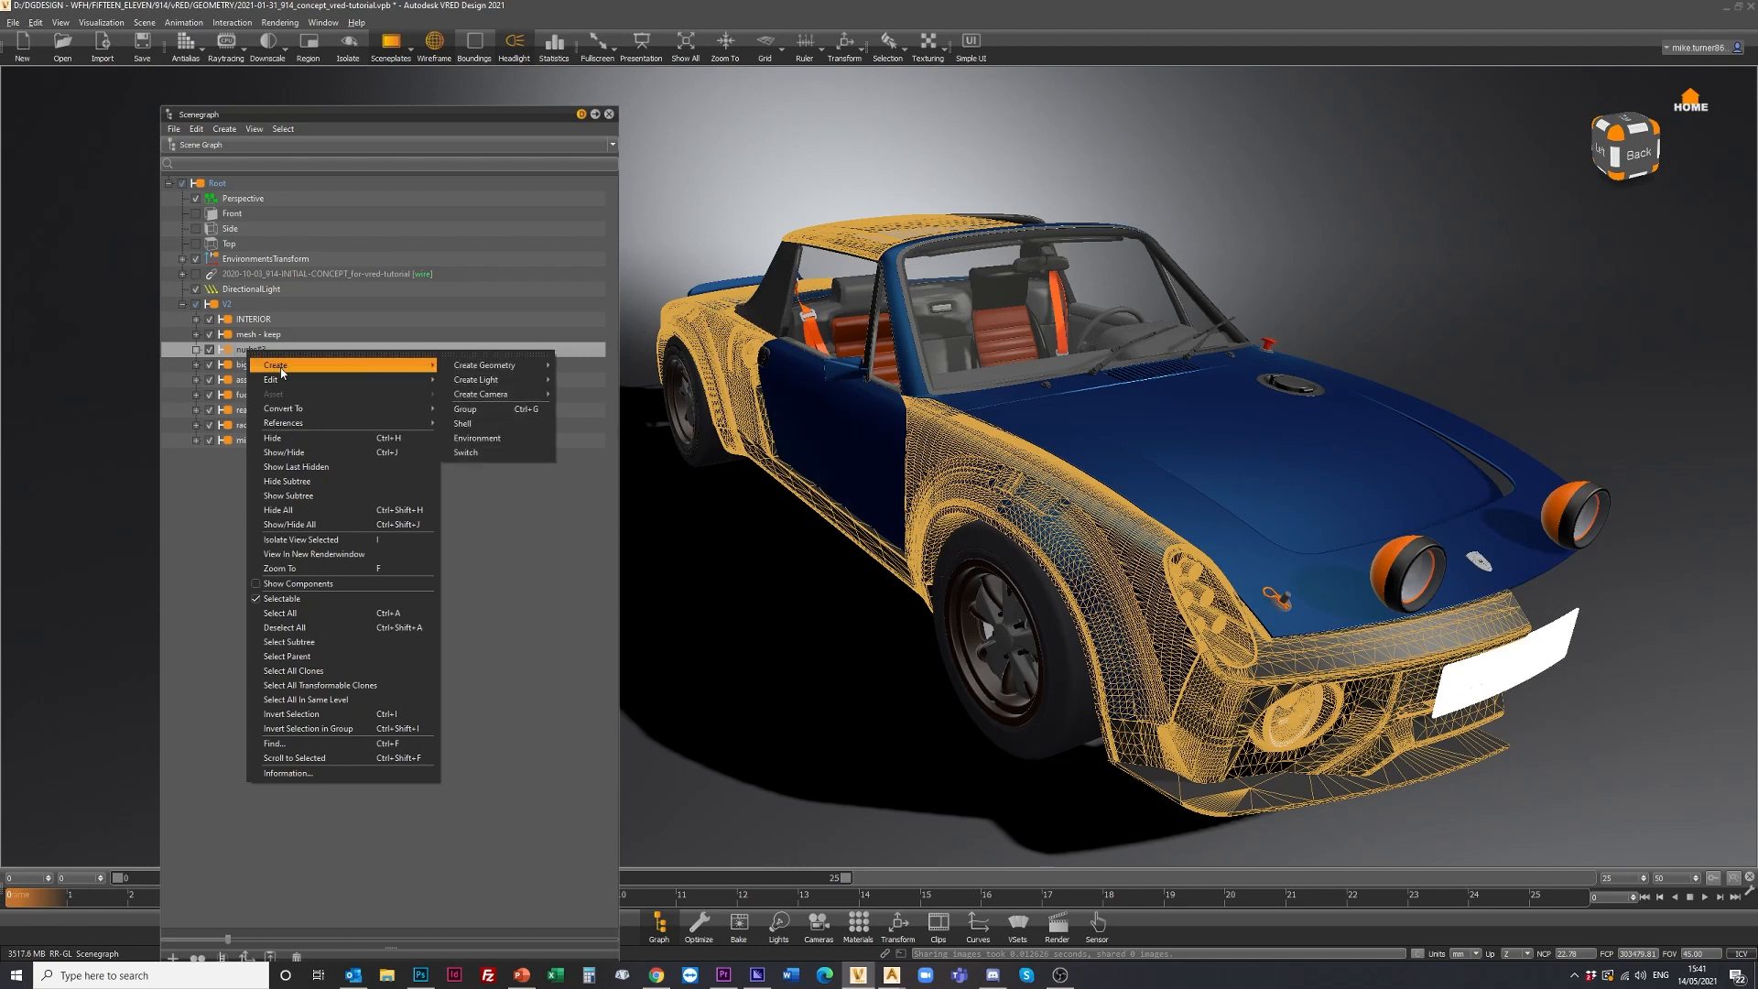
{"action": "mouse_move", "coordinate": [277, 381]}
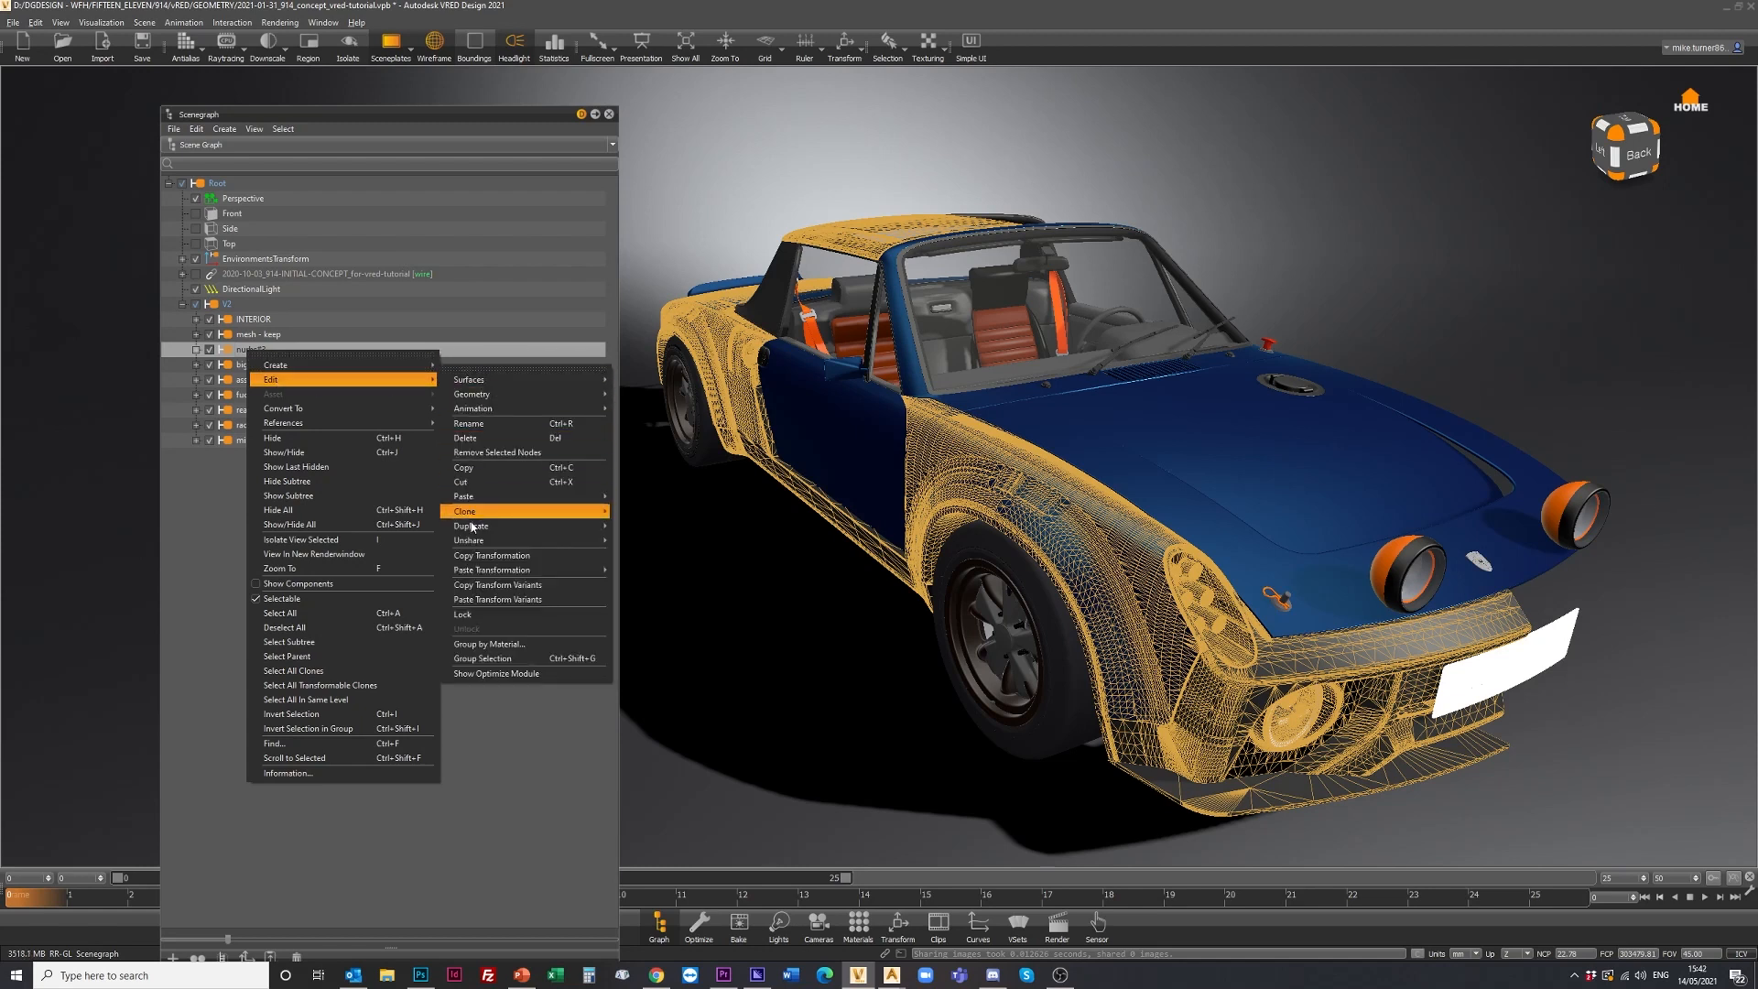
{"action": "mouse_move", "coordinate": [472, 528]}
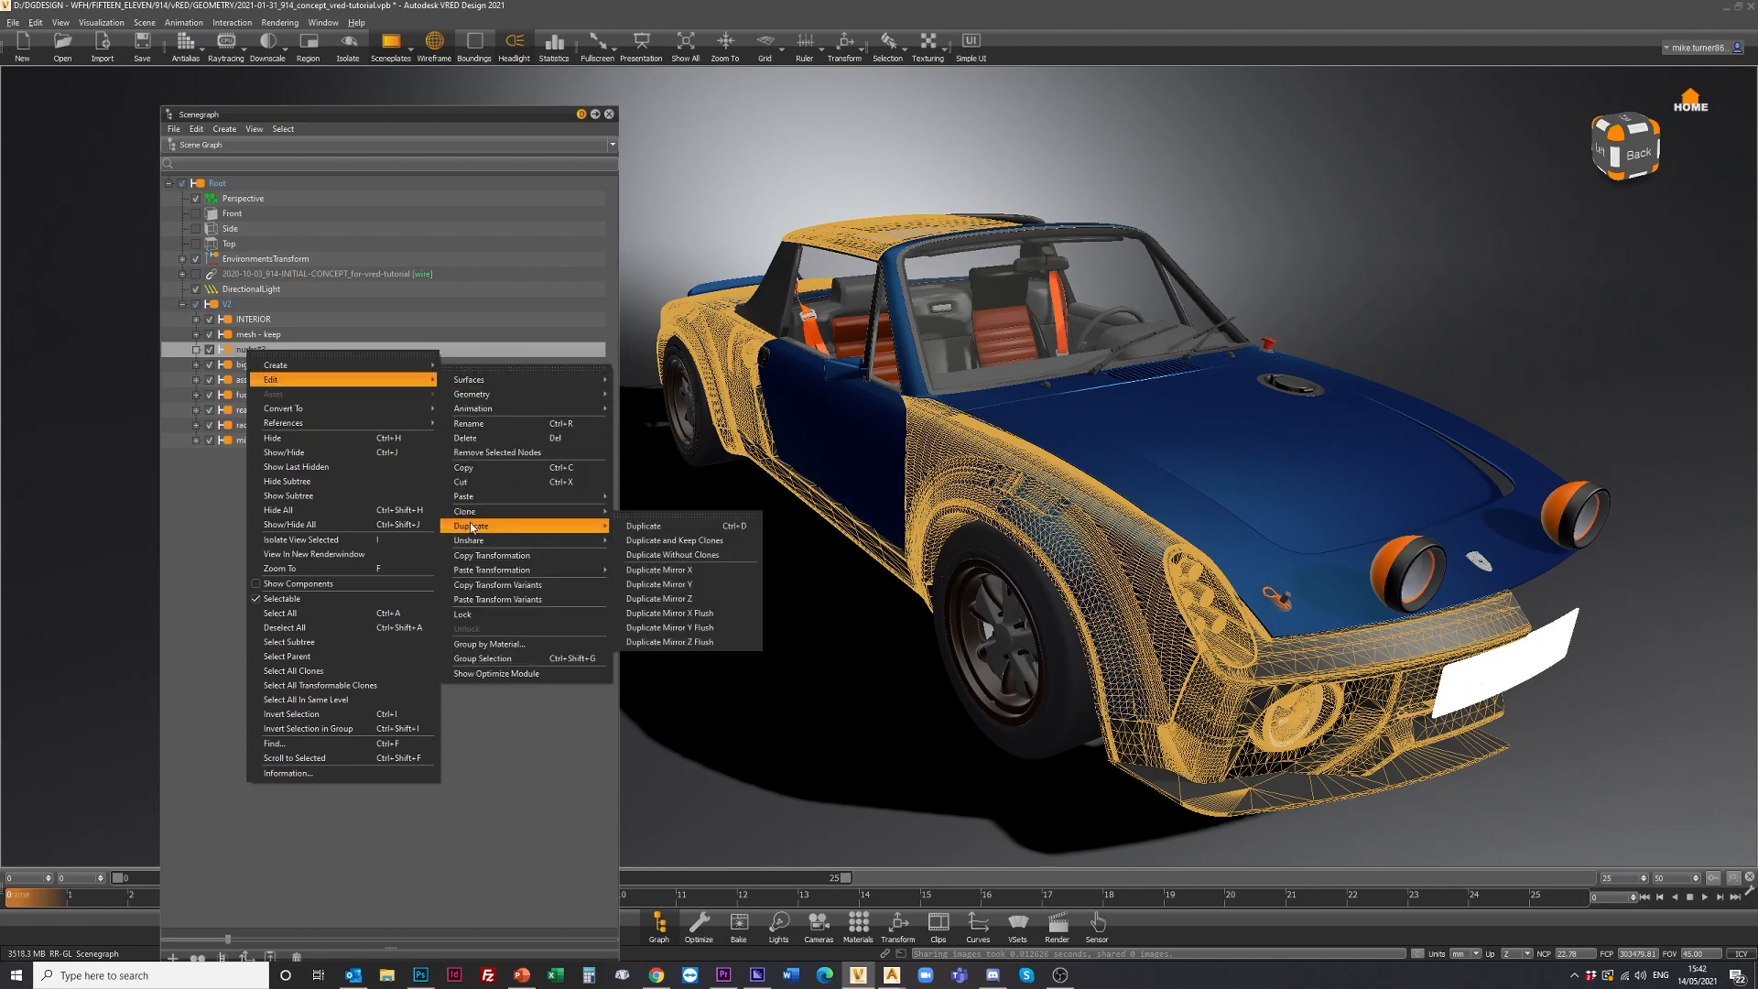
{"action": "left_click", "coordinate": [671, 628]}
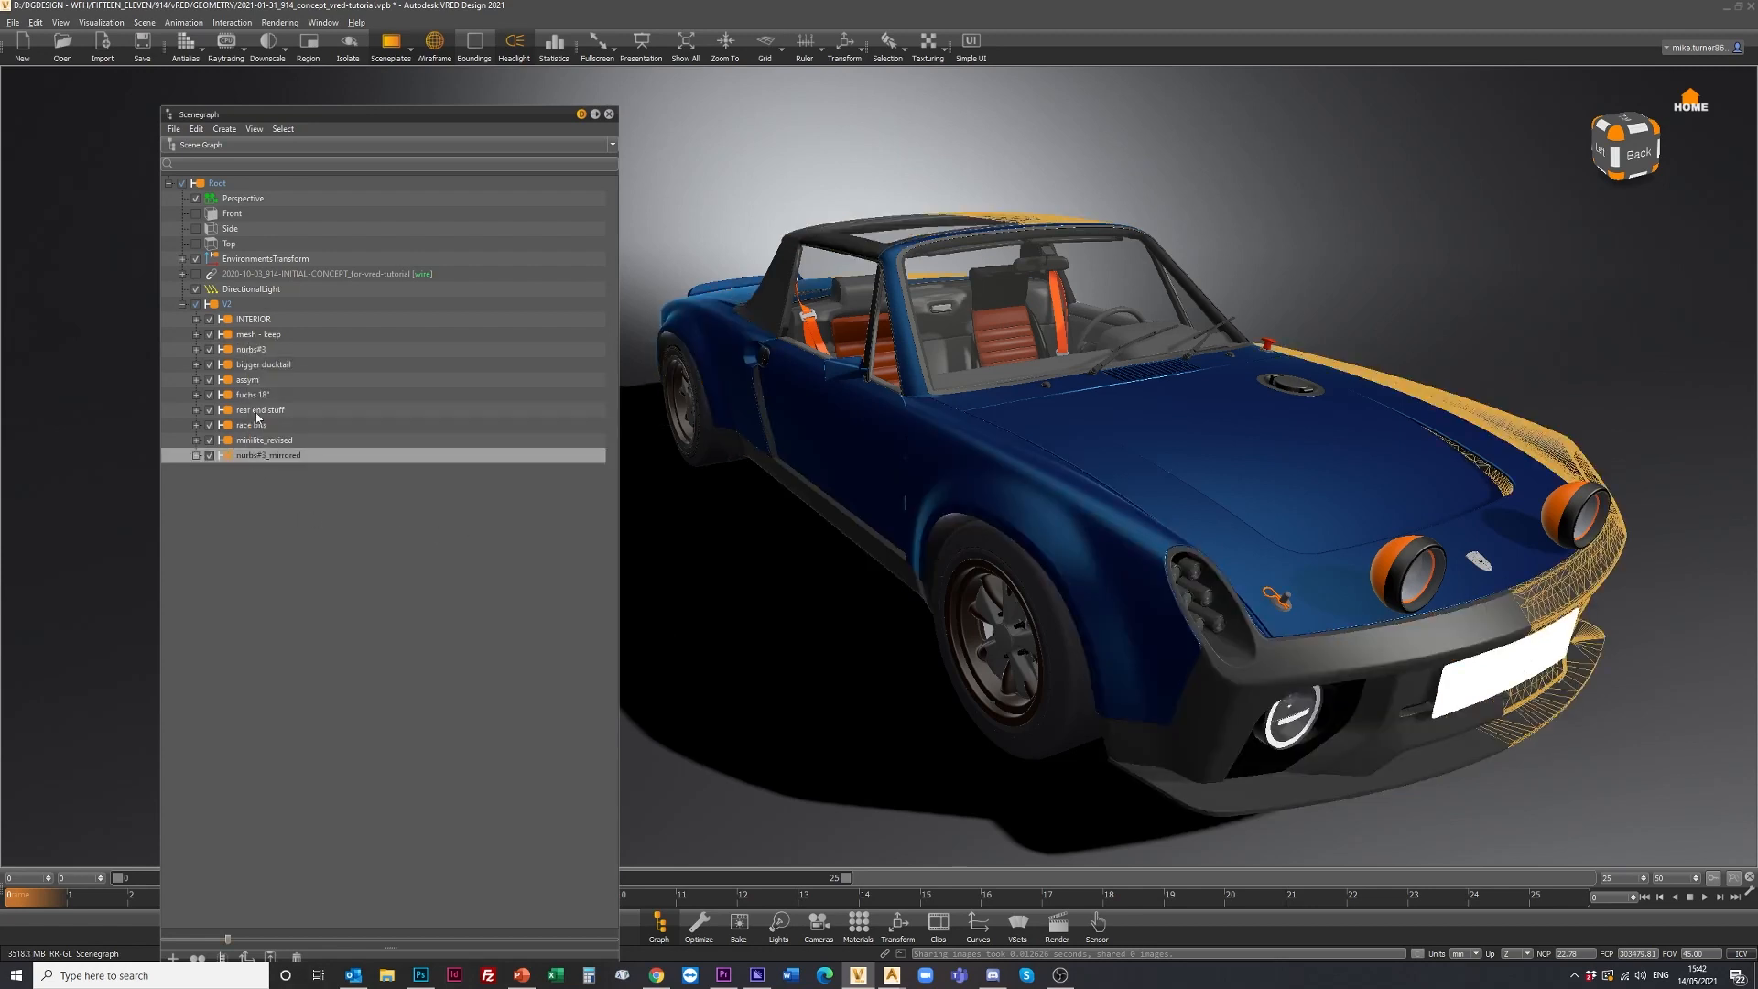
Group nurbs#3 with its mirrored copy and name the new group exterior bodywork.
{"action": "left_click", "coordinate": [250, 352]}
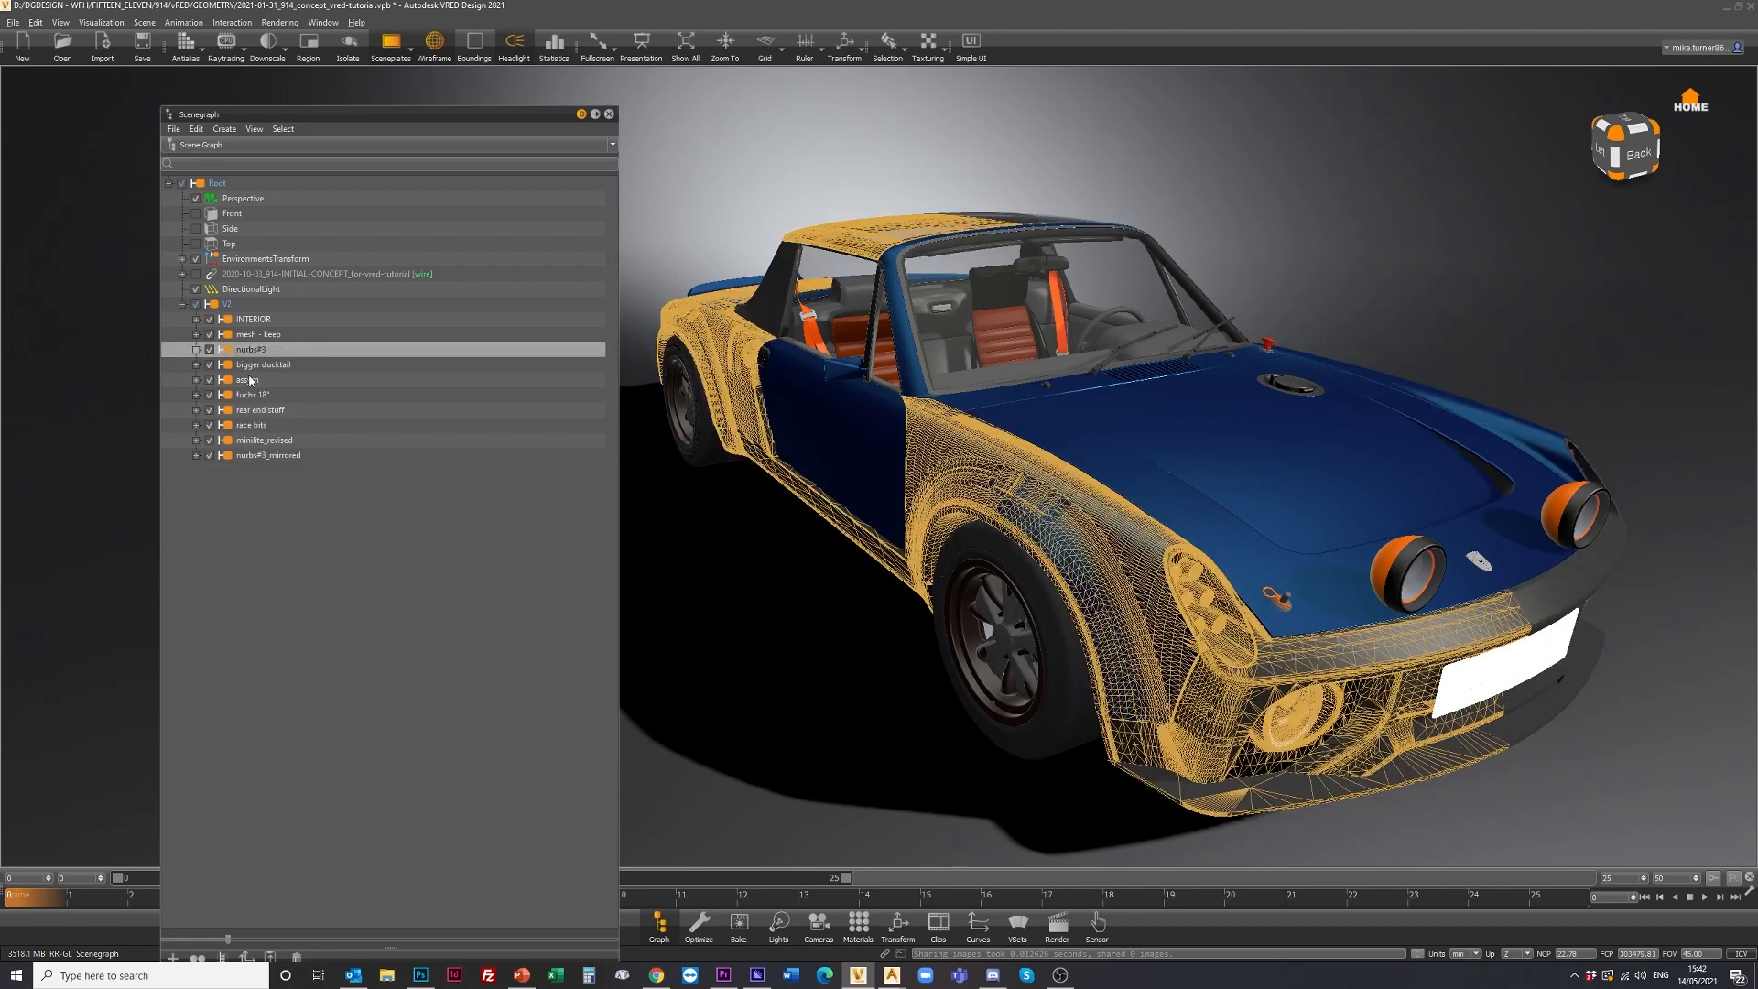
{"action": "left_click", "coordinate": [254, 456], "text": "ctrl"}
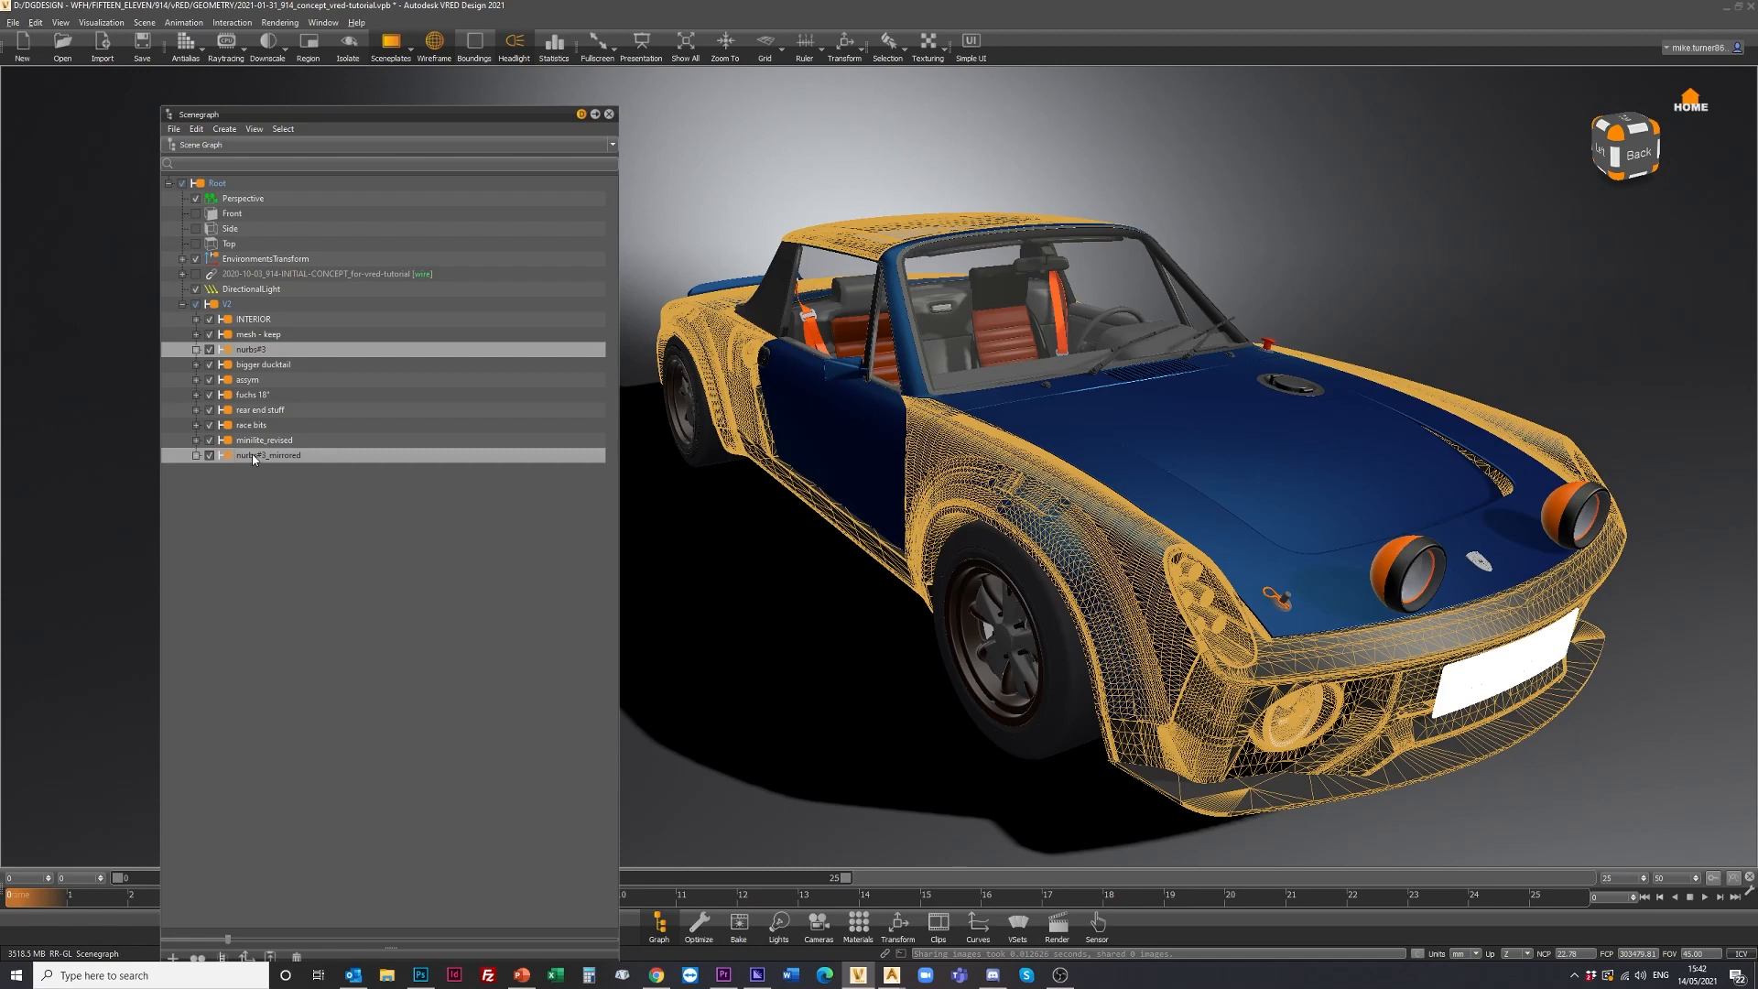
{"action": "key", "text": "ctrl+shift+g"}
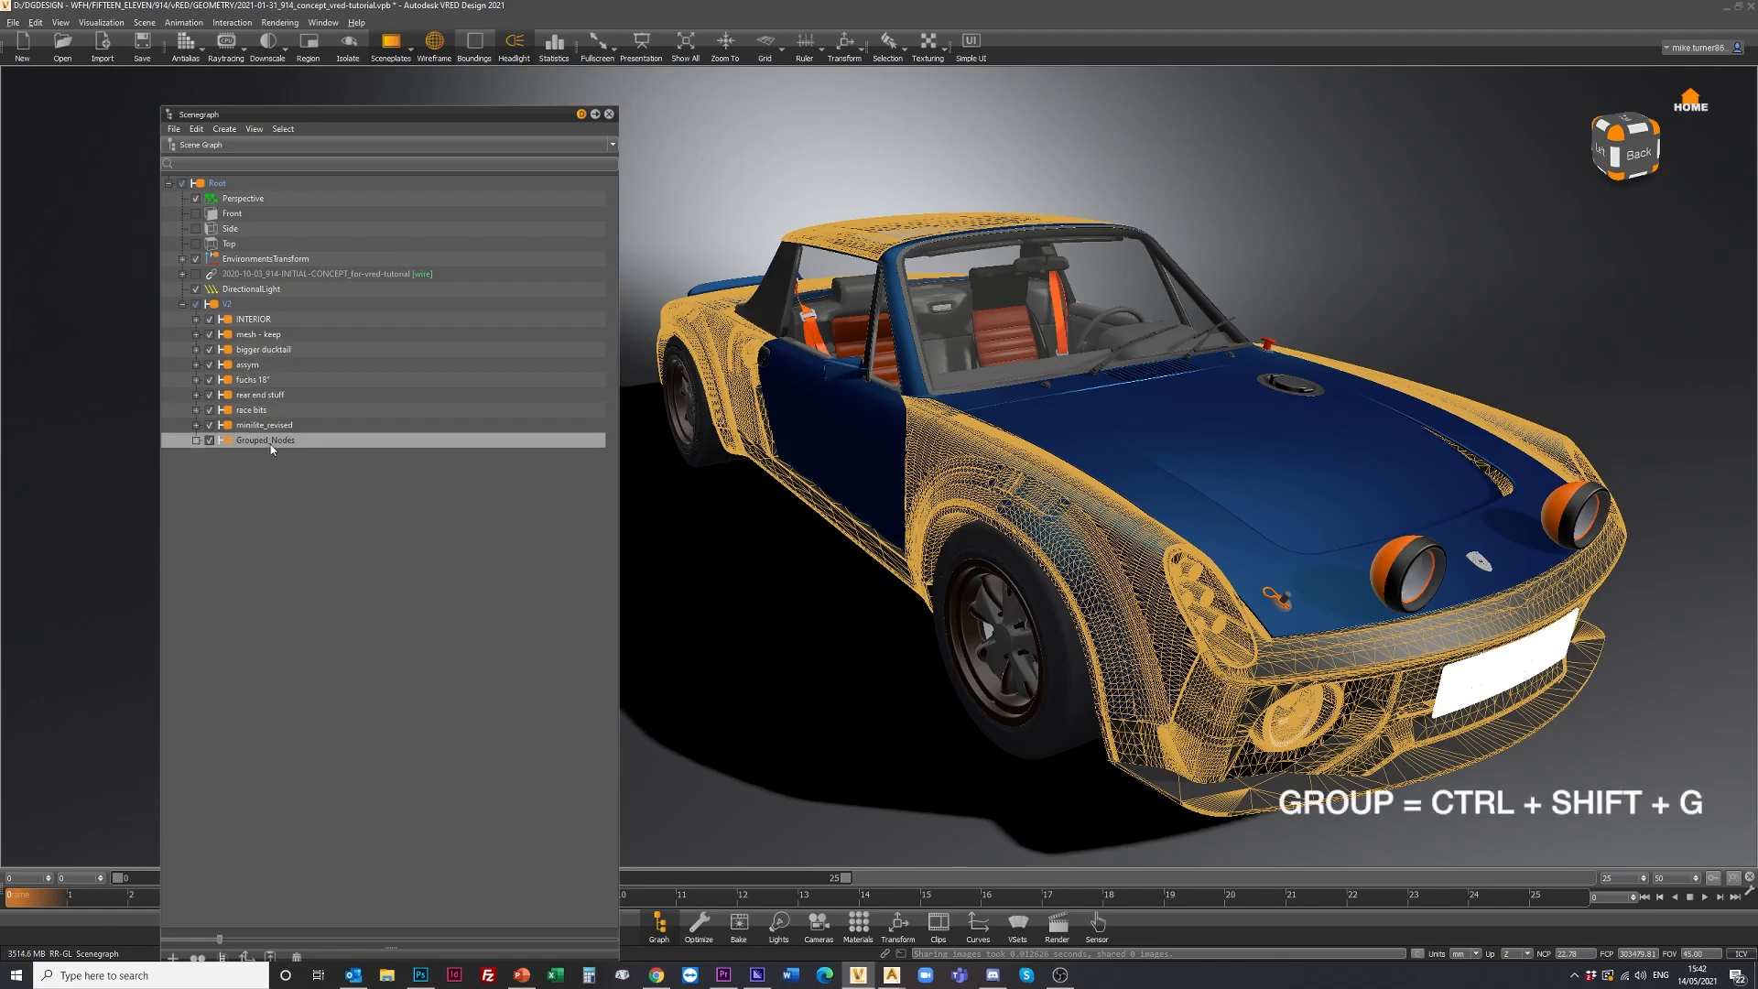
{"action": "double_click", "coordinate": [271, 443]}
{"action": "type", "text": "e"}
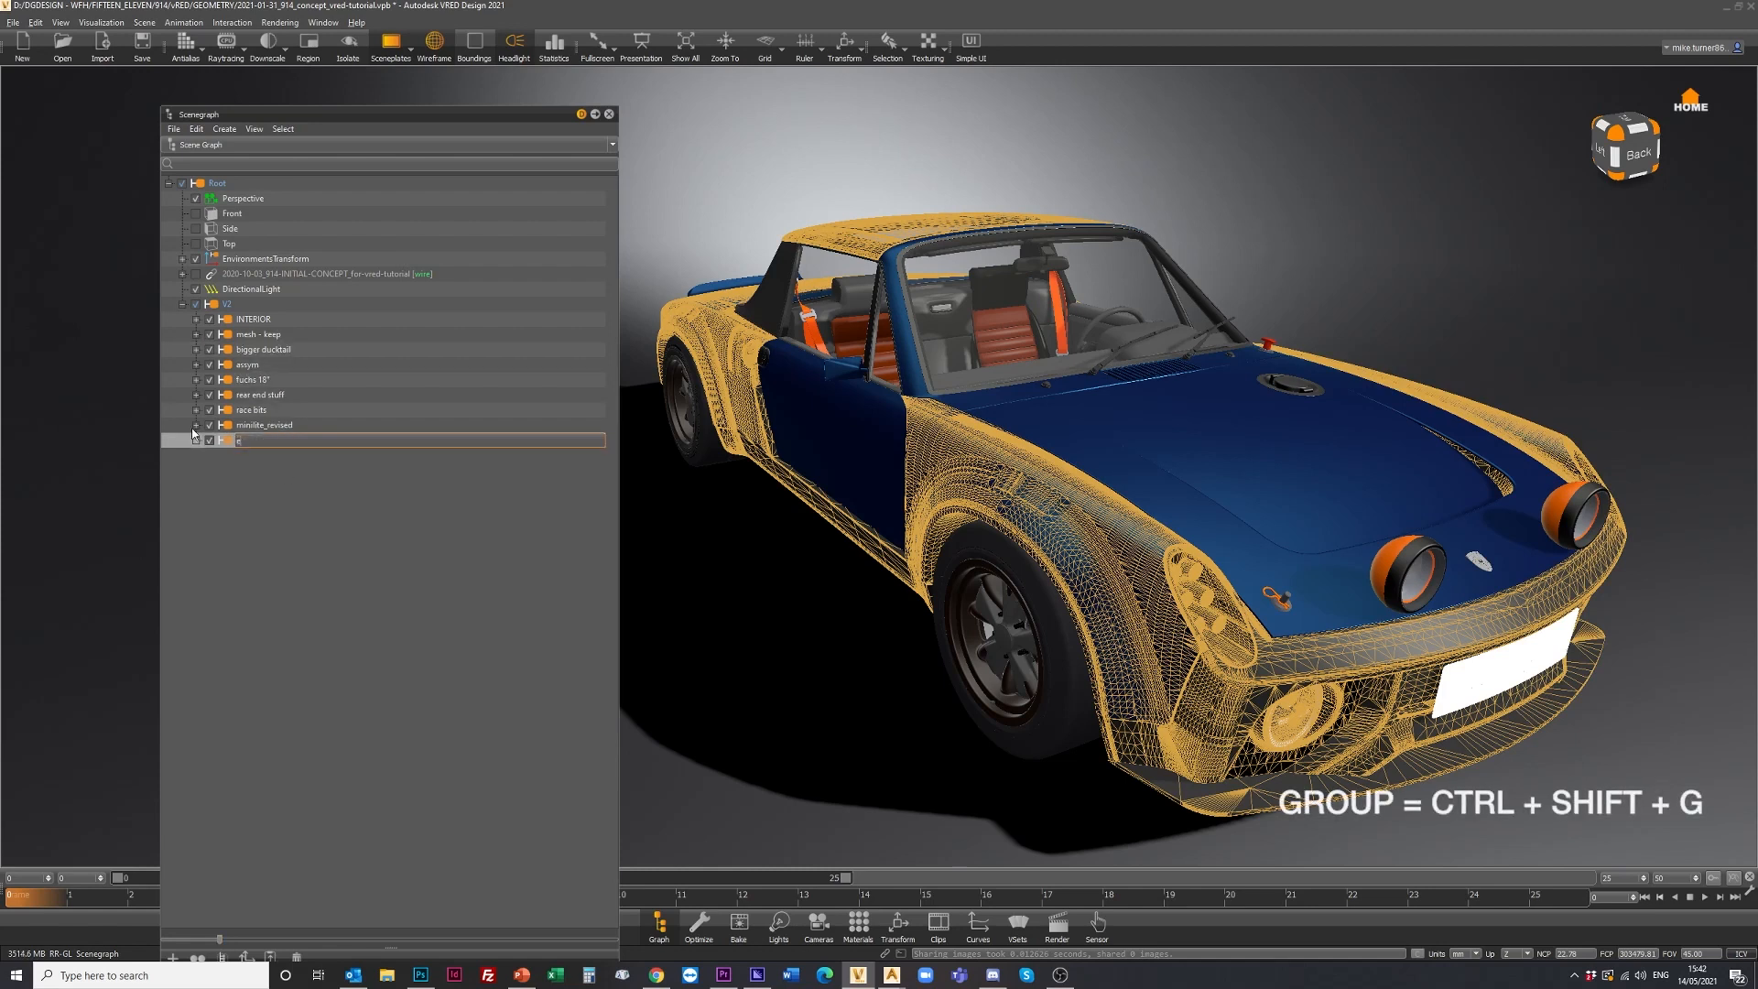
{"action": "type", "text": "xterior bodywork"}
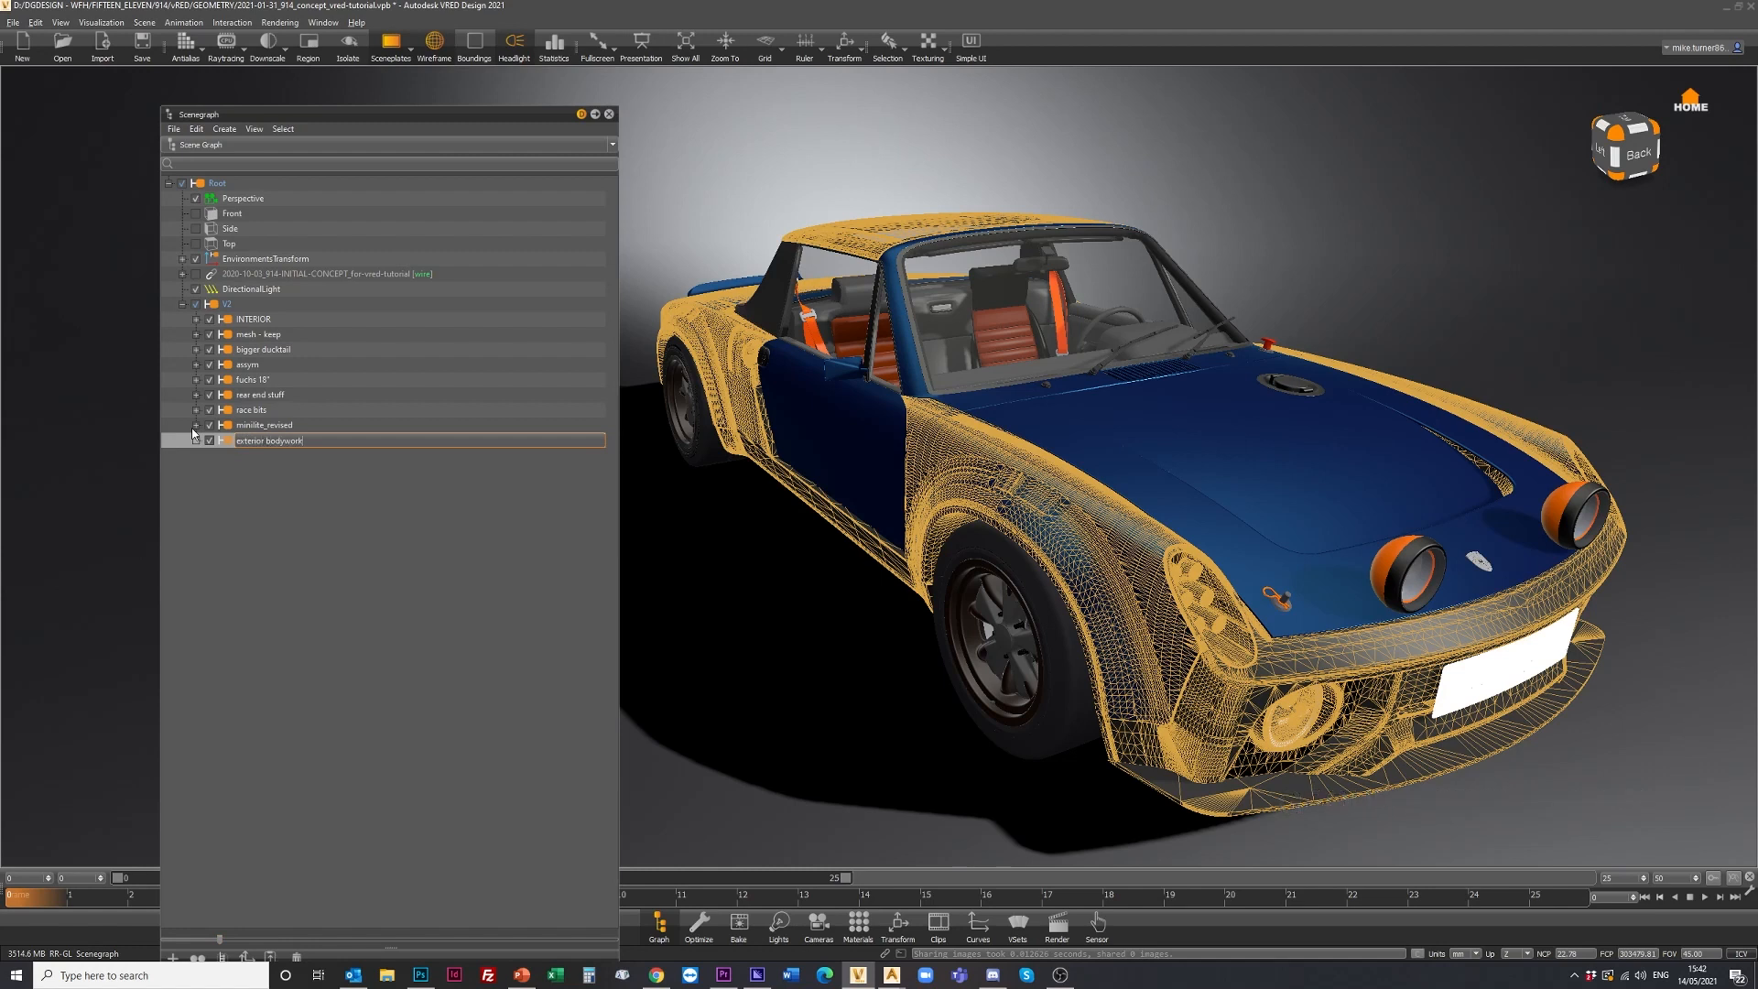
{"action": "key", "text": "Return"}
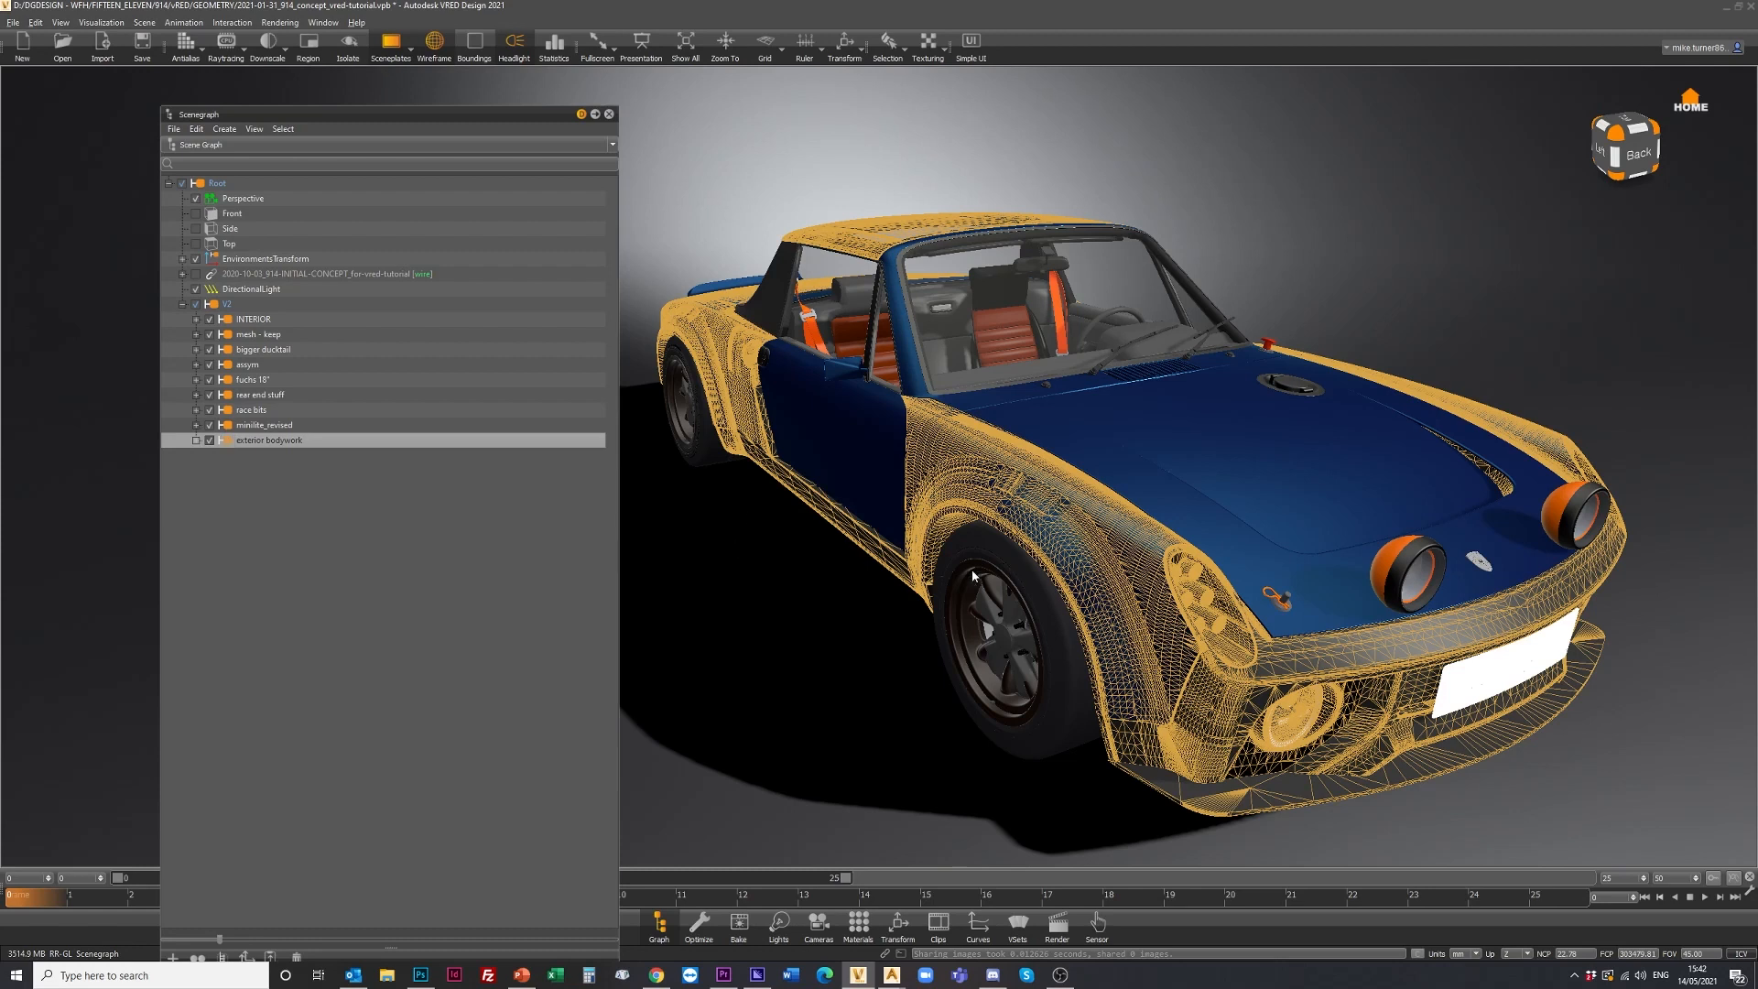
Expand the exterior bodywork group and highlight its mirrored and original halves in turn.
{"action": "left_click", "coordinate": [195, 441]}
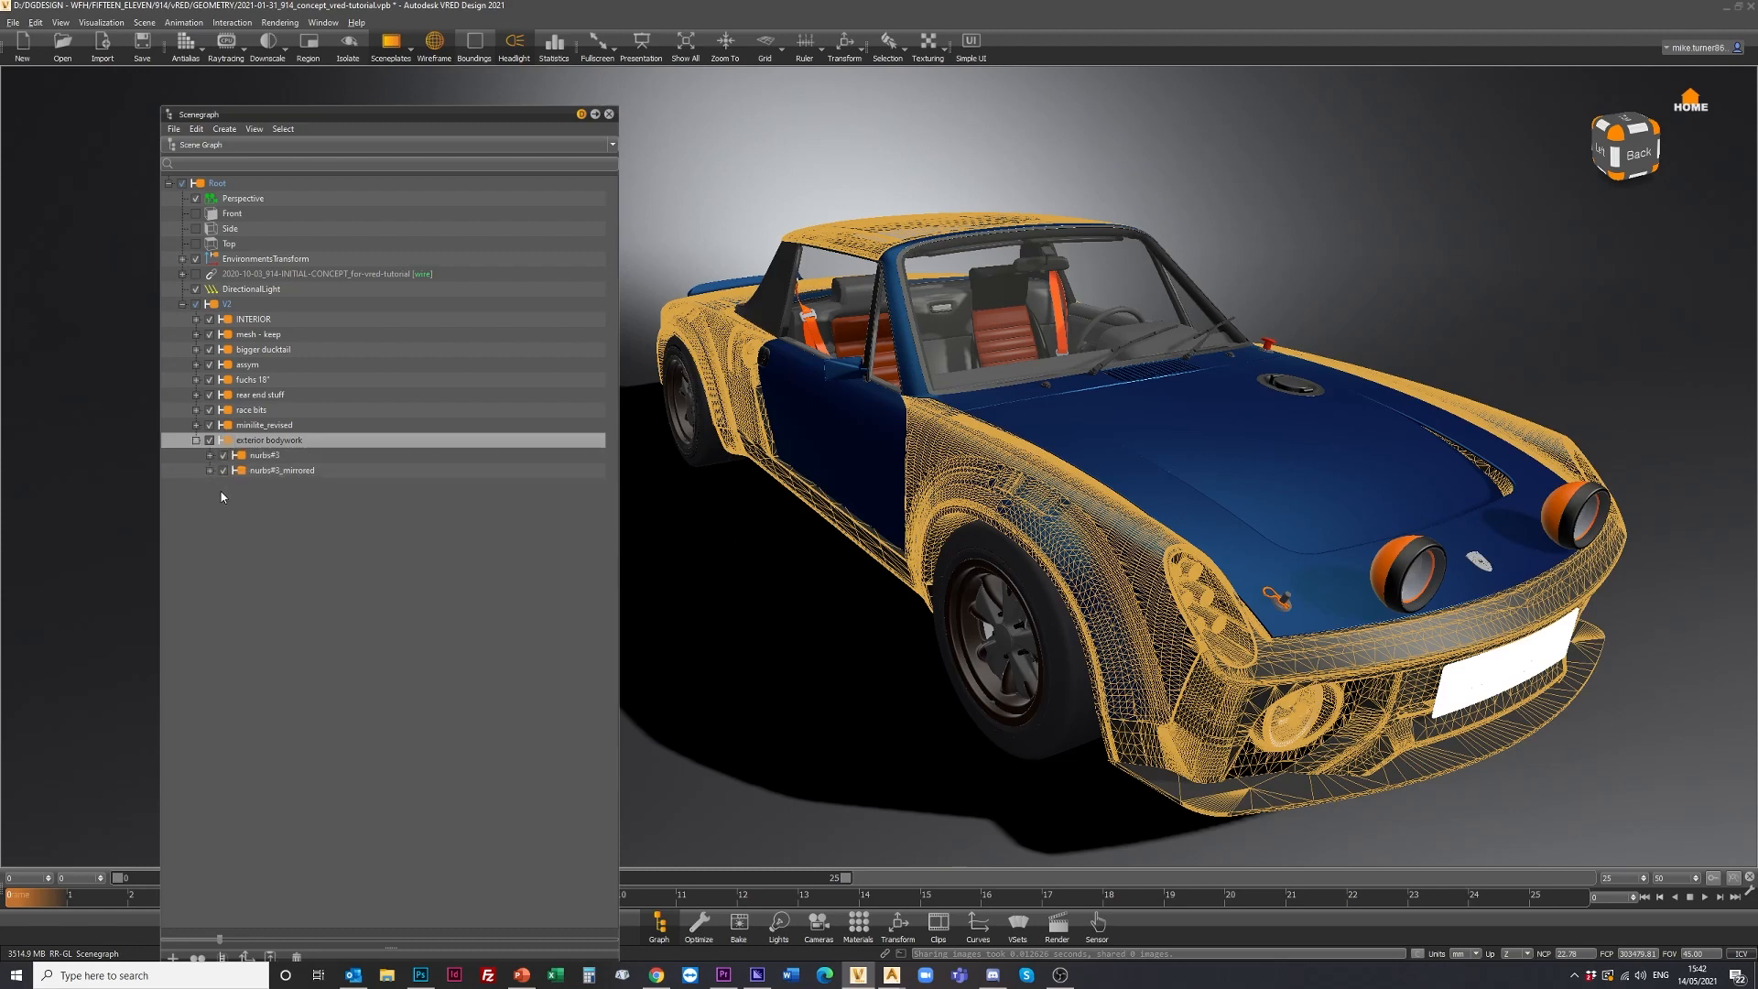
{"action": "left_click", "coordinate": [265, 471]}
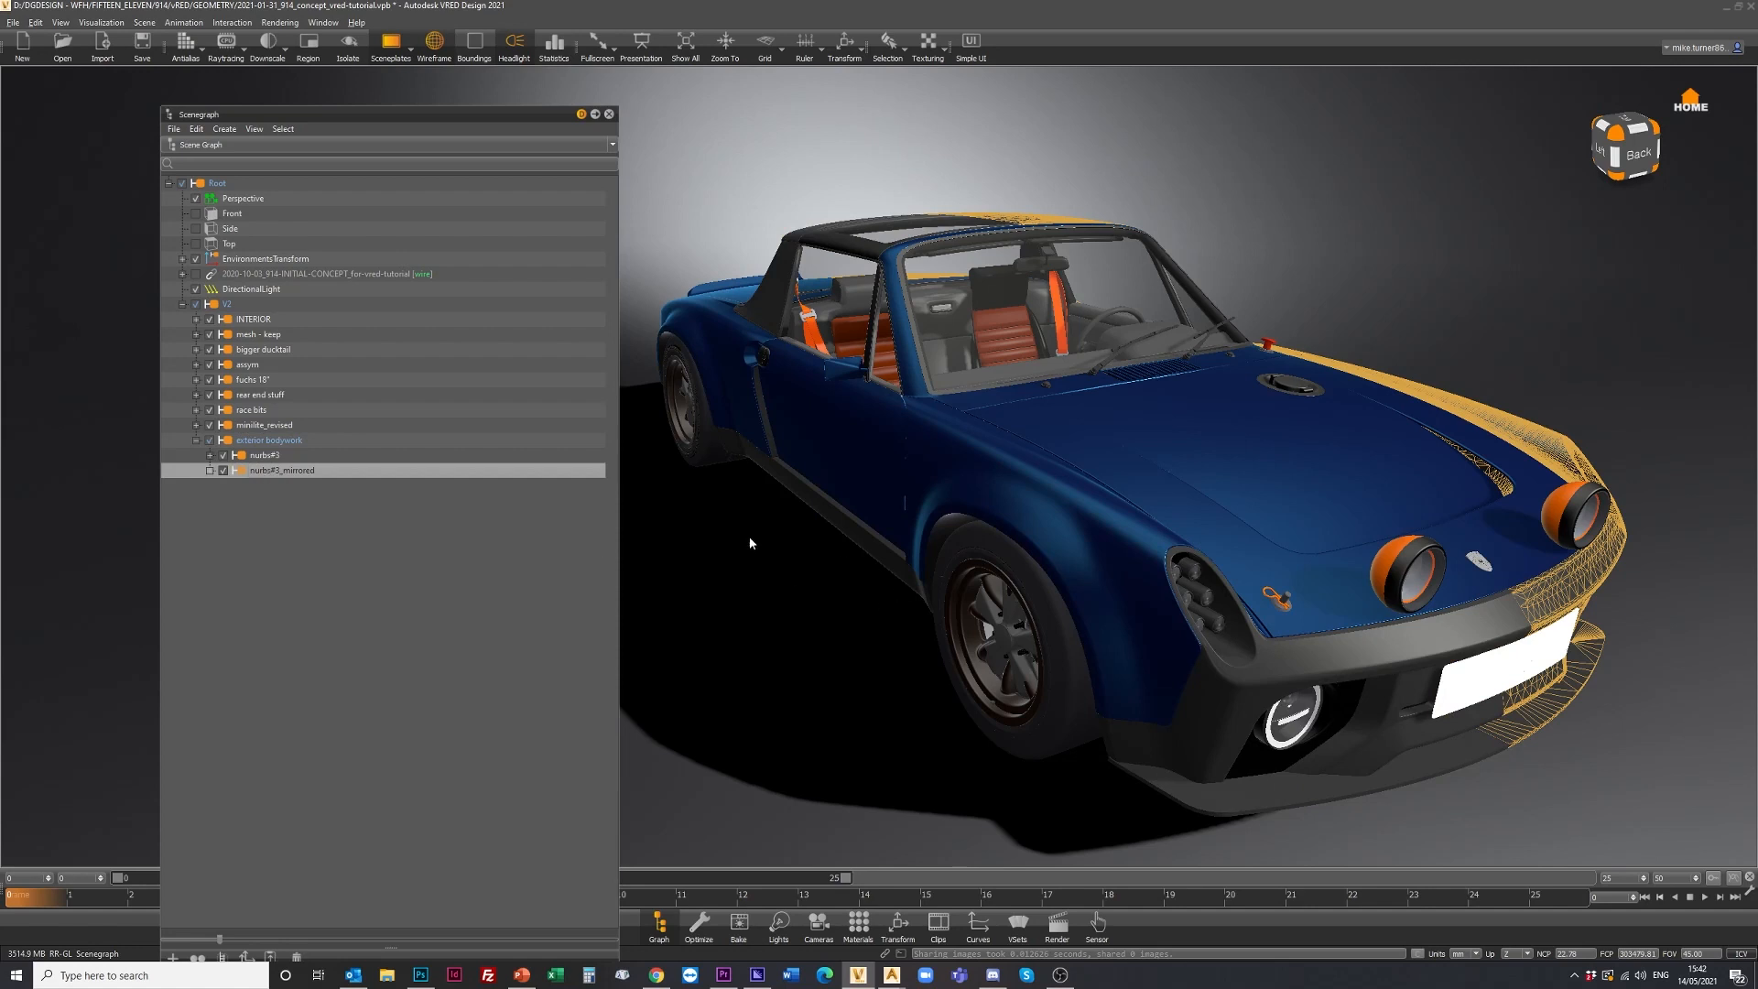
{"action": "left_click", "coordinate": [273, 455]}
Merge the meshes in the front wing's parent node, node#41511847, within nurbs#3.
{"action": "scroll", "coordinate": [1002, 457], "scroll_direction": "up", "scroll_amount": 5}
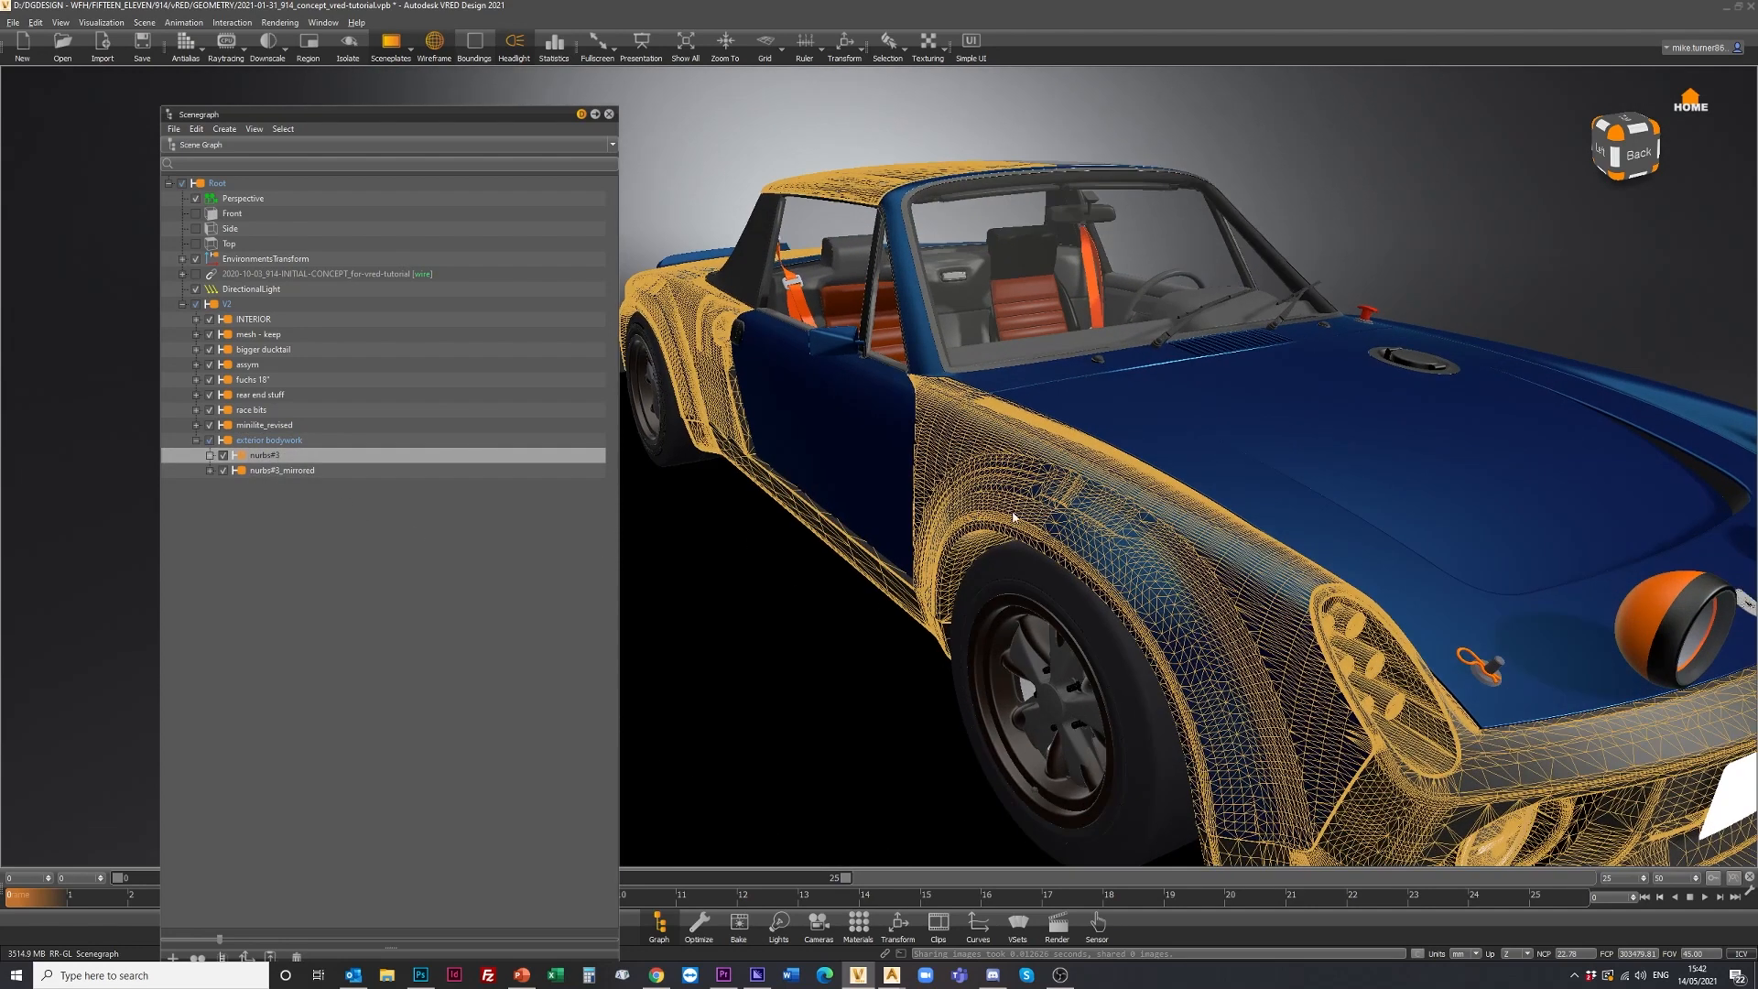
{"action": "left_click", "coordinate": [1090, 501]}
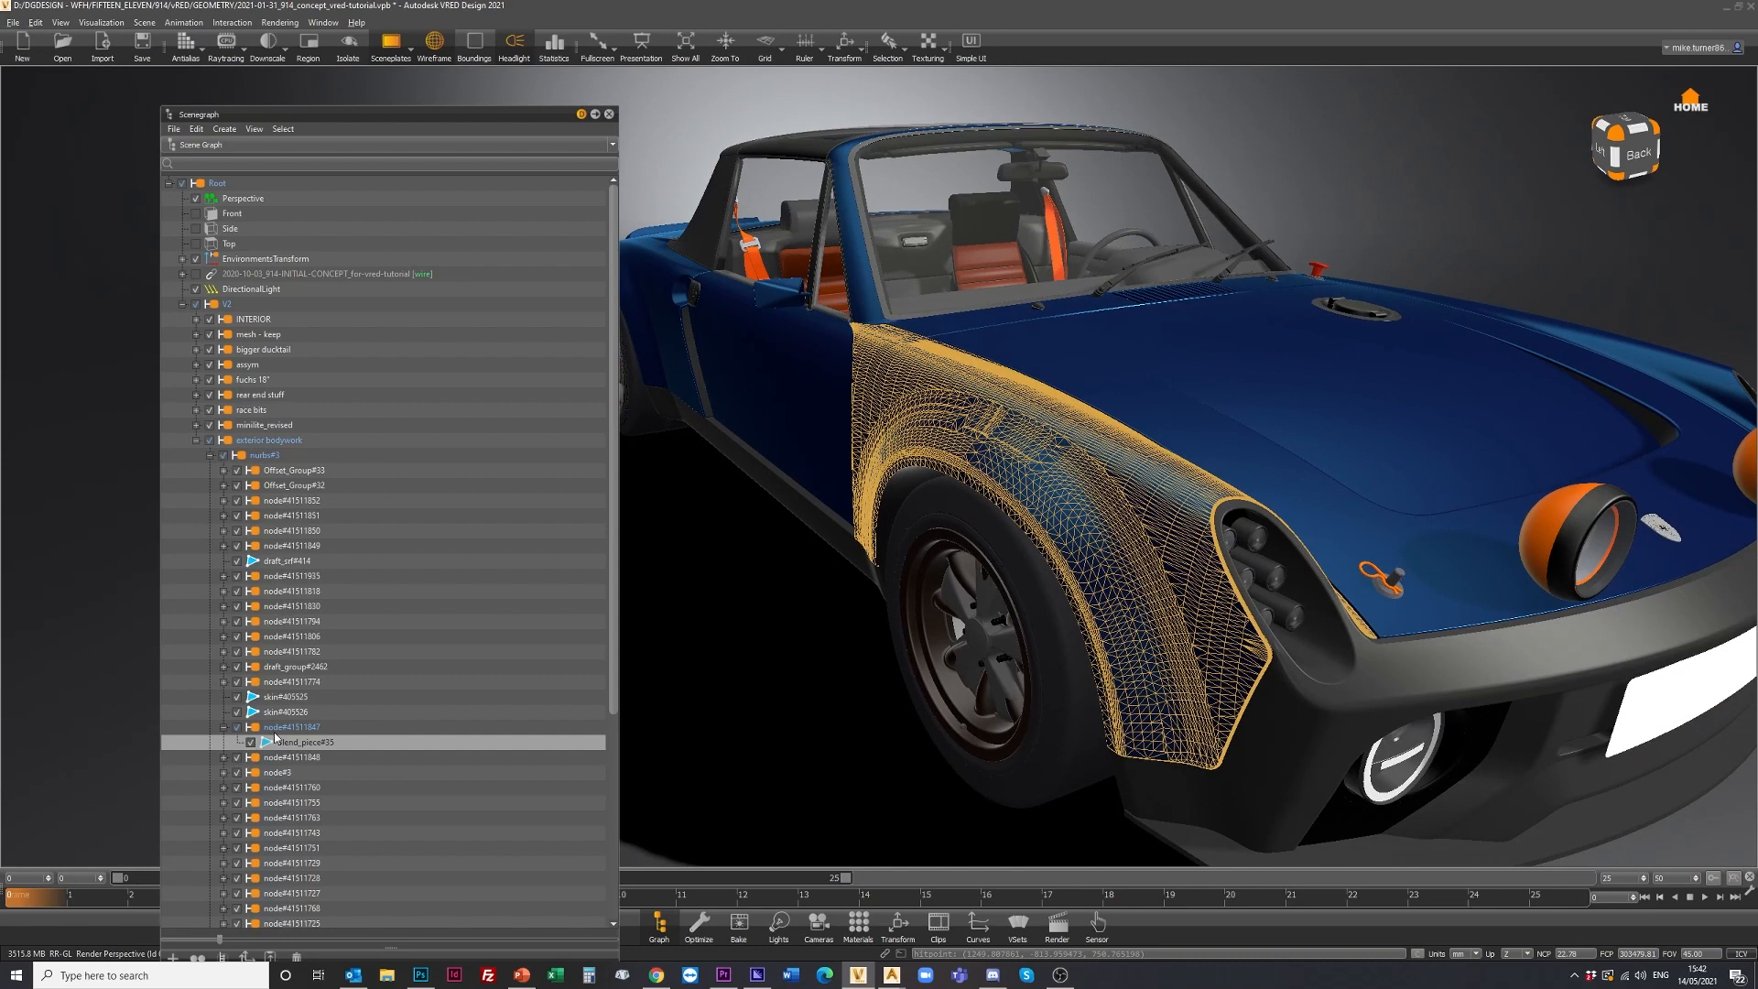
{"action": "left_click", "coordinate": [272, 730]}
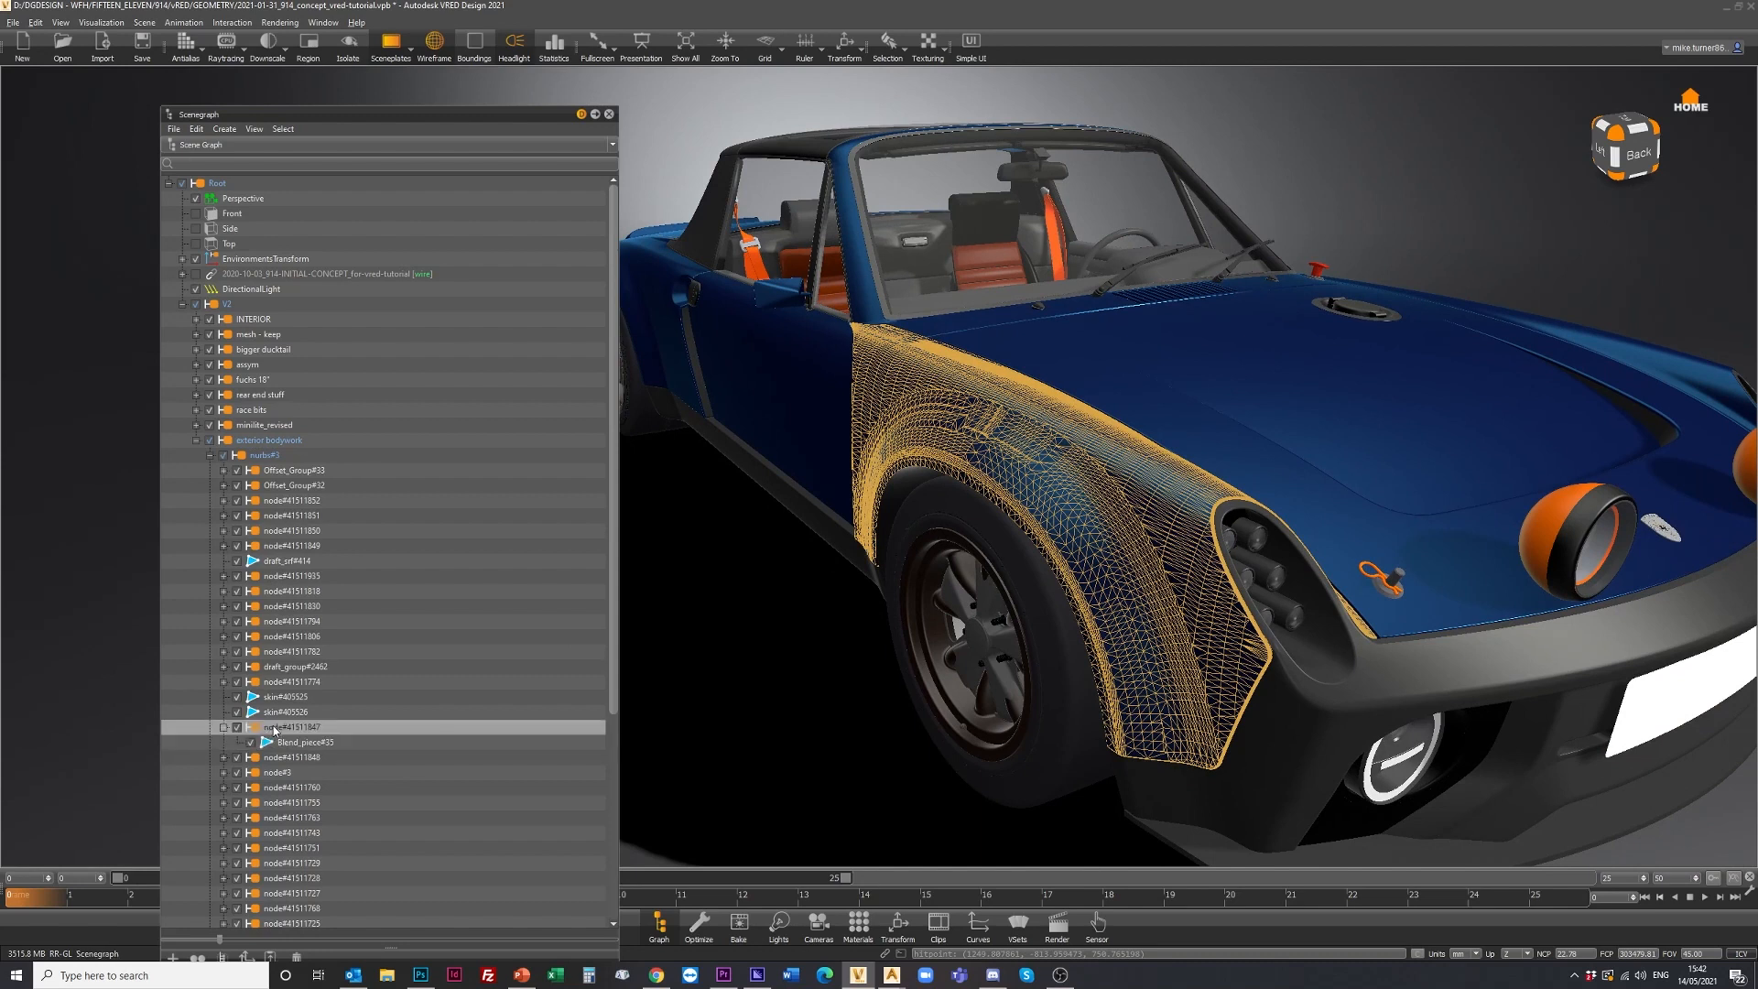
{"action": "key", "text": "ctrl+m"}
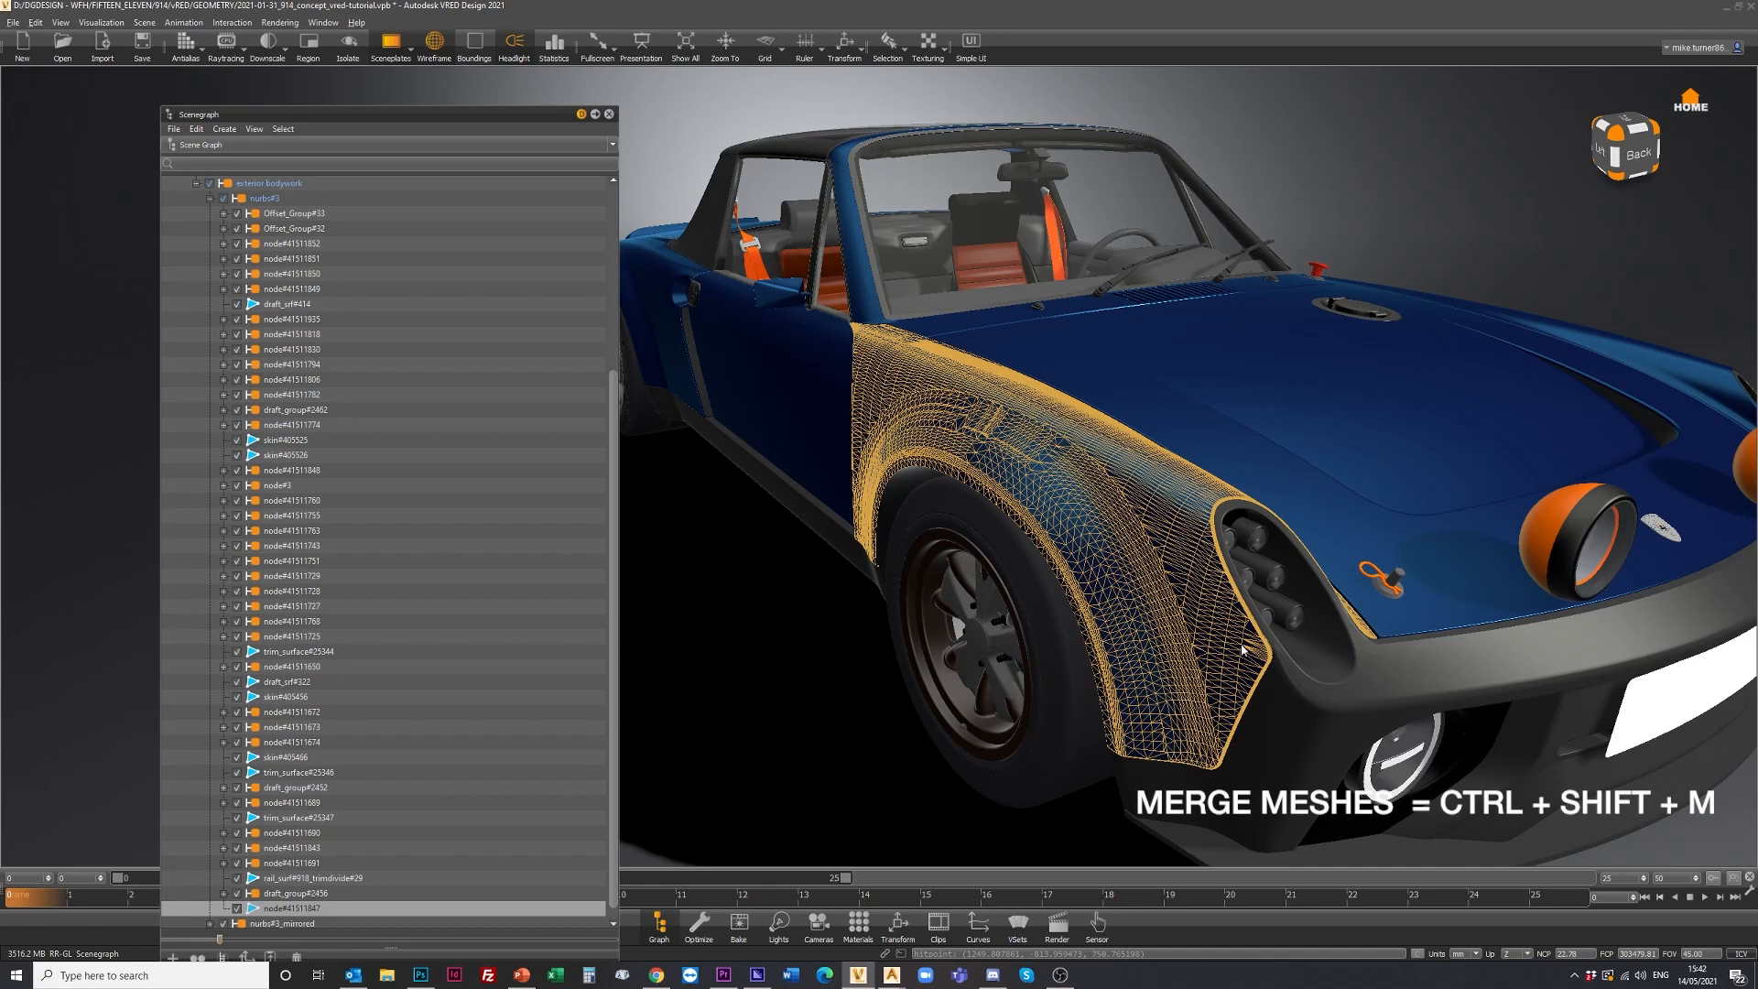
Merge the meshes of the front bumper and lamp surround's parent node, node#41511844.
{"action": "left_click_drag", "start_coordinate": [1242, 650], "coordinate": [1080, 623]}
{"action": "left_click", "coordinate": [1007, 631], "text": "ctrl+shift"}
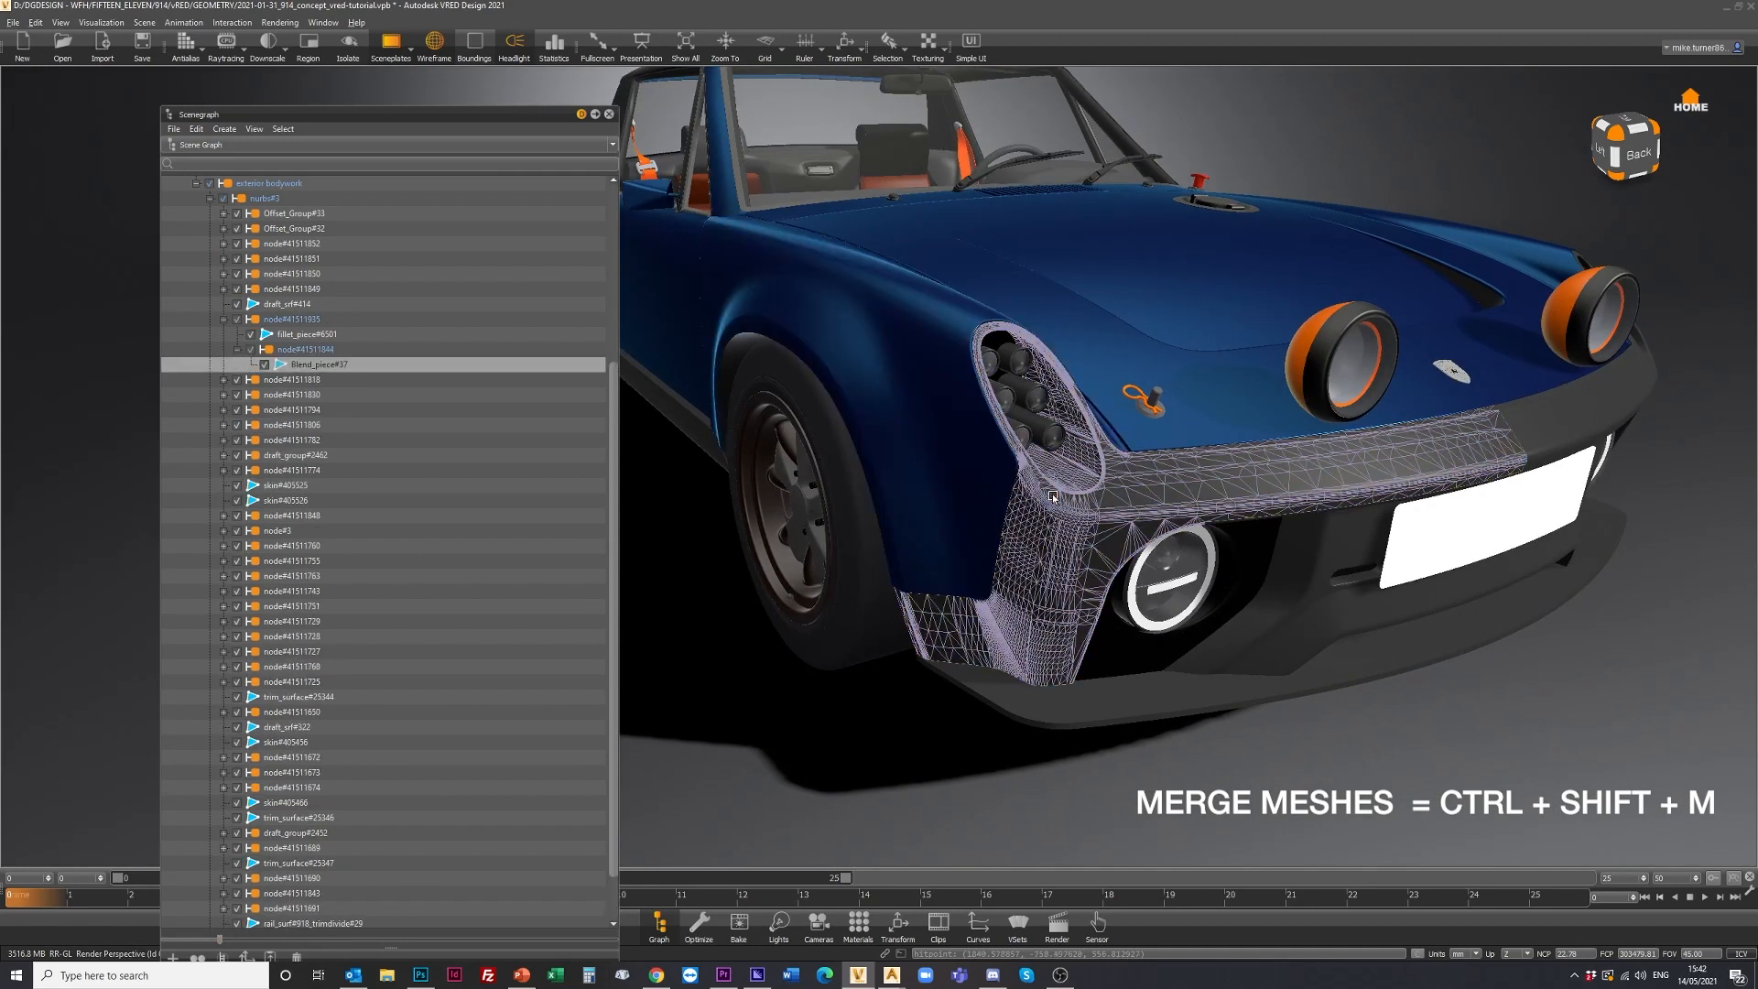
{"action": "left_click", "coordinate": [303, 350]}
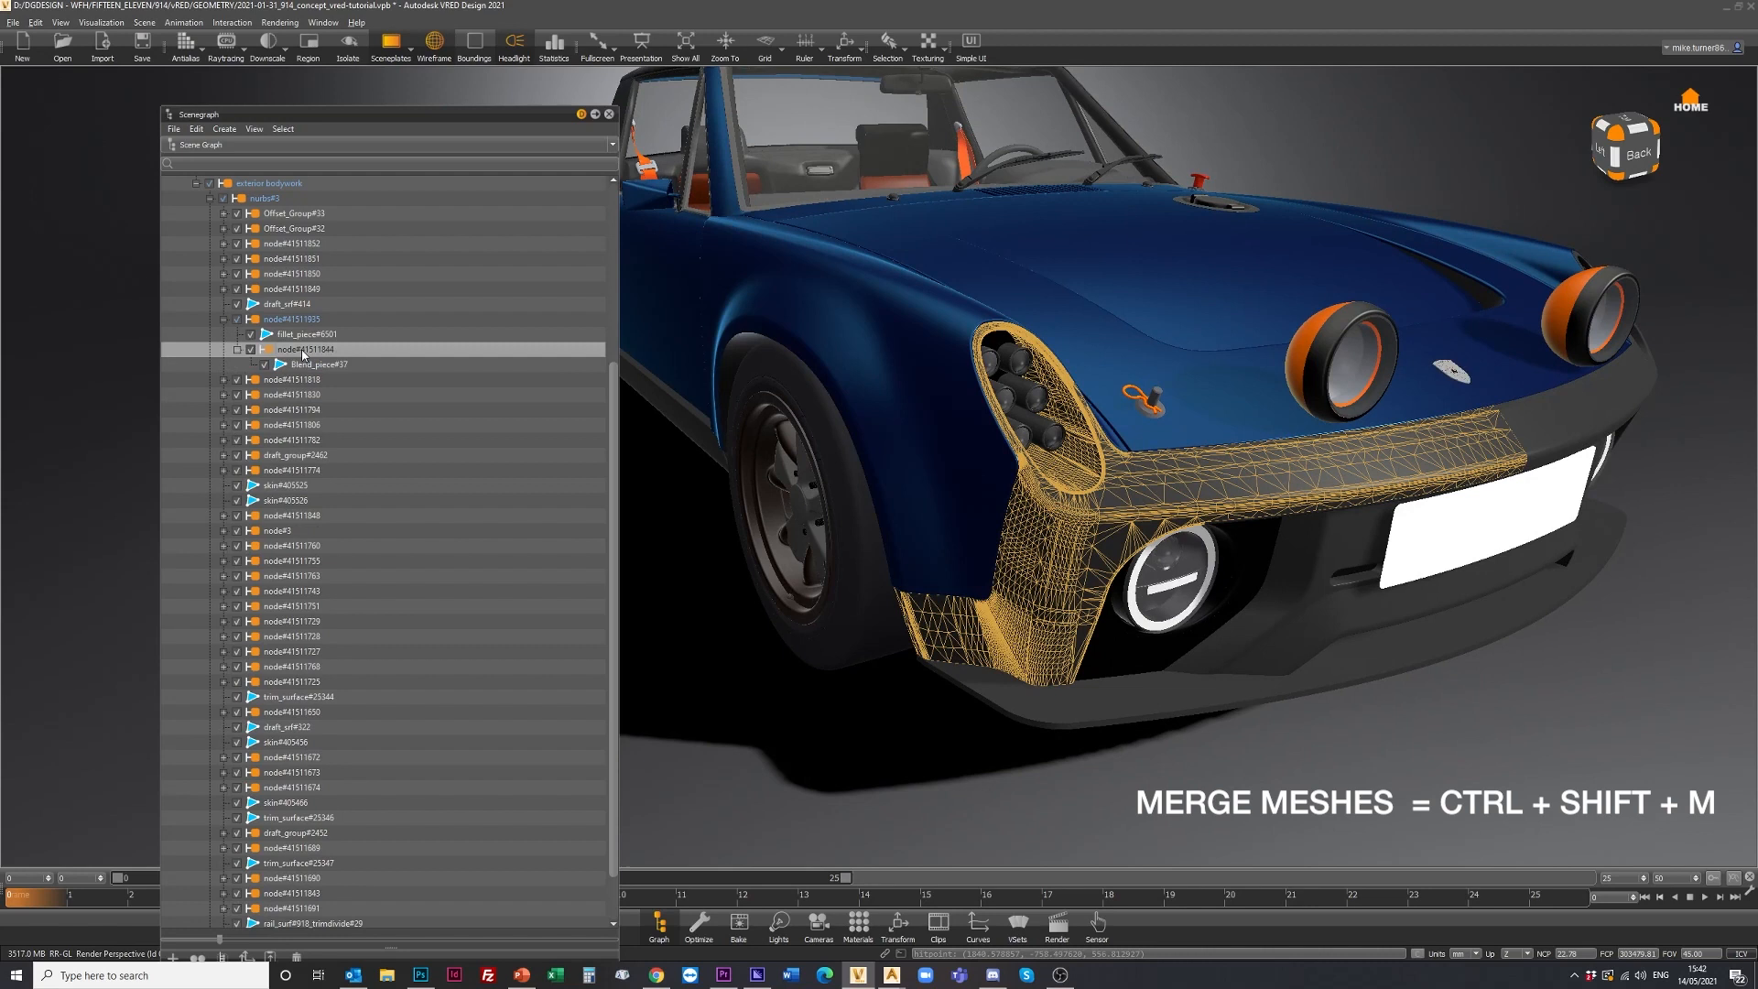
{"action": "key", "text": "ctrl+shift+m"}
Collapse the exterior bodywork group and isolate the minilite_revised wheels in the view.
{"action": "left_click_drag", "start_coordinate": [831, 536], "coordinate": [620, 200]}
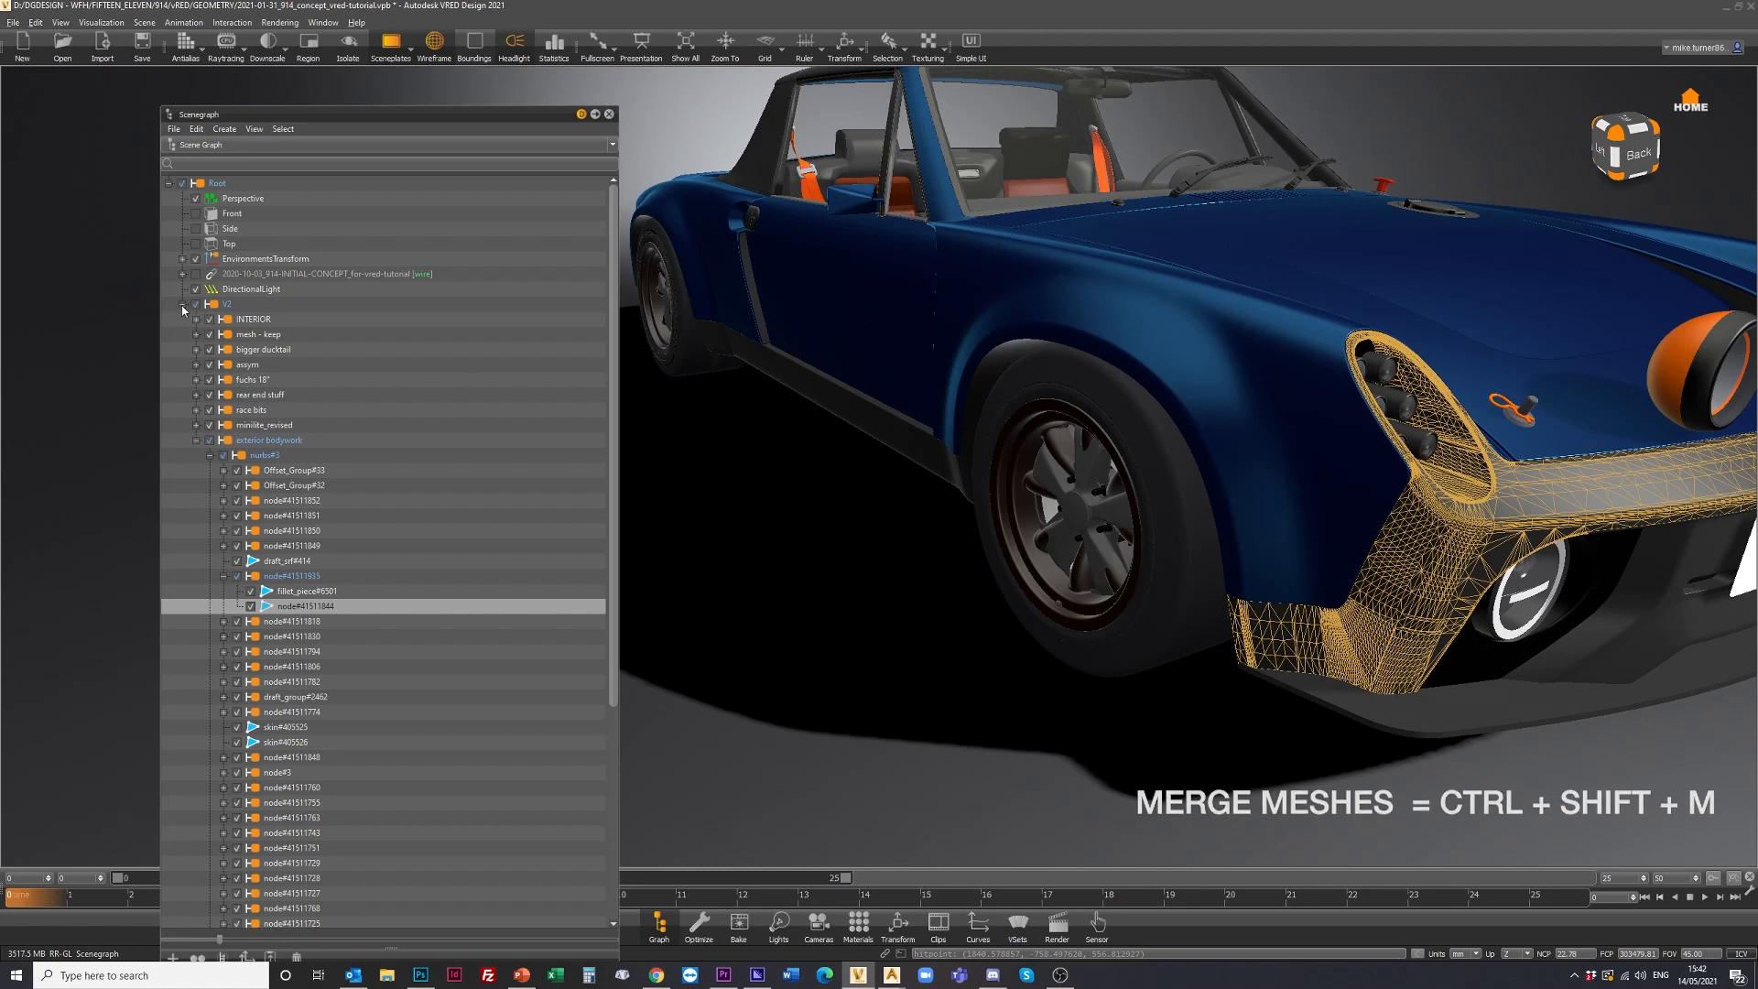
{"action": "left_click", "coordinate": [198, 443]}
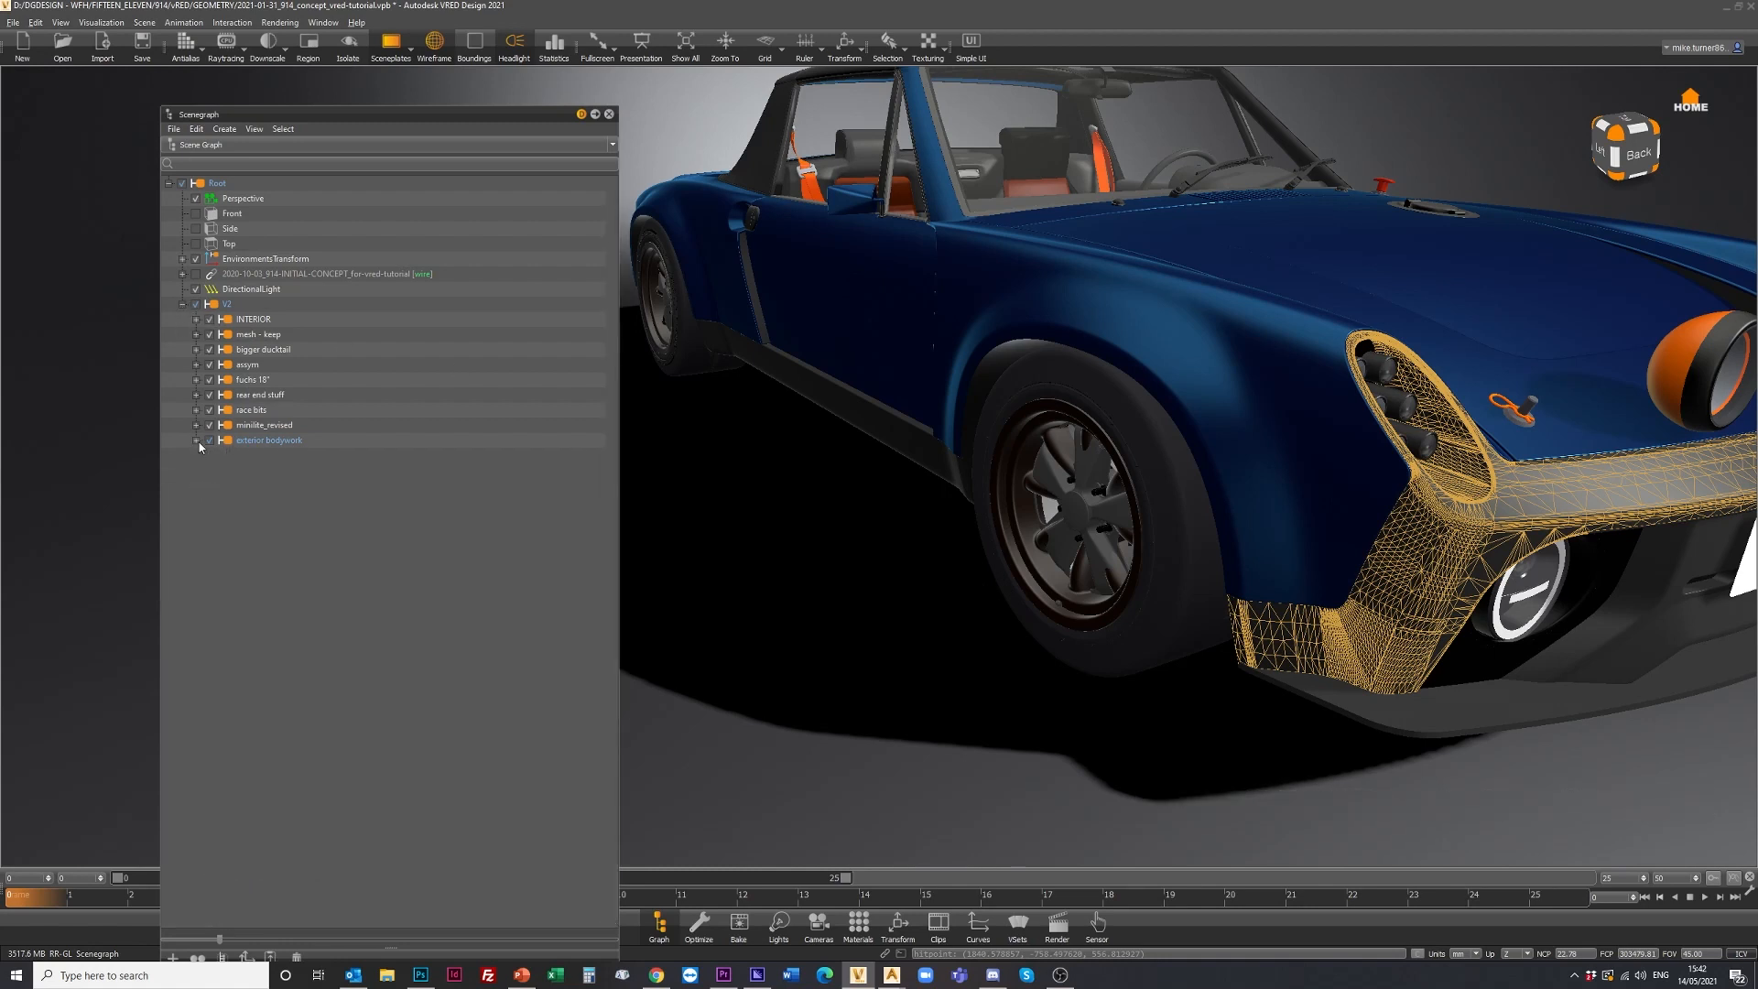
{"action": "left_click", "coordinate": [263, 425]}
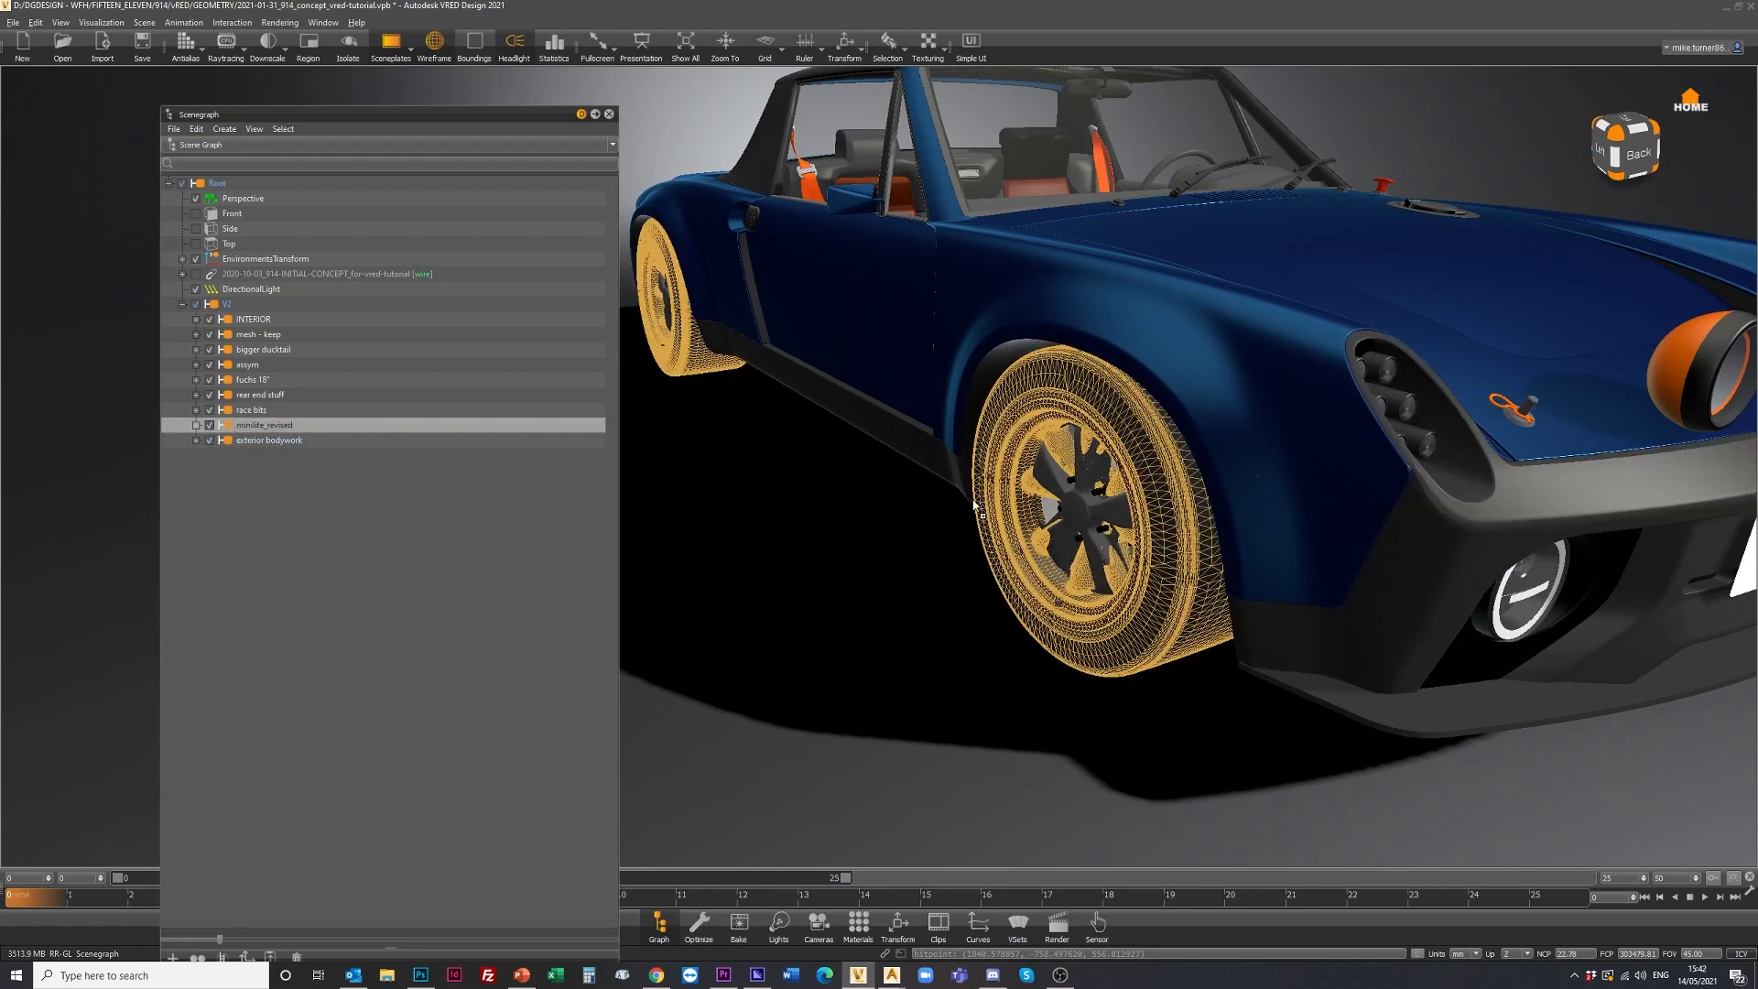
{"action": "key", "text": "shift+i"}
{"action": "right_click_drag", "start_coordinate": [974, 505], "coordinate": [1199, 463]}
{"action": "middle_click_drag", "start_coordinate": [1200, 463], "coordinate": [911, 444]}
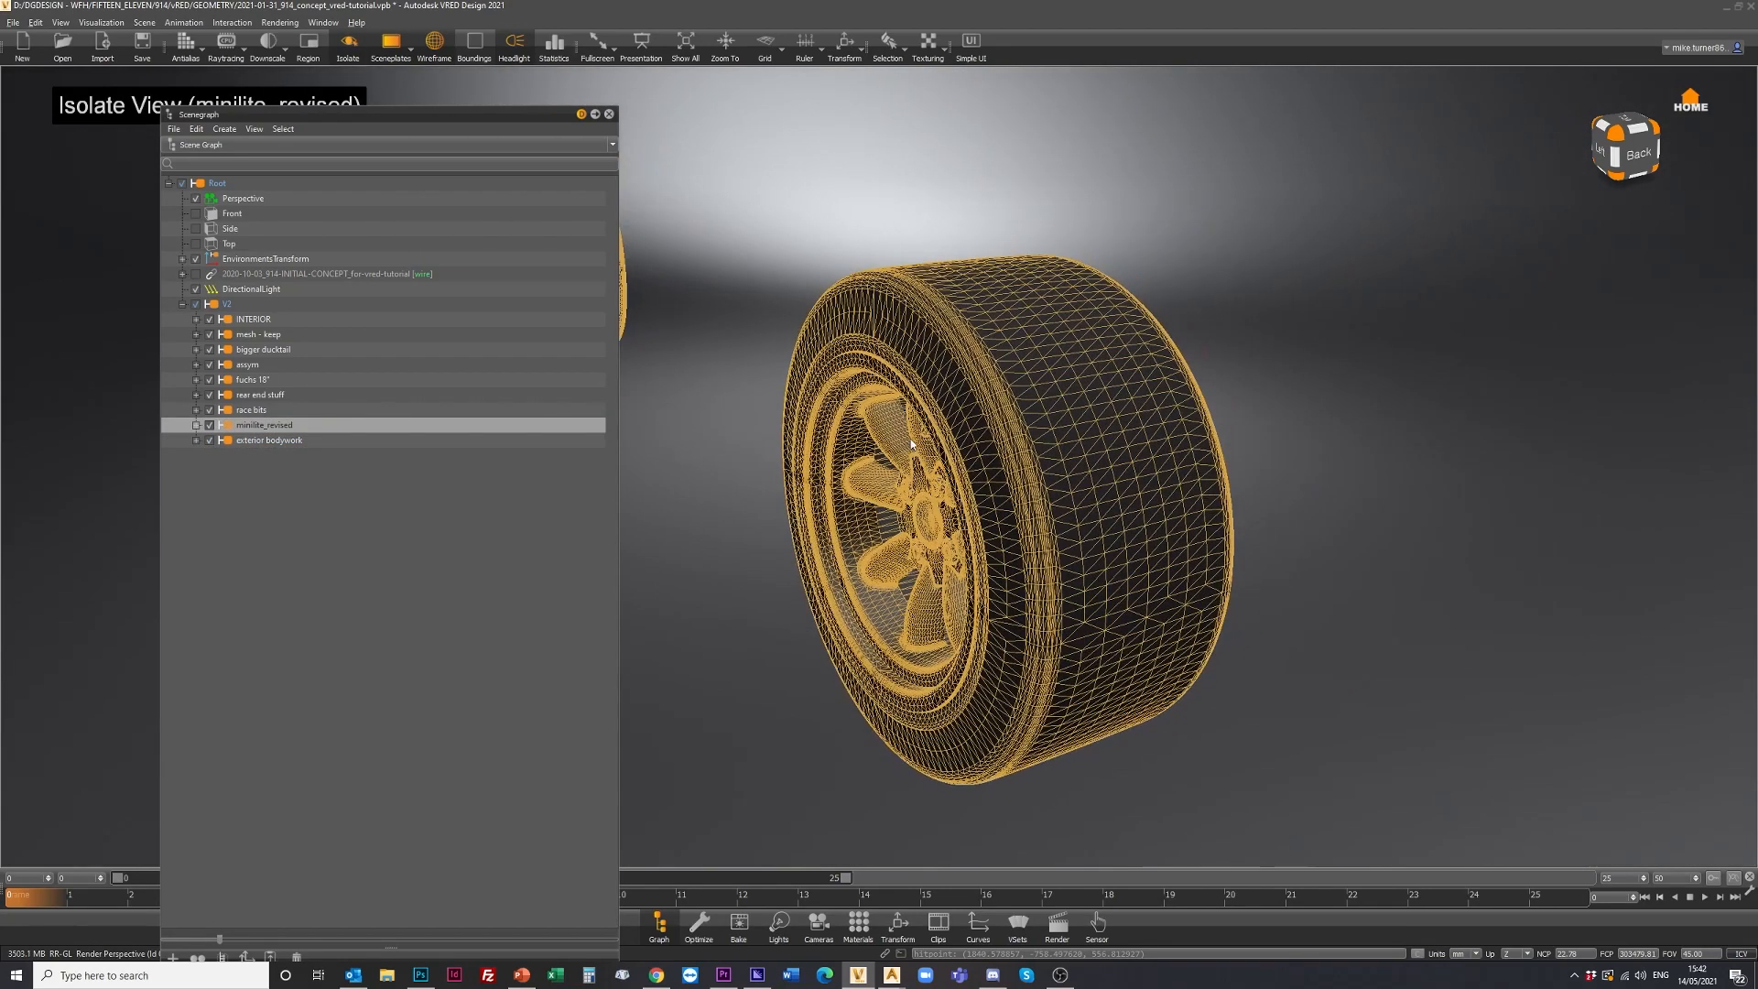
Pick adjacent spoke segments of the minilite_revised wheel to examine how the rim is divided into separate nodes.
{"action": "left_click_drag", "start_coordinate": [911, 444], "coordinate": [1138, 518]}
{"action": "left_click", "coordinate": [1145, 406]}
{"action": "scroll", "coordinate": [1098, 440], "scroll_direction": "up", "scroll_amount": 3}
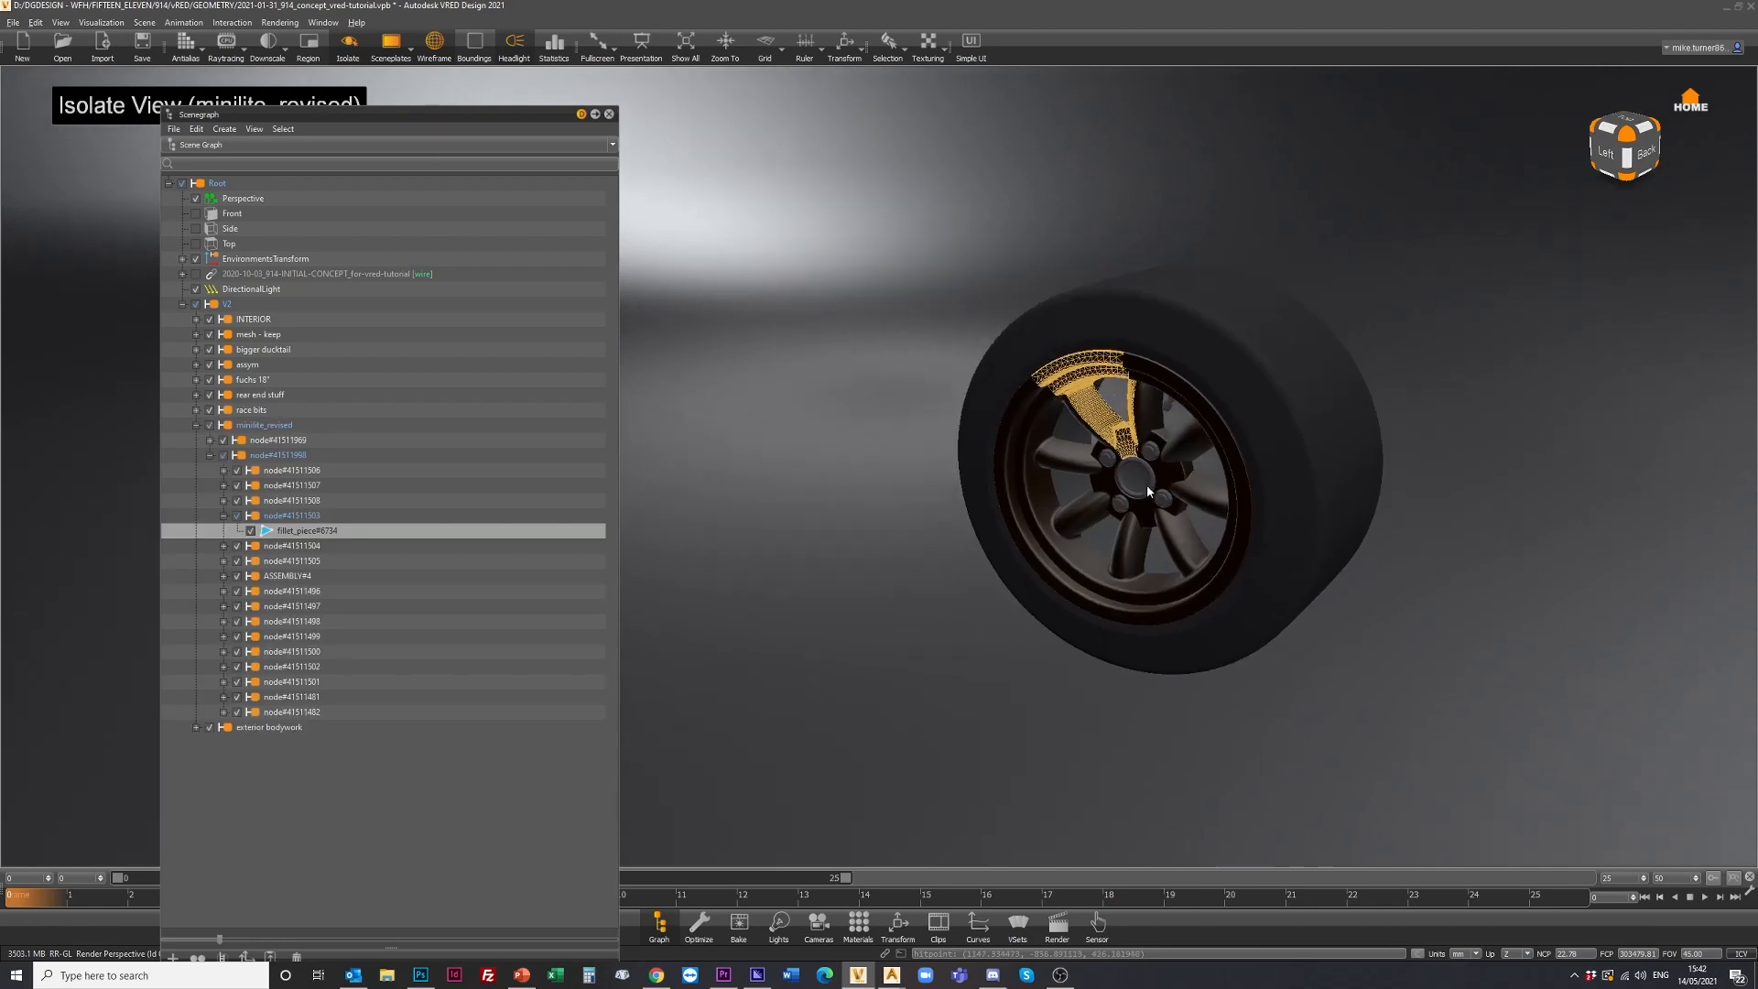
{"action": "left_click", "coordinate": [278, 518]}
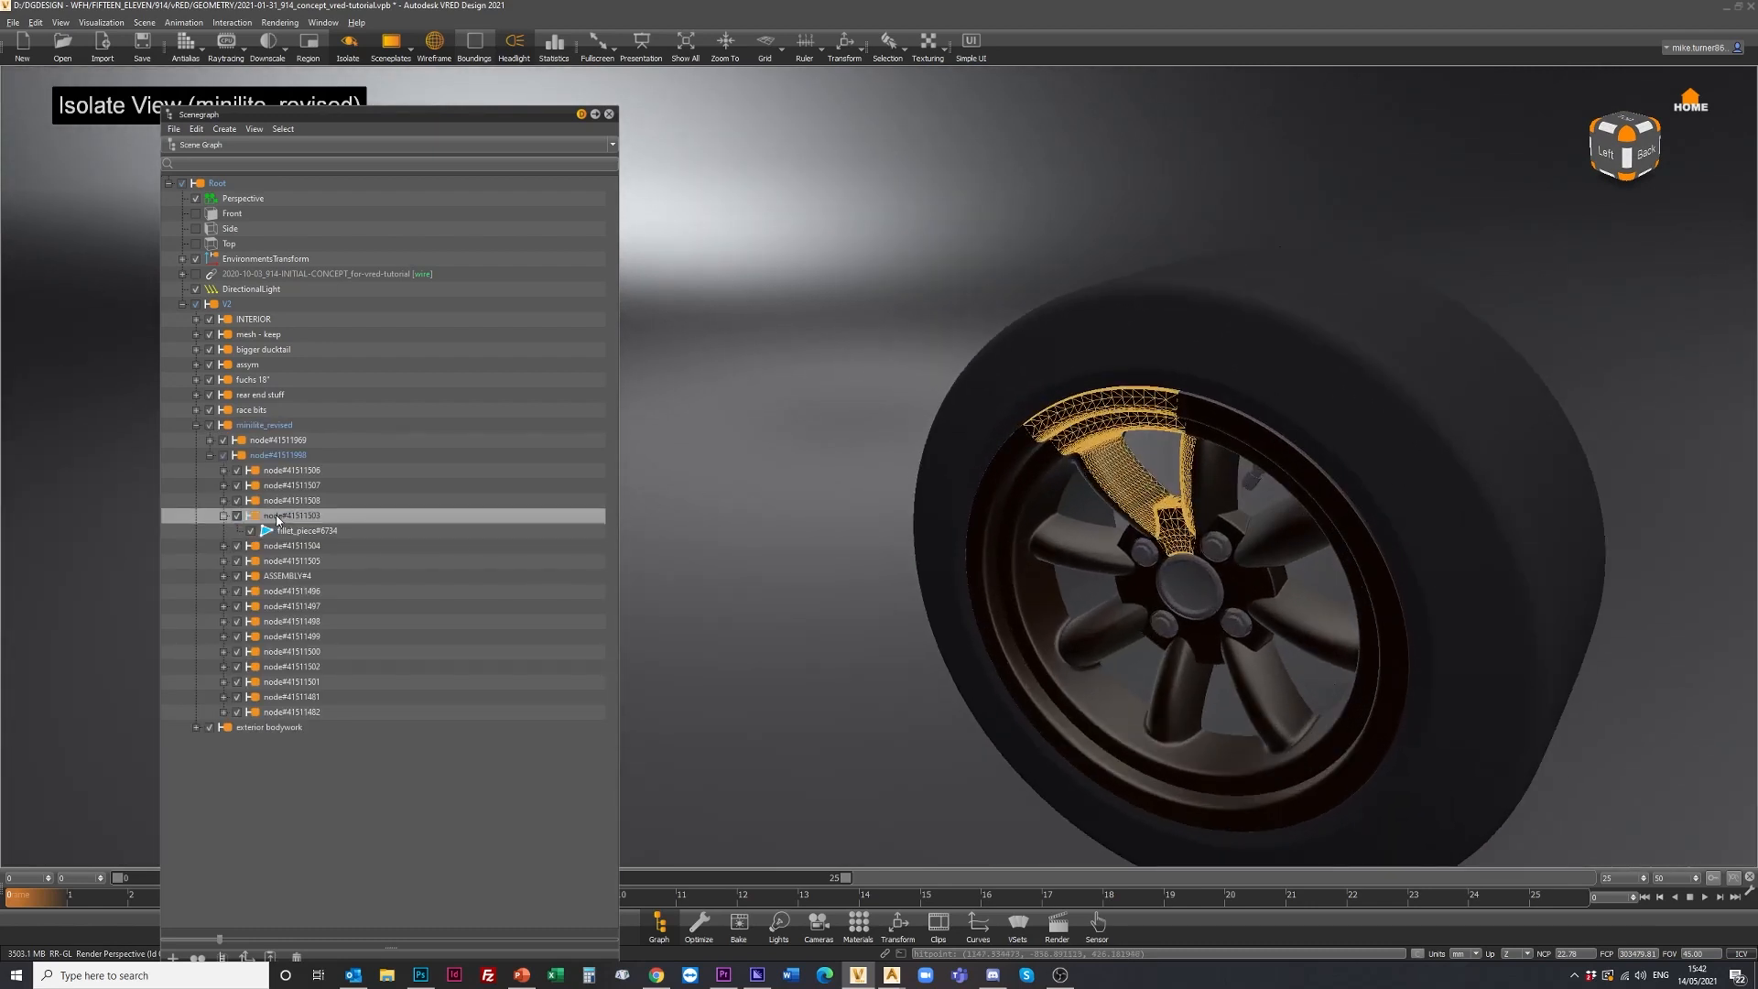
{"action": "left_click", "coordinate": [1212, 465]}
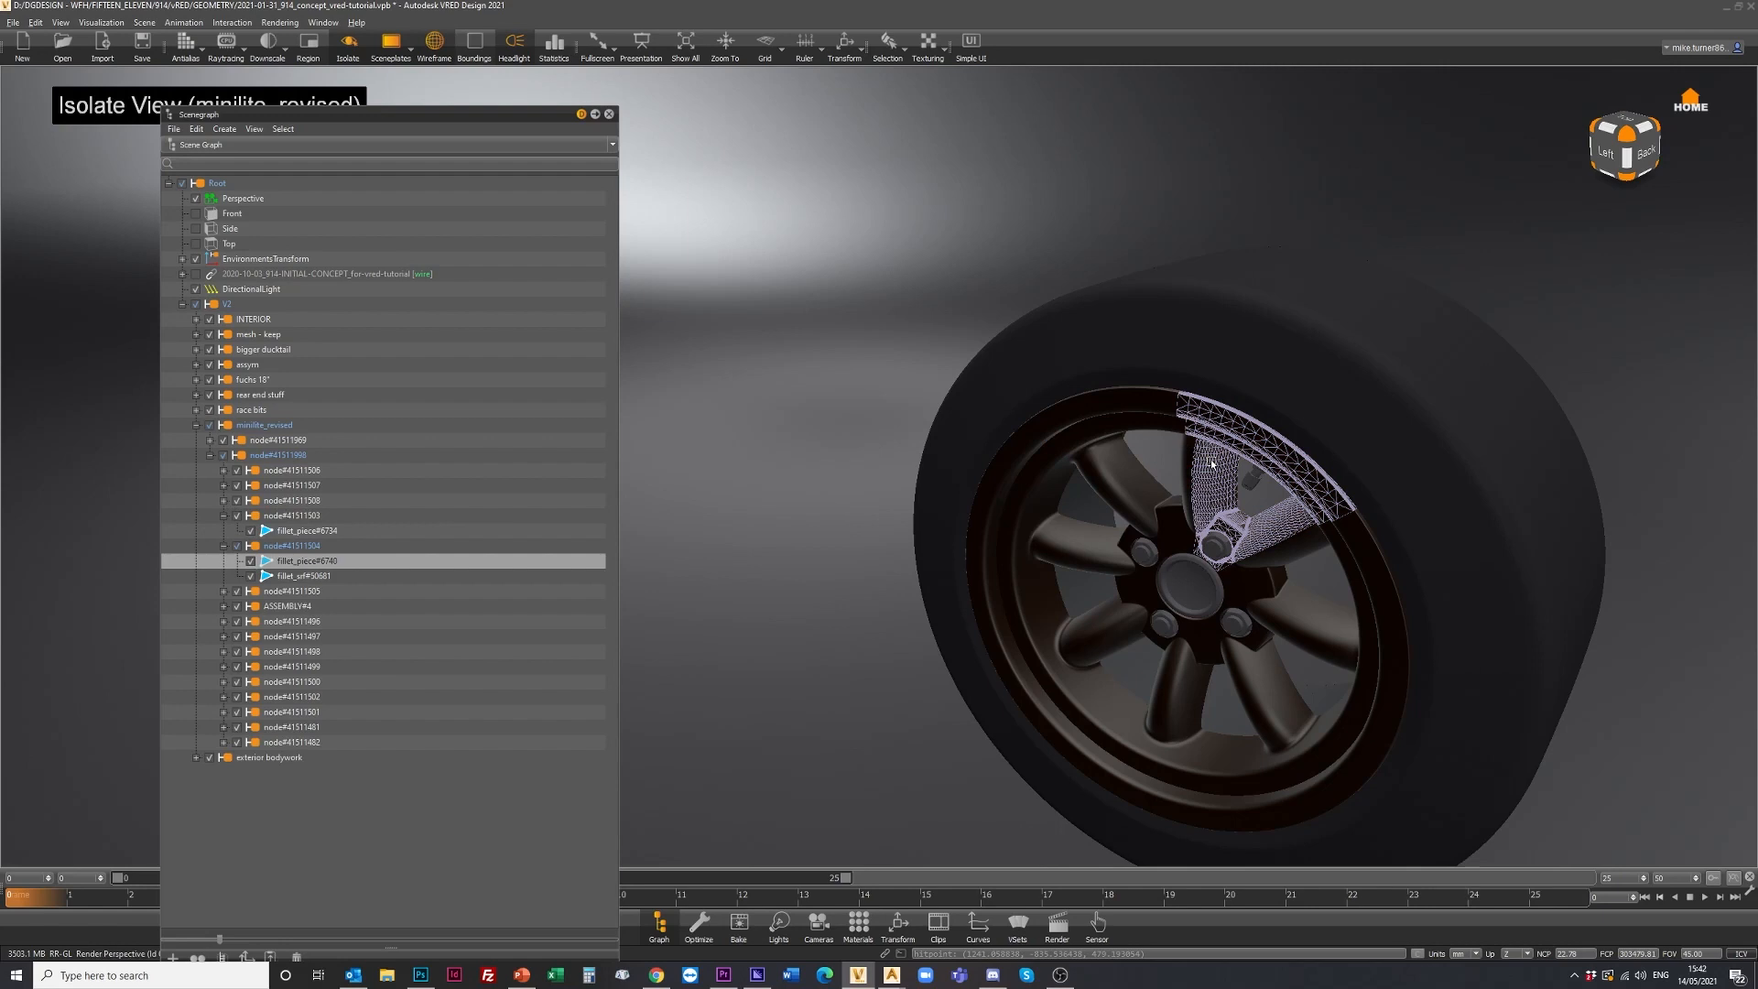
Merge the meshes of all eight spoke and rim segments of the minilite_revised wheel into one.
{"action": "left_click", "coordinate": [1298, 546]}
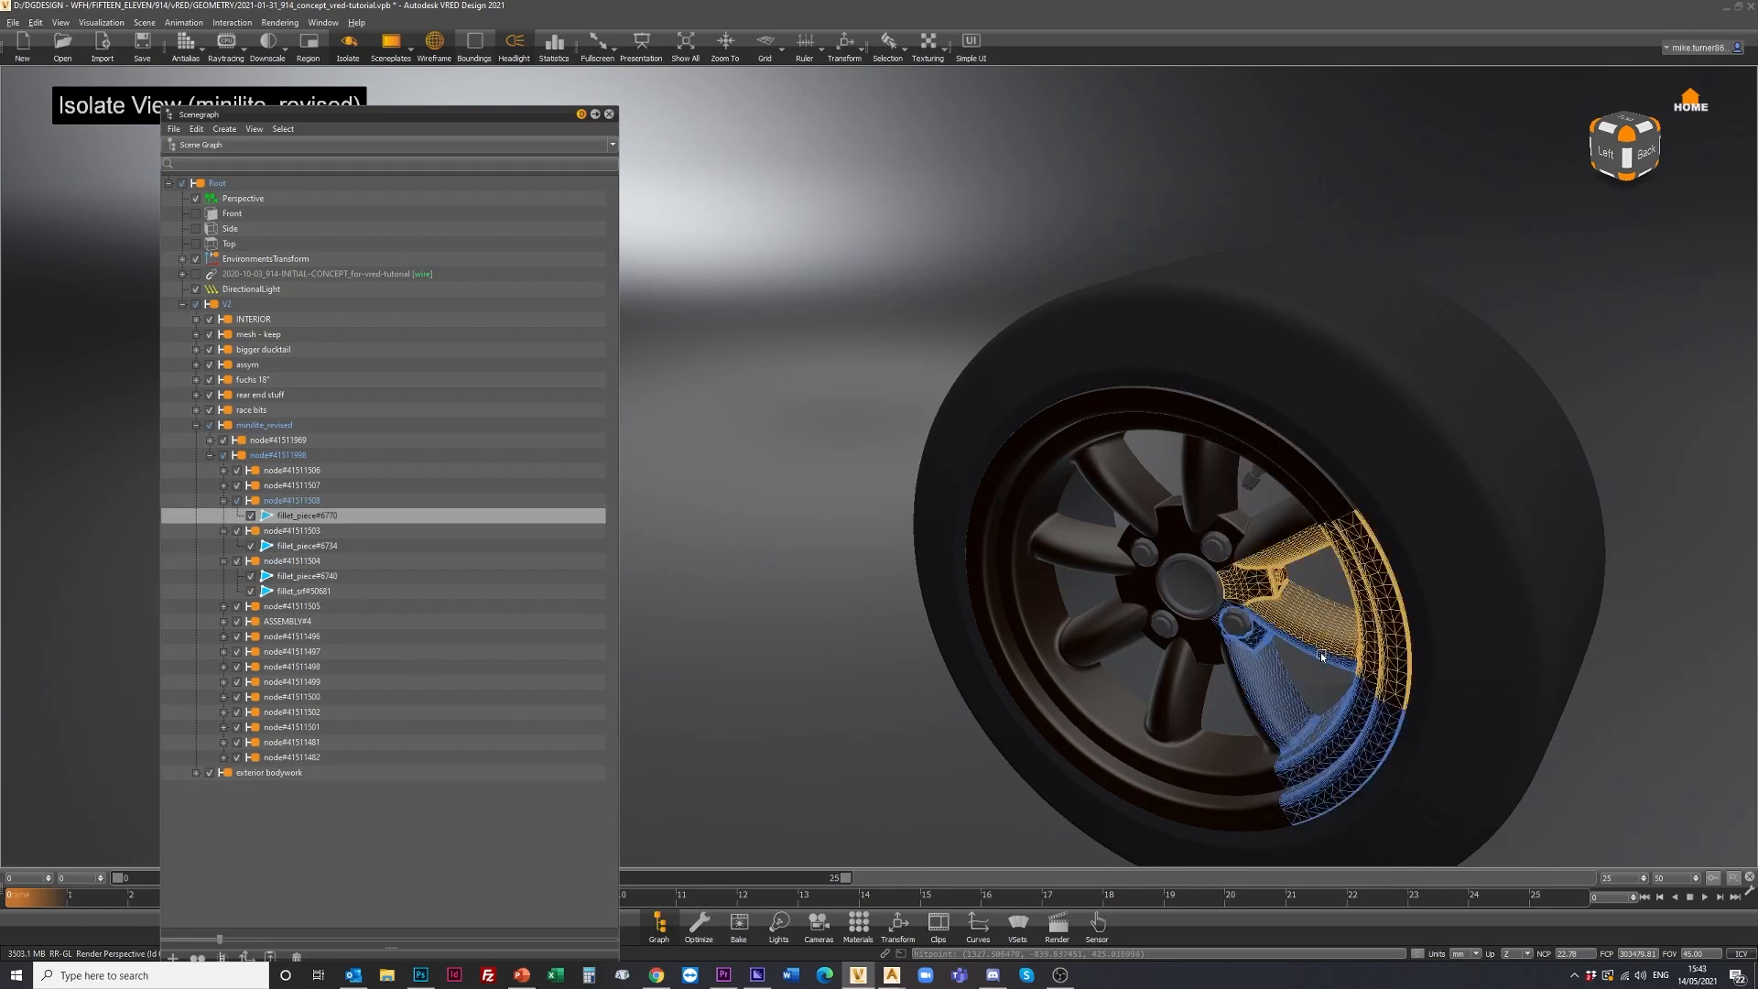
{"action": "left_click", "coordinate": [1269, 778]}
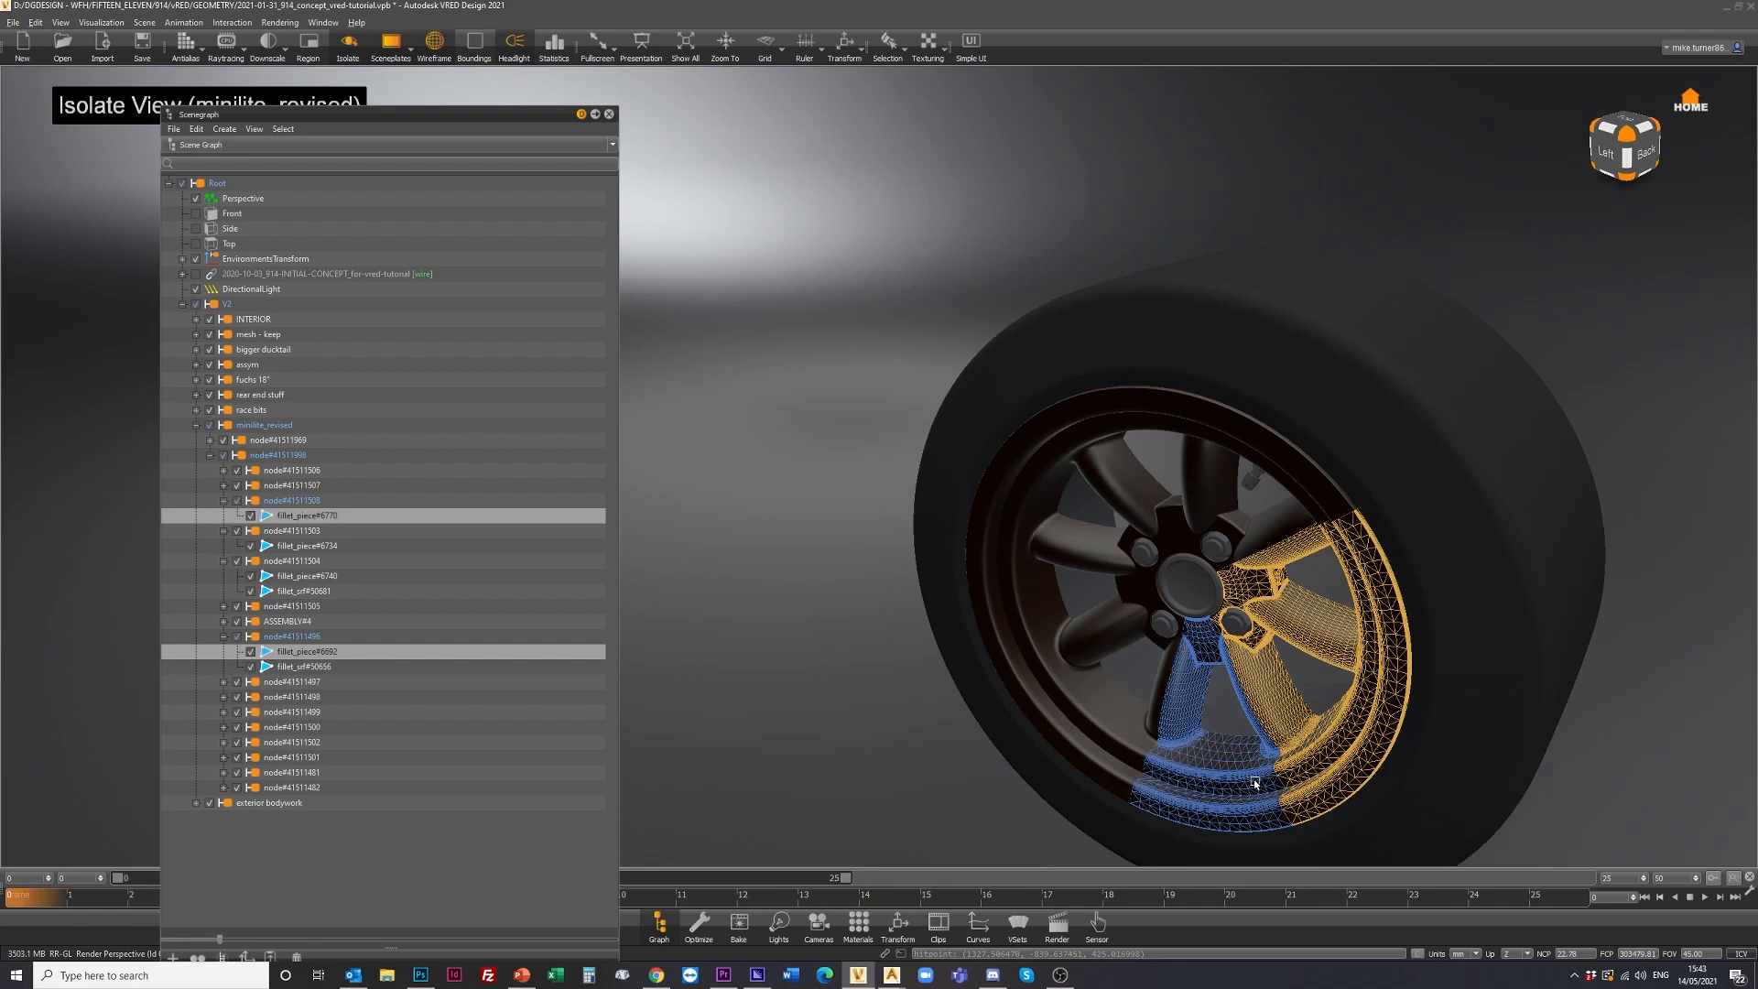
{"action": "left_click", "coordinate": [1099, 742]}
{"action": "left_click", "coordinate": [1047, 666]}
{"action": "left_click", "coordinate": [1047, 664], "text": "ctrl+shift"}
{"action": "left_click", "coordinate": [1008, 494], "text": "ctrl+shift"}
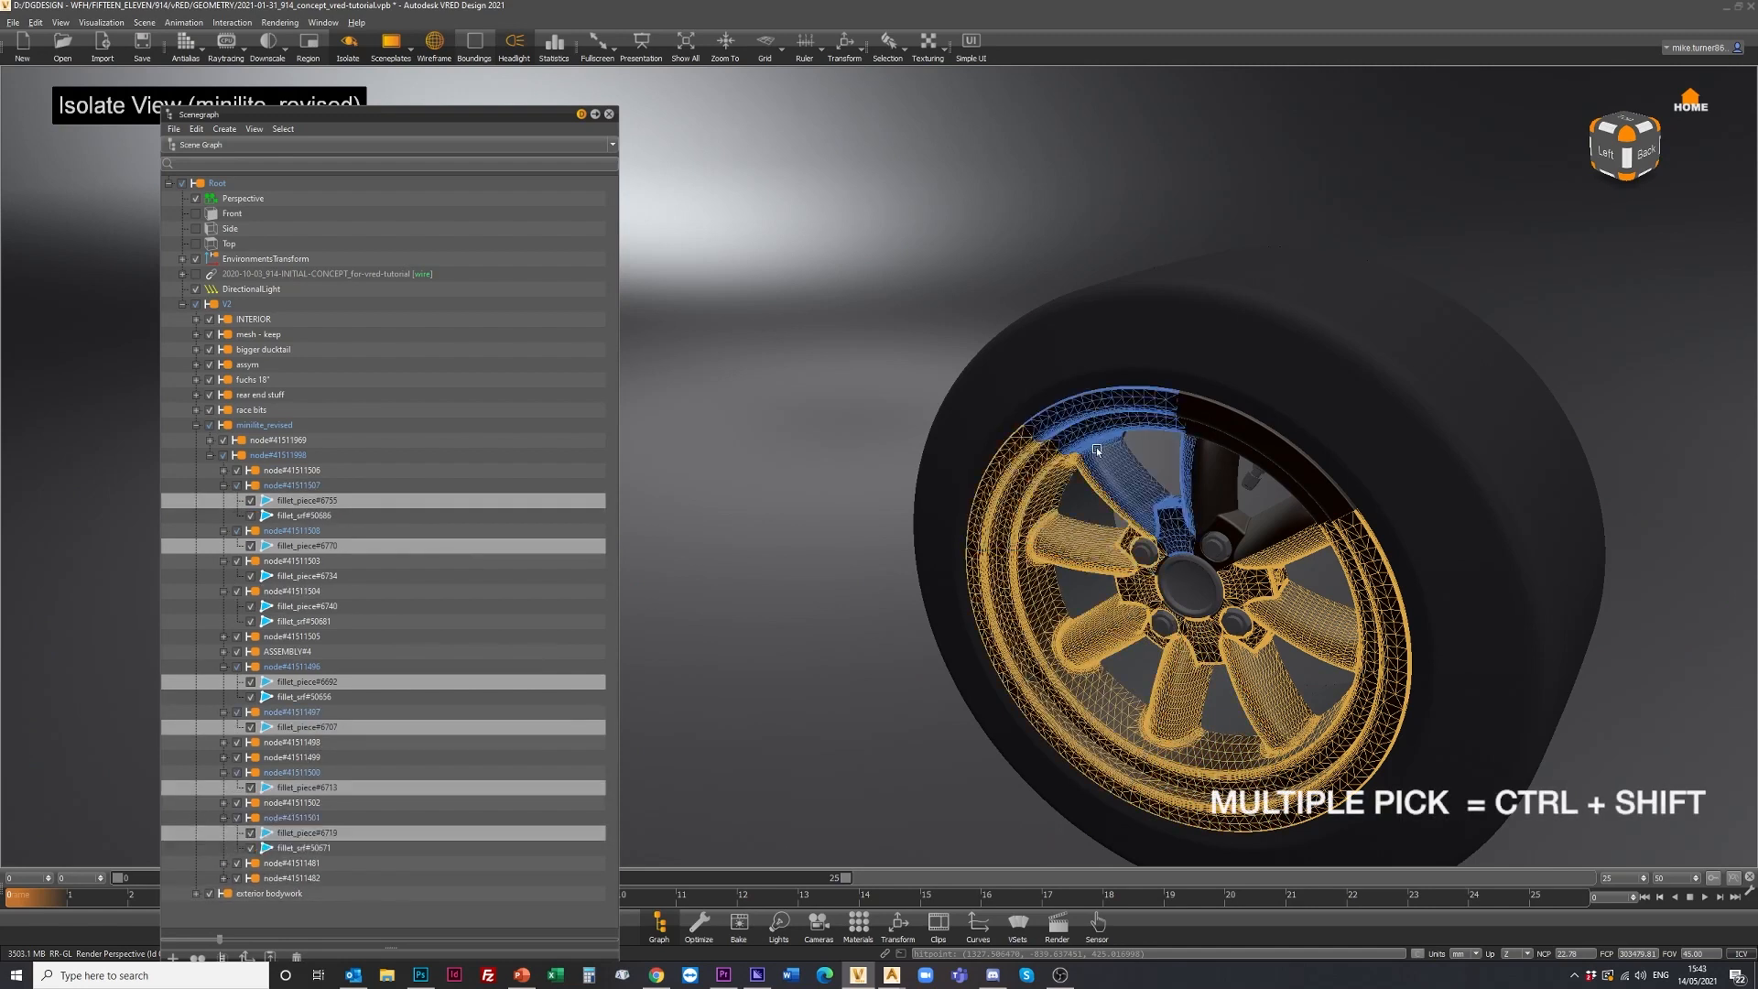
{"action": "left_click", "coordinate": [1131, 417], "text": "ctrl+shift"}
{"action": "left_click", "coordinate": [1194, 431], "text": "ctrl+shift"}
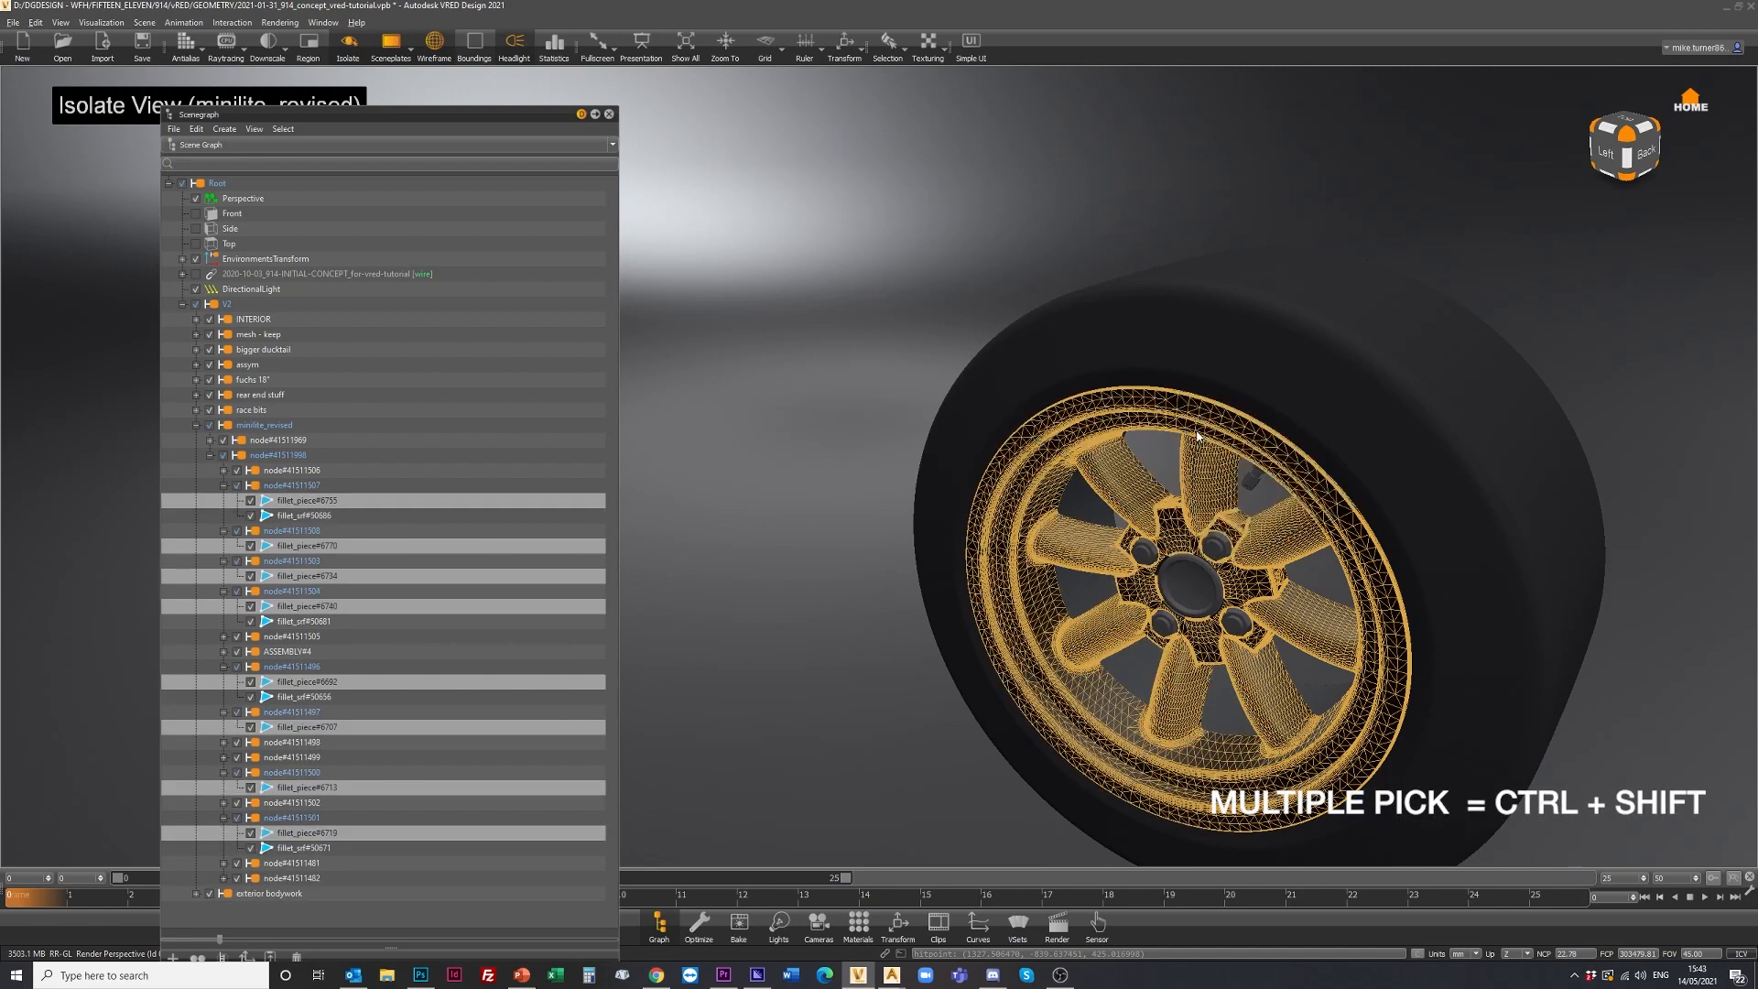
{"action": "key", "text": "ctrl+shift+m"}
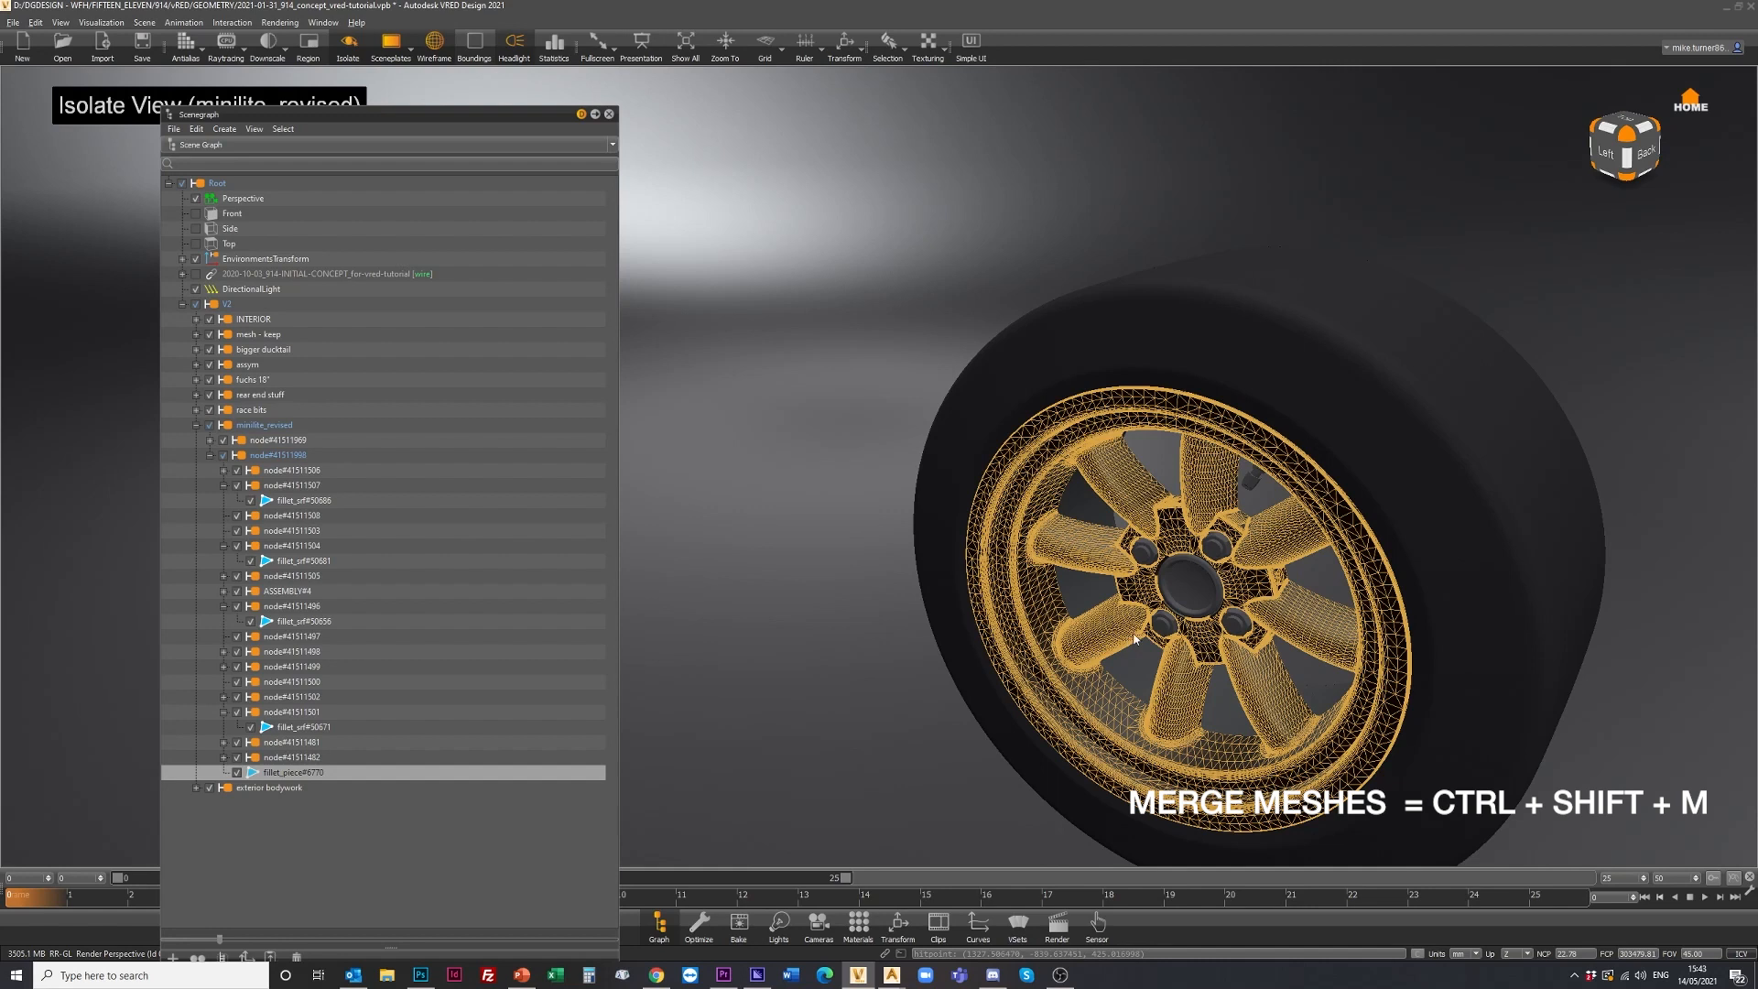
Merge the meshes of the four tyre sections around the minilite_revised wheel.
{"action": "left_click", "coordinate": [1268, 353], "text": "shift"}
{"action": "left_click", "coordinate": [1161, 348], "text": "ctrl+shift"}
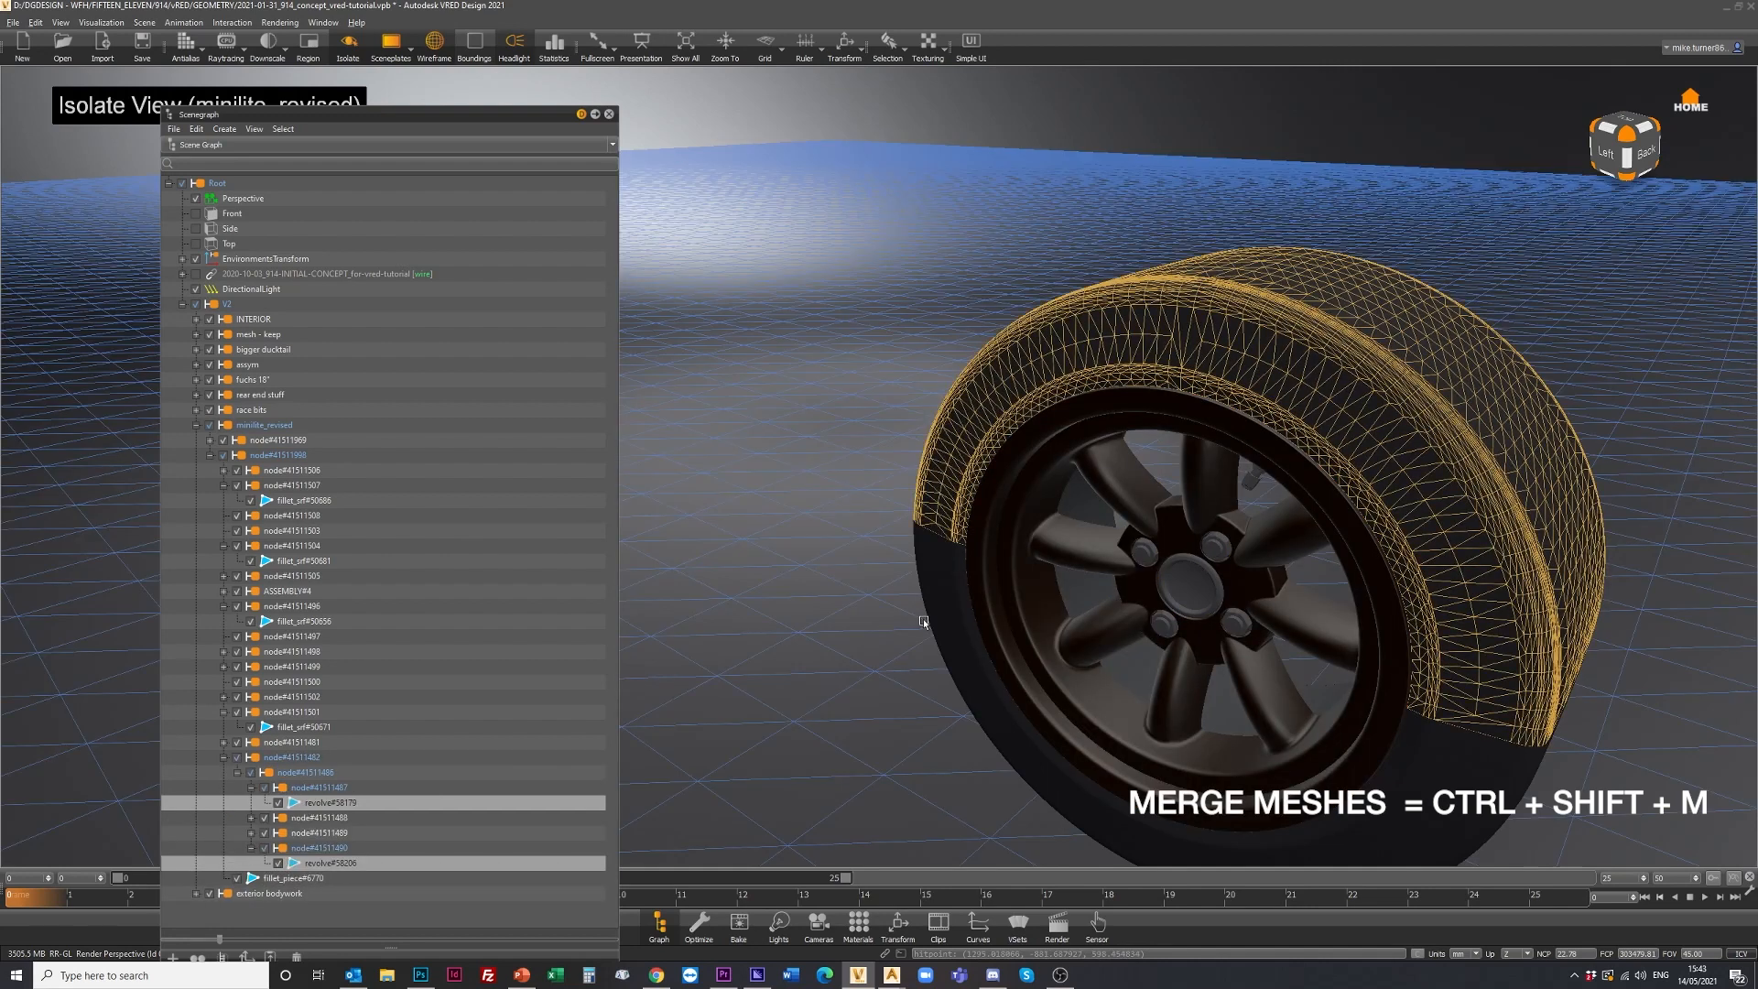
{"action": "left_click", "coordinate": [973, 637], "text": "ctrl+shift"}
{"action": "left_click", "coordinate": [1437, 821], "text": "ctrl+shift"}
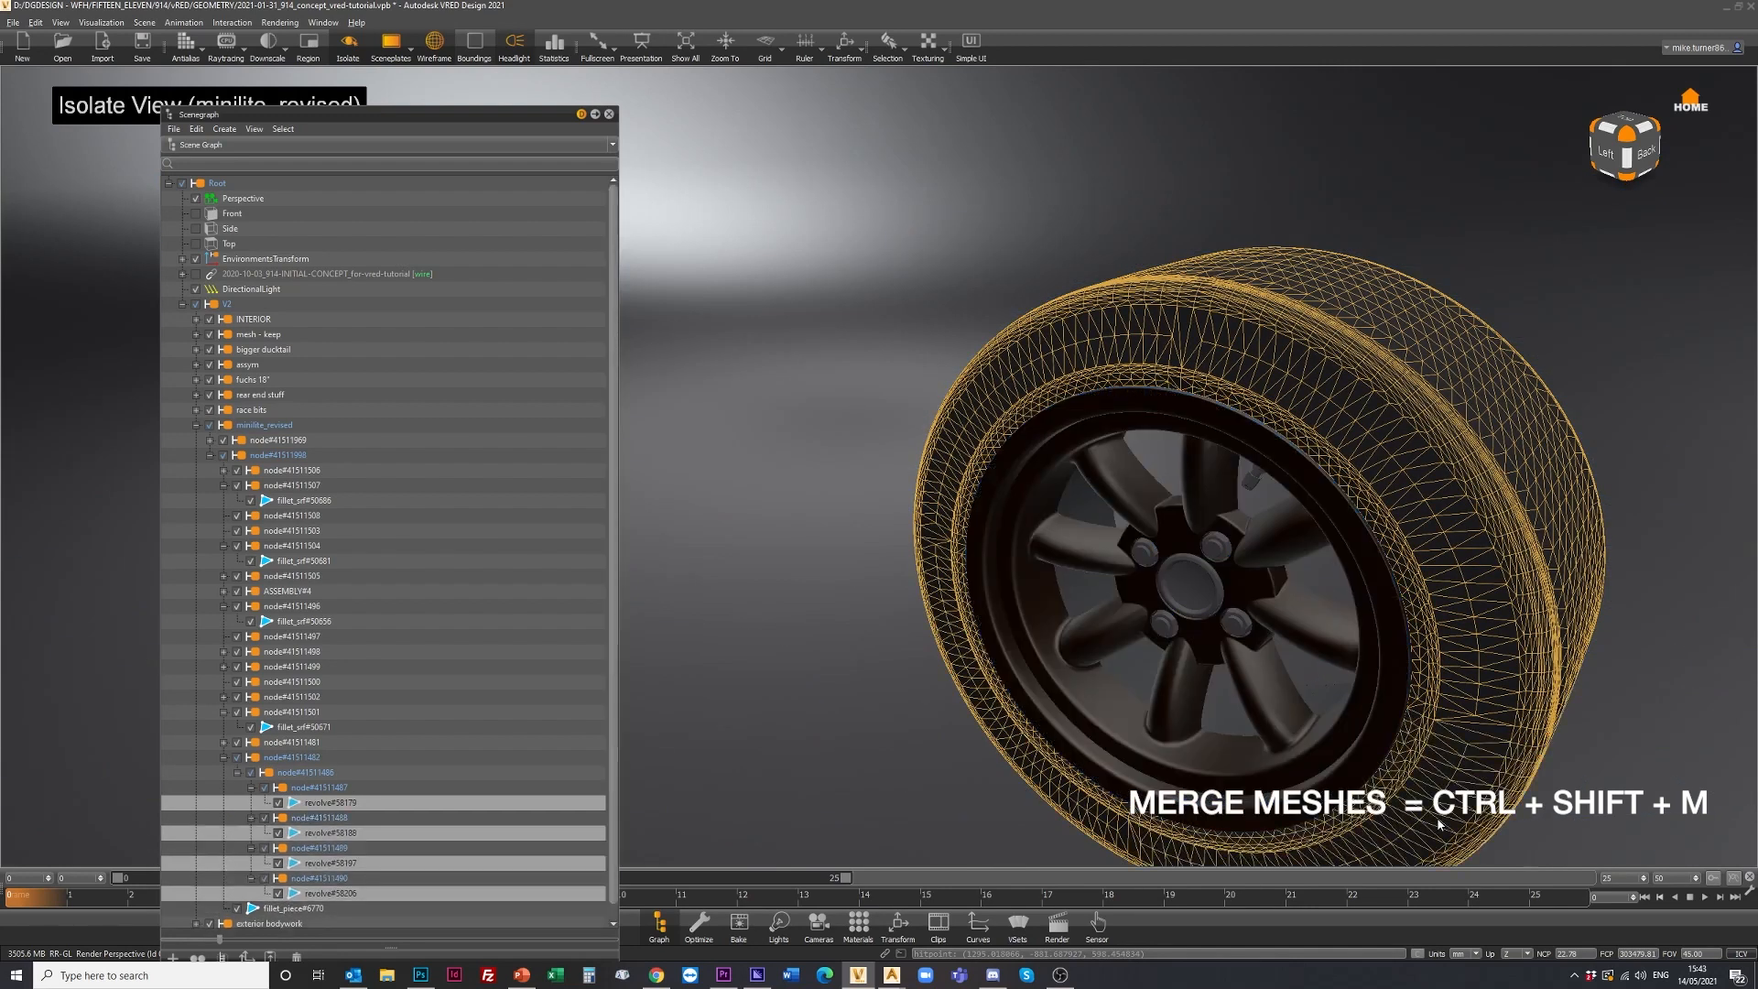
{"action": "key", "text": "ctrl+shift+m"}
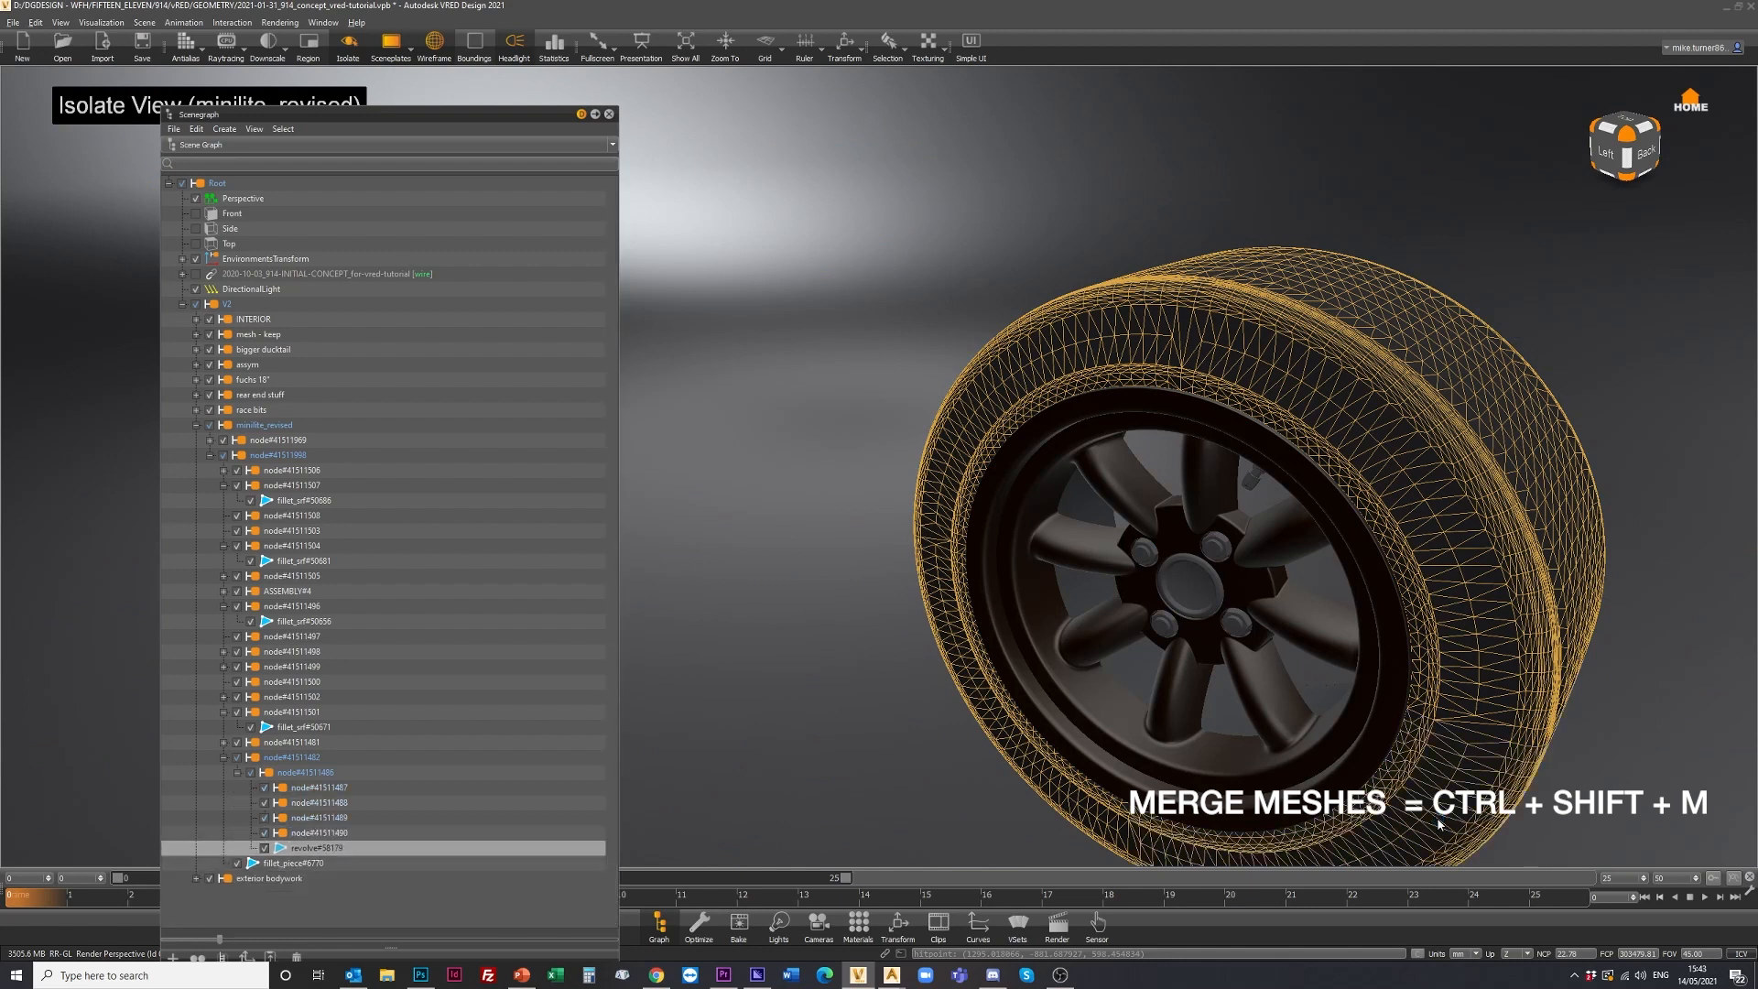
Leave the isolated view to show the whole car, collapse the minilite_revised group and clear the selection.
{"action": "left_click_drag", "start_coordinate": [1168, 519], "coordinate": [1116, 432]}
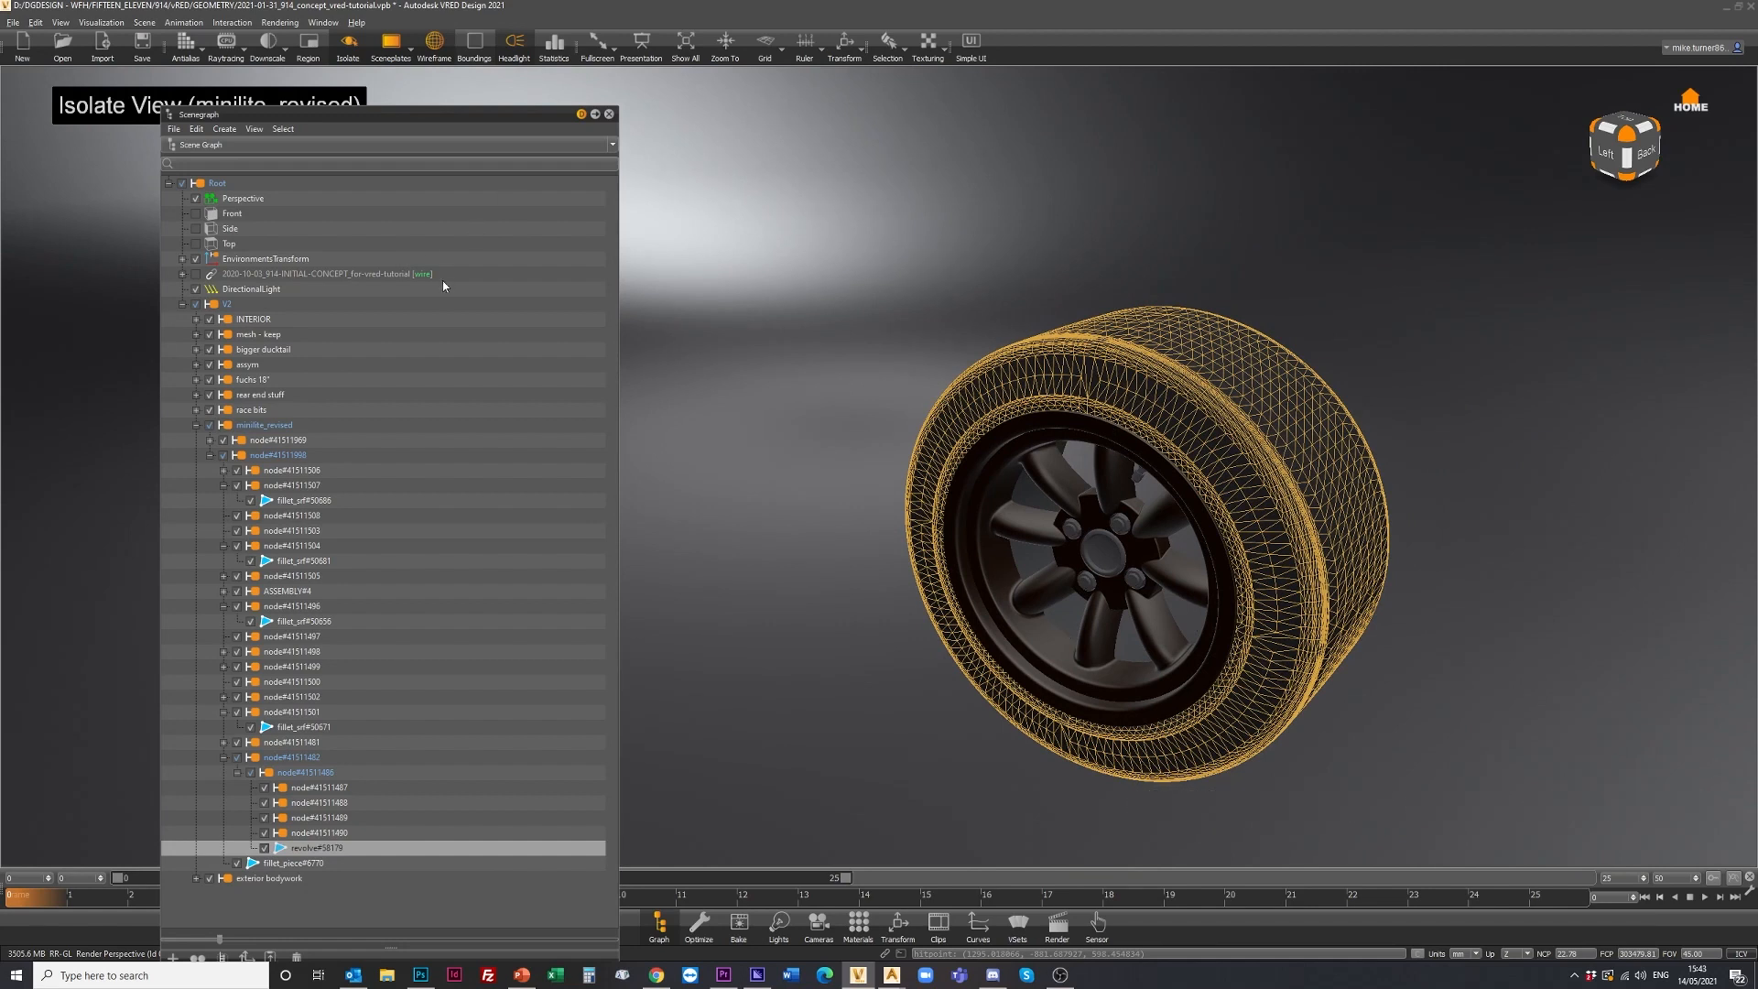
{"action": "left_click", "coordinate": [349, 47]}
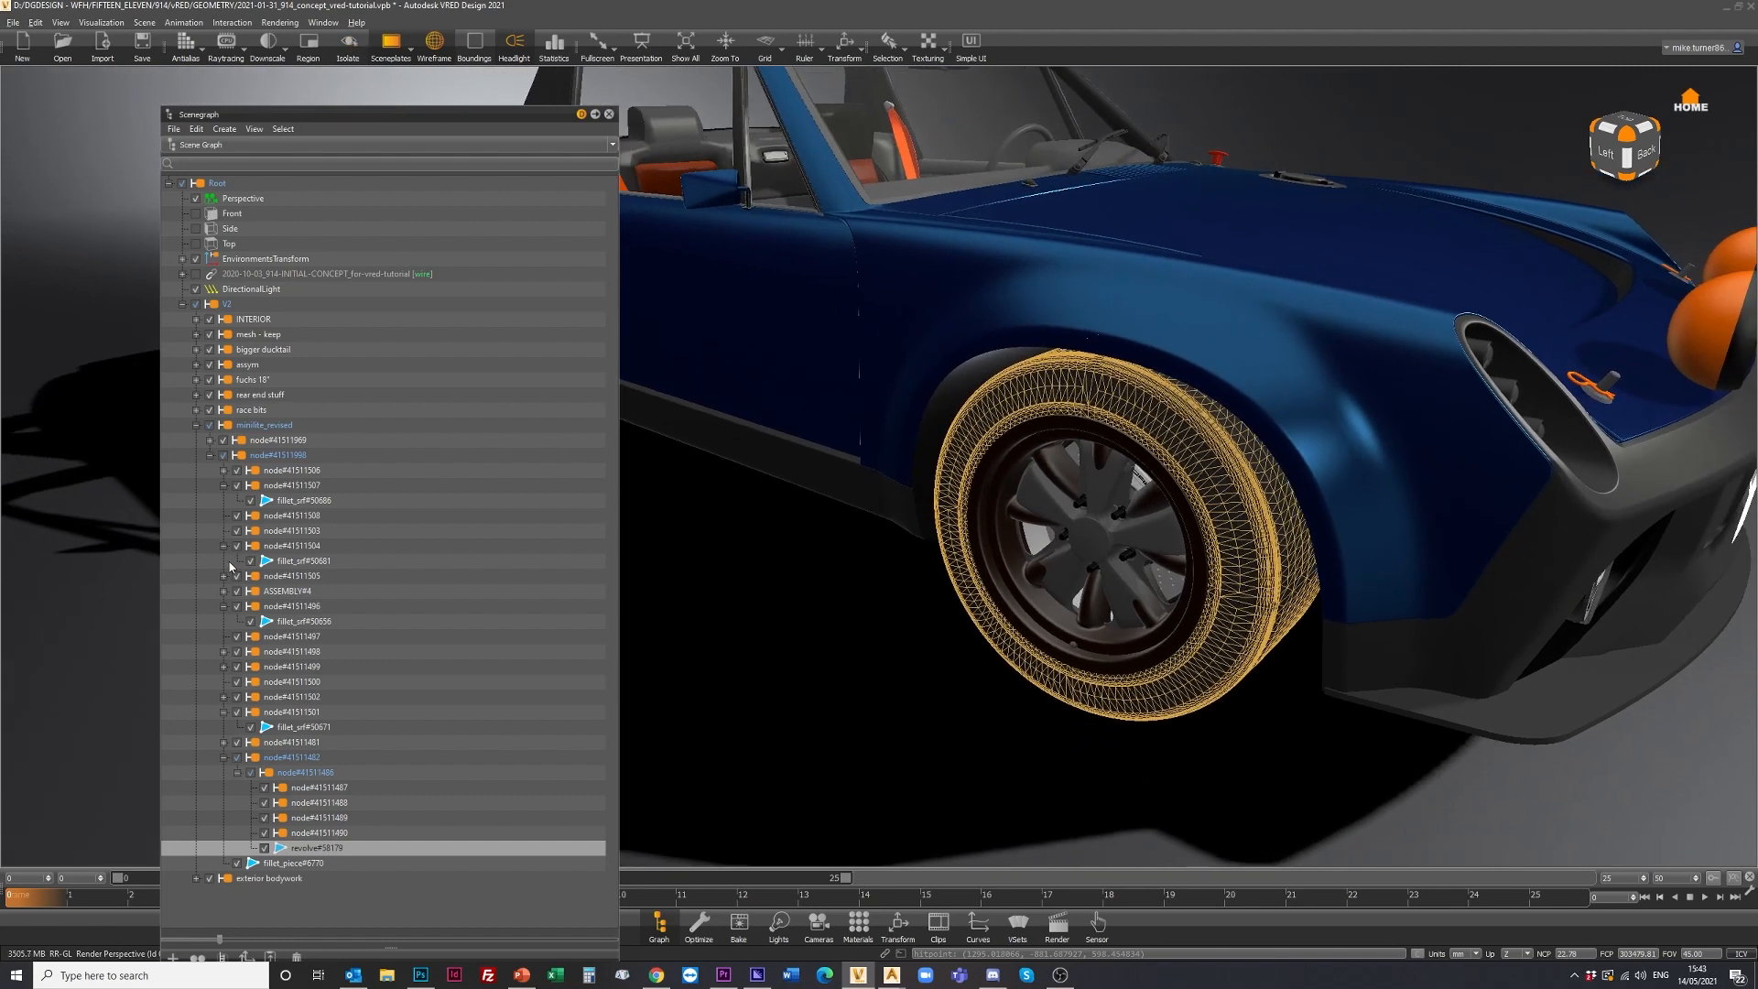
{"action": "left_click", "coordinate": [195, 425]}
{"action": "left_click", "coordinate": [240, 491]}
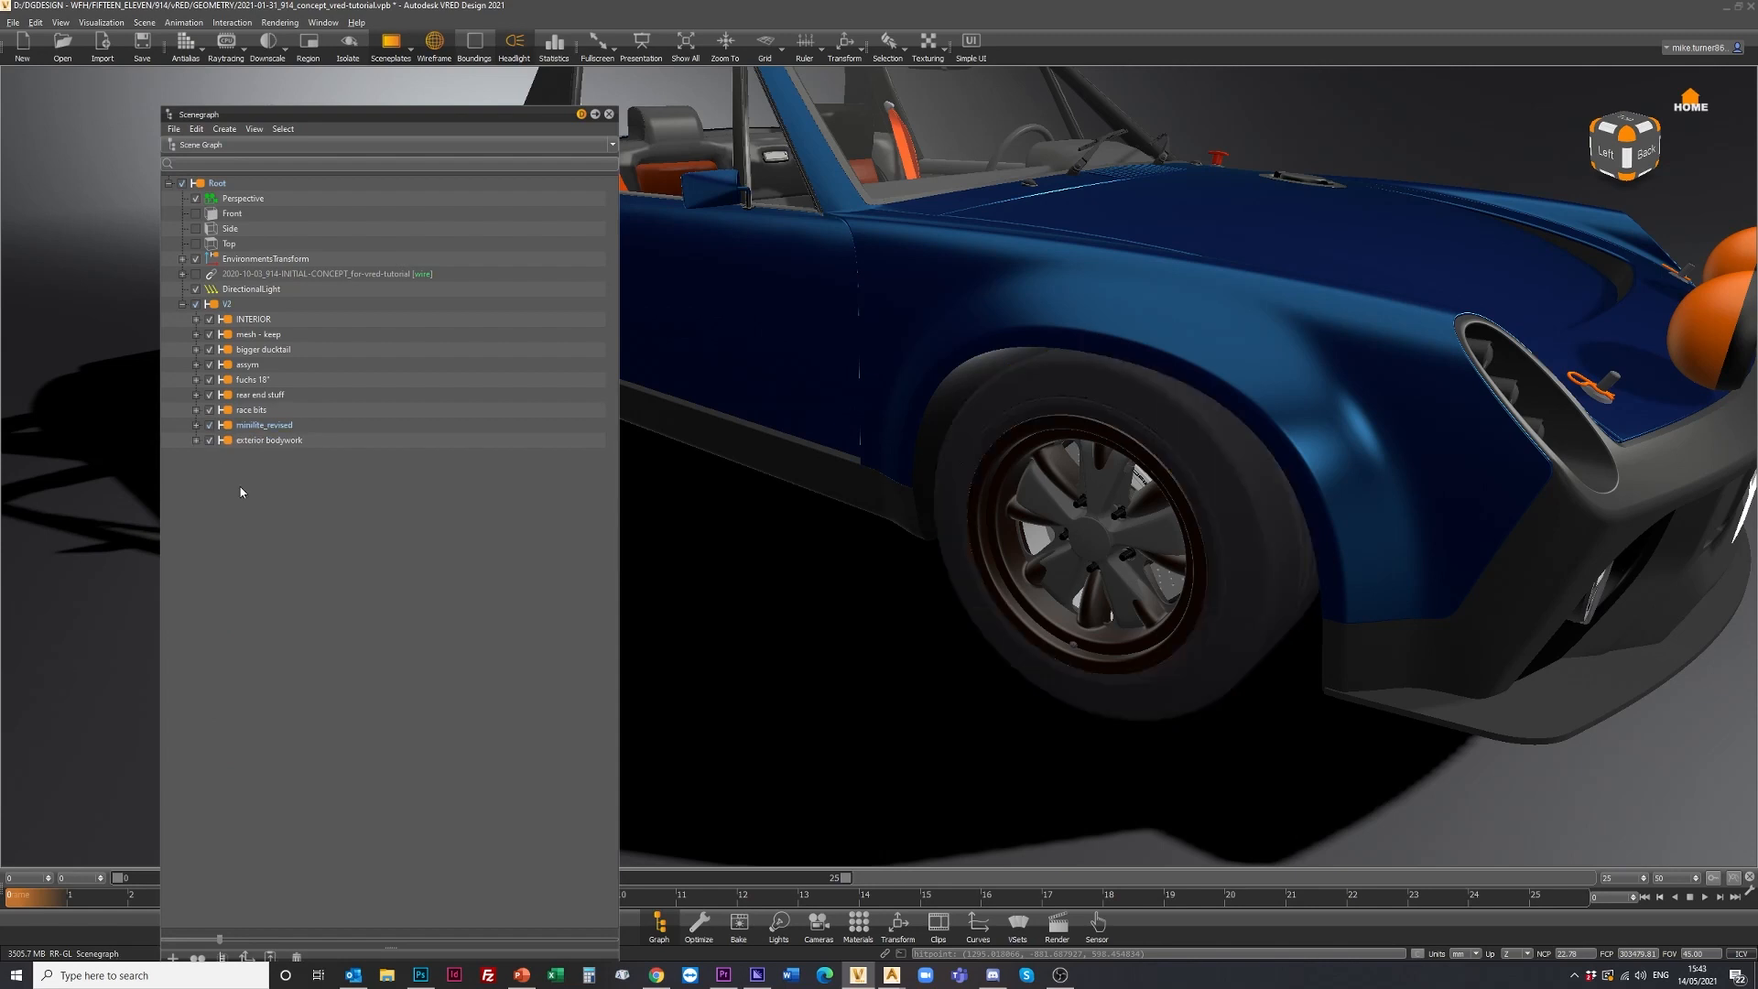
Toggle the visibility of the fuchs 18" and minilite_revised groups to compare the two wheel designs on the car.
{"action": "left_click", "coordinate": [210, 380]}
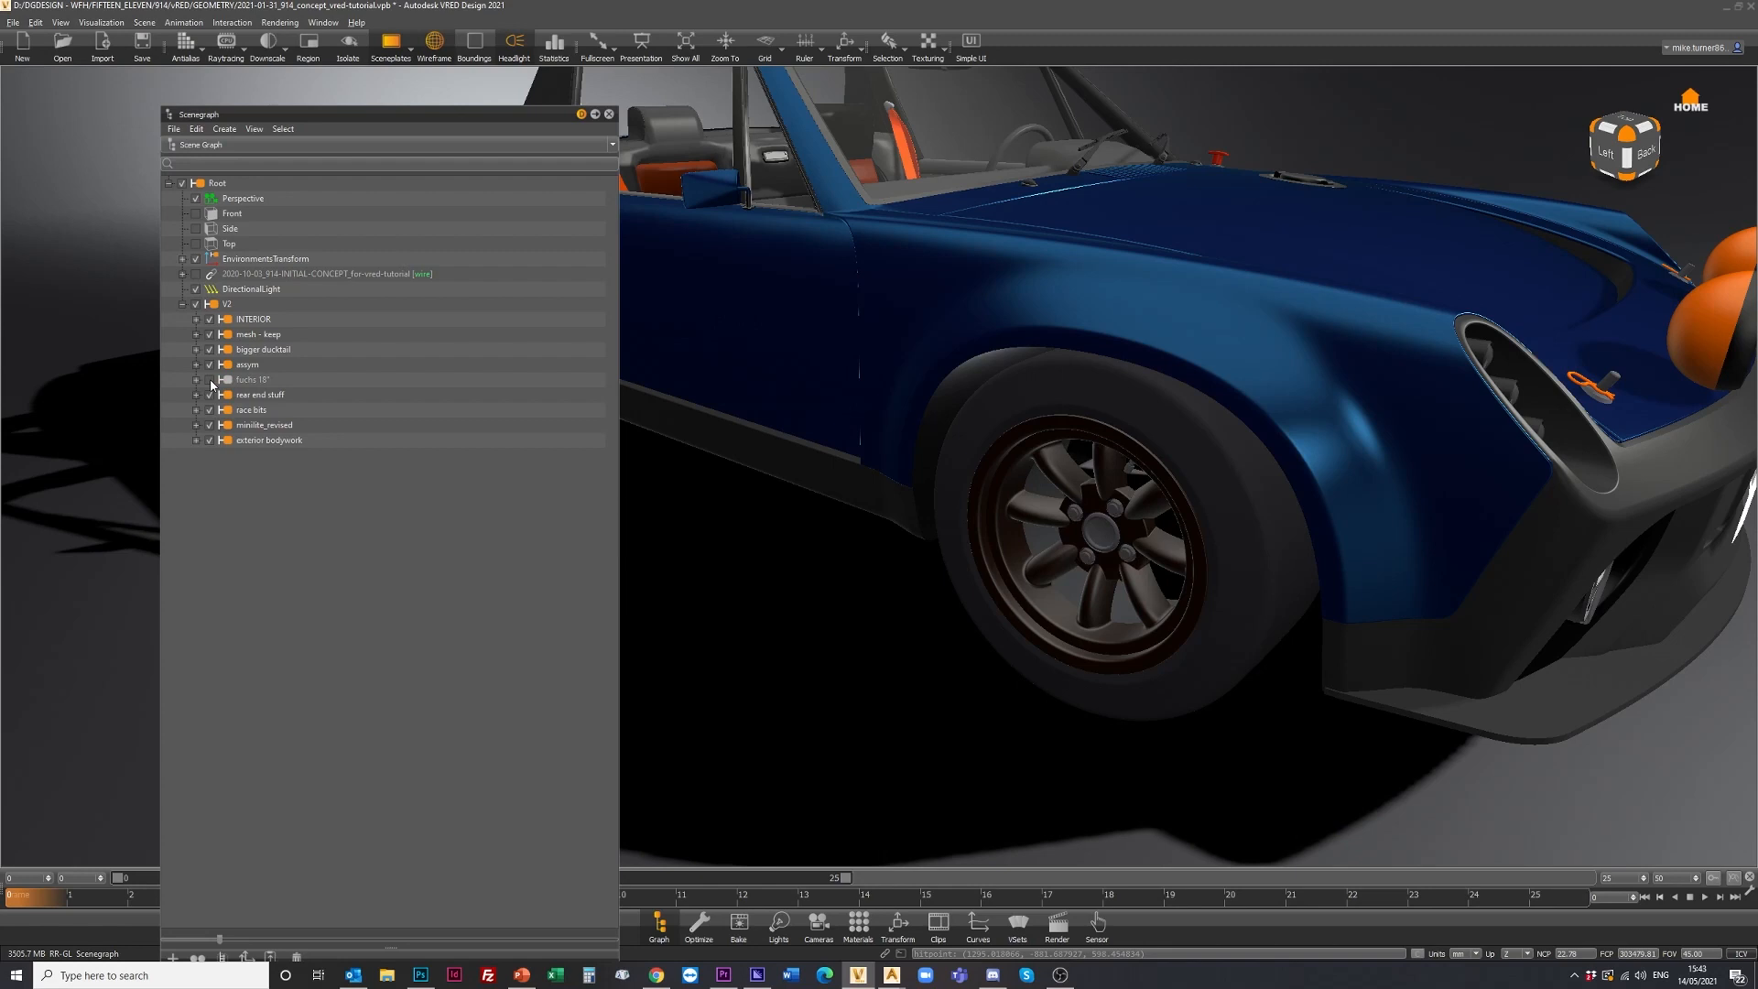
{"action": "left_click", "coordinate": [210, 425]}
{"action": "left_click", "coordinate": [210, 380]}
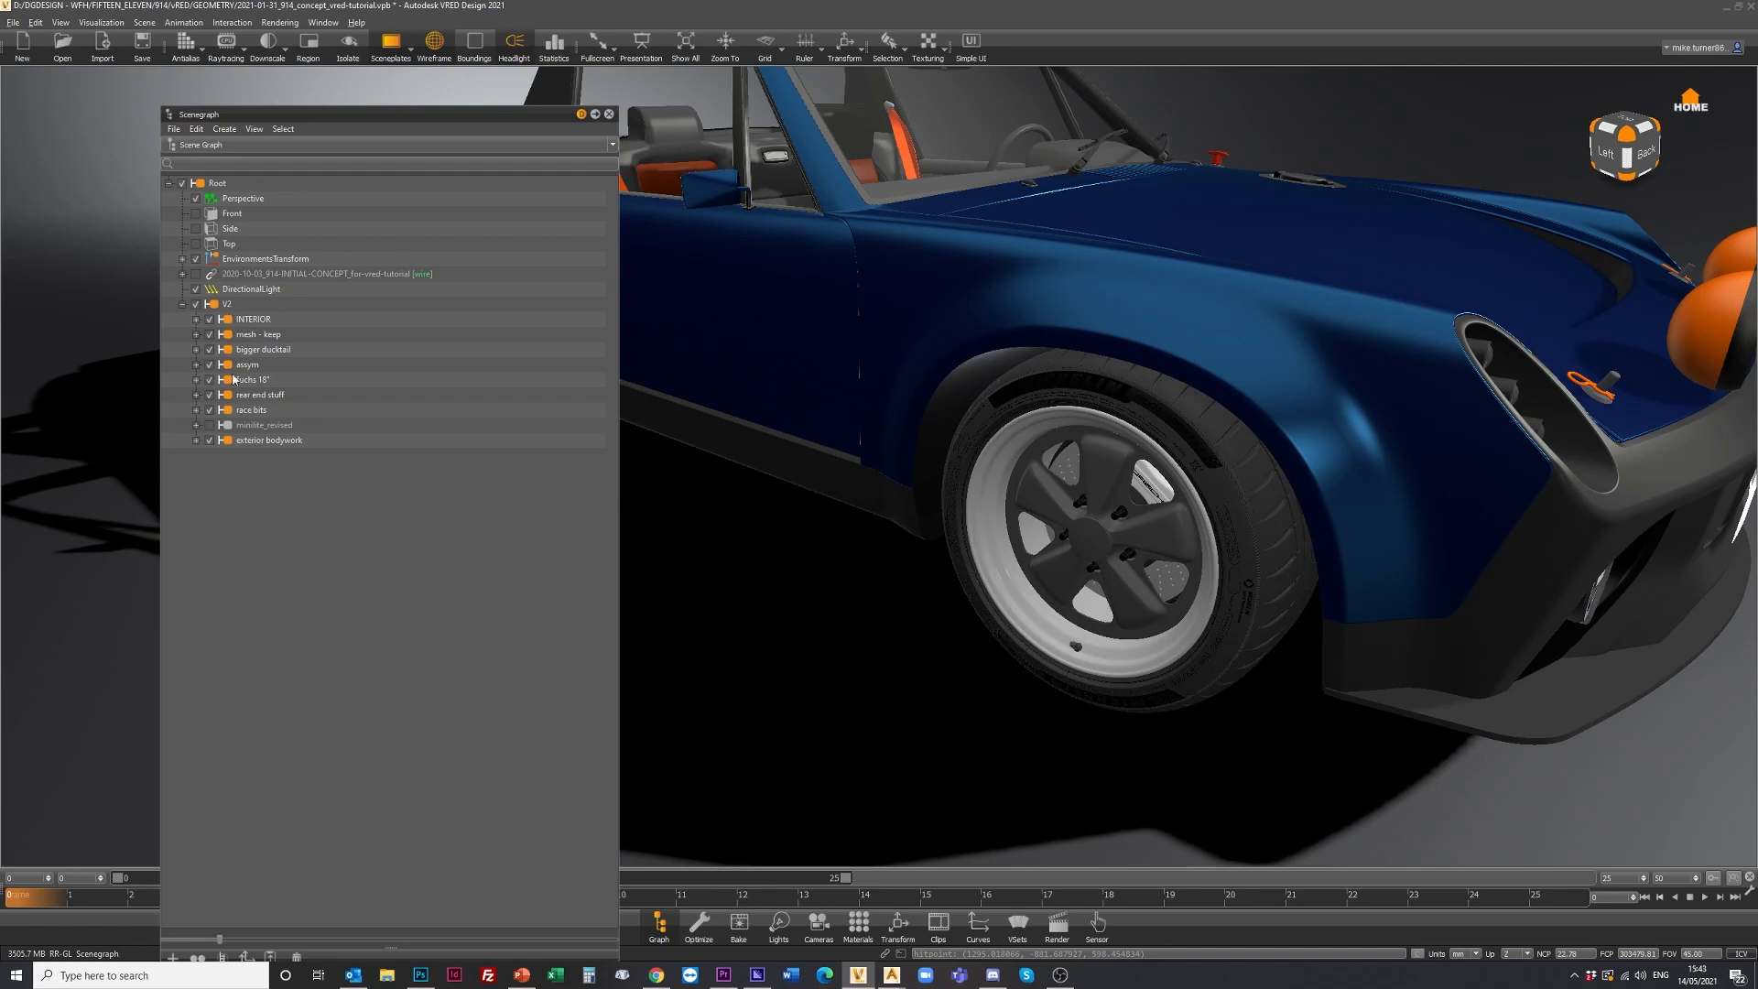
Create a Switch node inside the V2 group and name it "wheel options".
{"action": "left_click", "coordinate": [225, 307]}
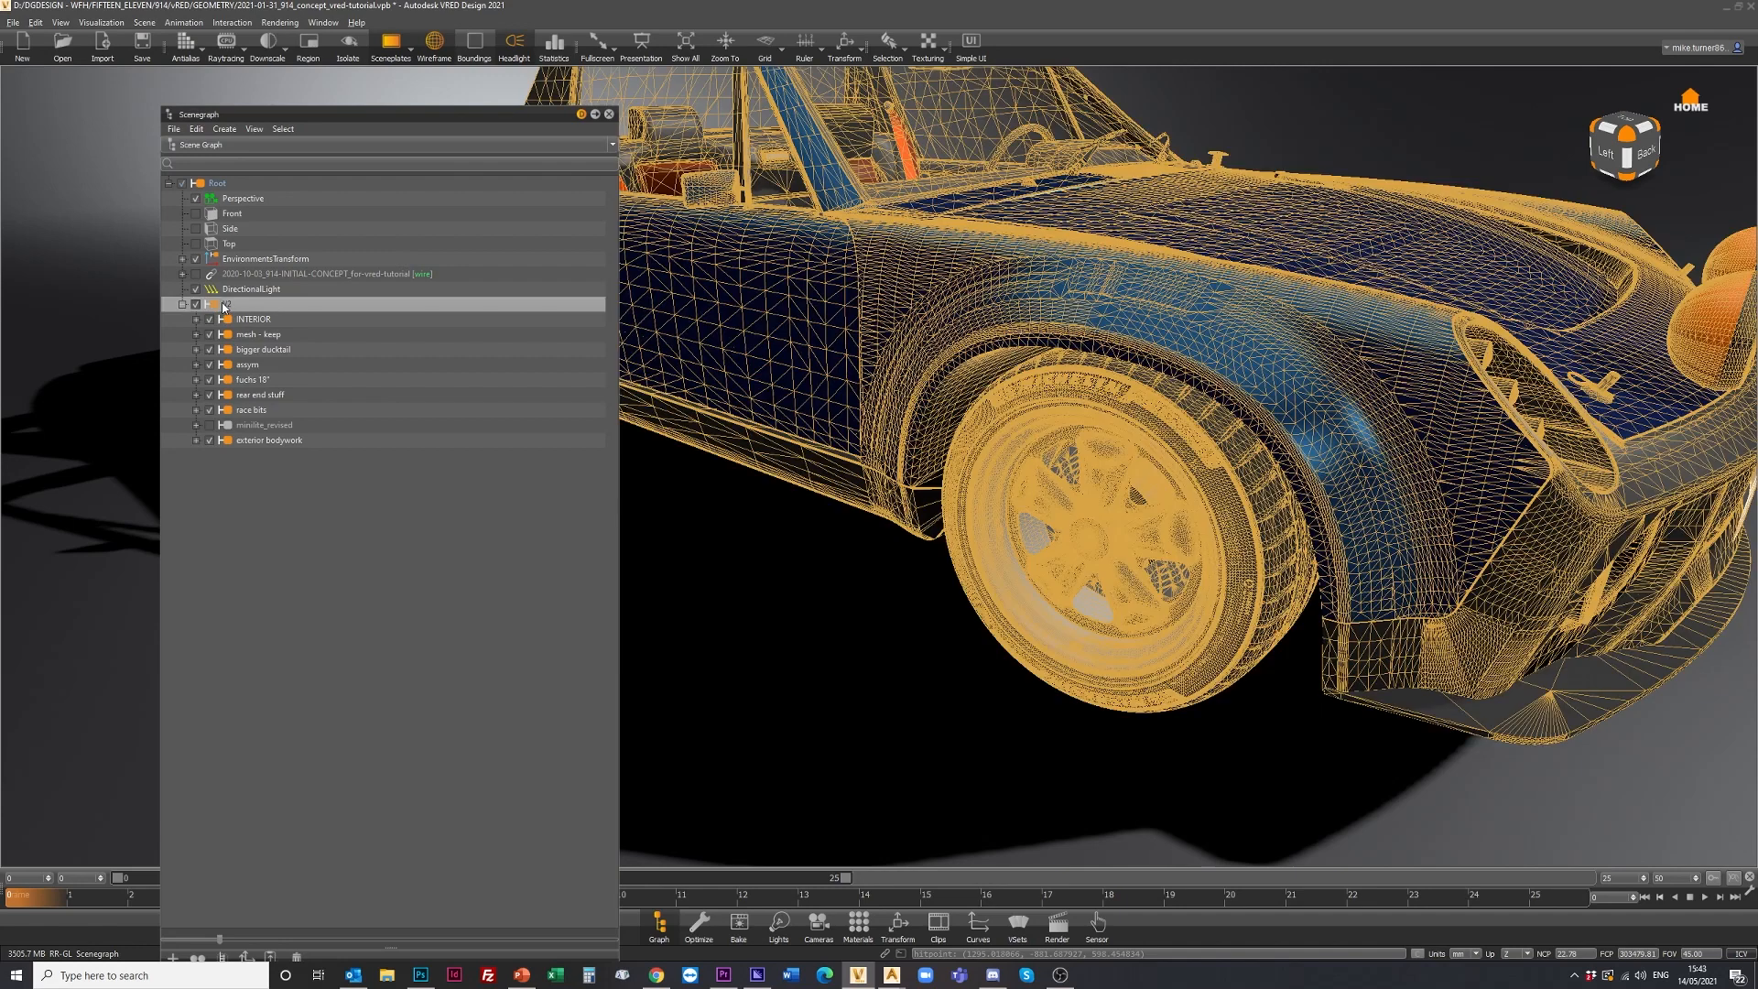
{"action": "right_click", "coordinate": [224, 309]}
{"action": "mouse_move", "coordinate": [274, 317]}
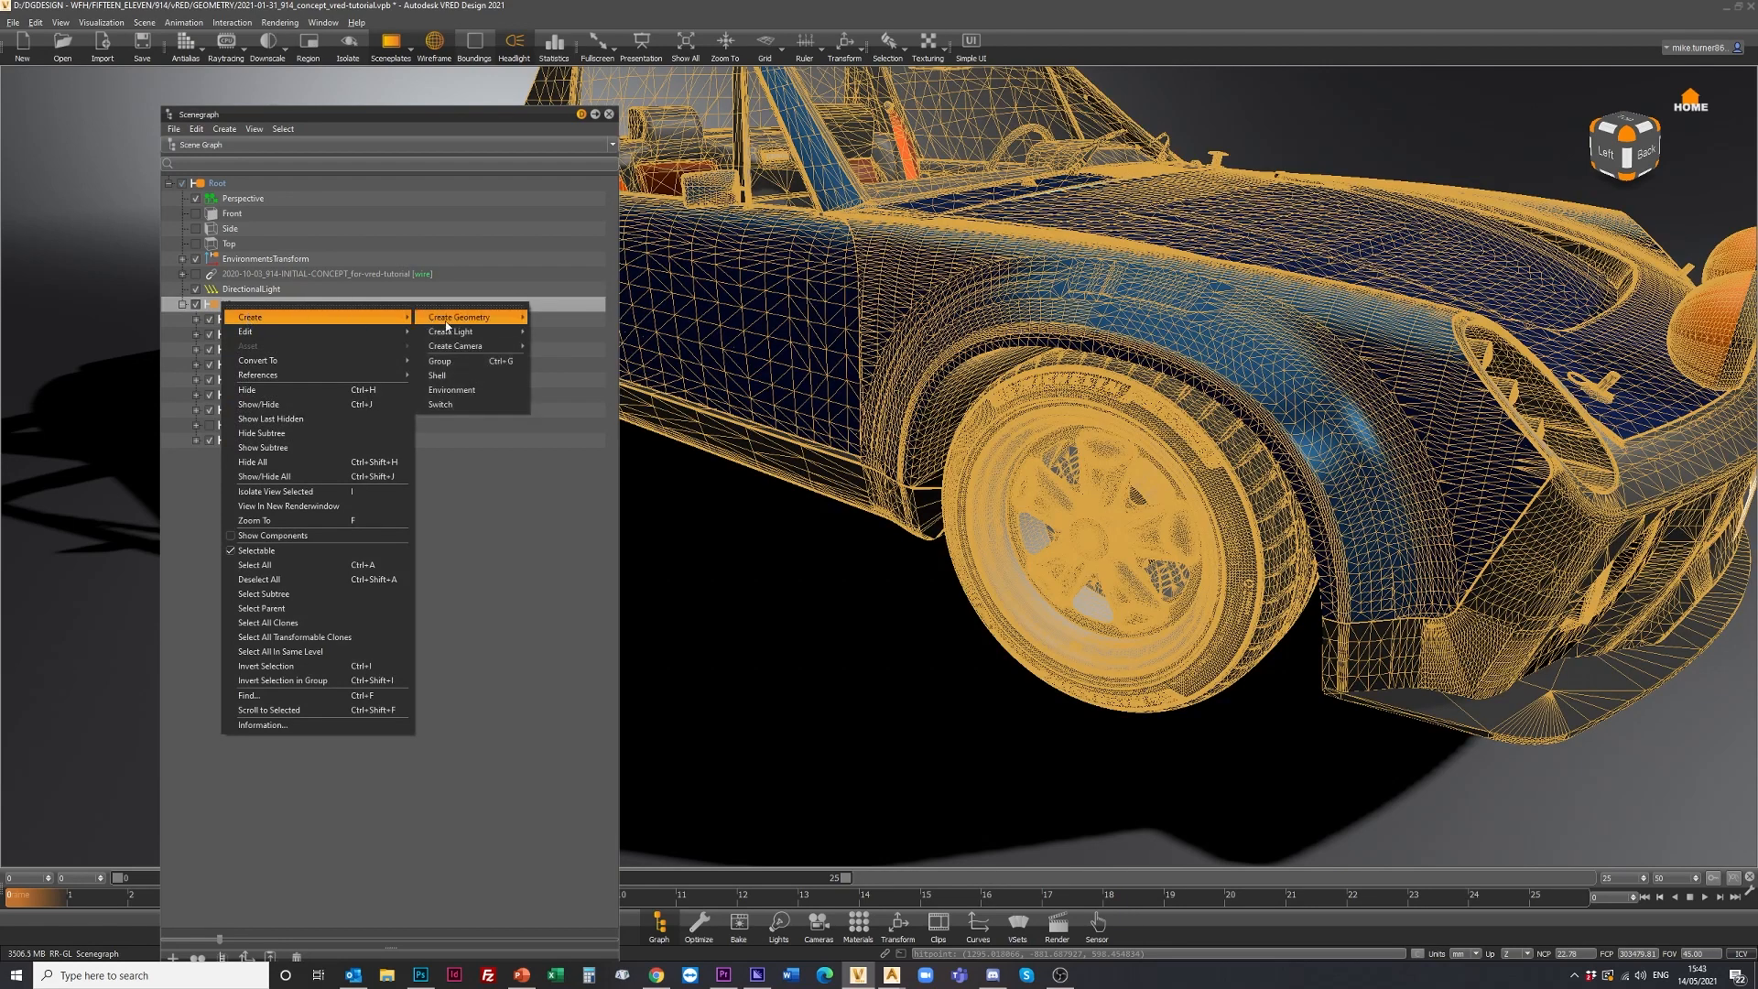
{"action": "left_click", "coordinate": [442, 404]}
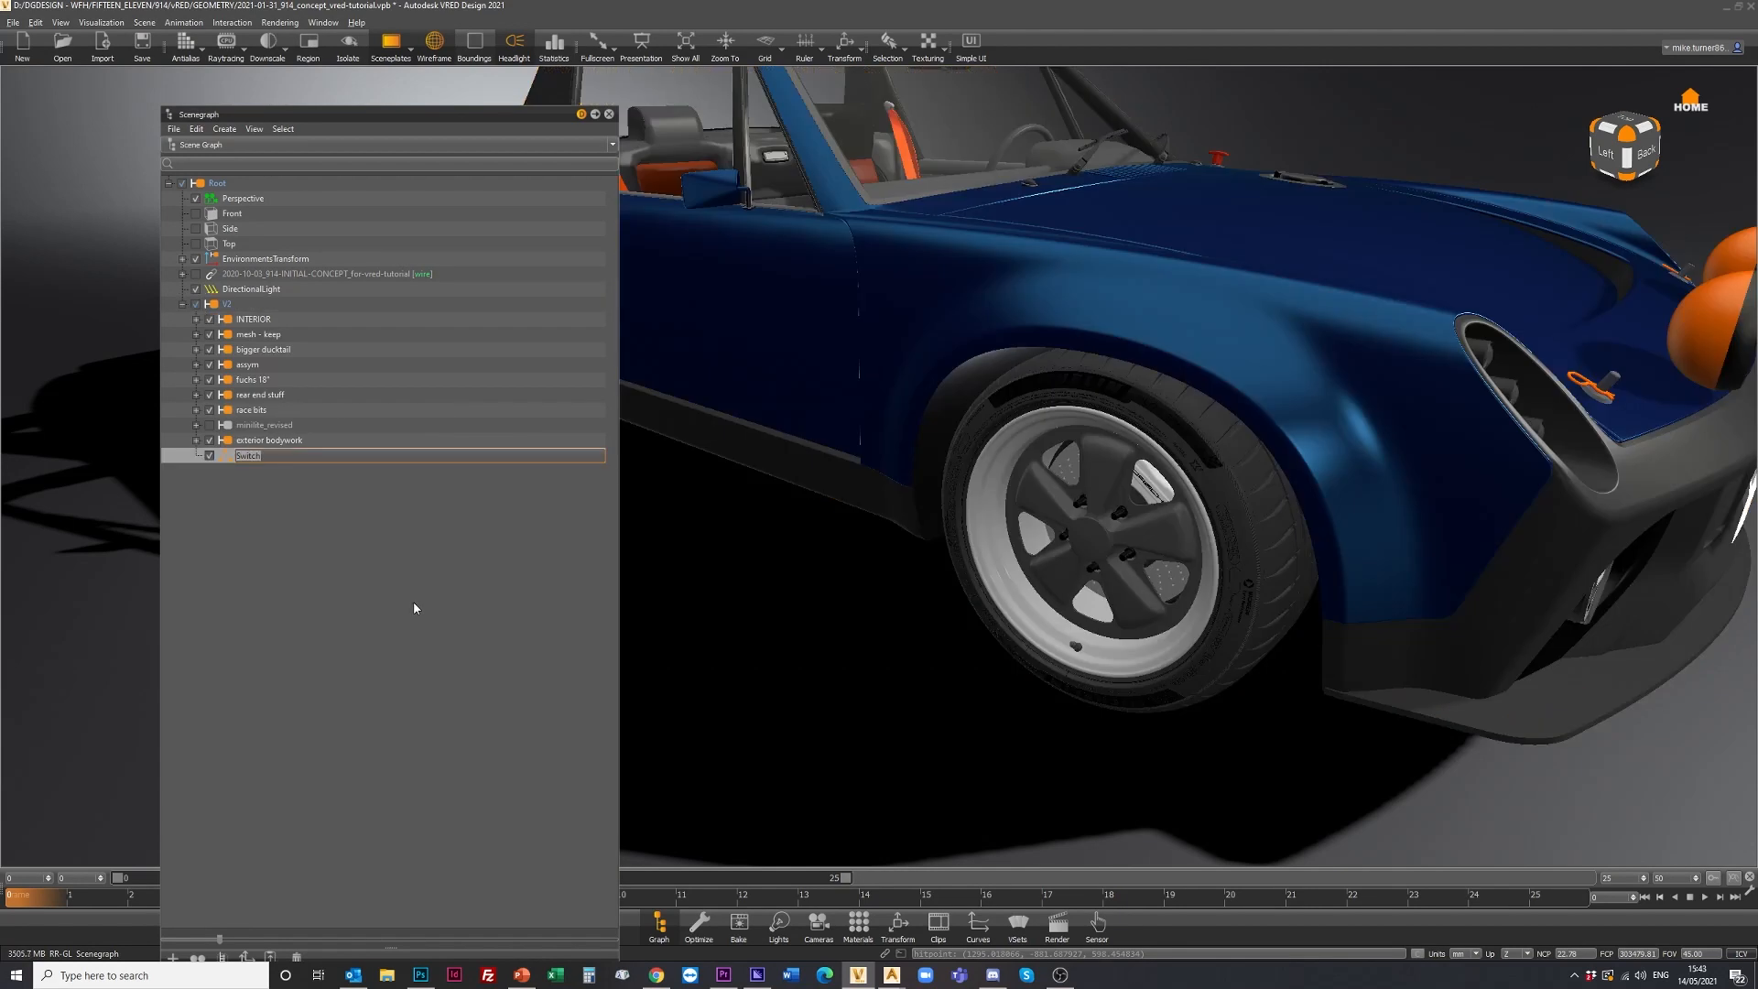
{"action": "type", "text": "wheel options"}
{"action": "key", "text": "Return"}
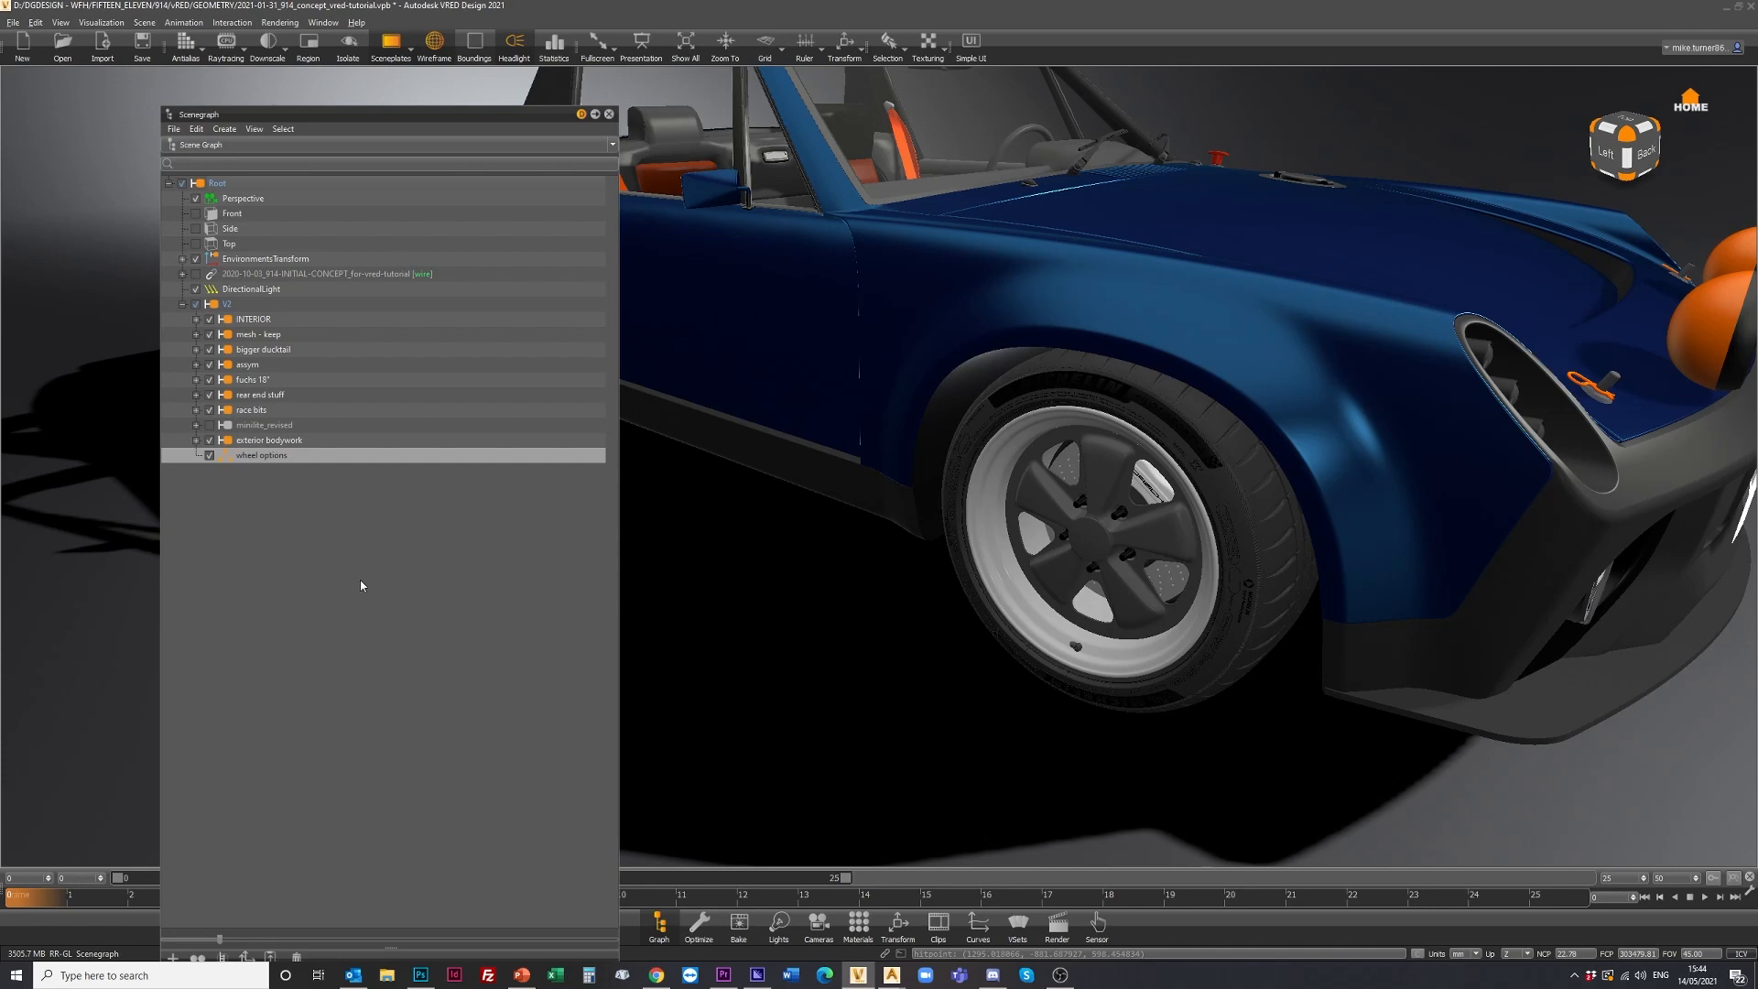
Move the fuchs 18" and minilite_revised groups into the wheel options switch and expand it.
{"action": "left_click", "coordinate": [245, 380]}
{"action": "left_click_drag", "start_coordinate": [246, 385], "coordinate": [275, 442]}
{"action": "left_click", "coordinate": [196, 427]}
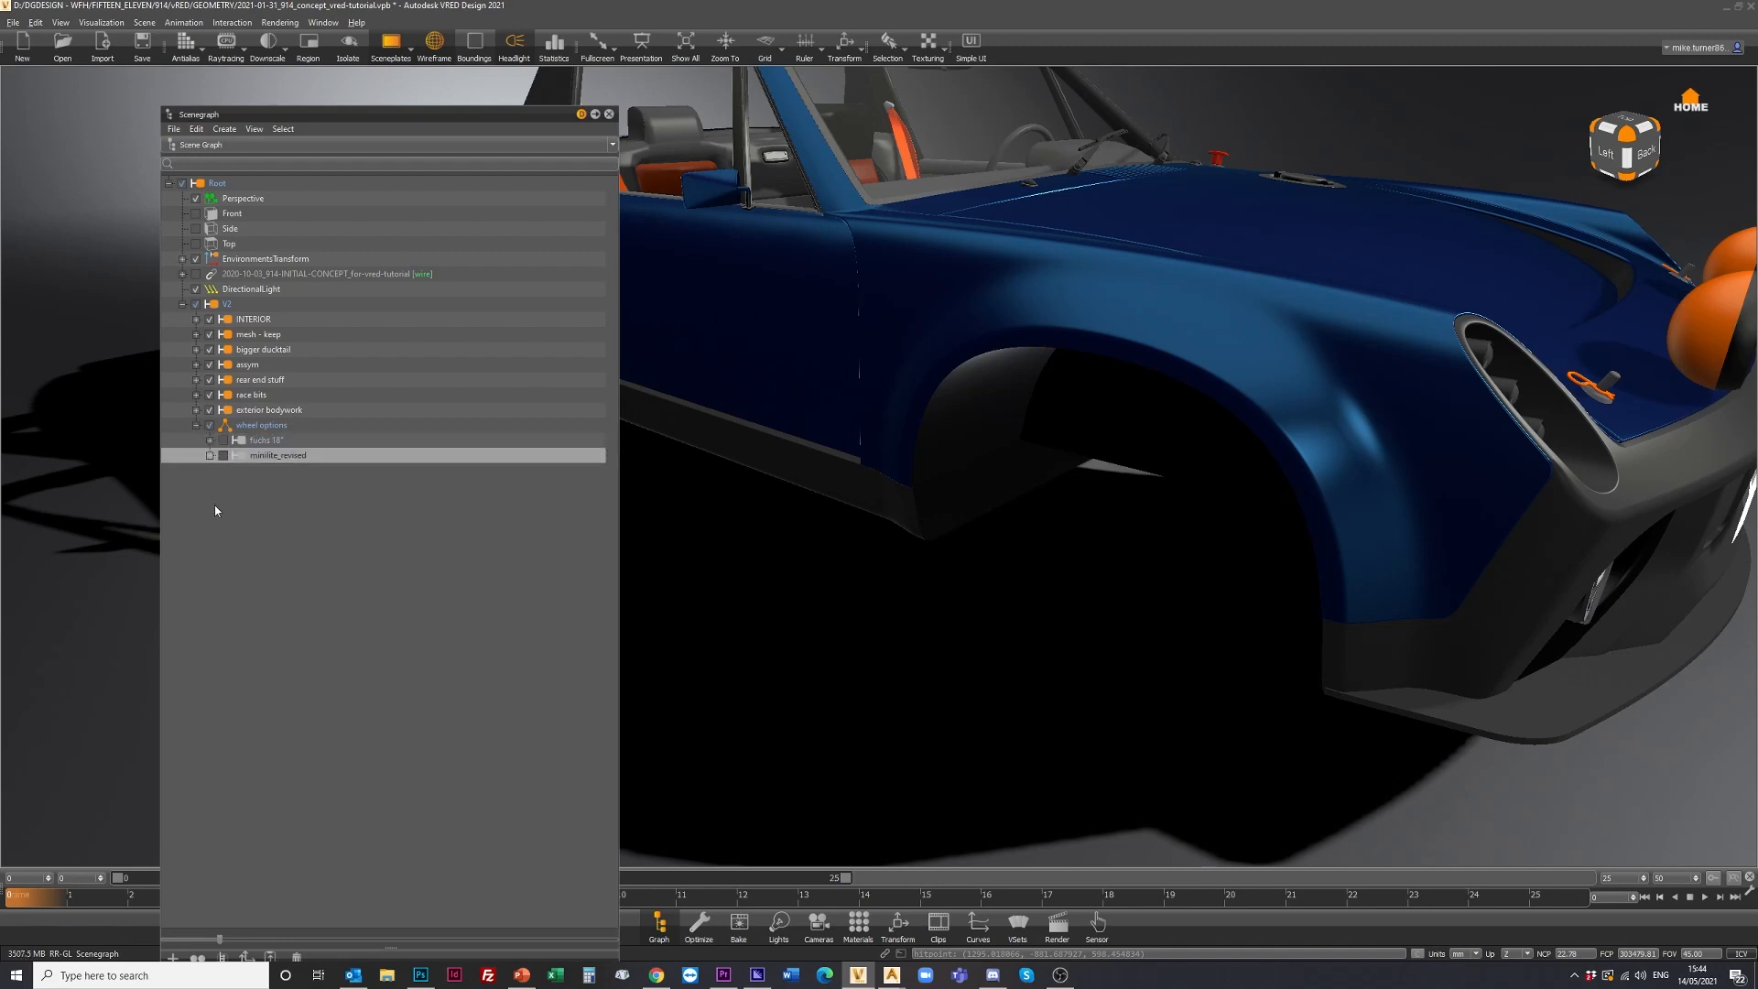
Alternate the wheel options switch between fuchs 18" and minilite_revised, ending with minilite_revised active.
{"action": "left_click", "coordinate": [225, 441]}
{"action": "left_click", "coordinate": [223, 455]}
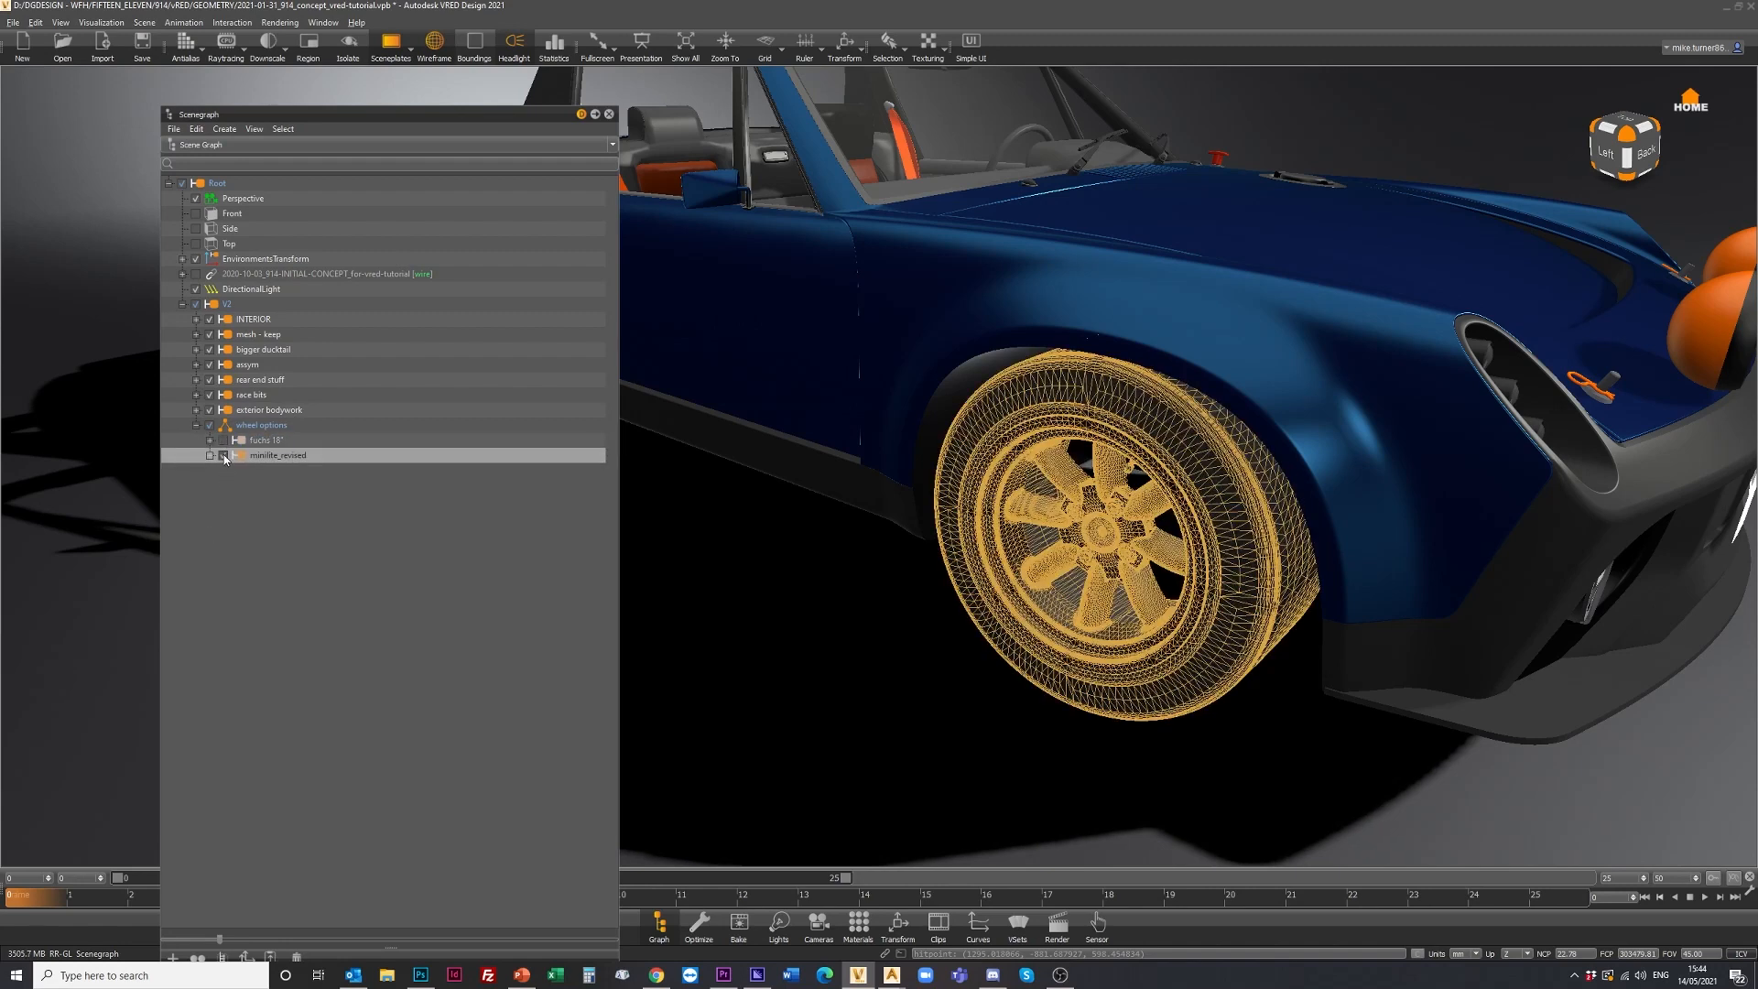
{"action": "left_click", "coordinate": [225, 441]}
{"action": "left_click", "coordinate": [223, 455]}
{"action": "left_click", "coordinate": [224, 440]}
{"action": "left_click", "coordinate": [223, 455]}
Turn off the wireframe highlight on the selected wheel and clear the scene graph selection.
{"action": "left_click", "coordinate": [435, 44]}
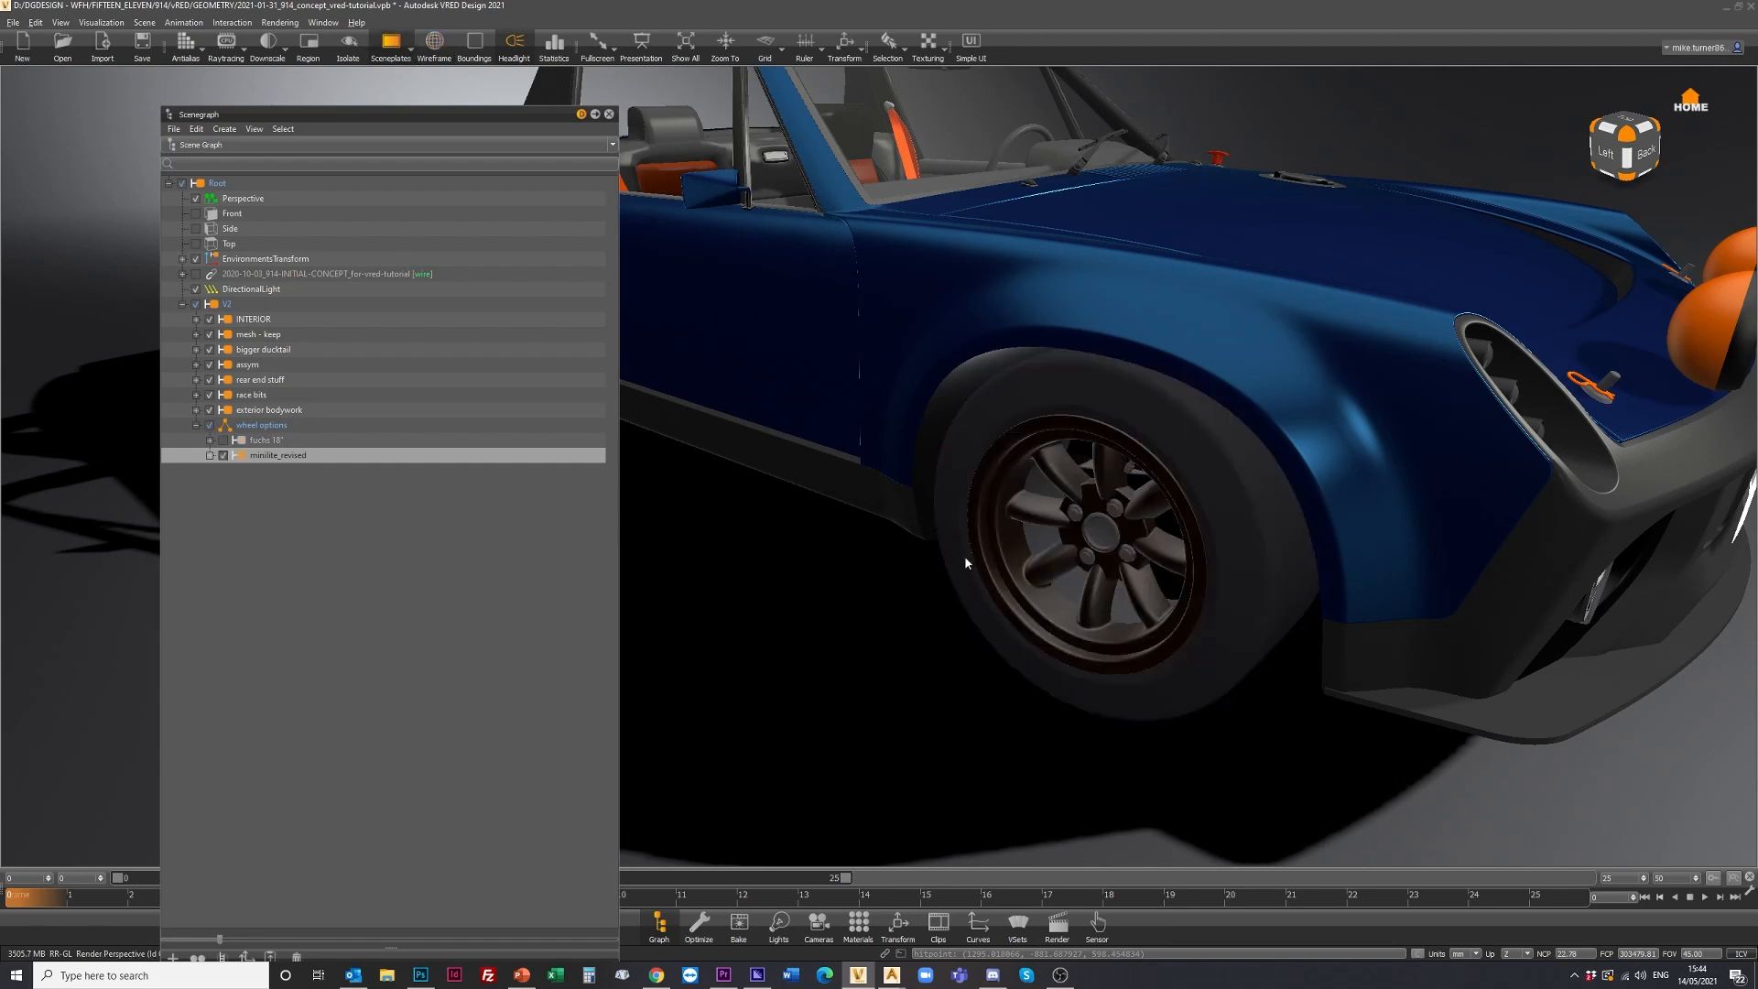
{"action": "right_click_drag", "start_coordinate": [964, 555], "coordinate": [890, 451], "text": "alt"}
{"action": "middle_click_drag", "start_coordinate": [891, 450], "coordinate": [893, 503], "text": "alt"}
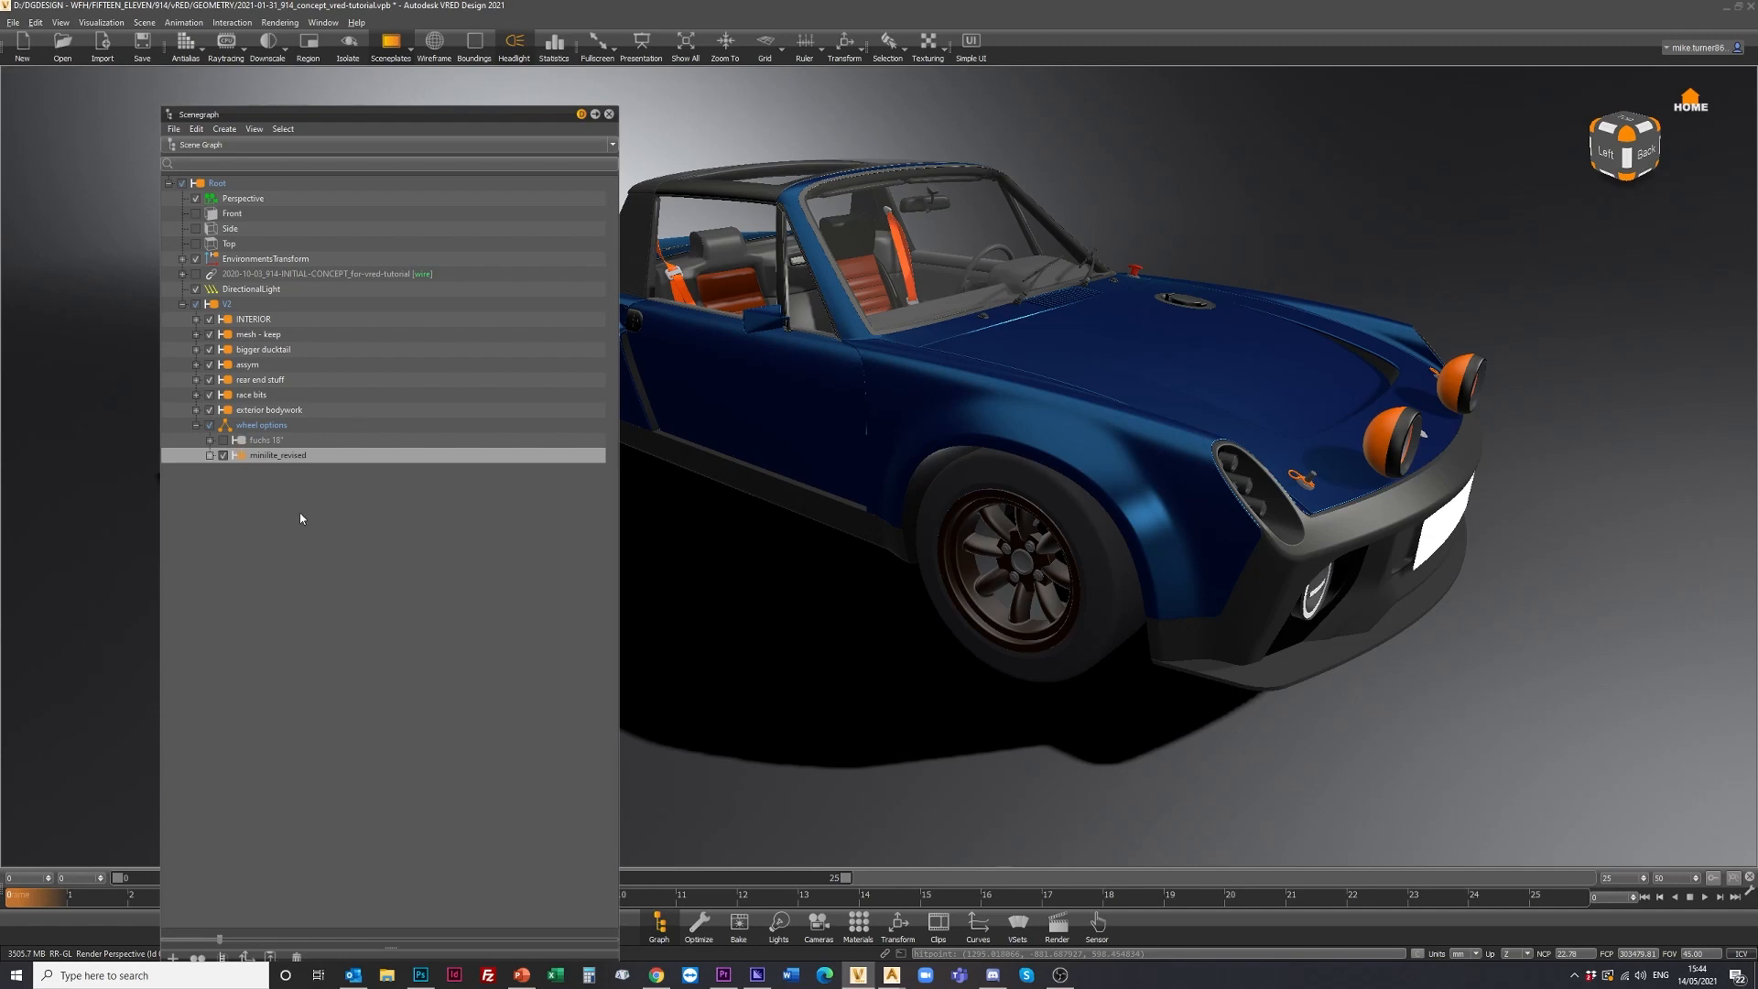
{"action": "left_click", "coordinate": [284, 609]}
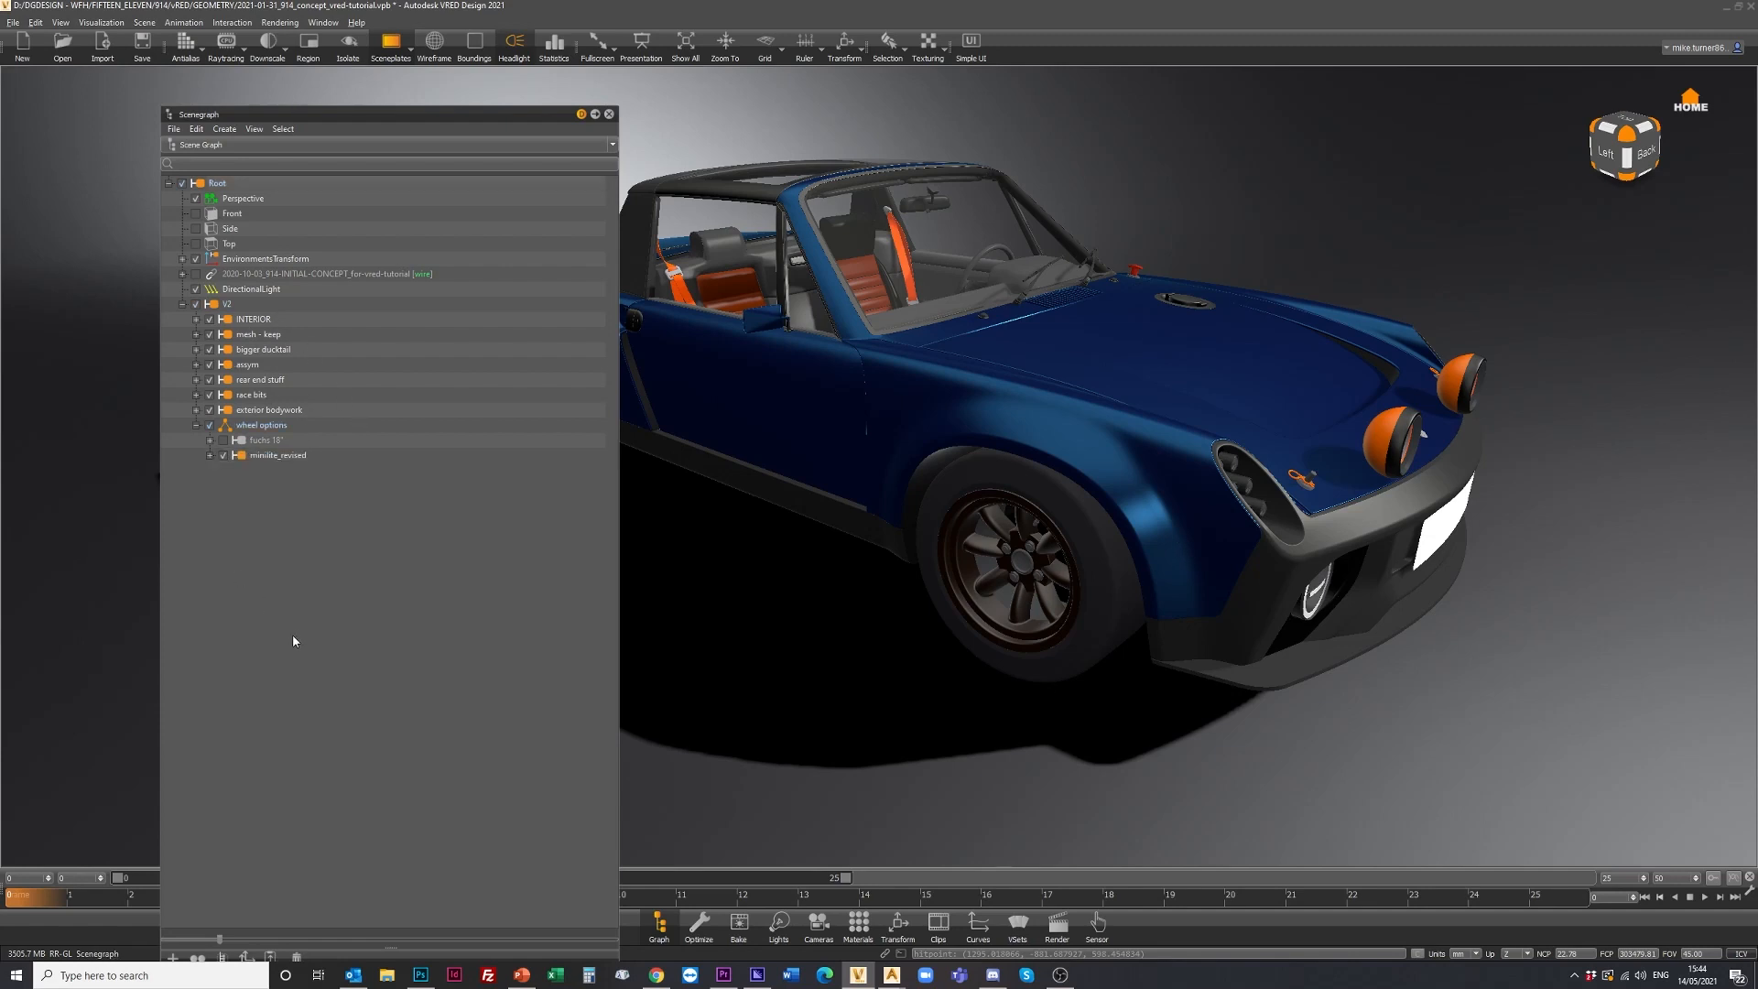